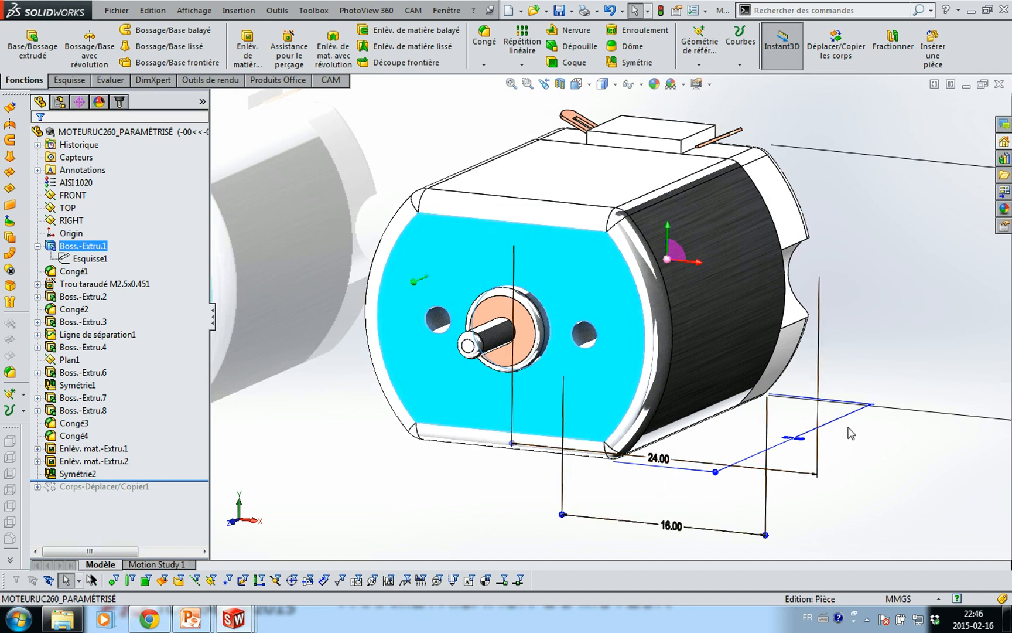
Check the motor parameters on the lab slide, then come back to the motor model
scroll(848, 427, up, 3)
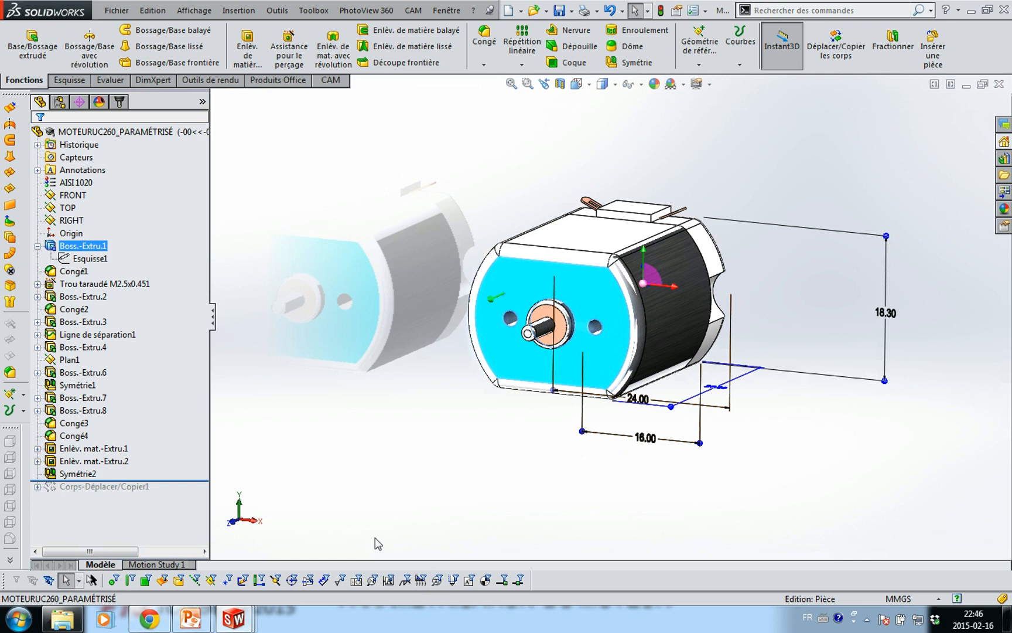
key(alt+Tab)
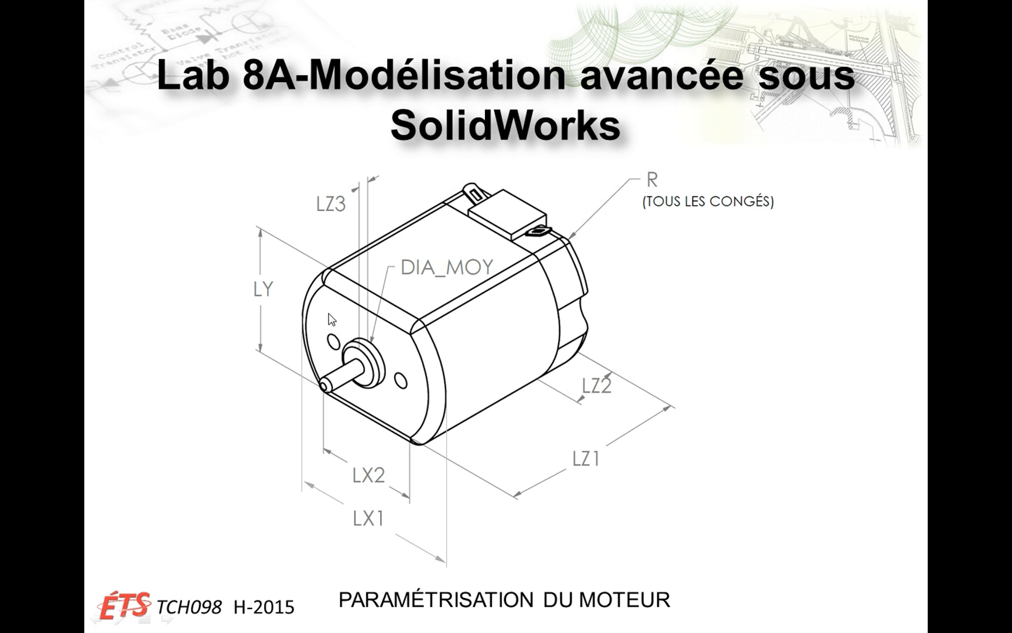
key(alt+Tab)
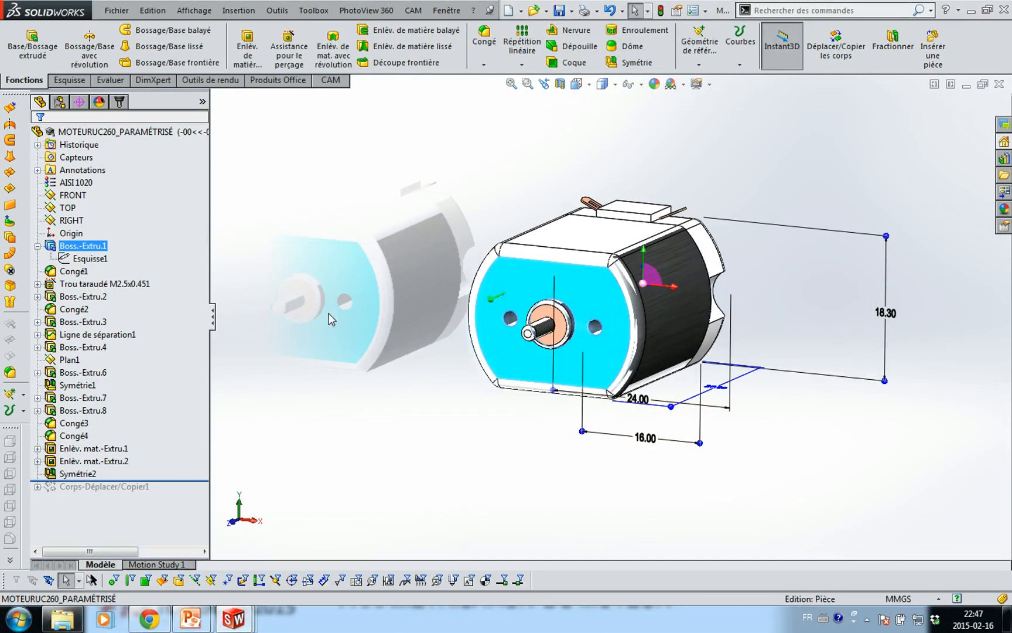
In Front view, set the 24.00 width dimension to =LX1, creating global variable LX1
key(ctrl+1)
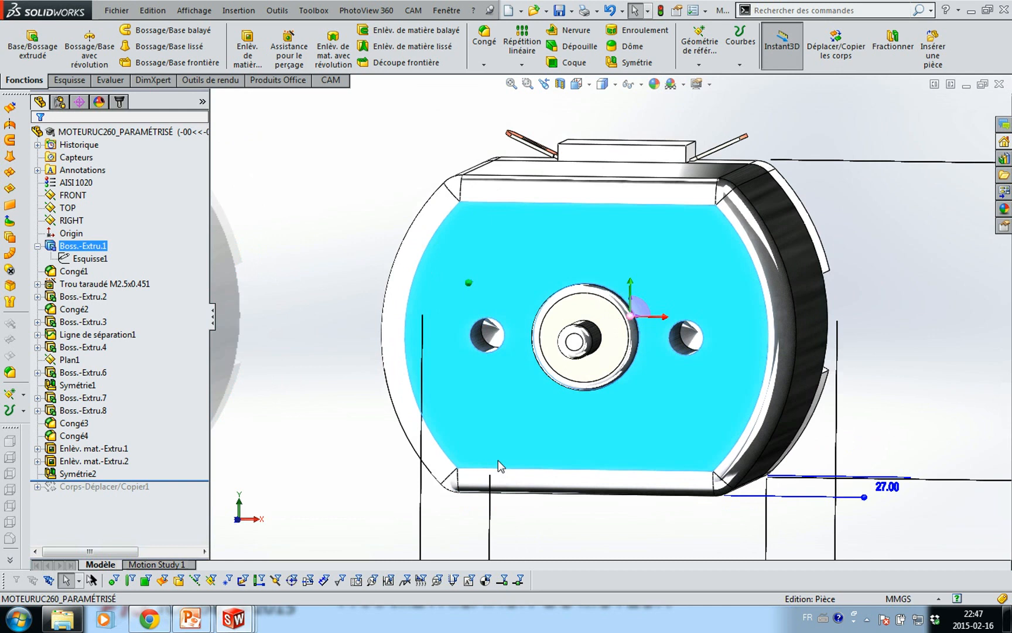
scroll(566, 481, down, 5)
scroll(561, 427, up, 6)
scroll(562, 428, up, 3)
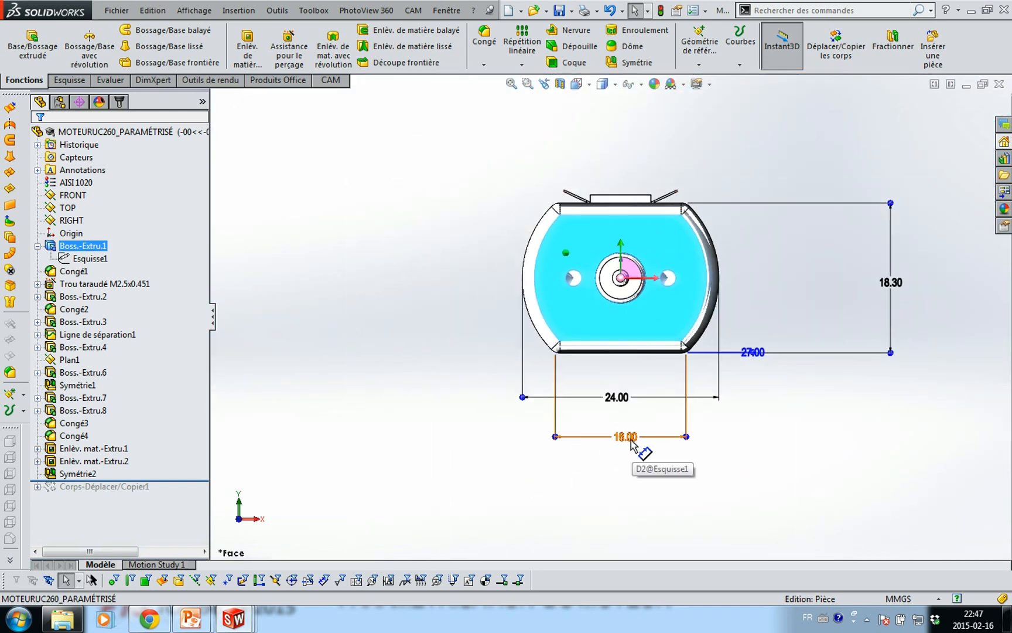
double_click(623, 398)
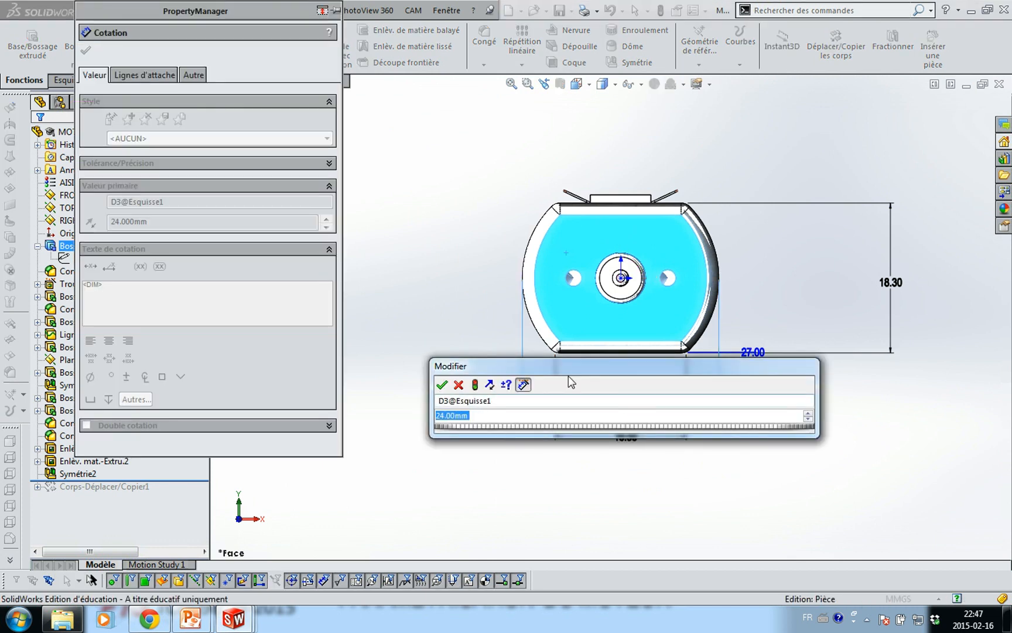
drag(569, 375, 616, 465)
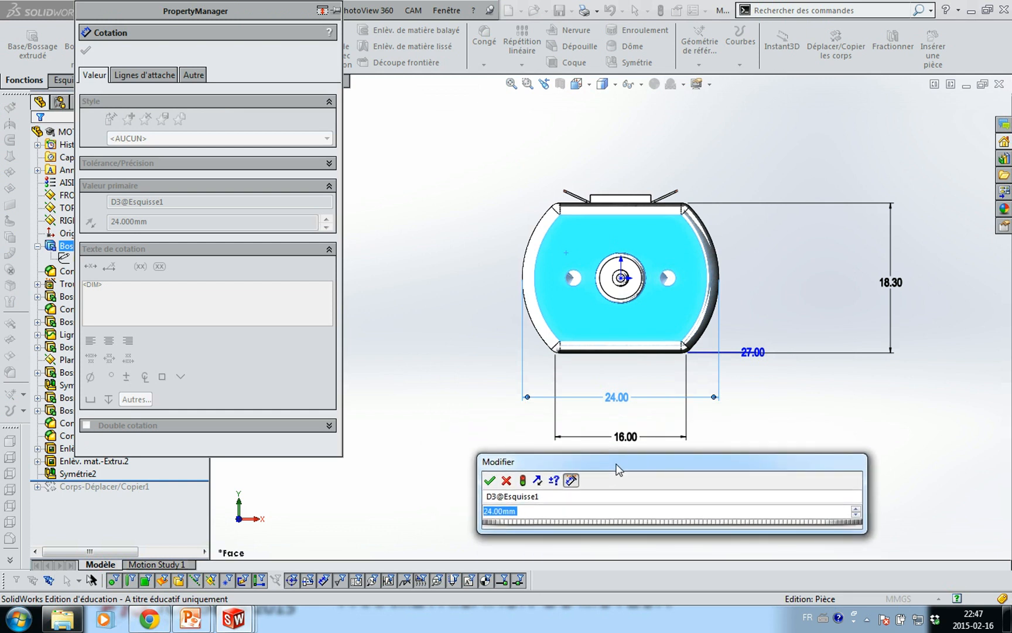
text(=)
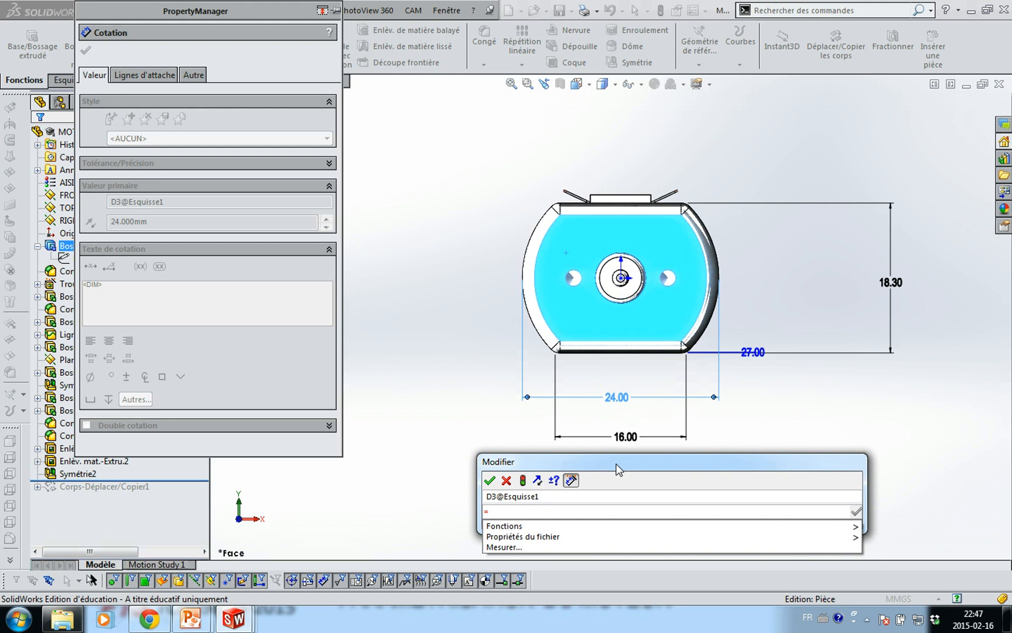
text(lx)
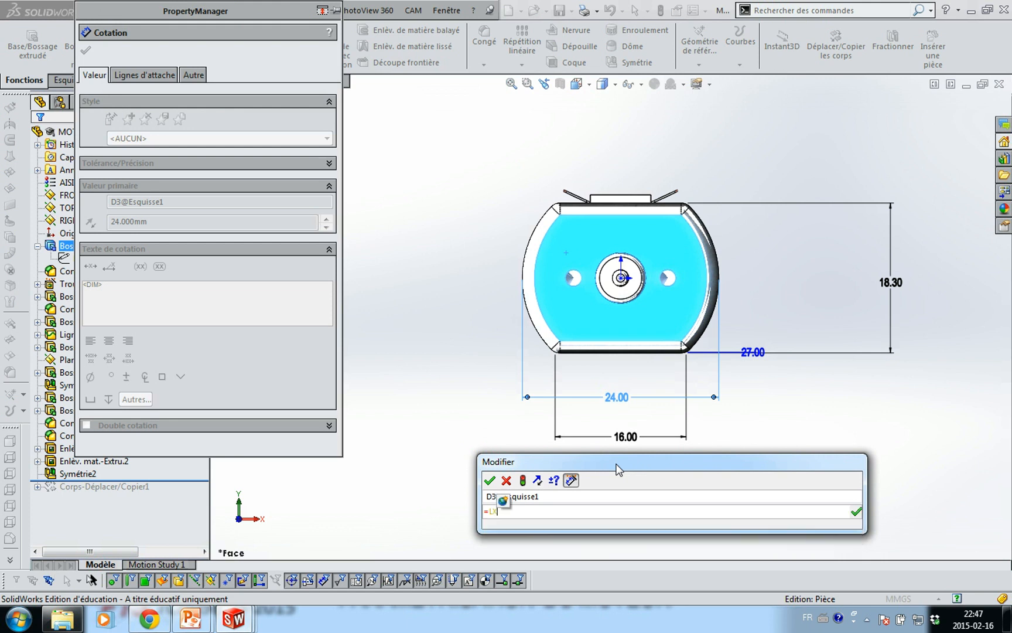
text(1)
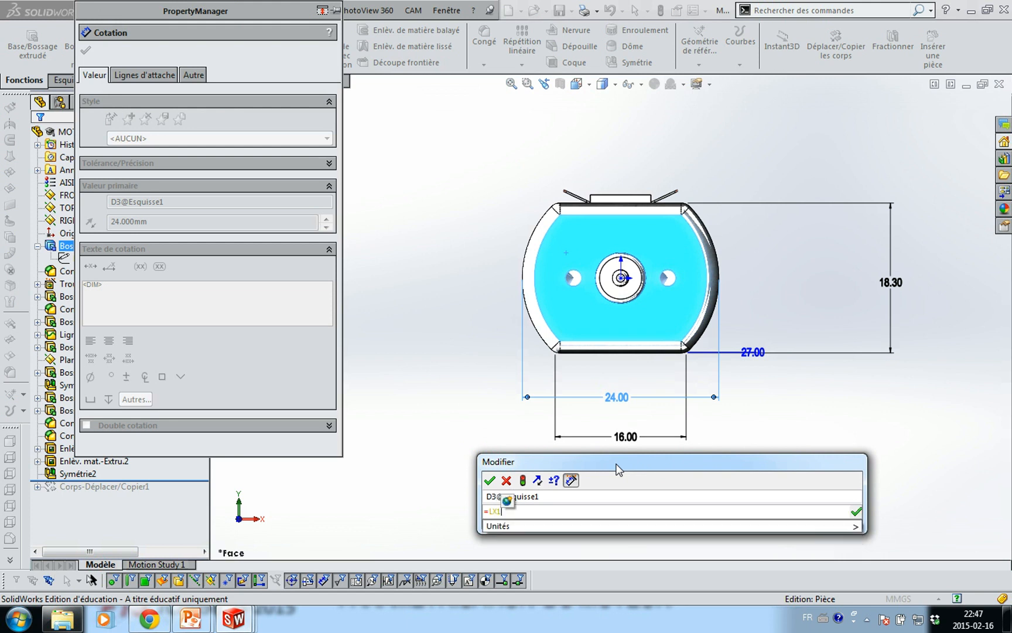
key(Return)
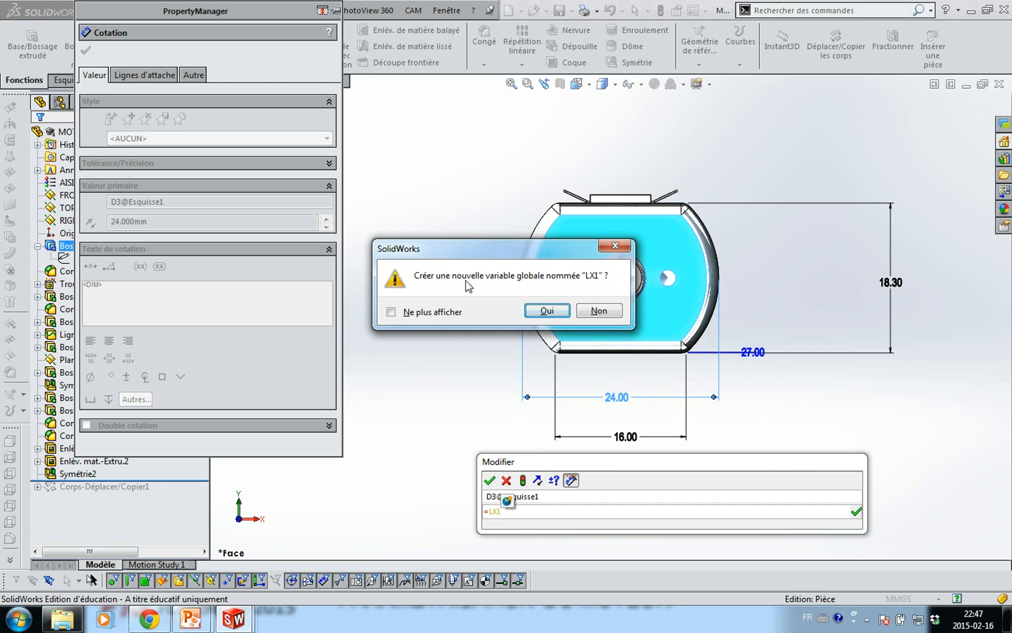
click(547, 311)
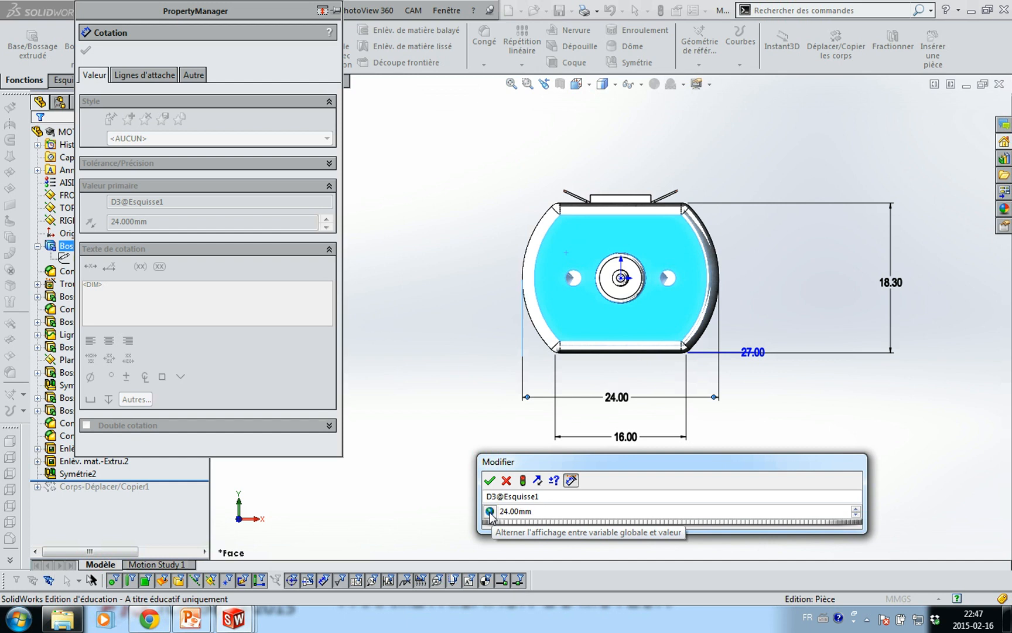
click(490, 512)
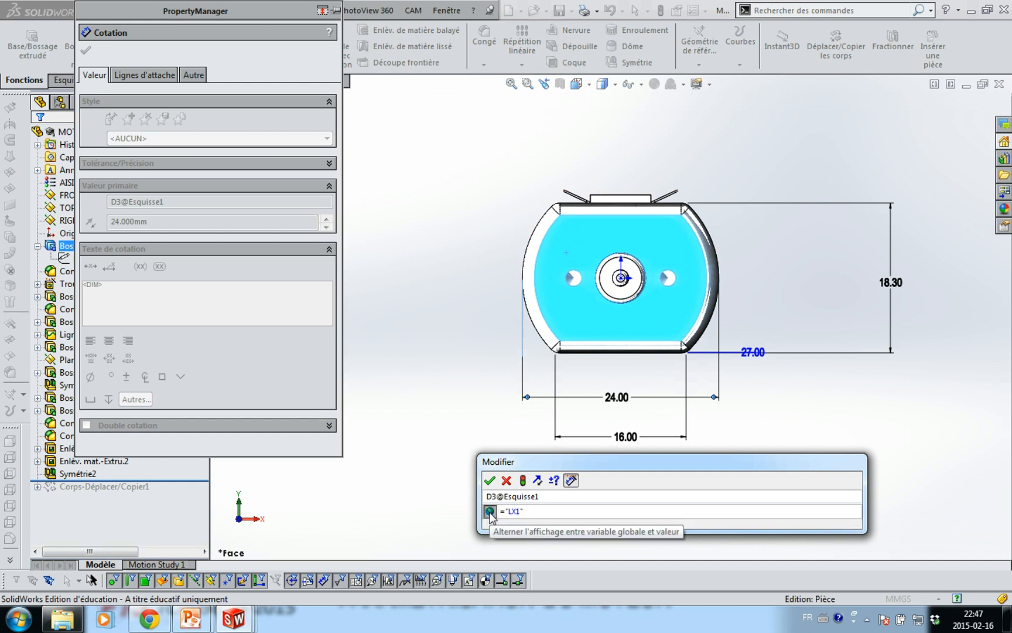
click(490, 512)
click(490, 481)
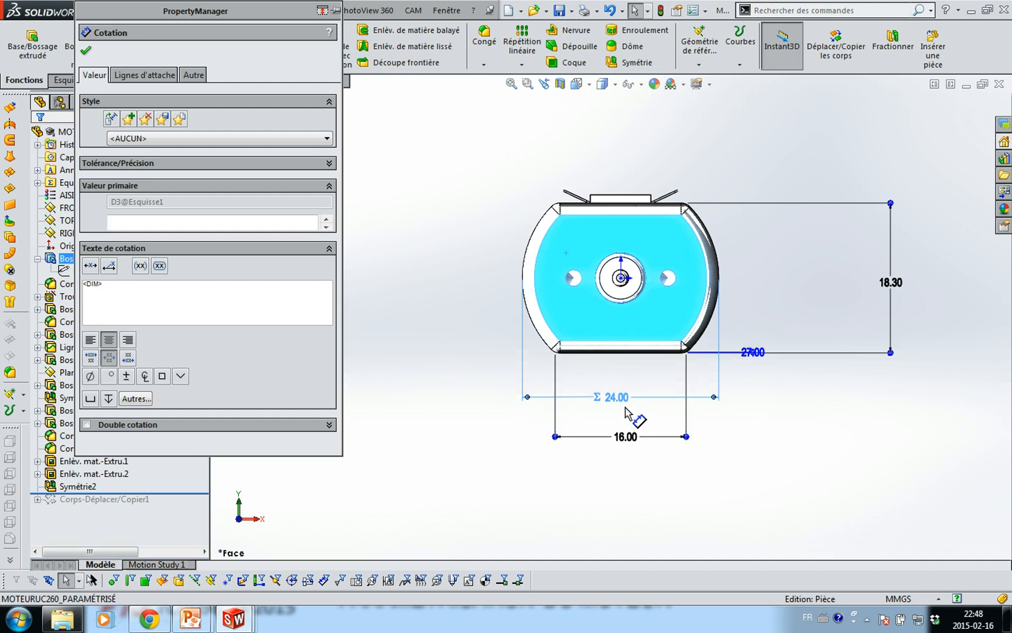
Set the 16.00 dimension to =LX2, creating global variable LX2, and verify the link
click(635, 444)
double_click(635, 443)
text(=LX2)
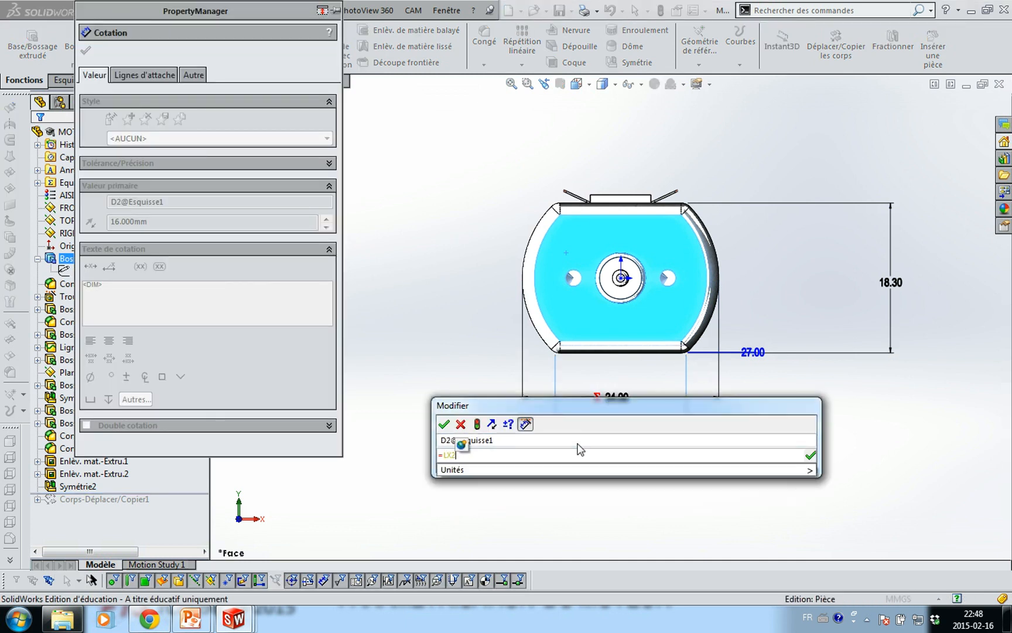
key(Return)
key(Escape)
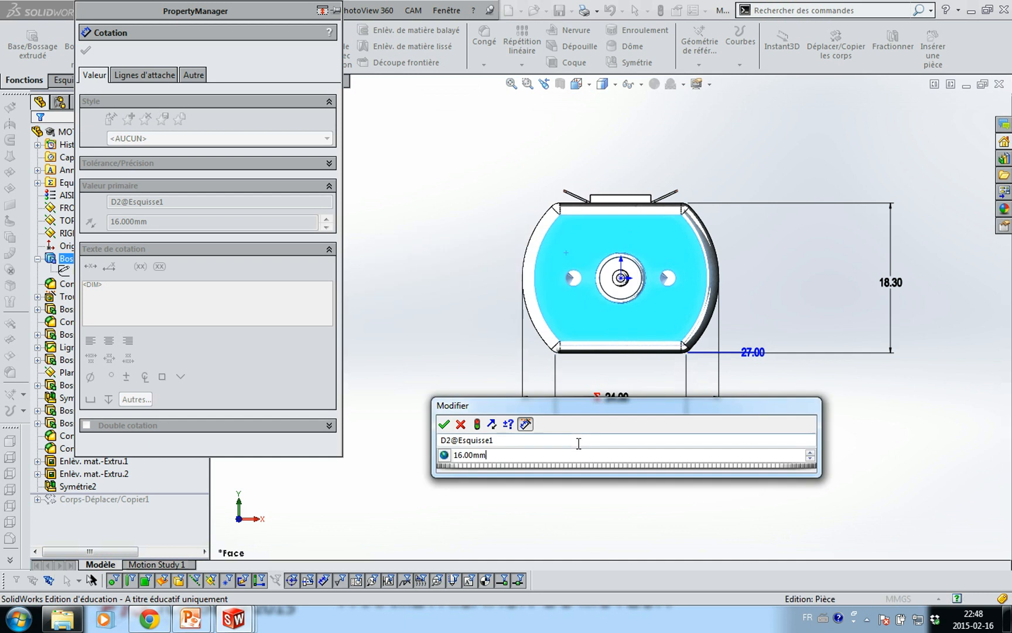
click(446, 429)
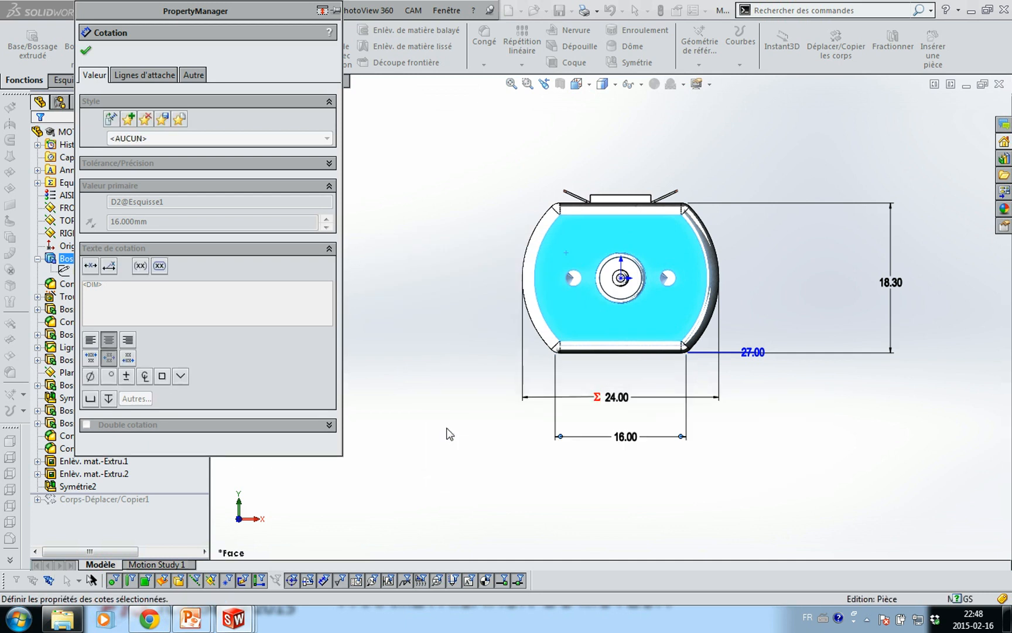
double_click(633, 434)
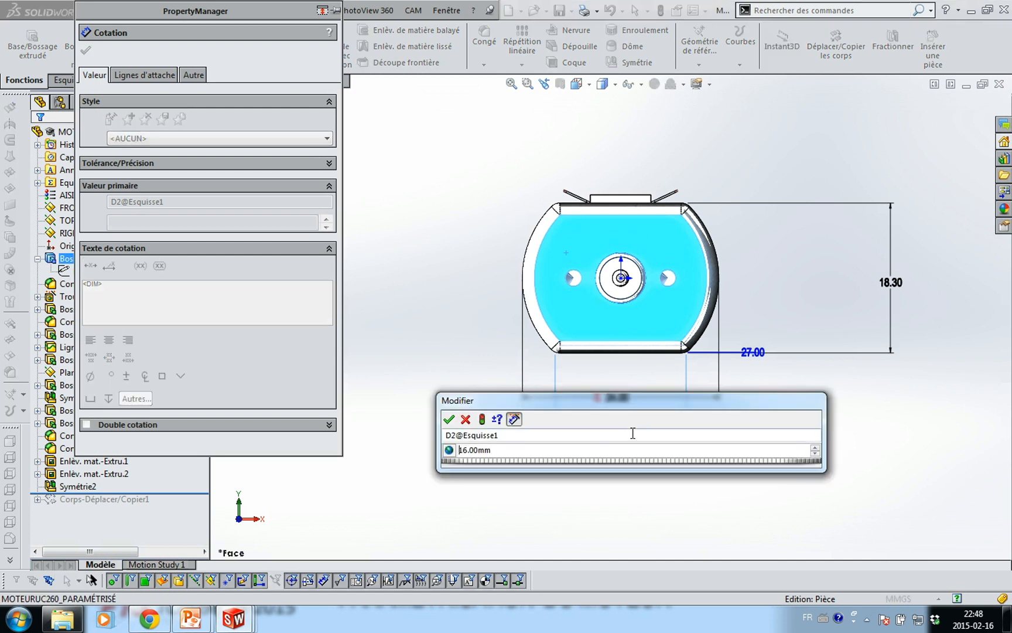
click(453, 450)
click(453, 450)
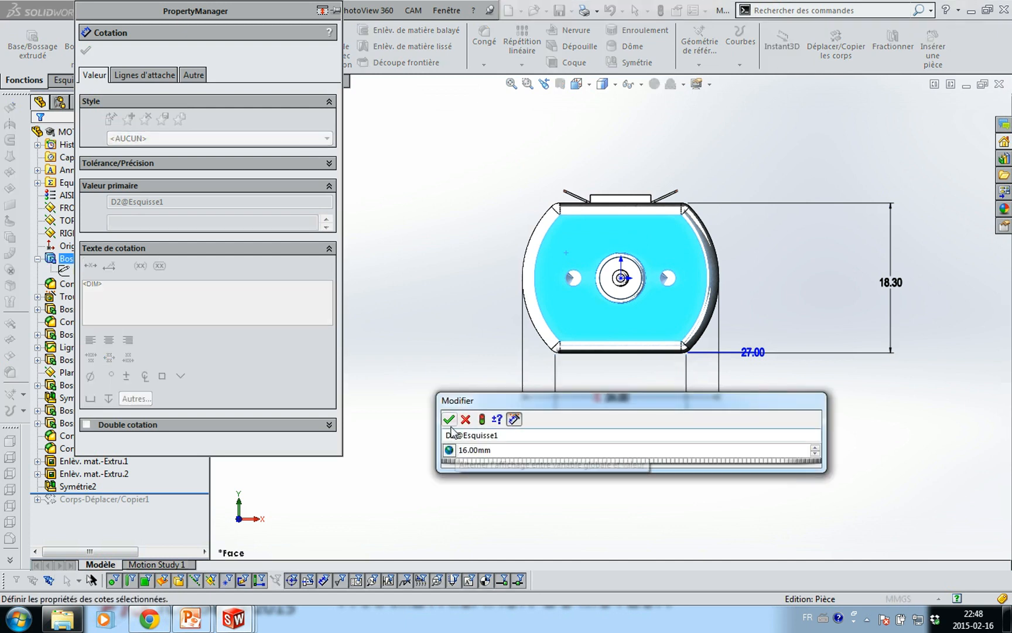
click(450, 422)
Set the 18.30 height dimension to =LY, creating global variable LY
double_click(893, 285)
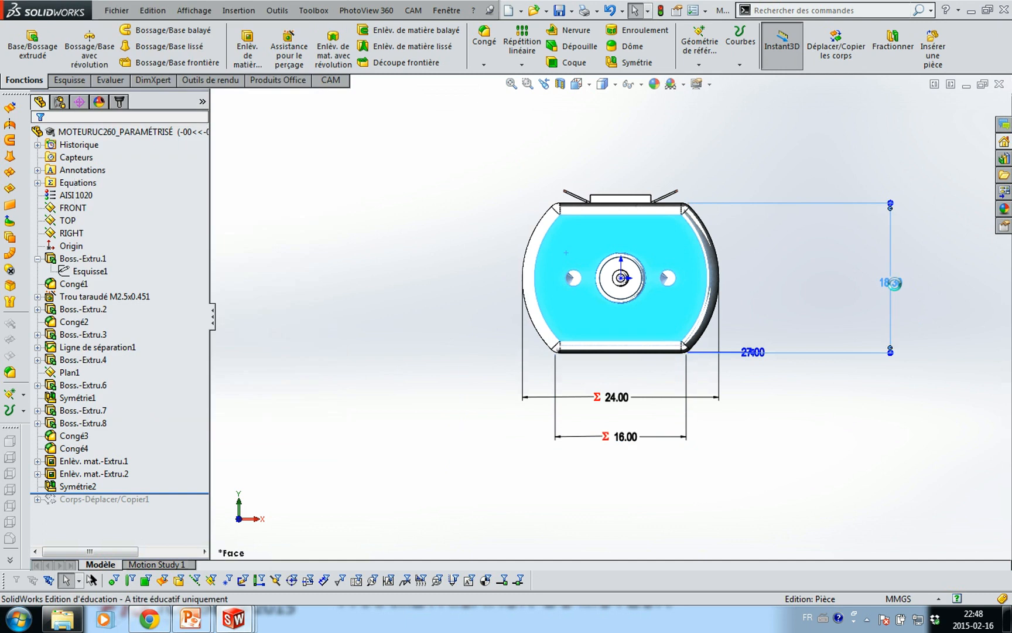
text(=LY)
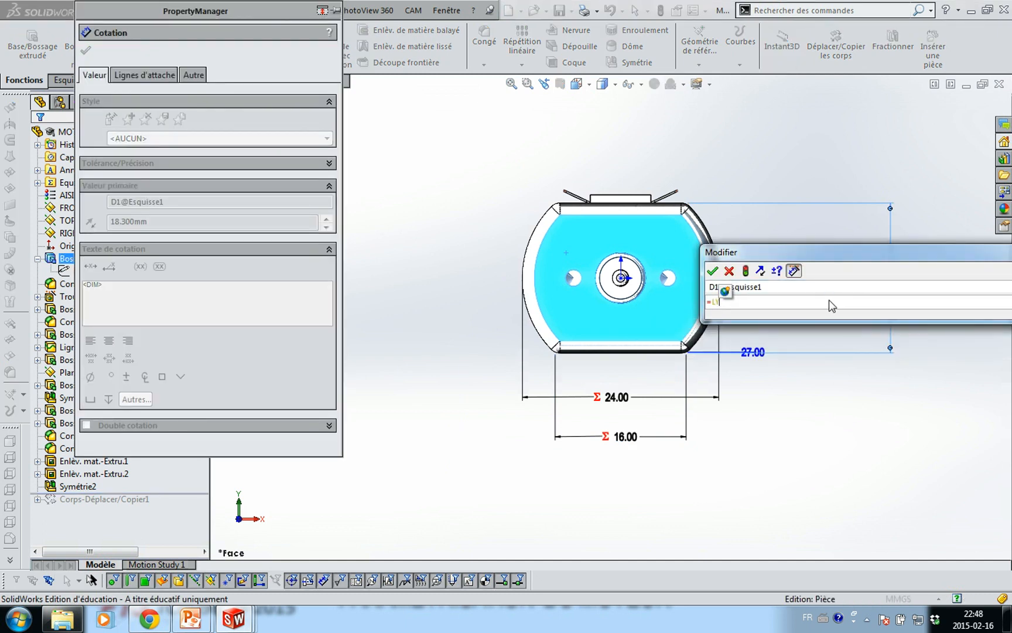
key(Return)
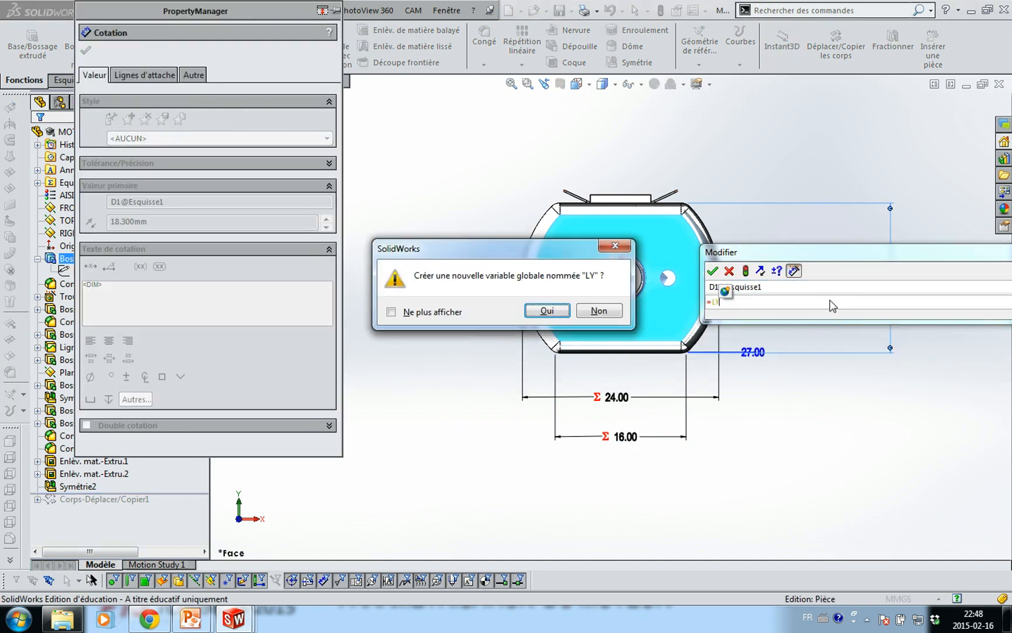
click(547, 311)
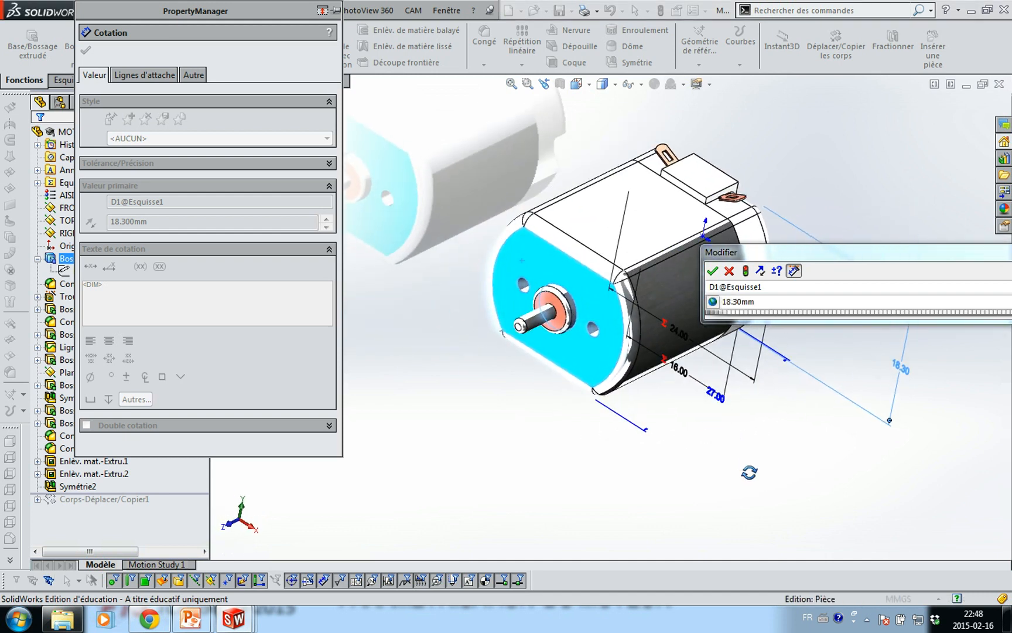
click(713, 270)
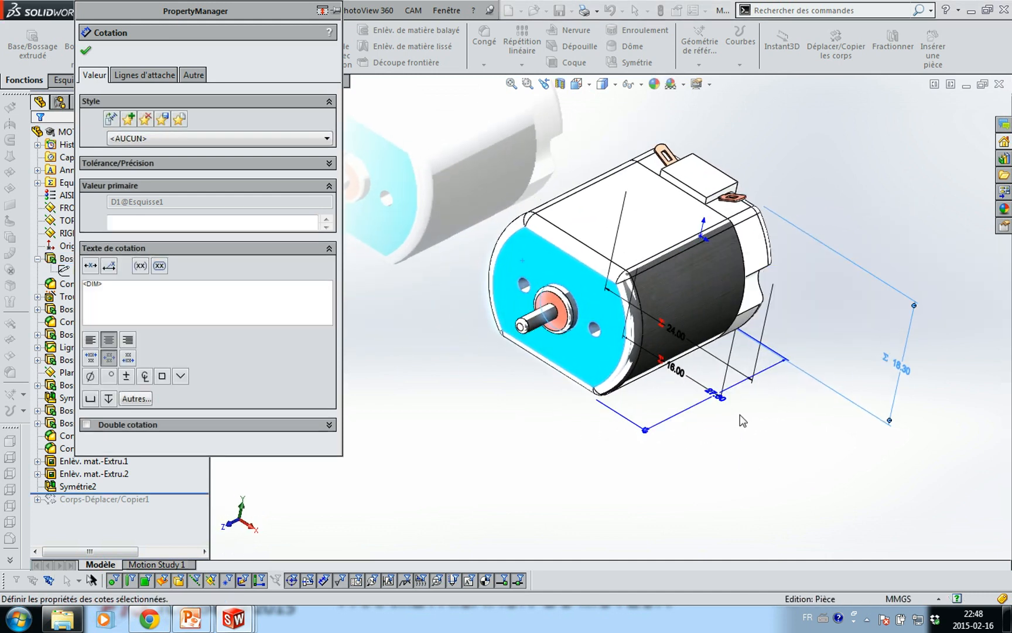
Link the 27.00 extrusion depth to new global variable LZ1
double_click(724, 408)
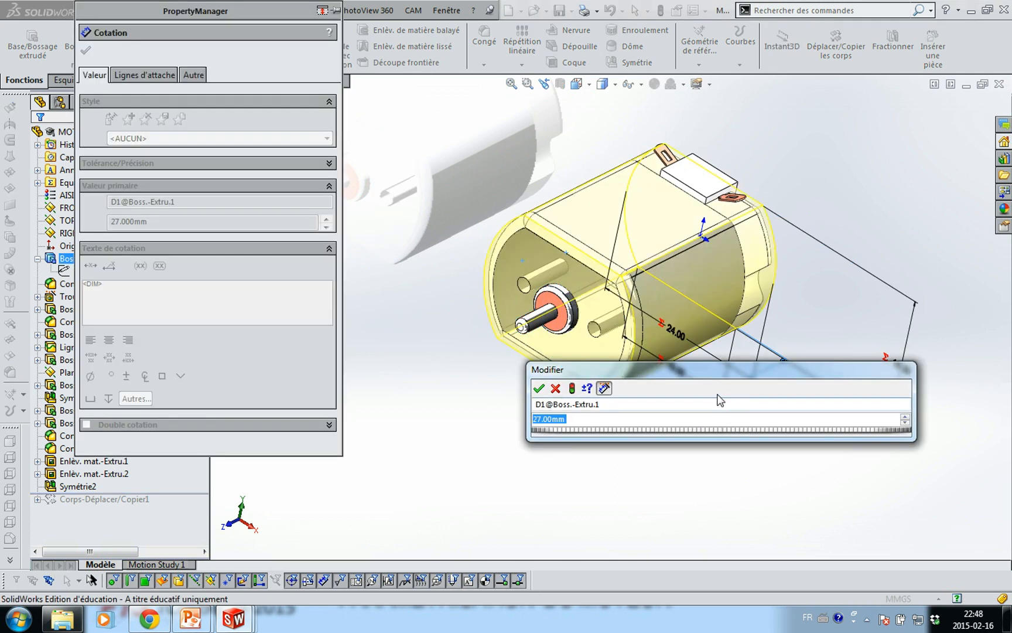
text(=L2)
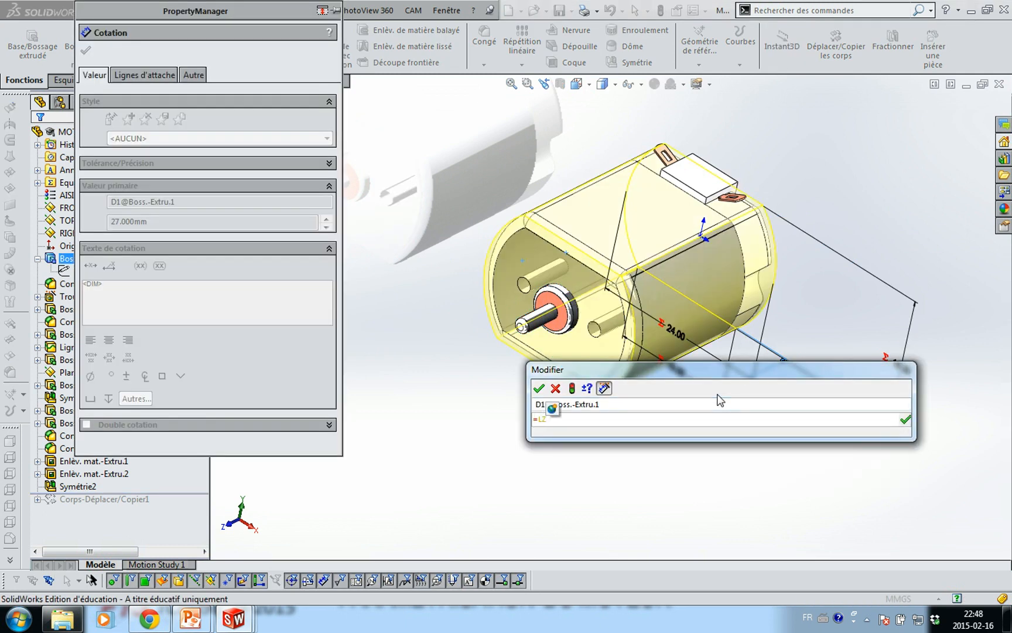
text(1)
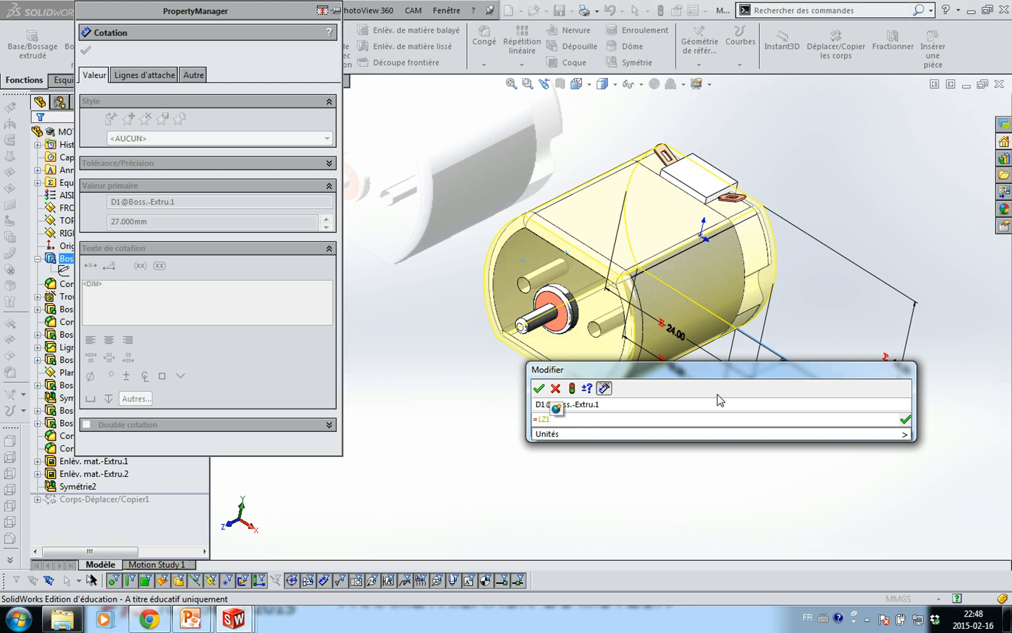
key(Return)
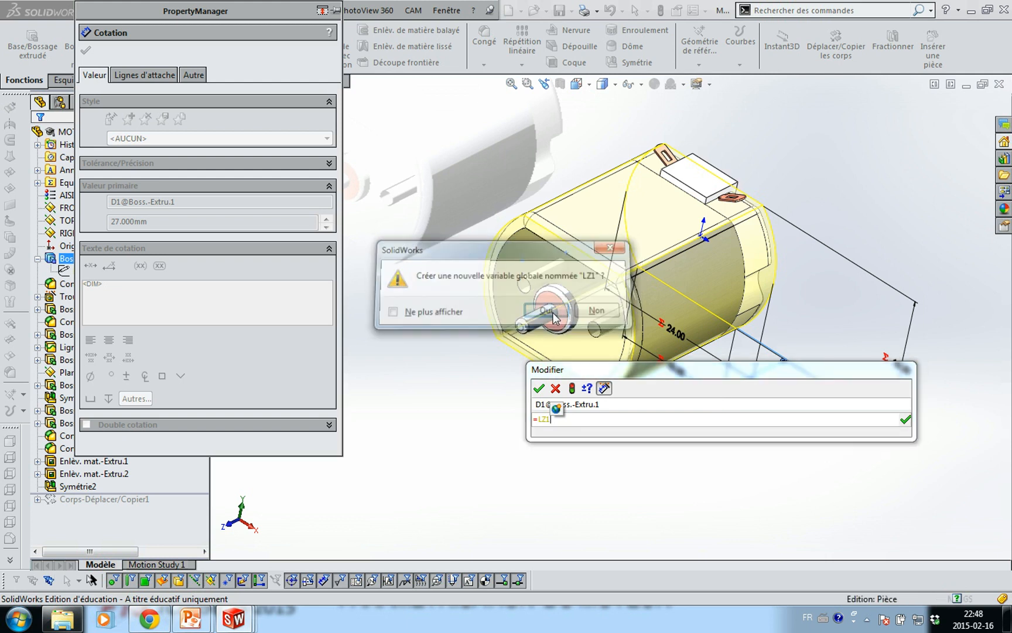
click(546, 310)
click(539, 388)
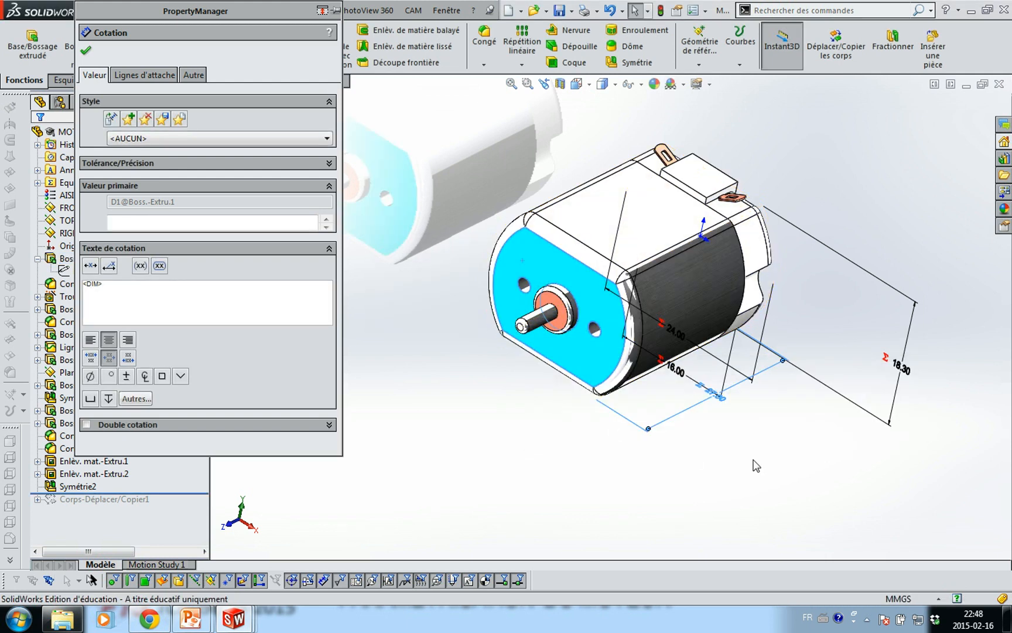
click(803, 428)
Set the split line's 6.00 dimension D1@Esquisse6 to =LZ2, creating variable LZ2
click(750, 327)
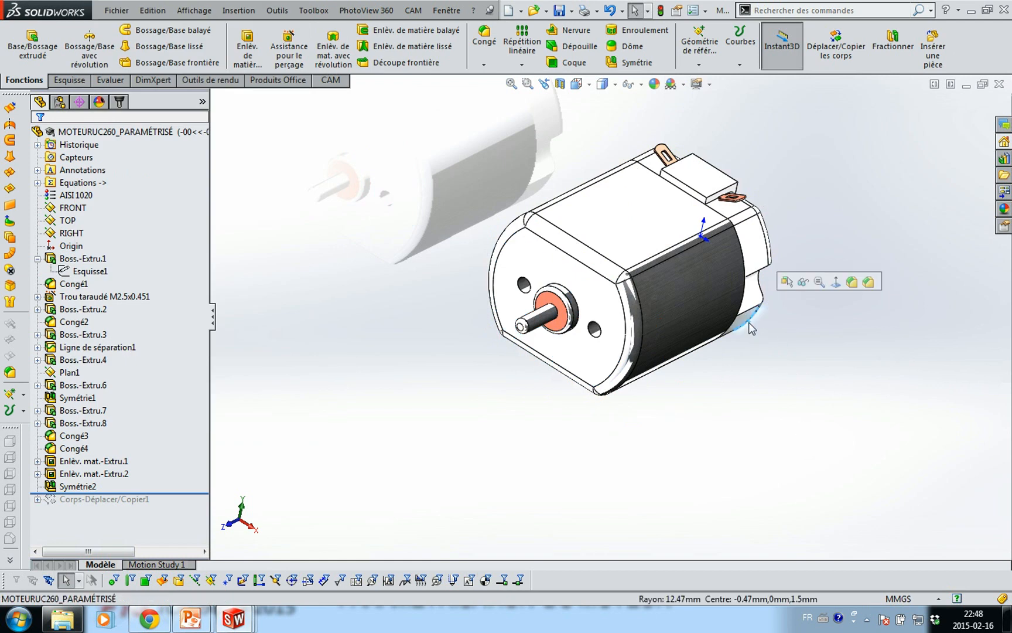
middle_drag(761, 381, 782, 396)
double_click(759, 361)
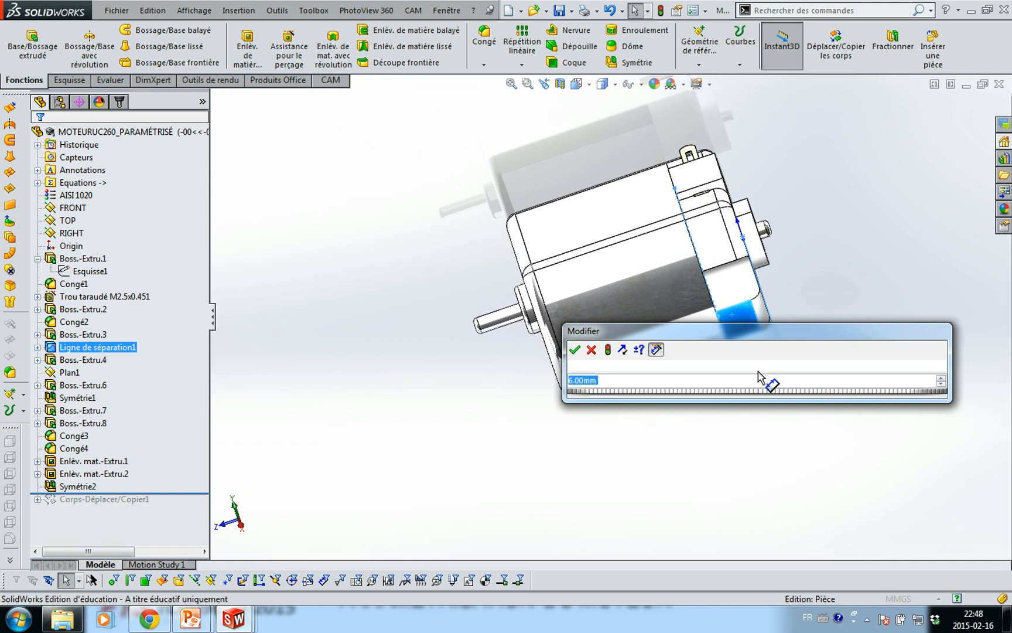
text(=LZ2)
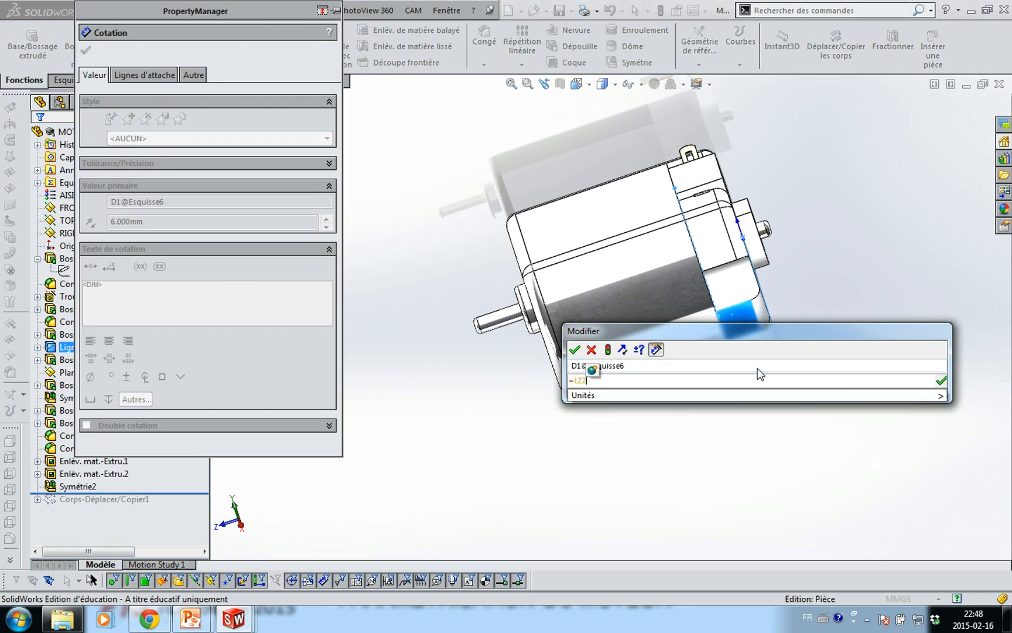
key(Return)
click(549, 310)
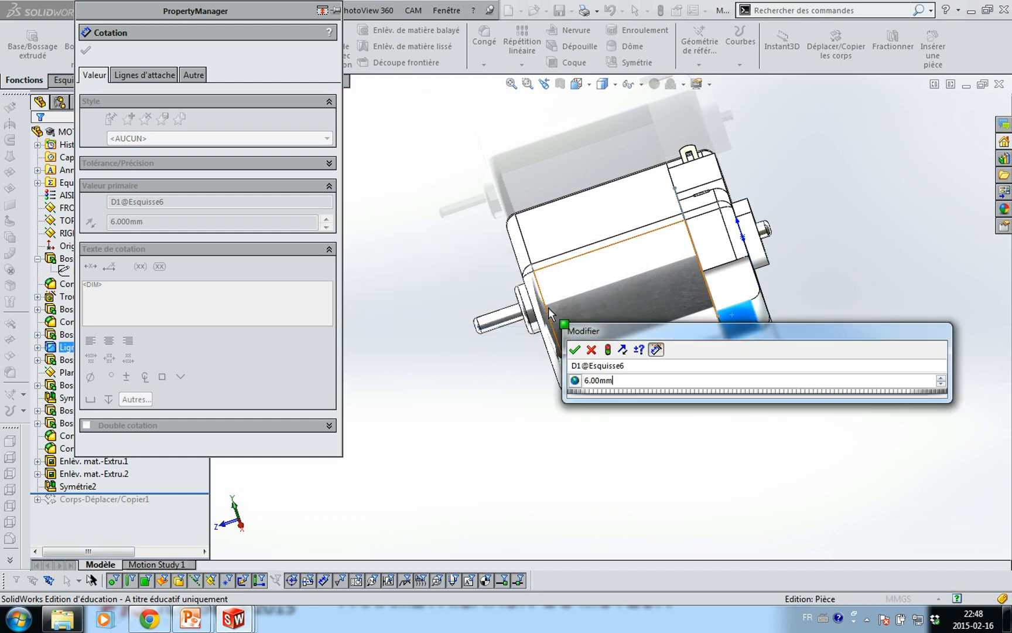
middle_drag(492, 384, 561, 384)
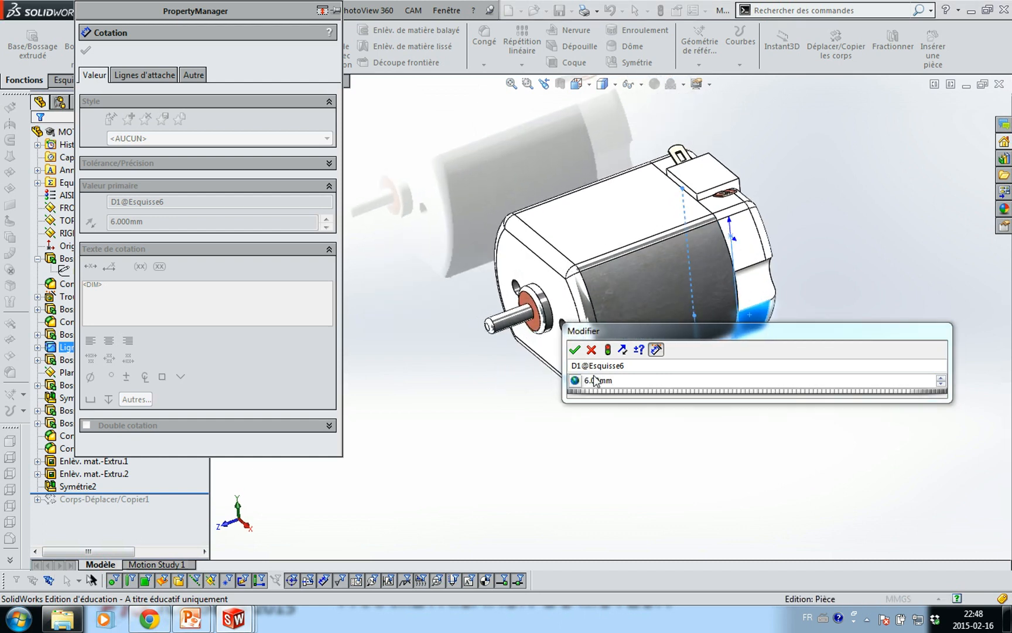
click(575, 349)
scroll(558, 321, down, 3)
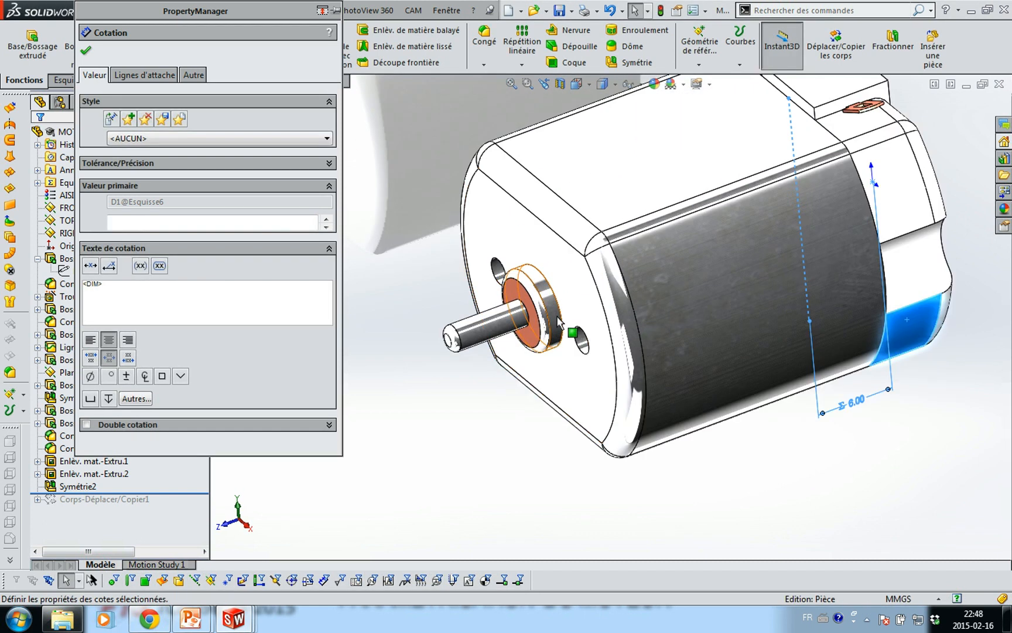
click(560, 321)
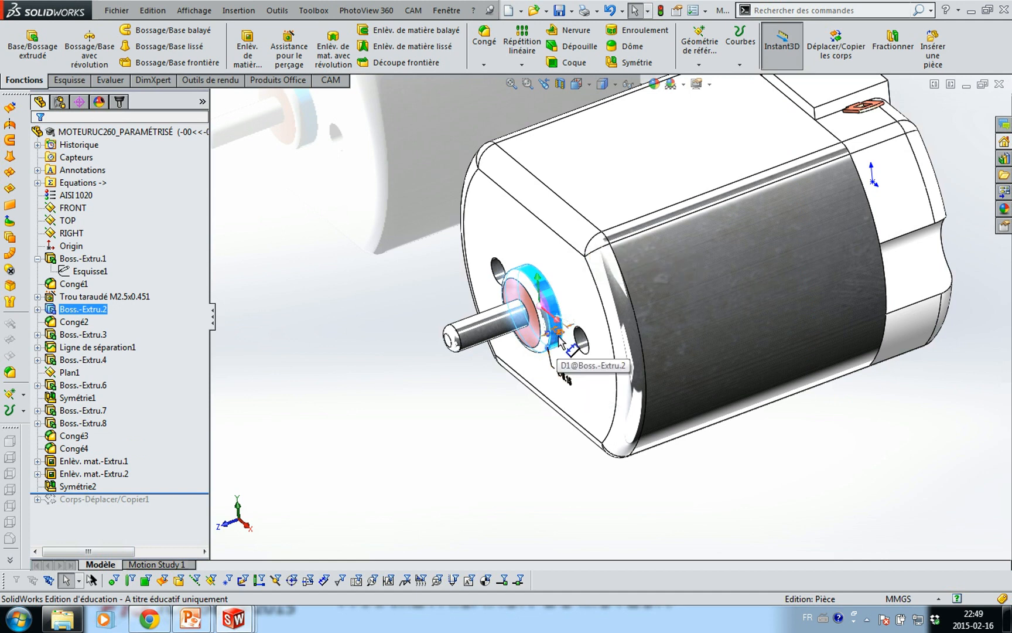
drag(561, 341, 732, 483)
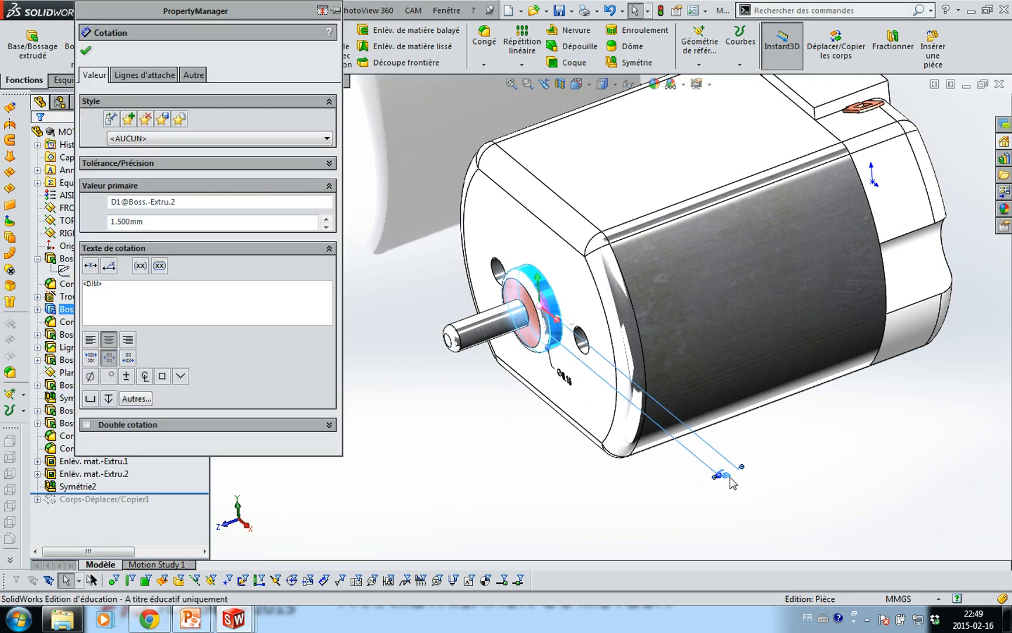
click(731, 478)
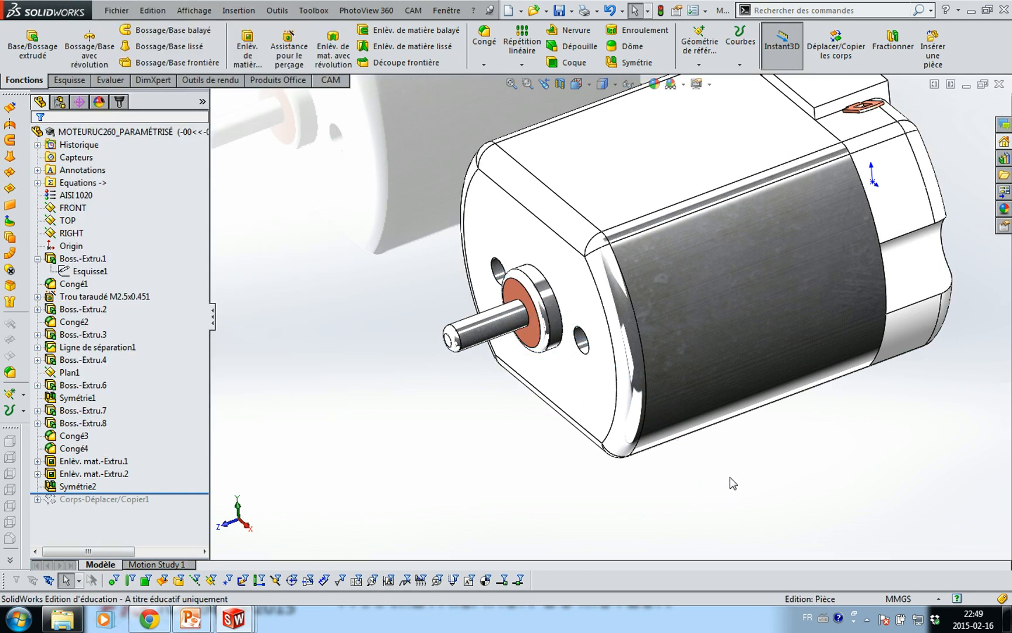
click(564, 339)
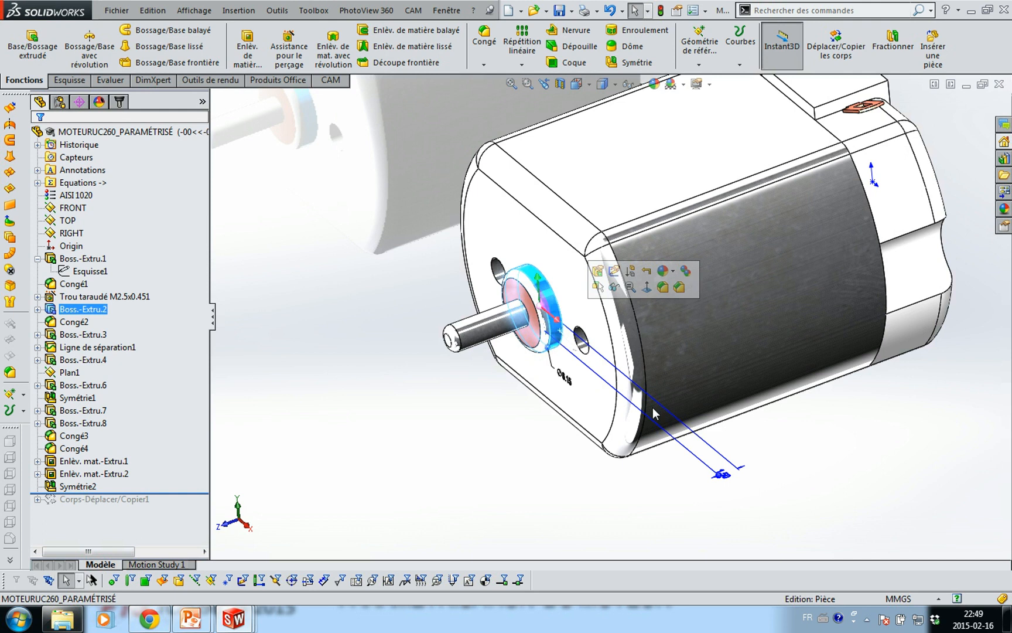
double_click(726, 482)
text(=)
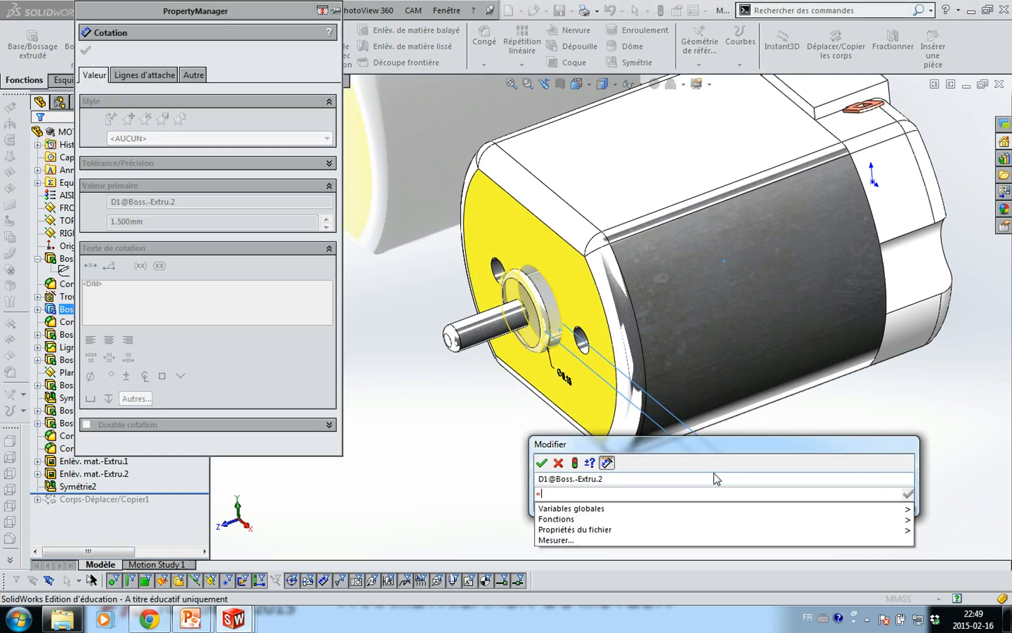
text(LZ3)
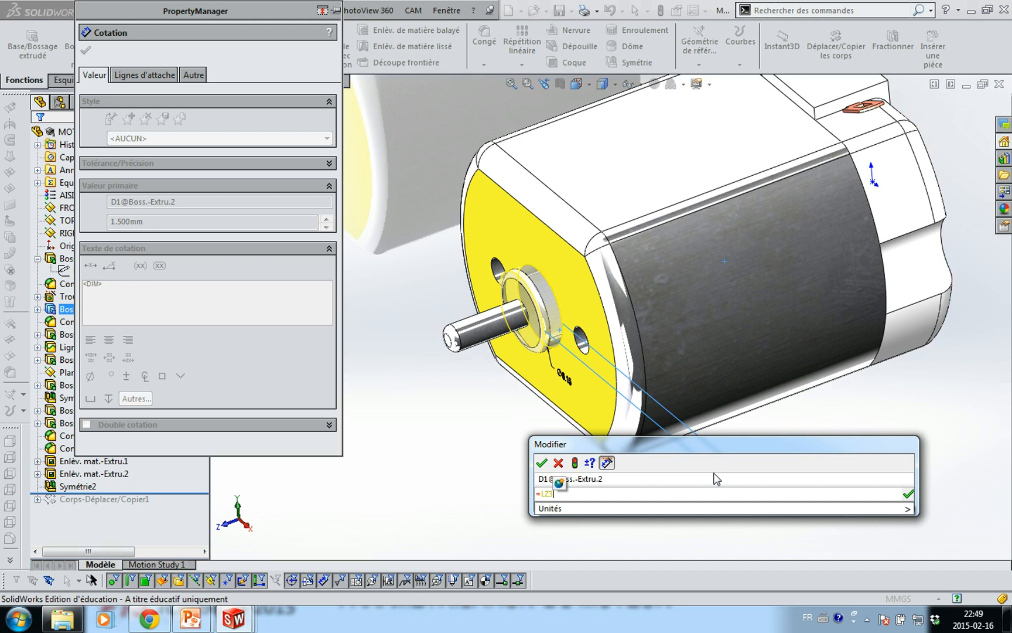
key(Return)
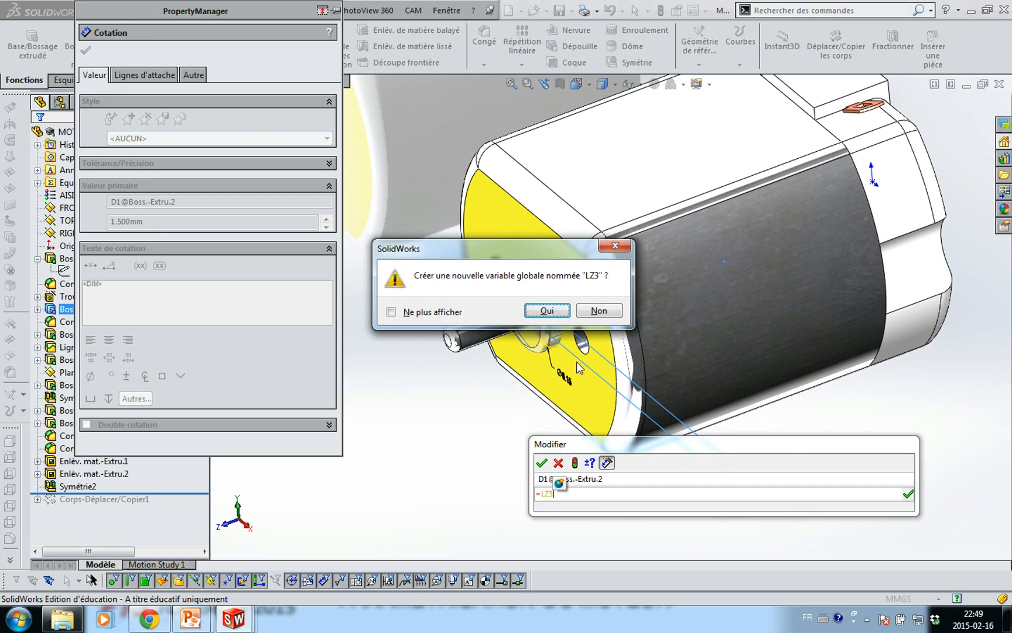
click(548, 310)
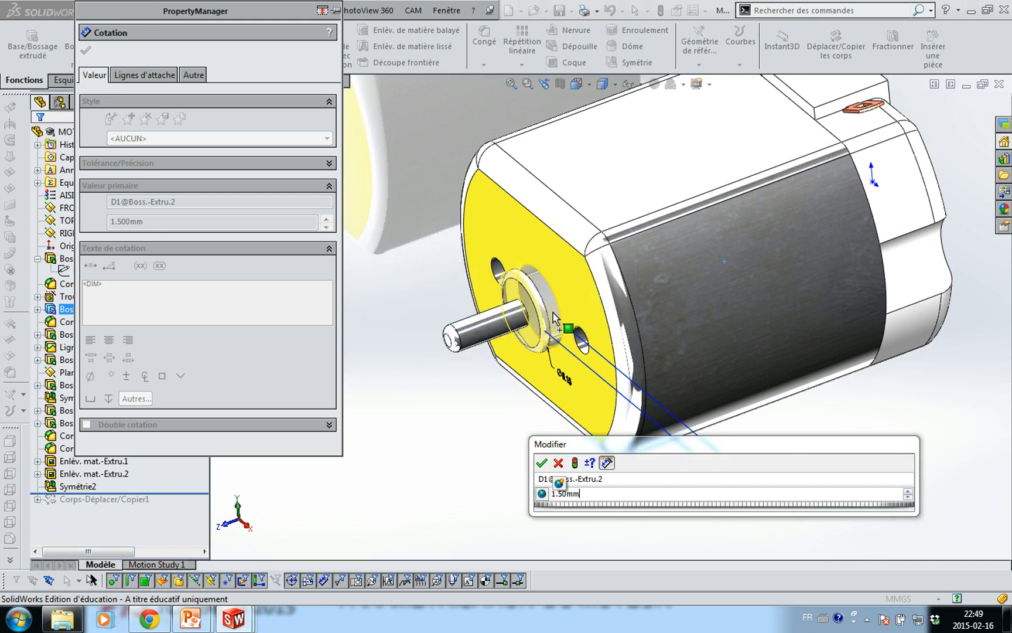
Accept the LZ3 depth, then set the 6.15 mm diameter D1@Esquisse4 to =DIA_MOY
click(542, 463)
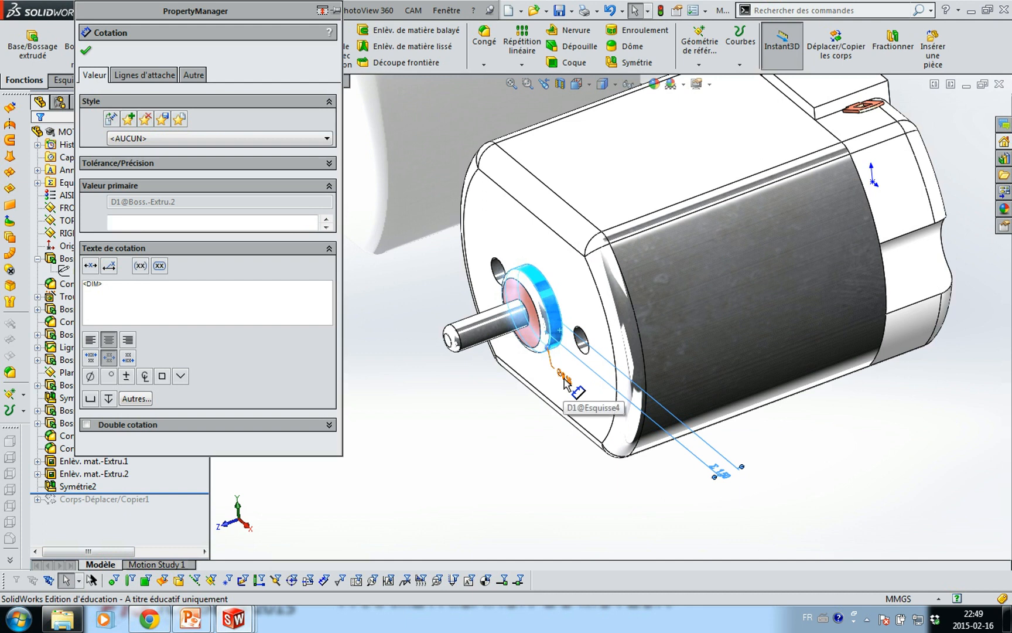
double_click(564, 379)
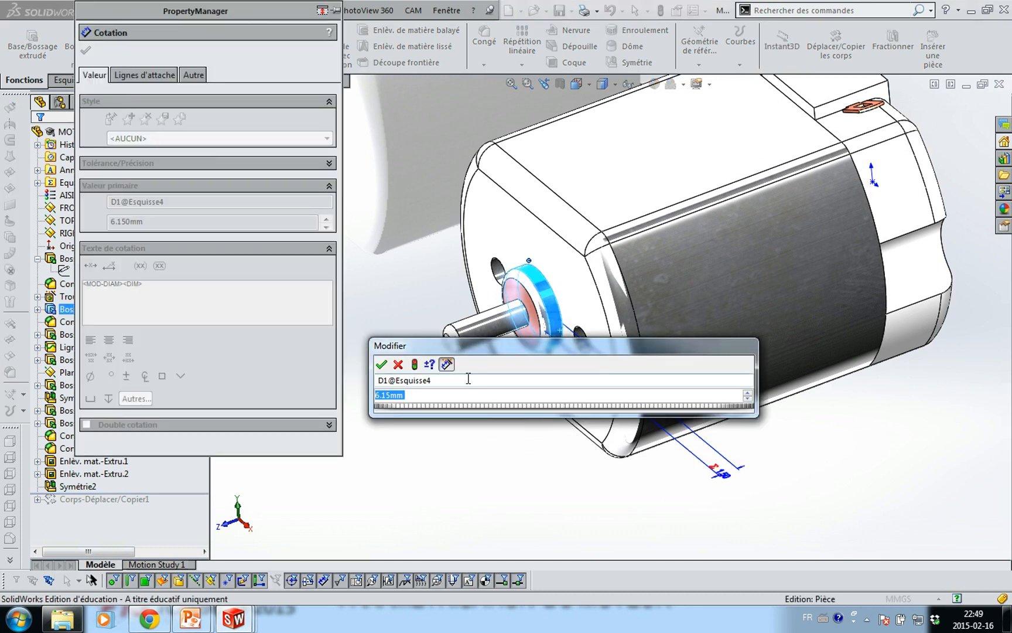
text(=DIA)
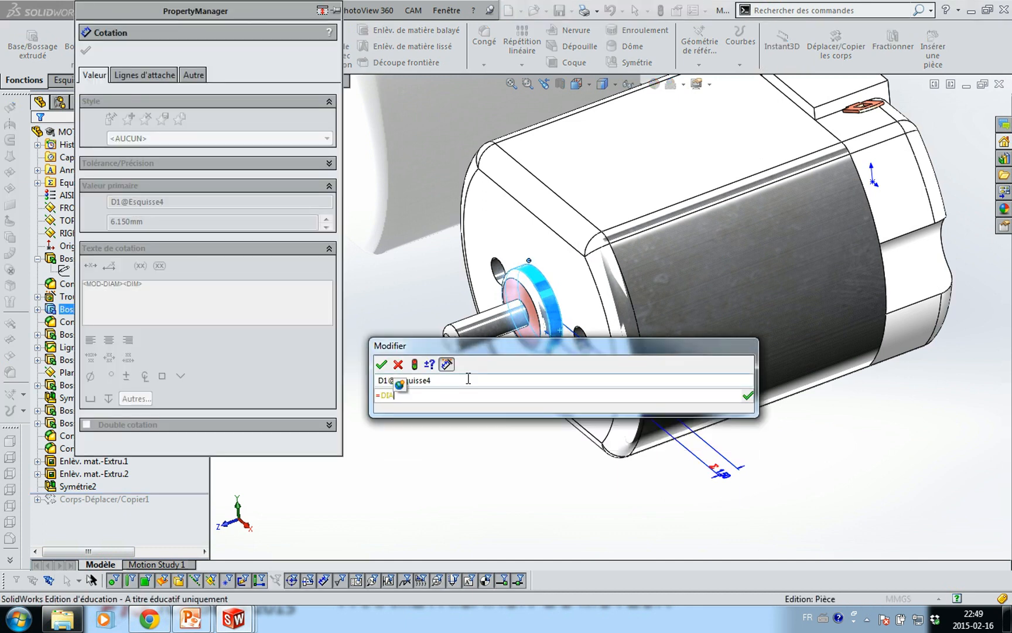
text(_MOY)
key(Return)
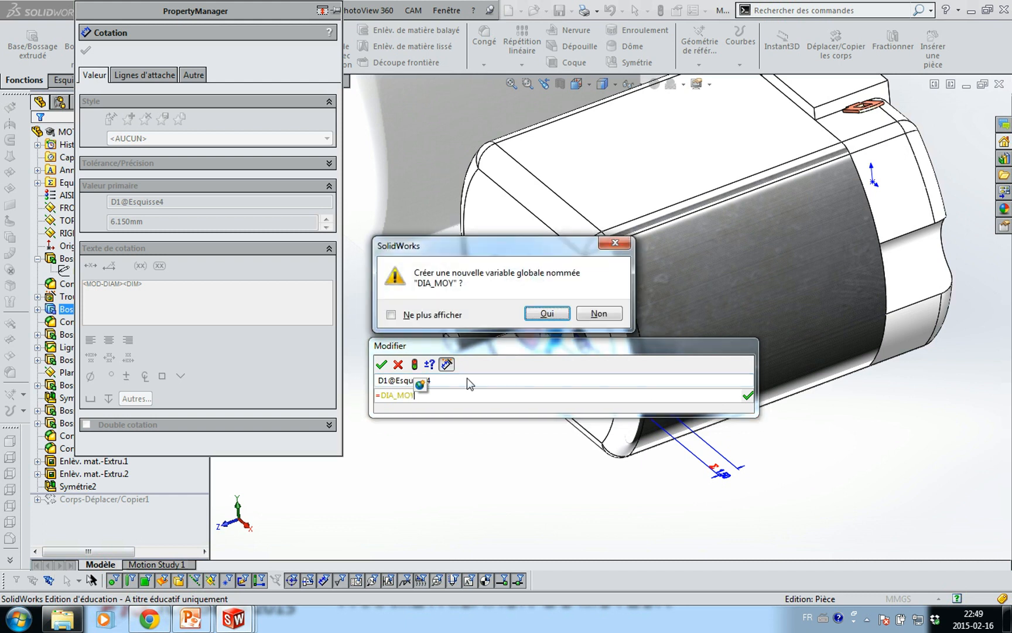
click(549, 316)
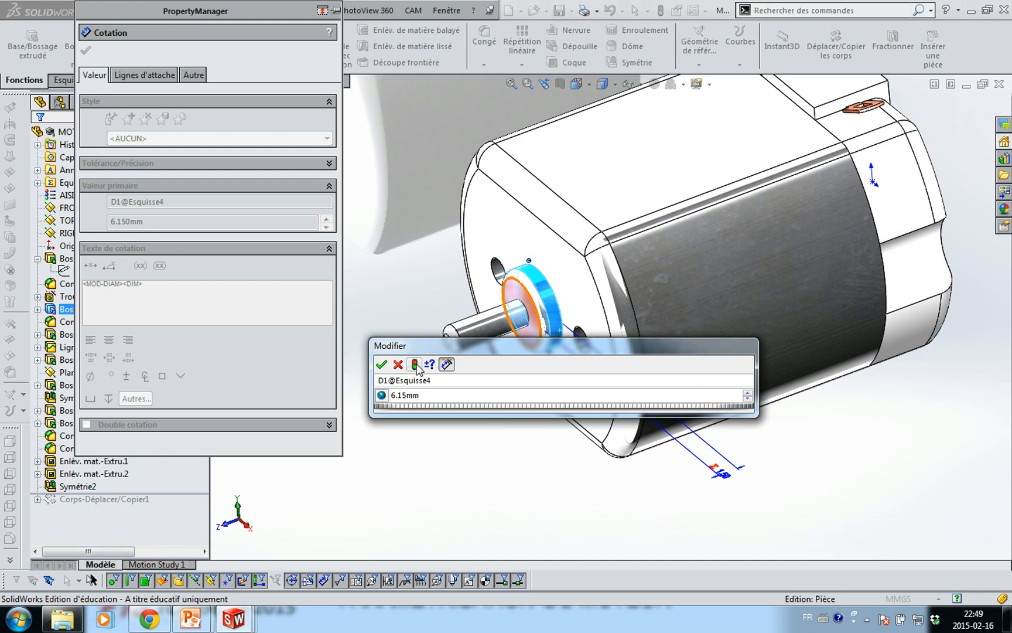
click(381, 364)
click(449, 451)
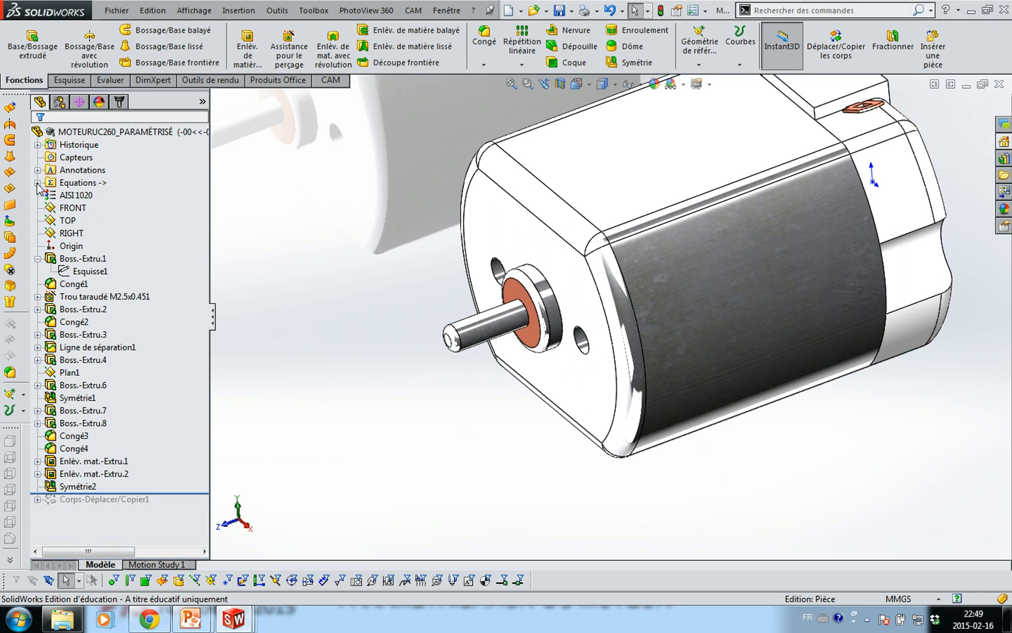
click(62, 185)
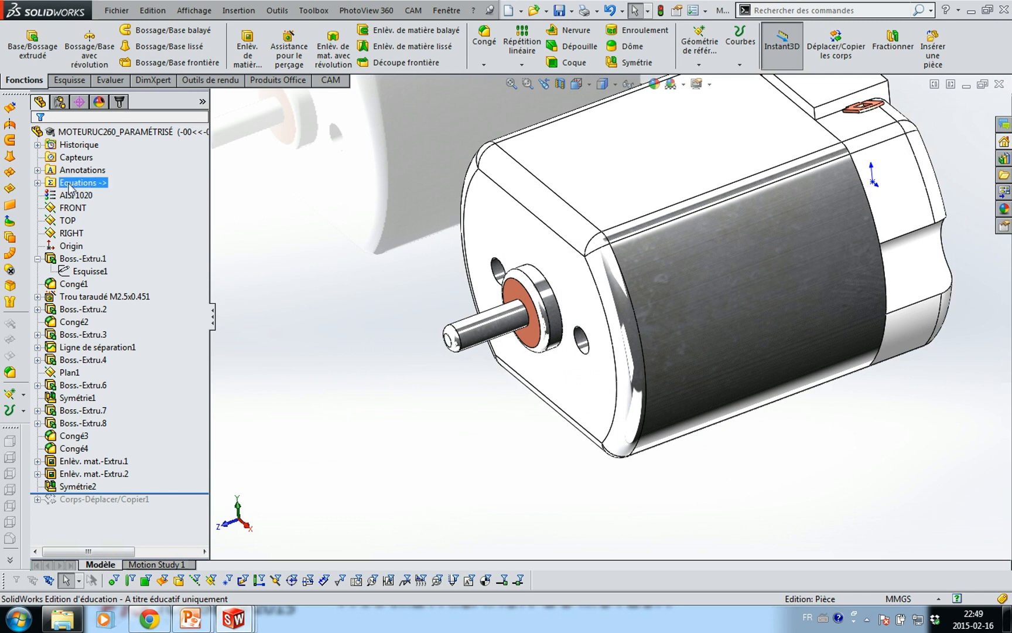
Add global variable R with value 1.5 in the equations manager
click(37, 183)
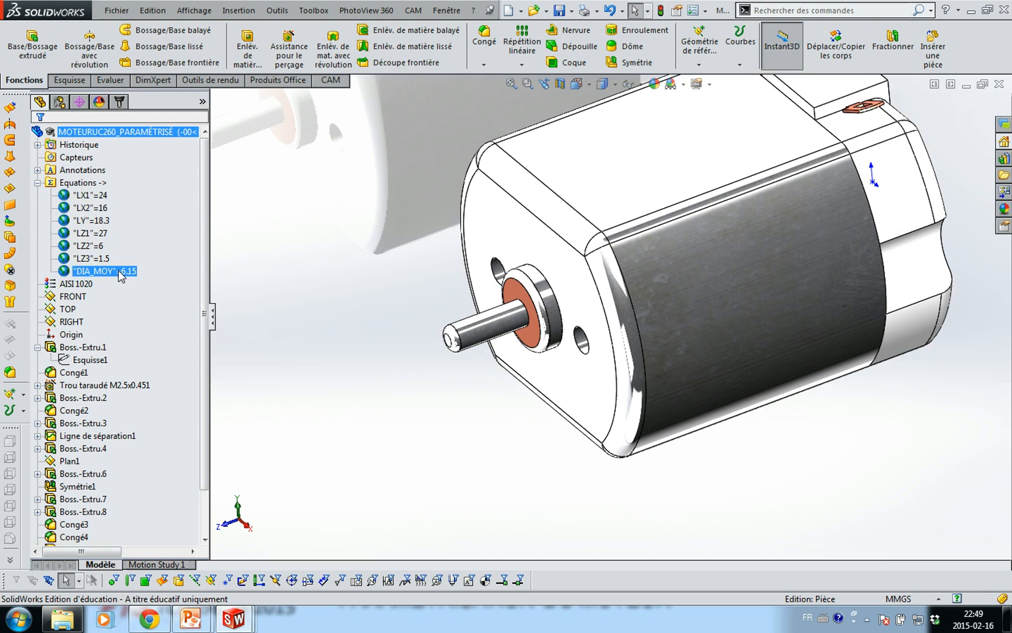
right_click(64, 183)
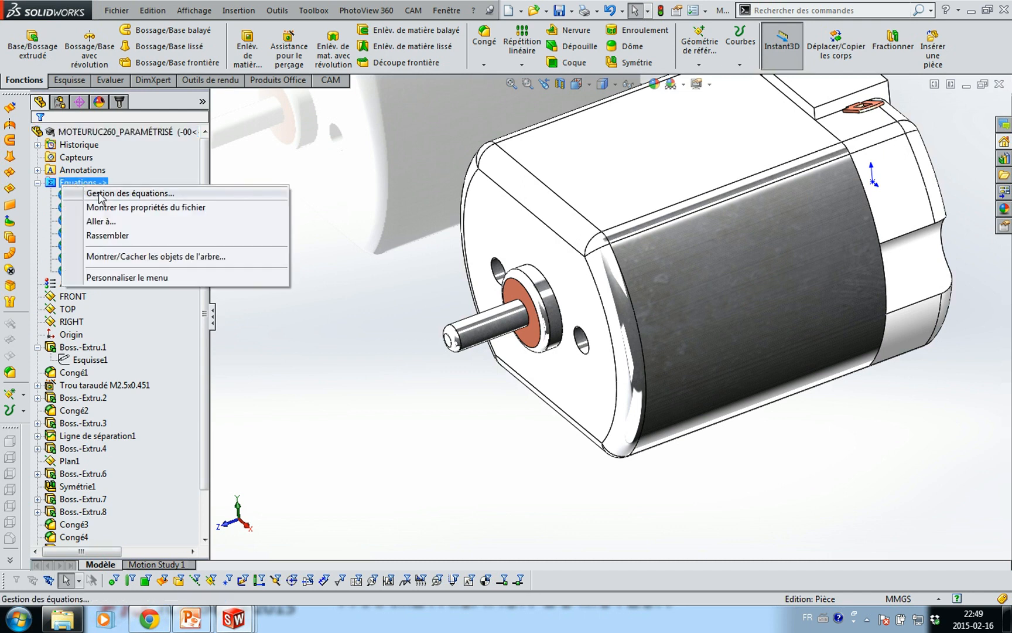
click(98, 195)
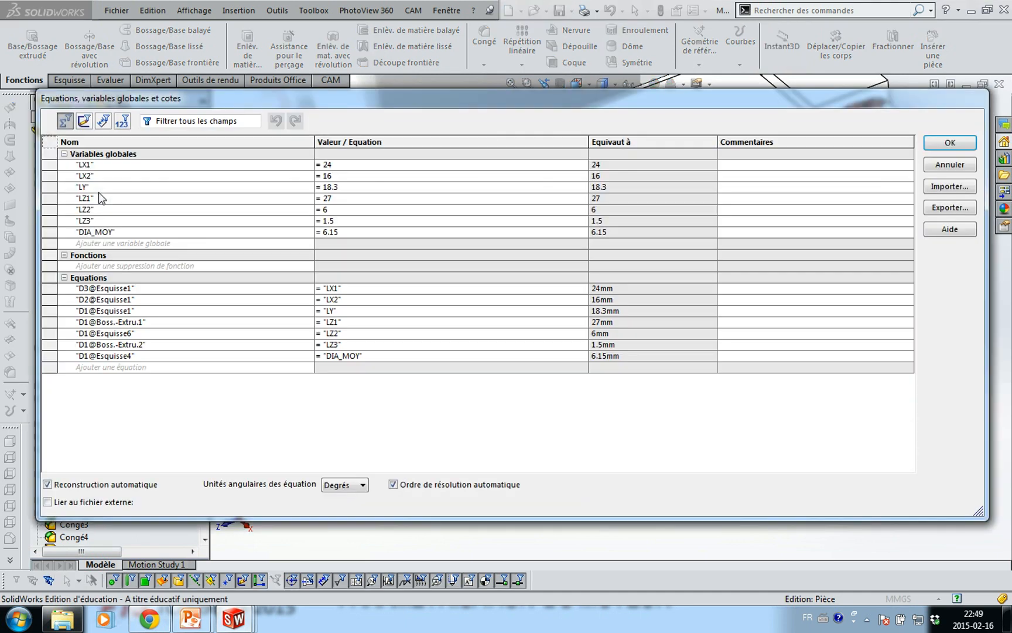
click(106, 243)
key(Tab)
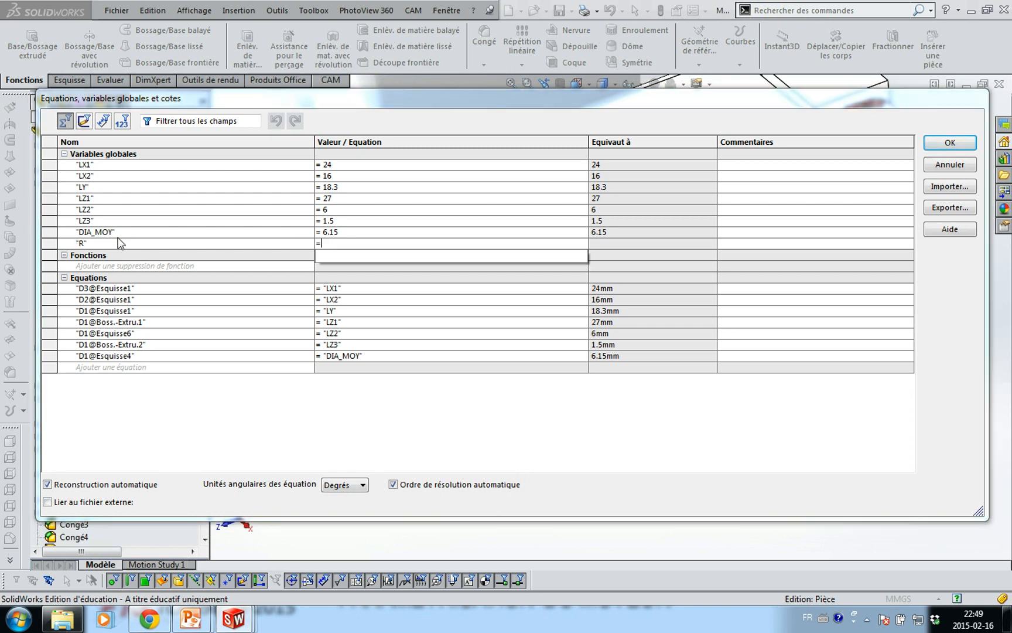
text(1.5)
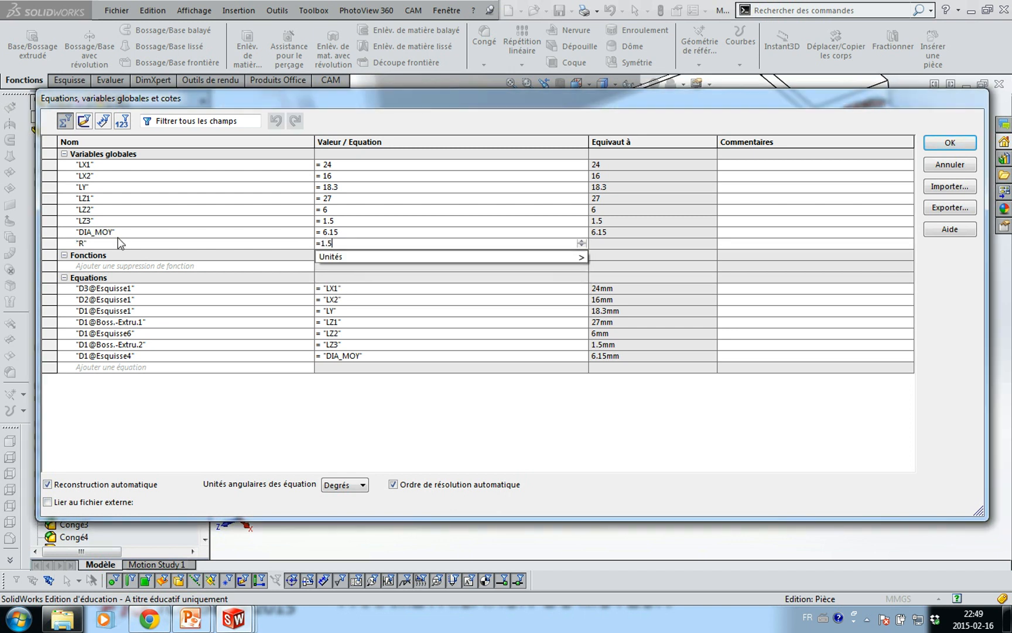
key(Return)
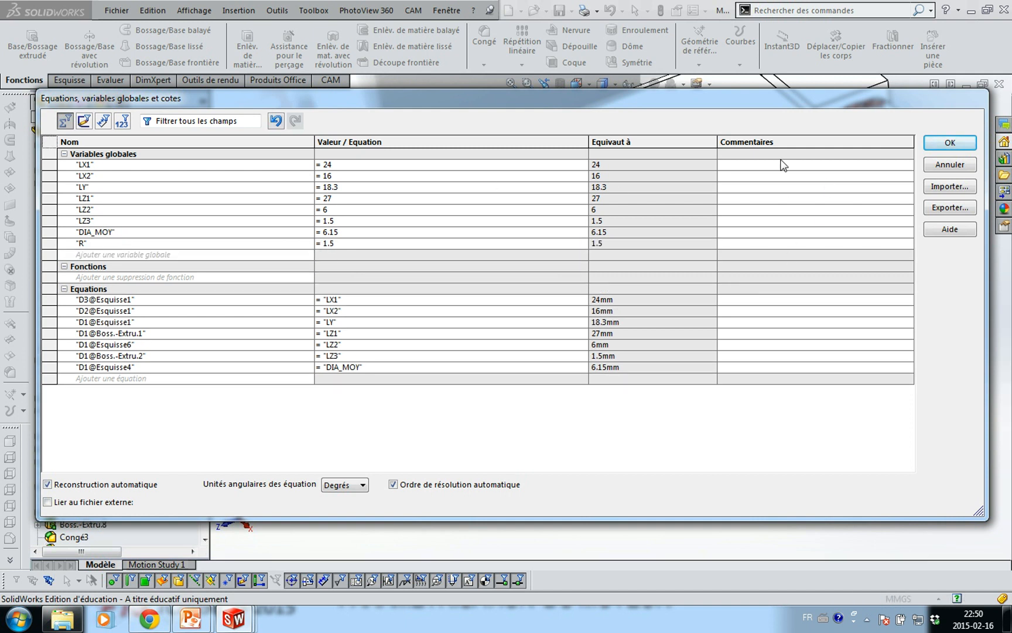
click(950, 144)
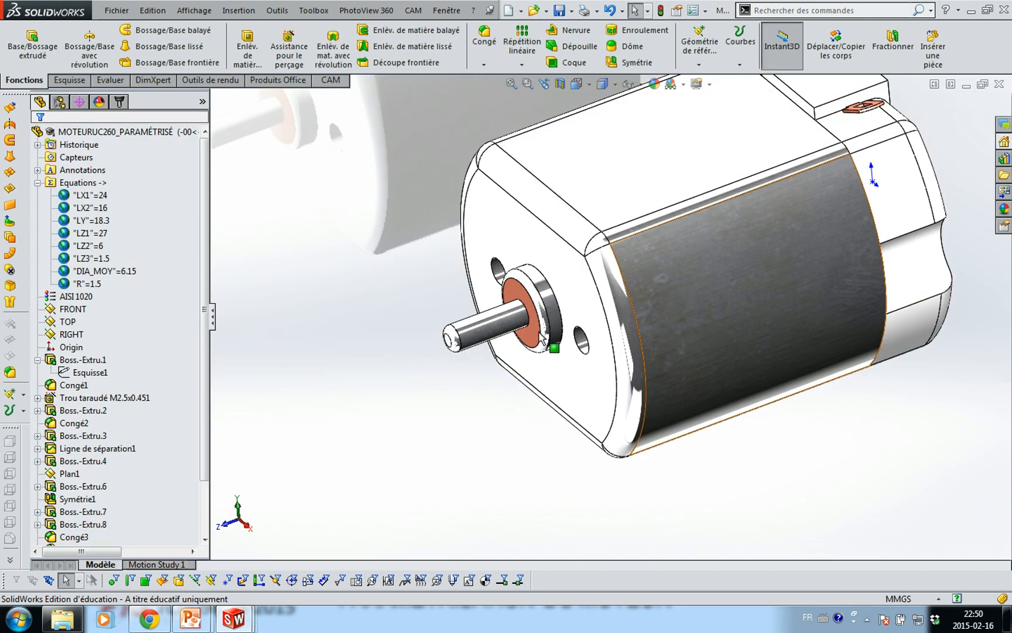
Set the Congé1 fillet radius to =R and check its R1.50 dimension
click(76, 385)
click(86, 345)
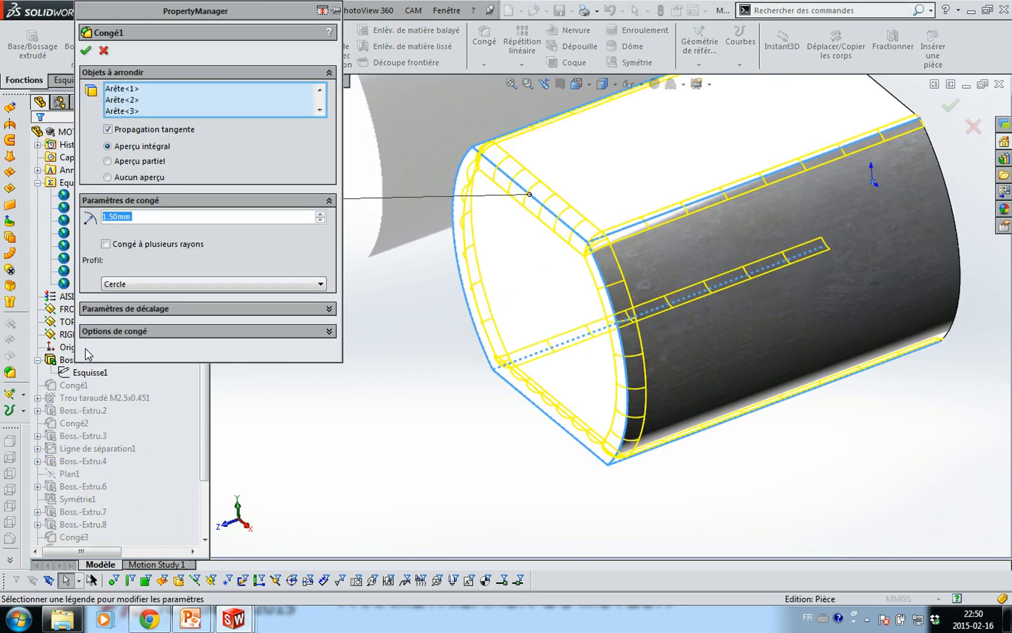
text(=R)
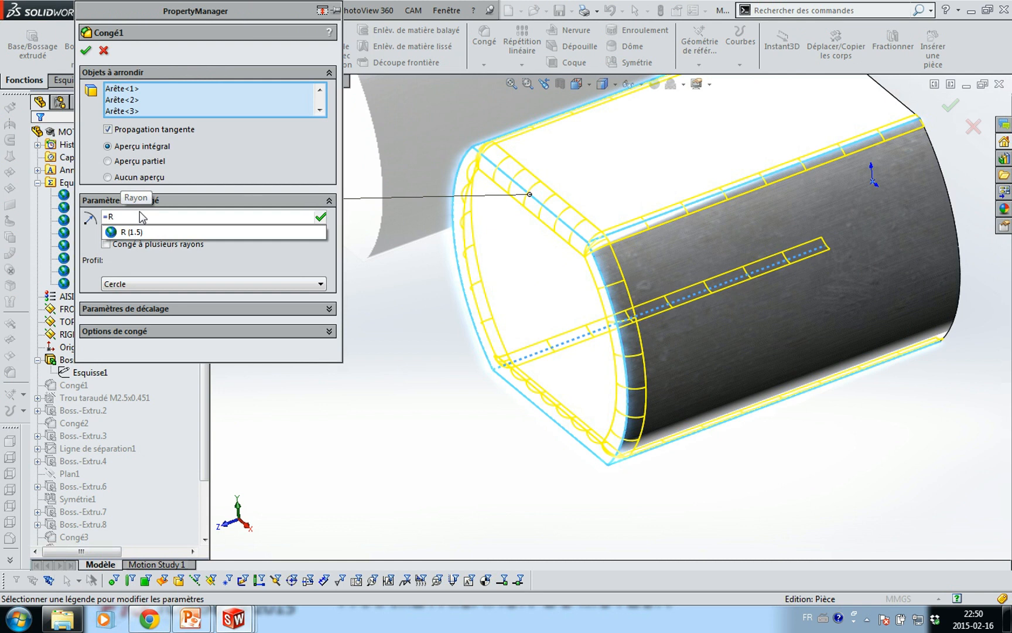
key(Return)
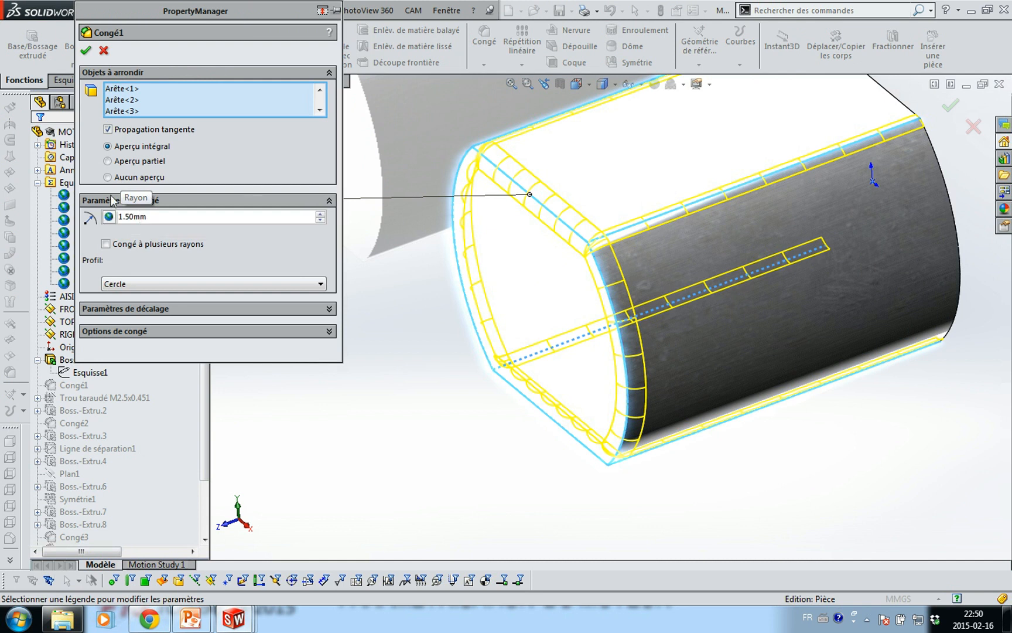
click(88, 51)
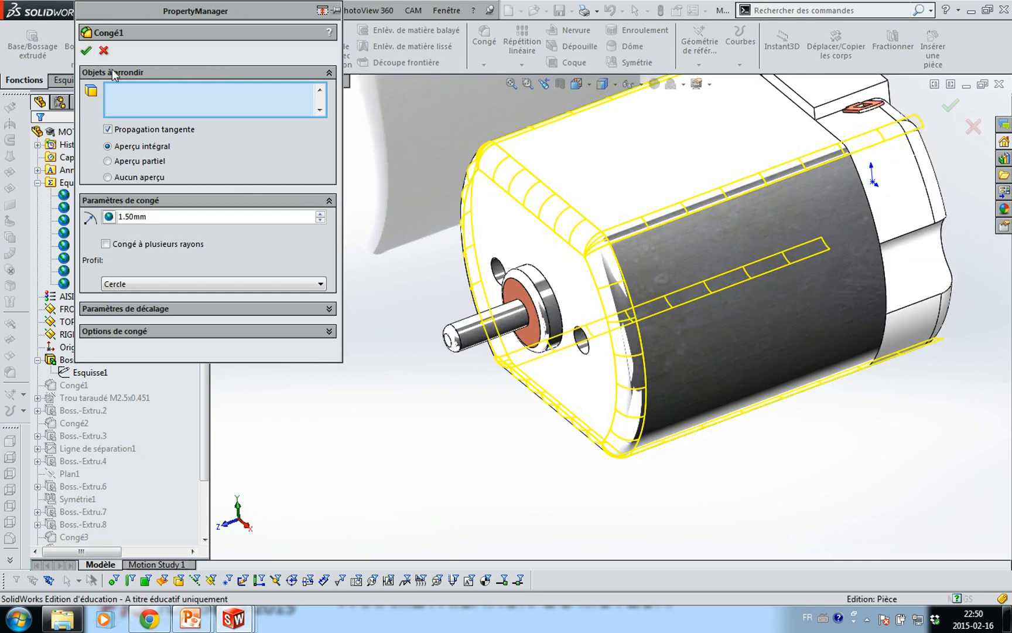
click(625, 448)
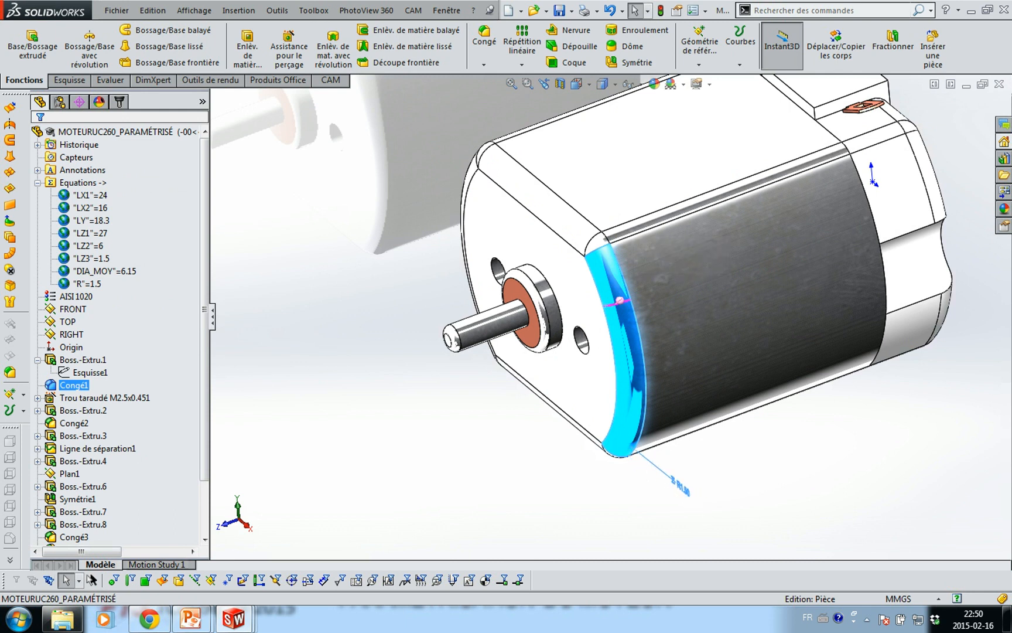
mouse_move(735, 493)
middle_down()
mouse_move(782, 468)
mouse_move(716, 487)
middle_up()
click(712, 487)
click(690, 502)
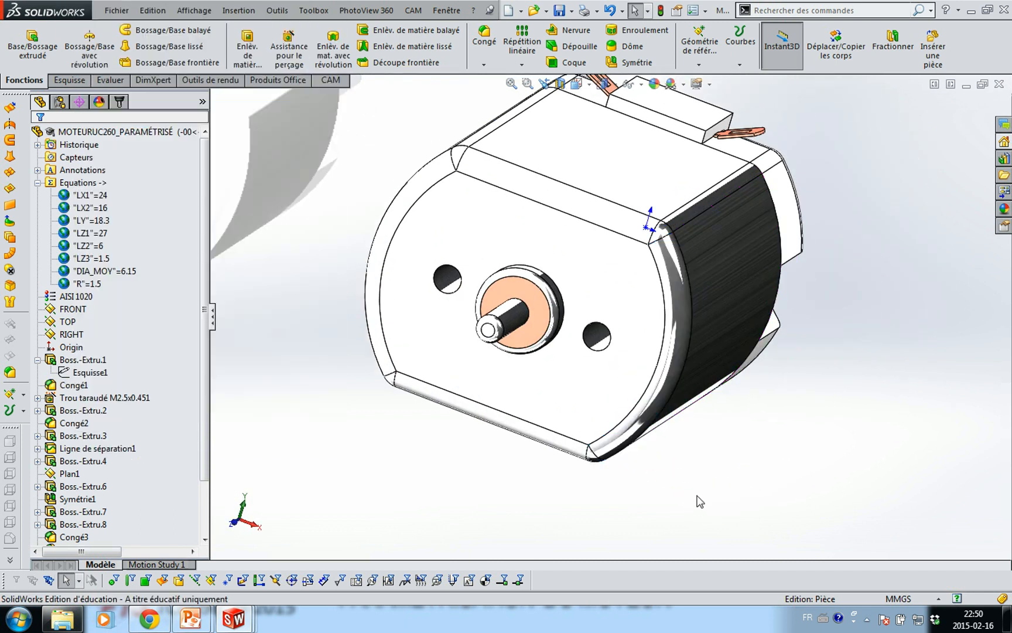
Set the Congé4 fillet radius to =R as well
click(74, 537)
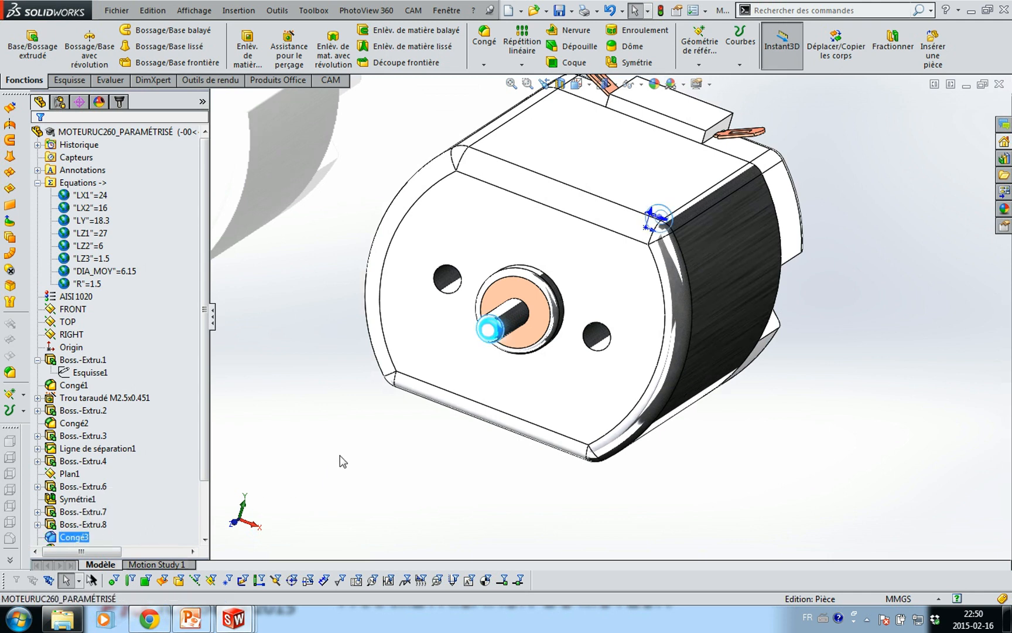
middle_drag(342, 452, 266, 430)
scroll(205, 474, down, 2)
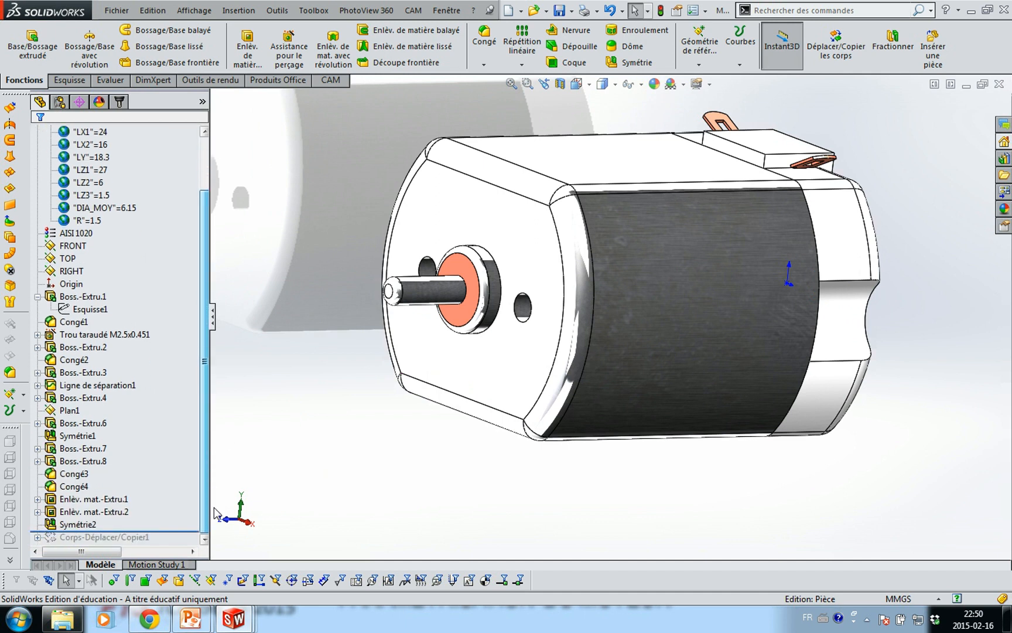
click(75, 487)
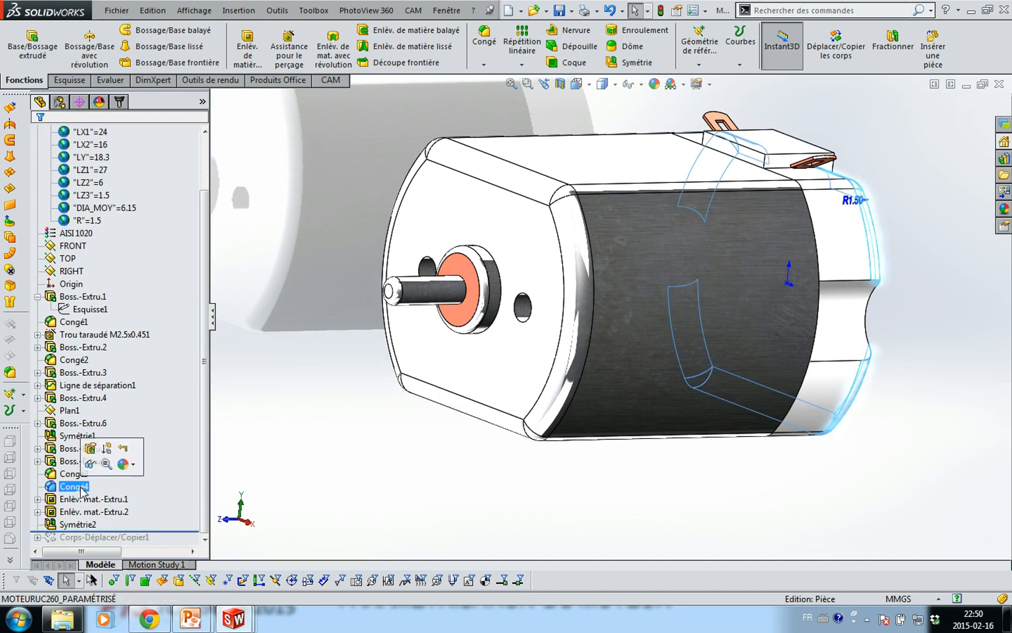
click(89, 449)
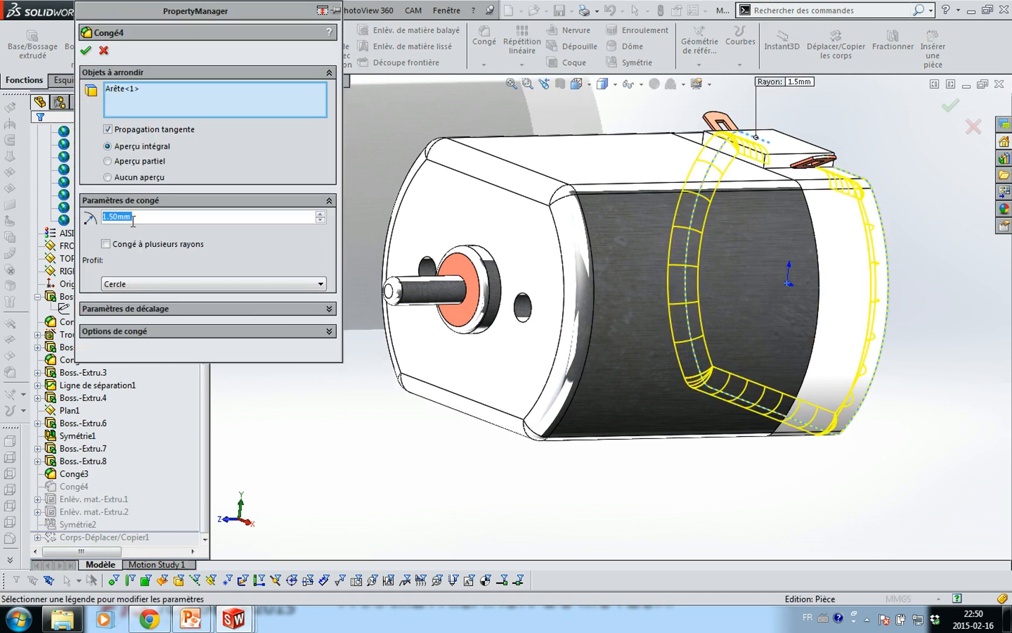
text(=R)
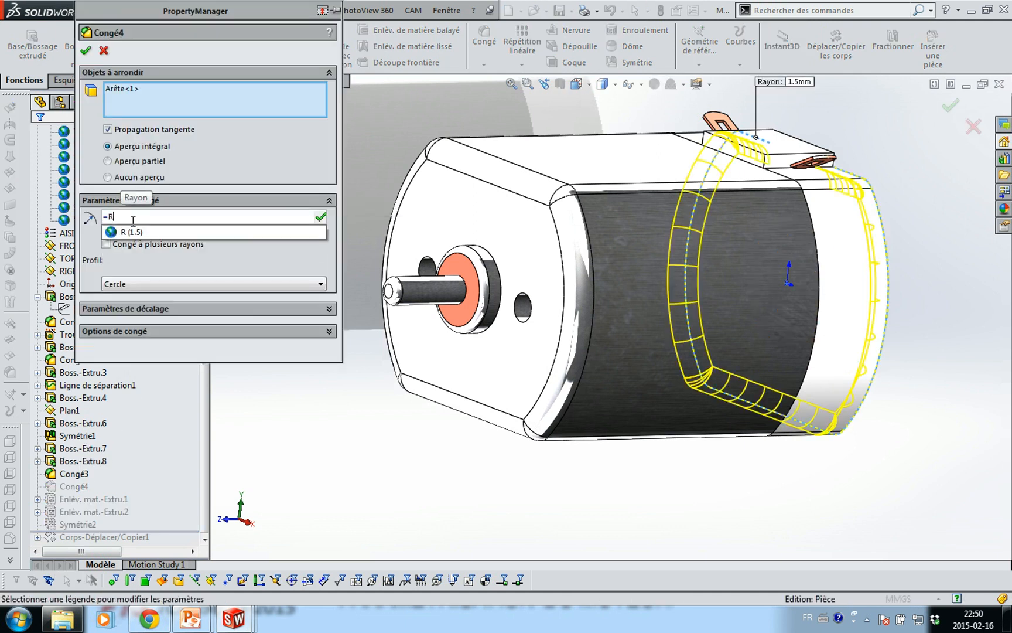
key(Return)
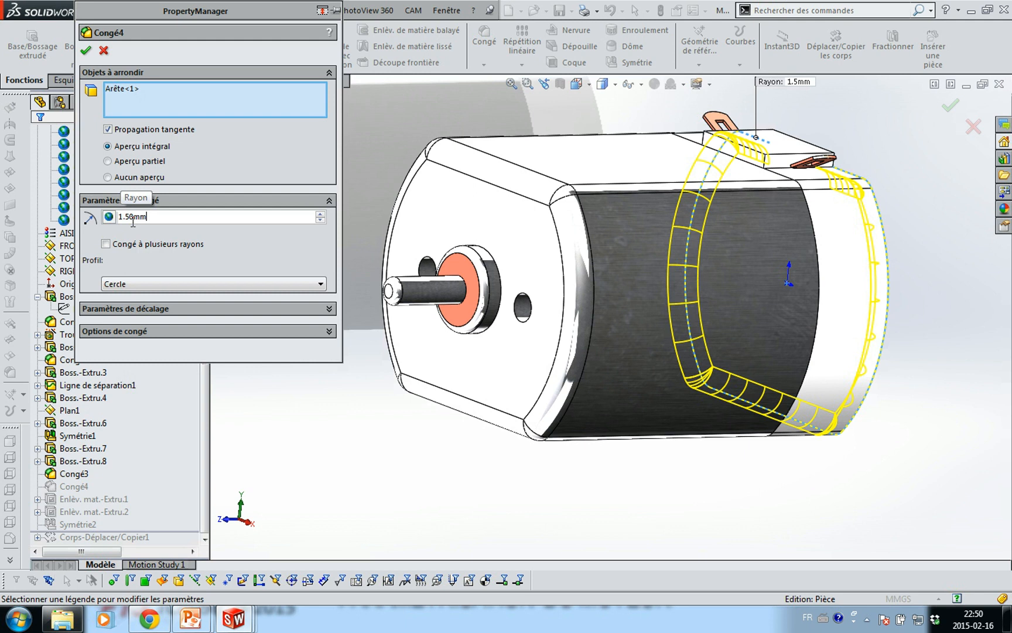
click(91, 54)
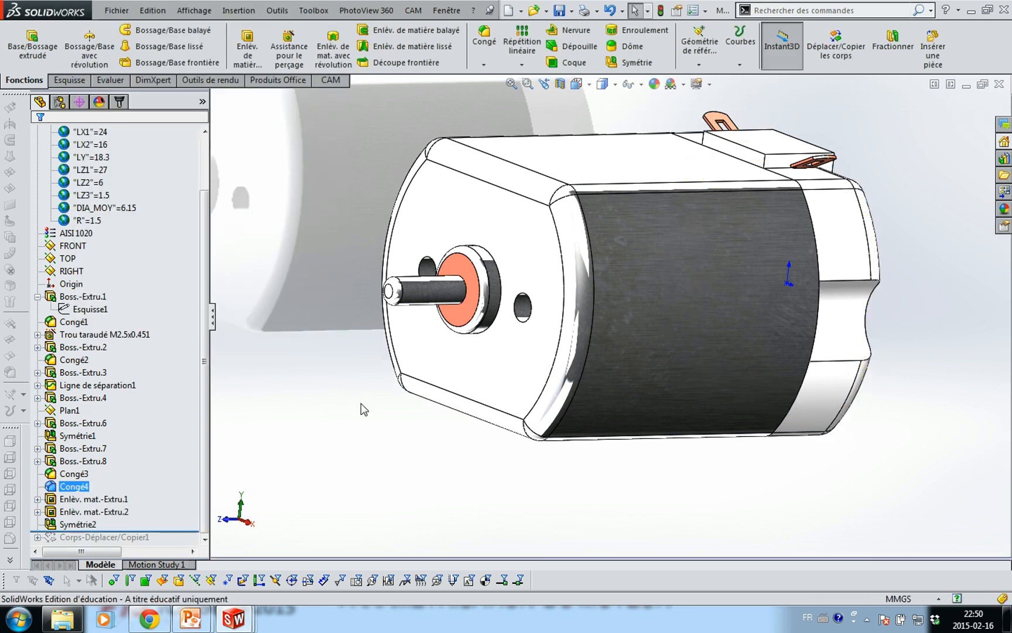
middle_drag(282, 327, 315, 332)
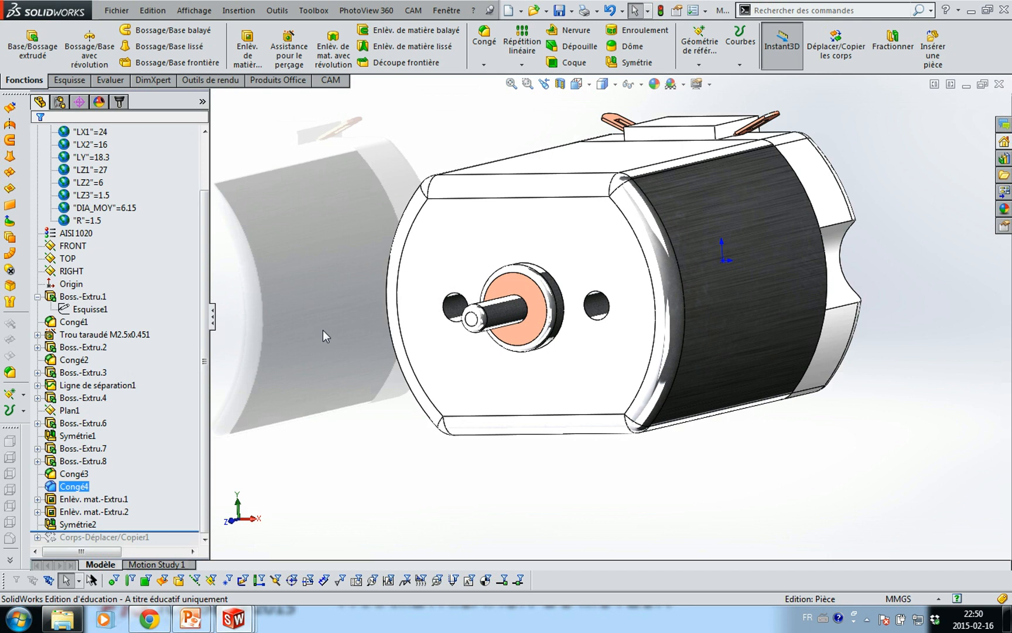
In Front view, roll the motor forward through Corps-Déplacer/Copier1, then show the support part
key(ctrl+1)
drag(180, 531, 181, 545)
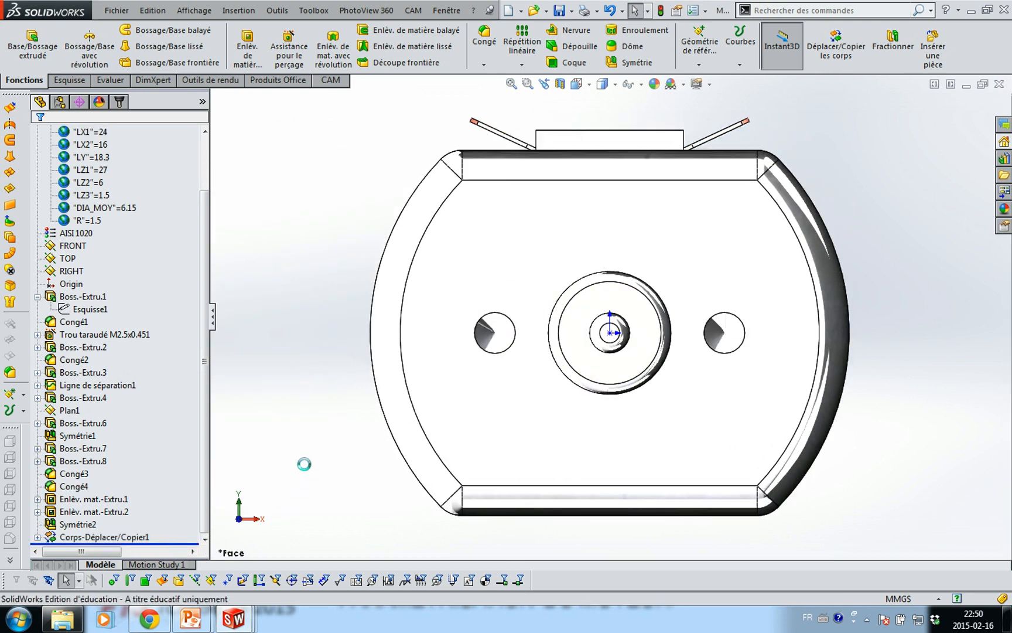
key(ctrl+Tab)
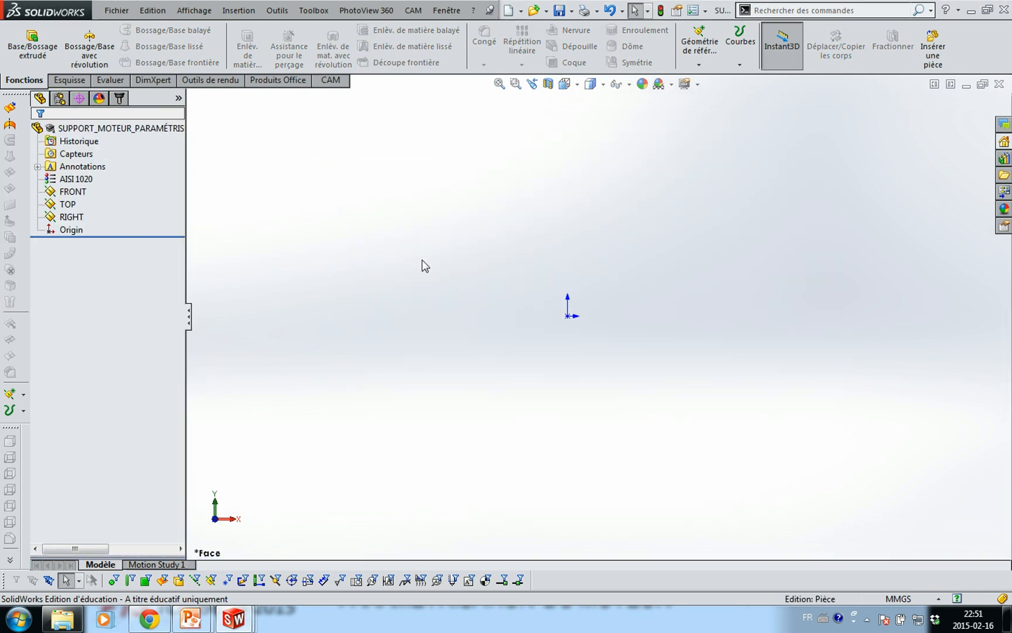
Copy all geometry and dimensions of the motor's Esquisse1 sketch, then return to the support part
key(ctrl+Tab)
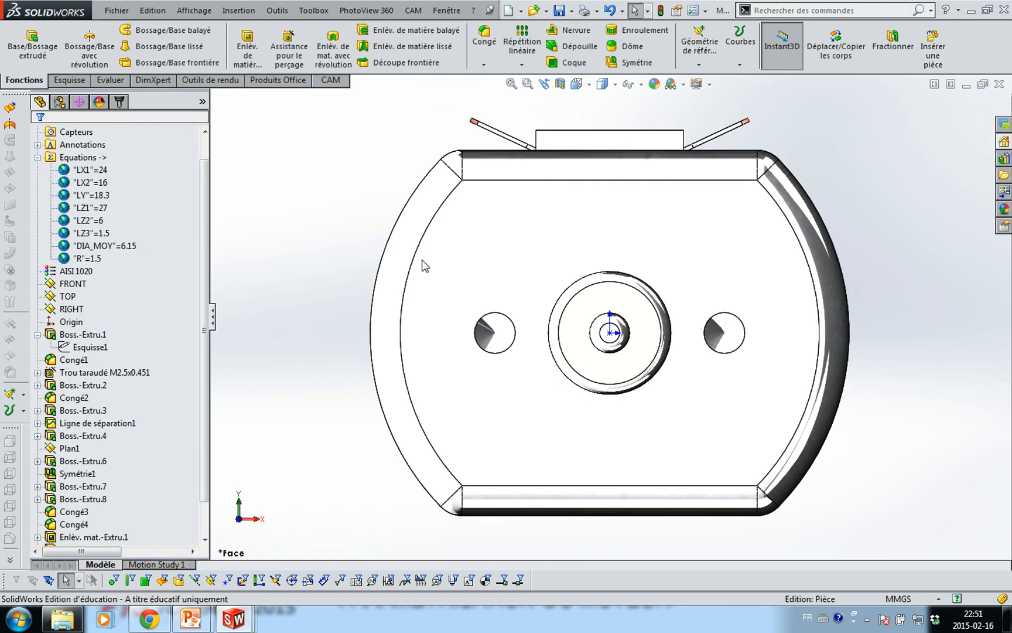
click(91, 347)
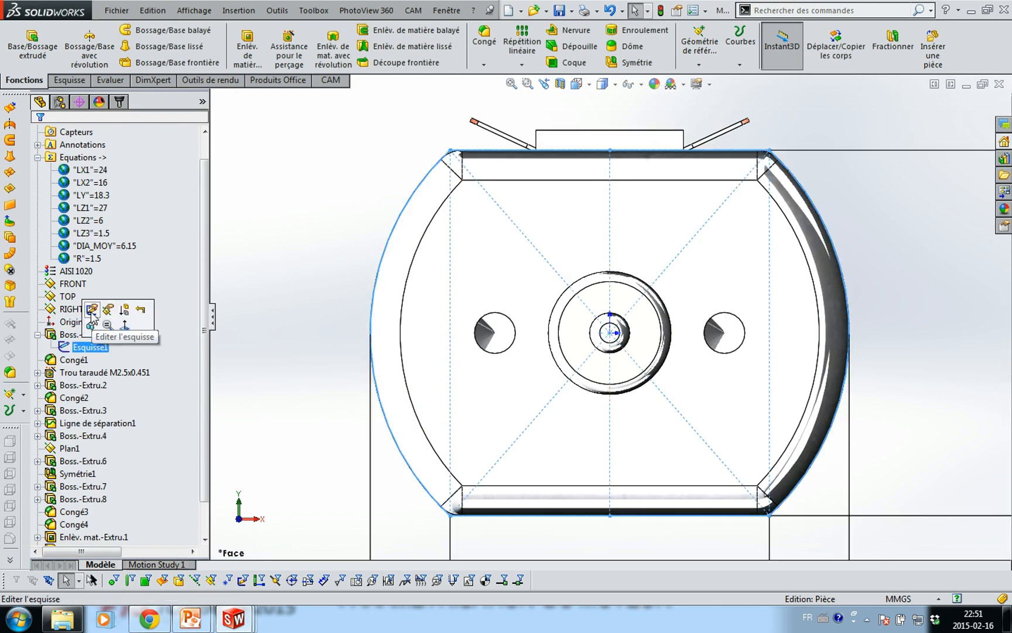
click(91, 309)
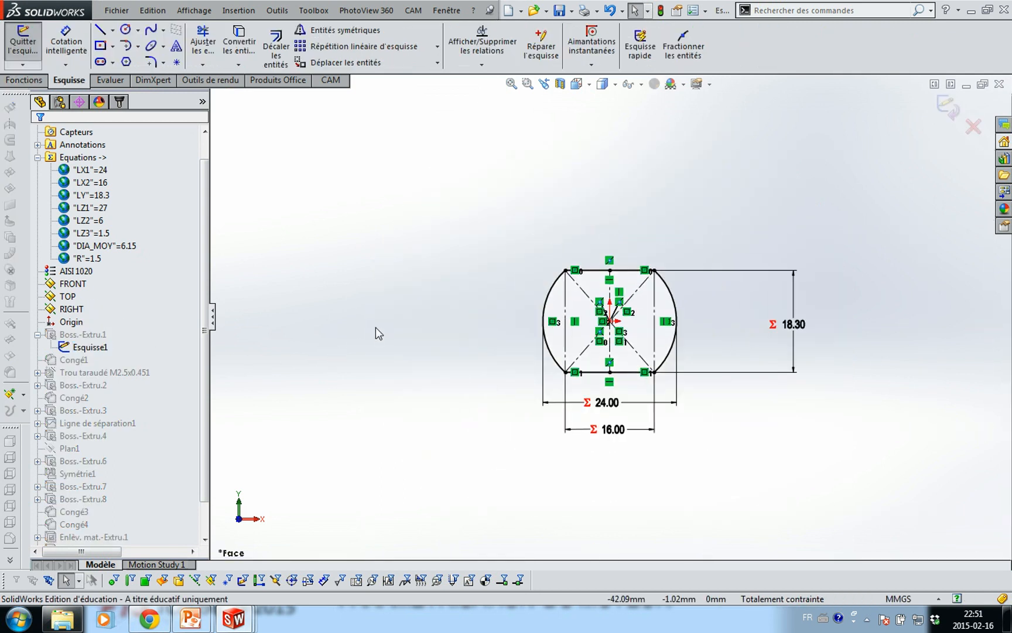
mouse_move(469, 210)
mouse_down()
mouse_move(628, 417)
mouse_move(802, 477)
mouse_move(838, 478)
mouse_up()
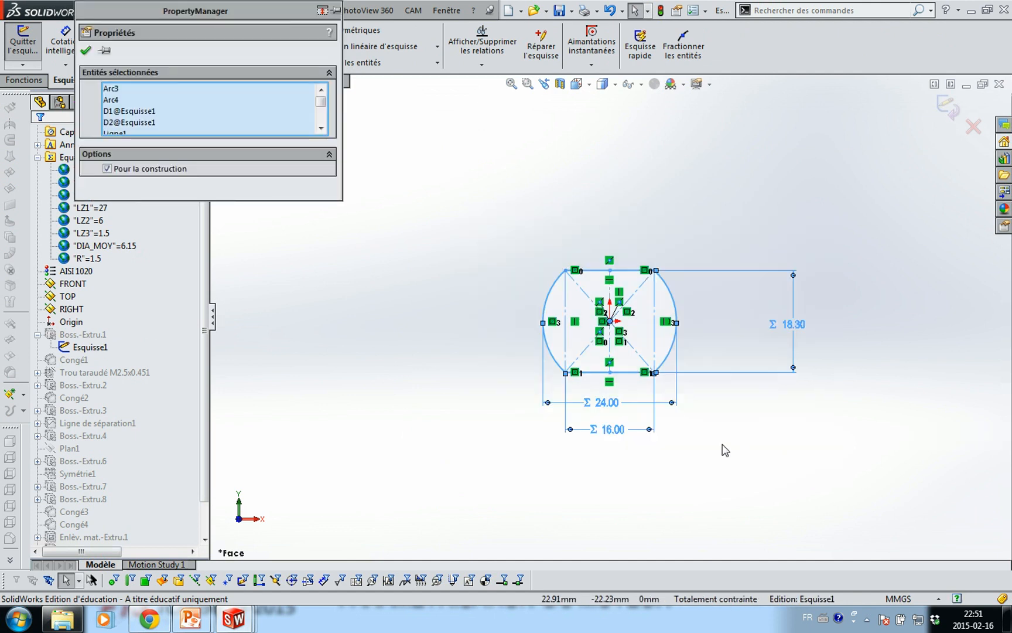
click(87, 52)
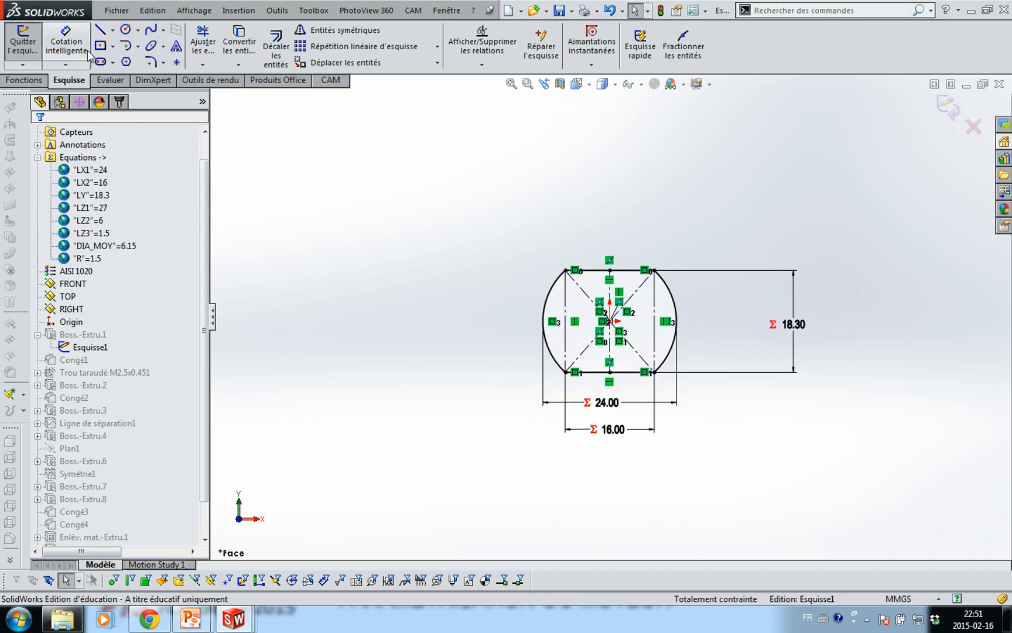
click(947, 107)
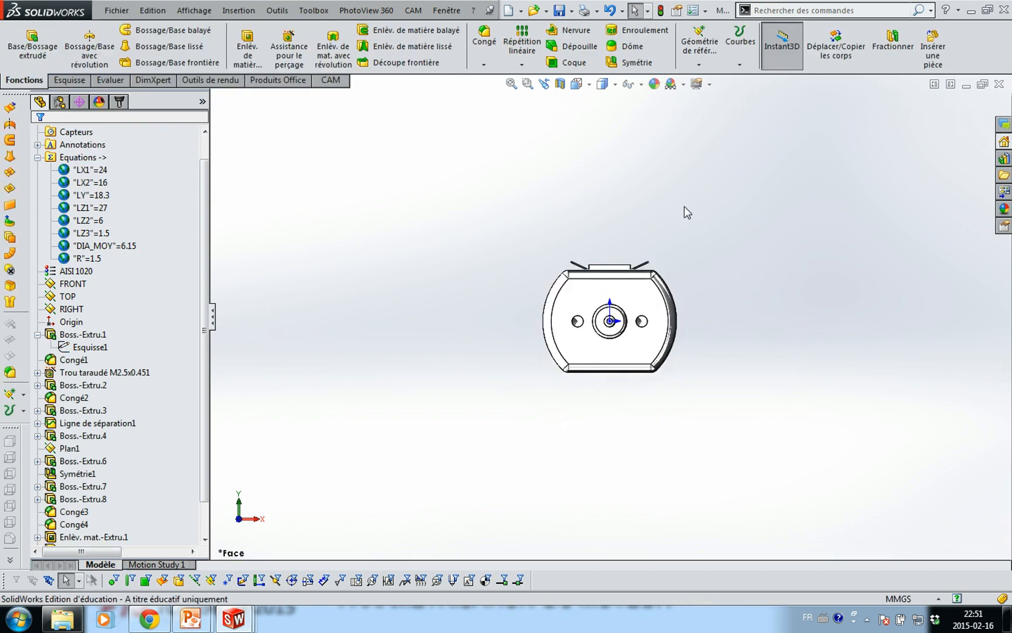
key(ctrl+Tab)
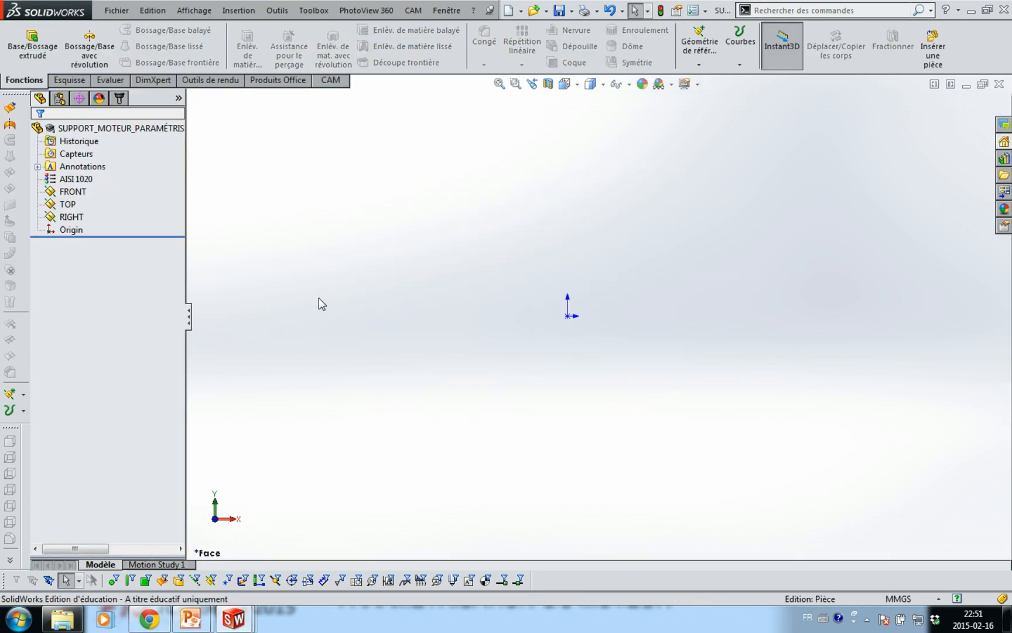
Paste the copied motor profile onto the support part's FRONT plane
click(73, 191)
click(74, 192)
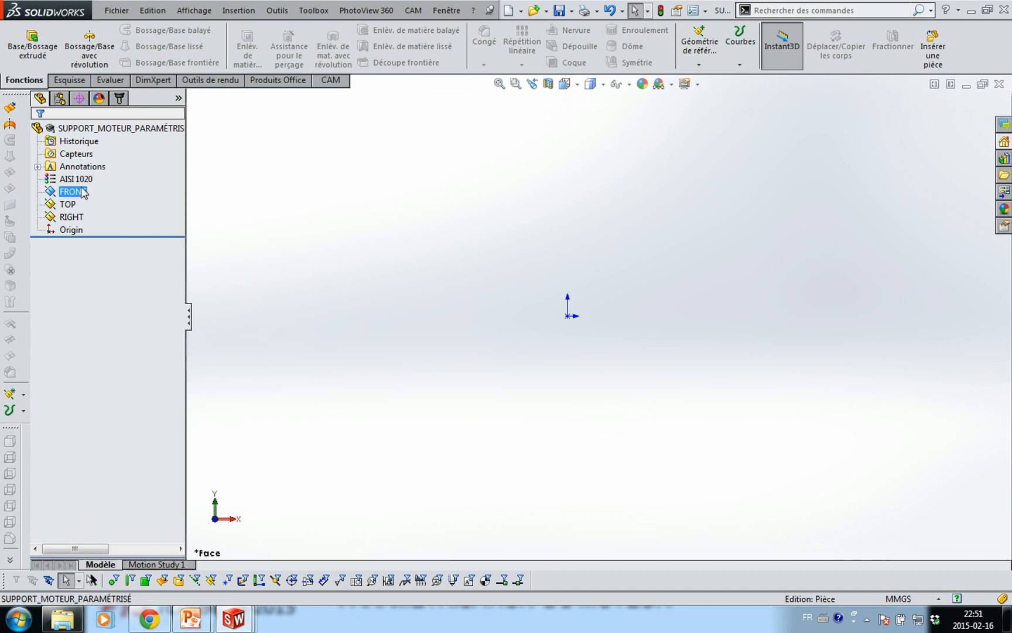
key(ctrl+v)
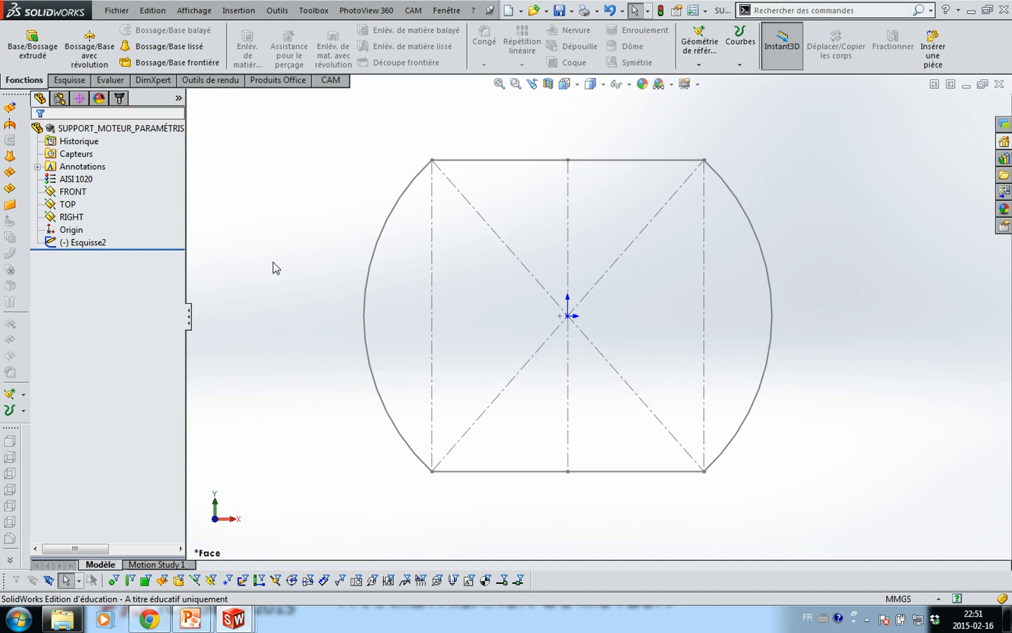
Centre the pasted Esquisse2 profile on the origin and close the sketch
click(114, 243)
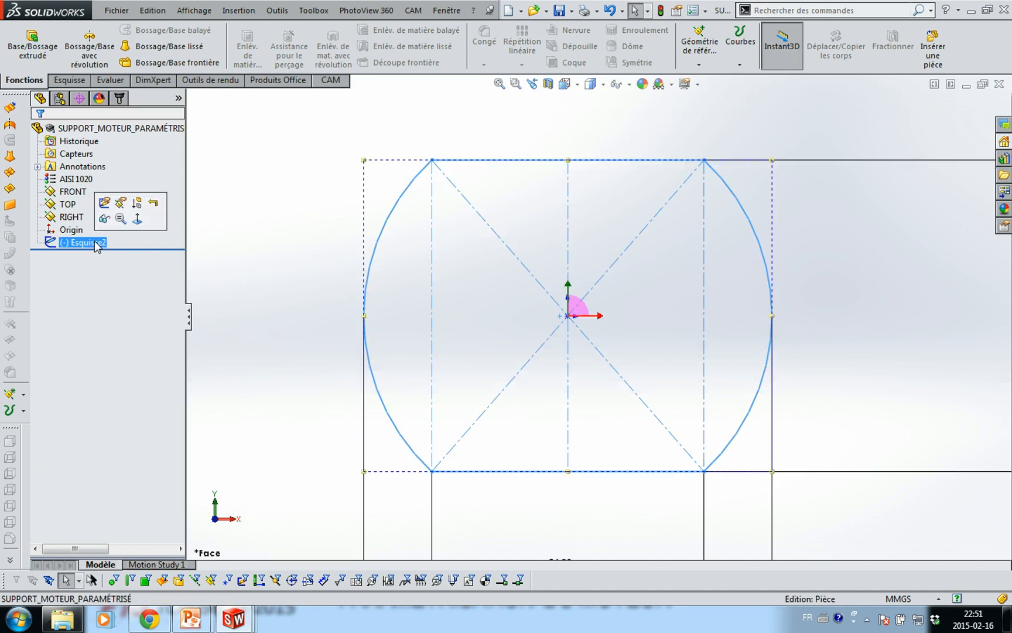
click(104, 205)
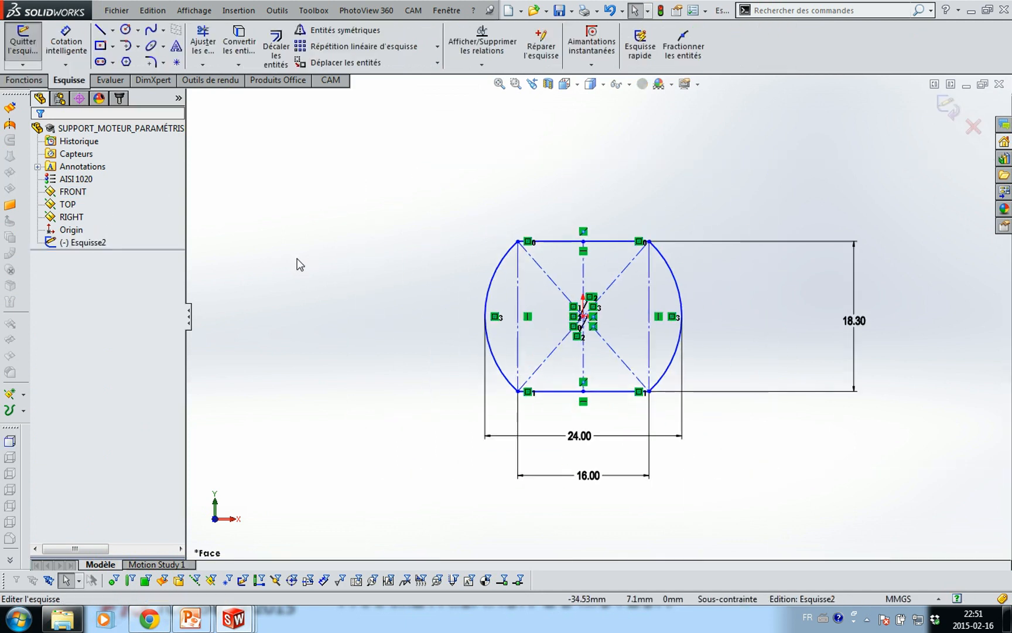
scroll(744, 356, down, 3)
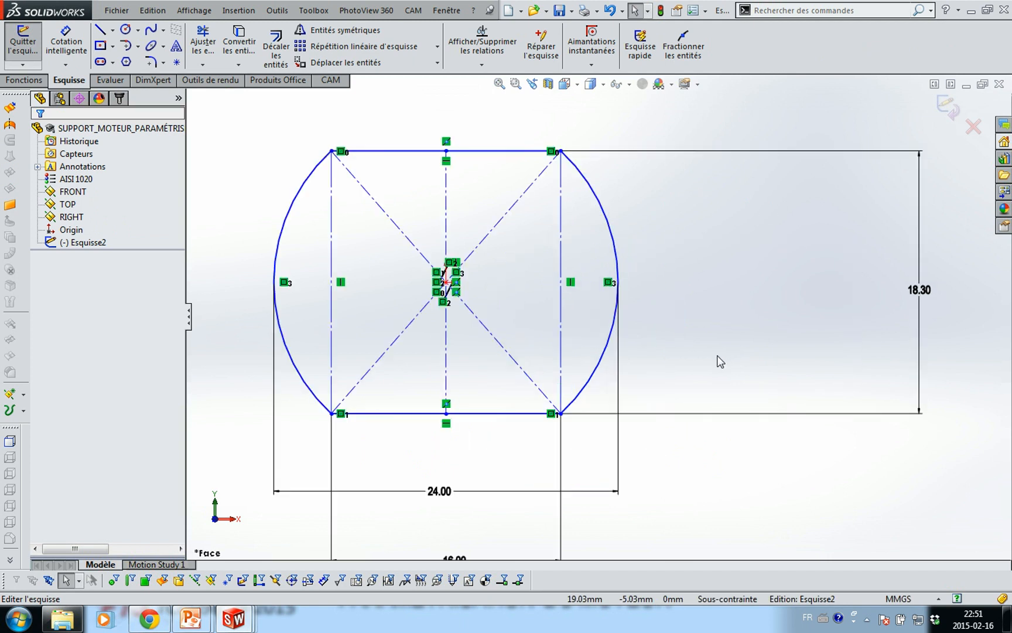
mouse_move(450, 283)
mouse_down()
mouse_move(472, 239)
mouse_move(454, 267)
mouse_move(460, 289)
mouse_move(447, 283)
mouse_up()
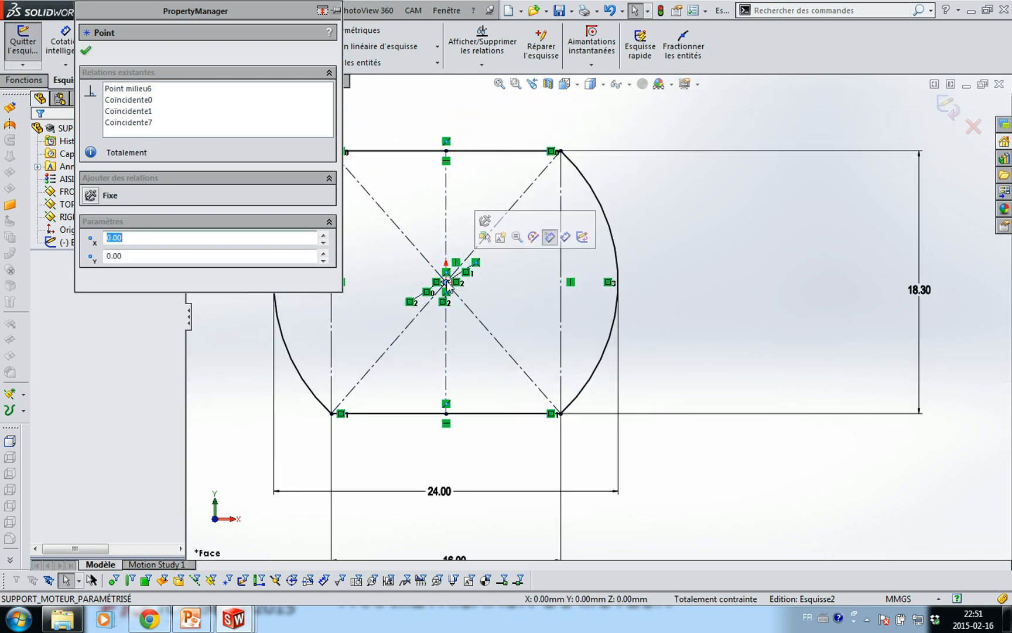
click(87, 52)
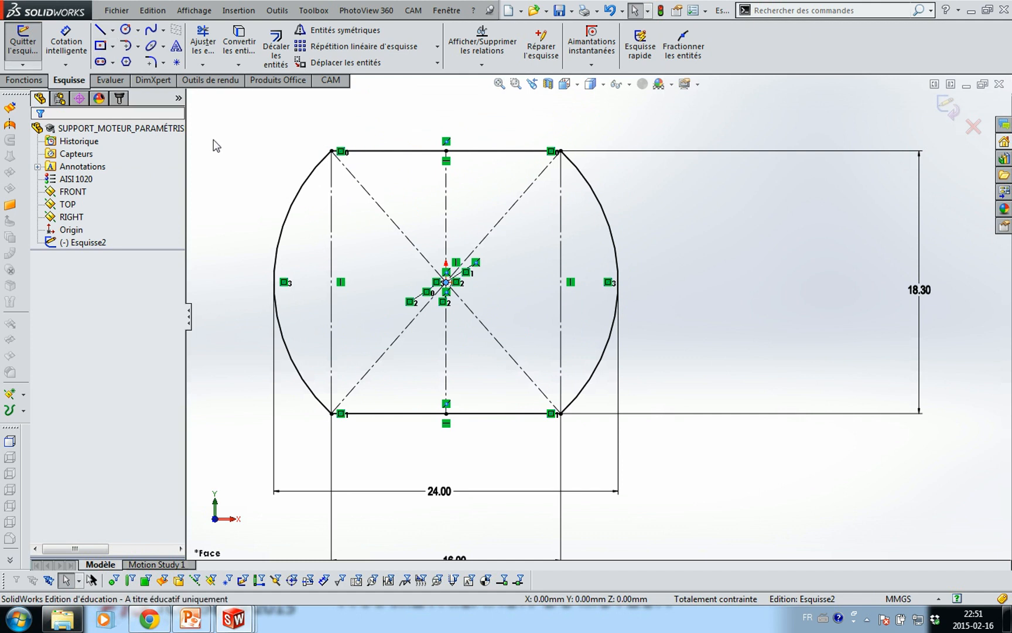
scroll(585, 286, up, 1)
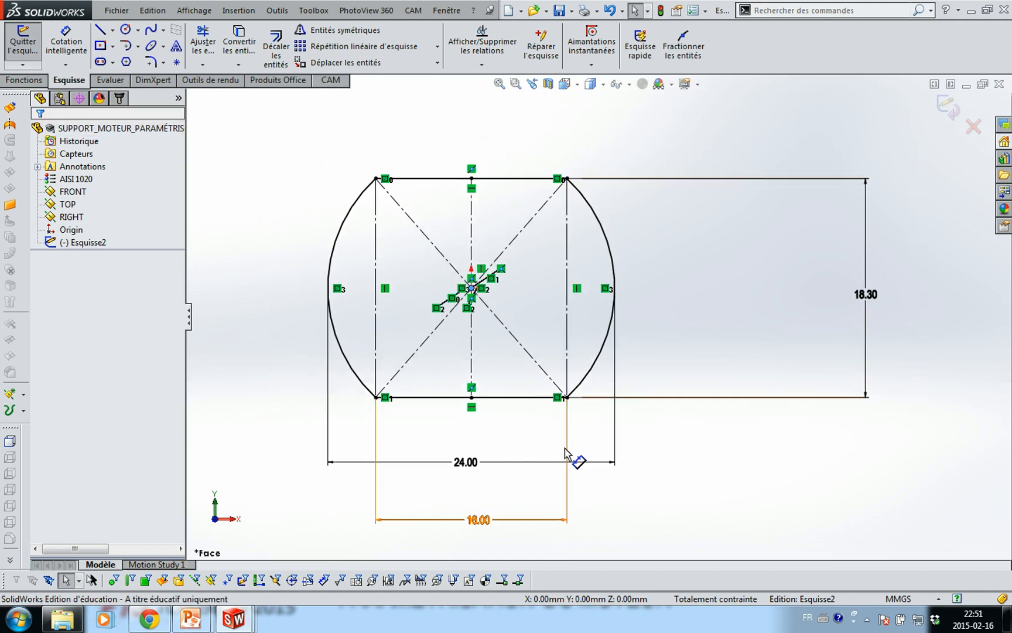
double_click(243, 406)
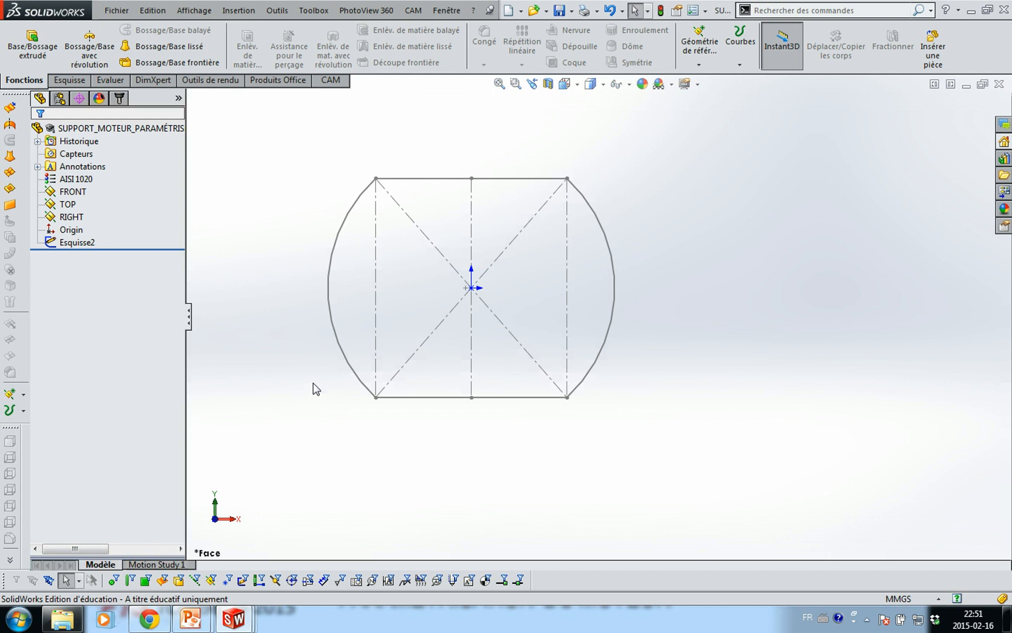
key(ctrl+Tab)
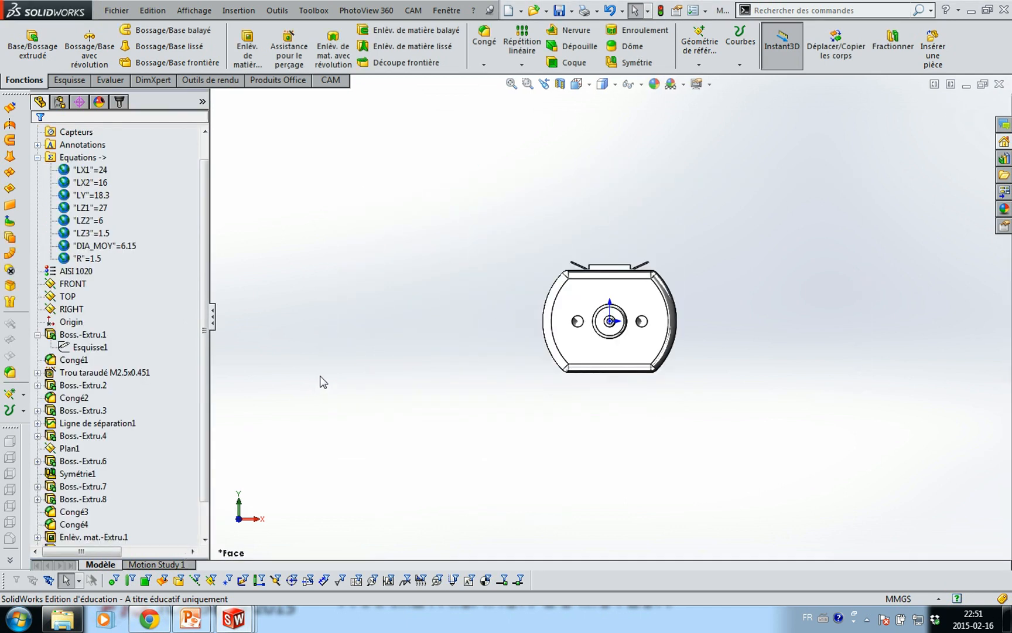
From the Equations folder, start linking equations to a new external file named equations_moteur
right_click(82, 158)
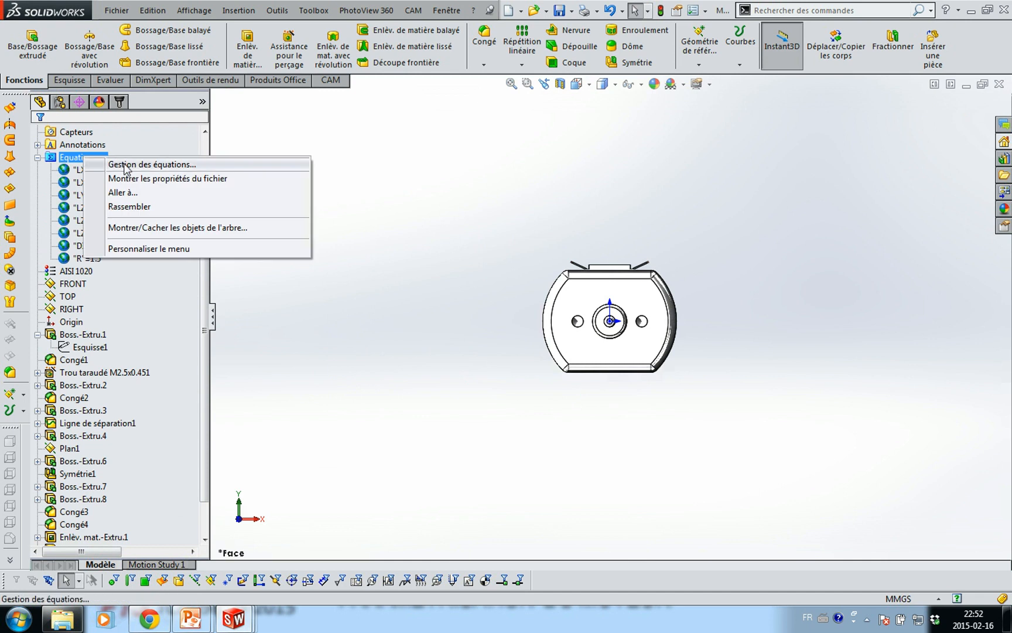
click(126, 166)
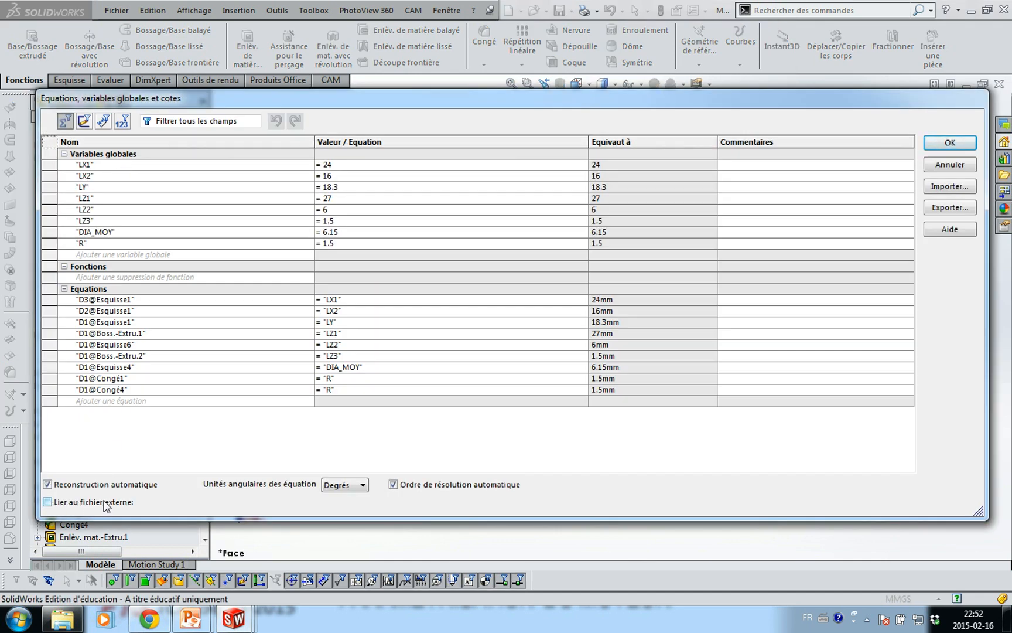
click(48, 502)
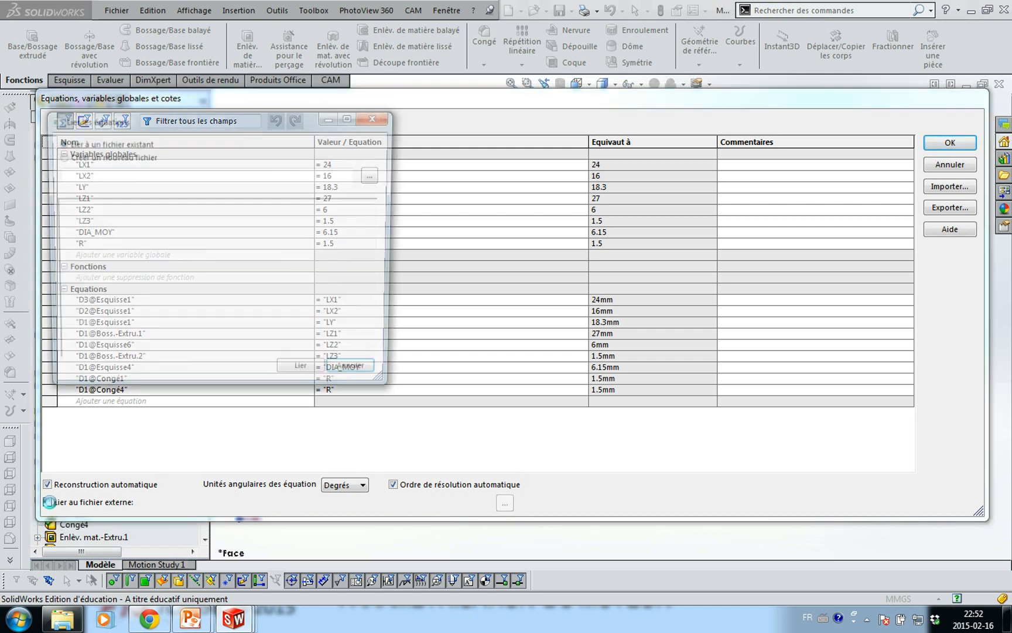
click(91, 157)
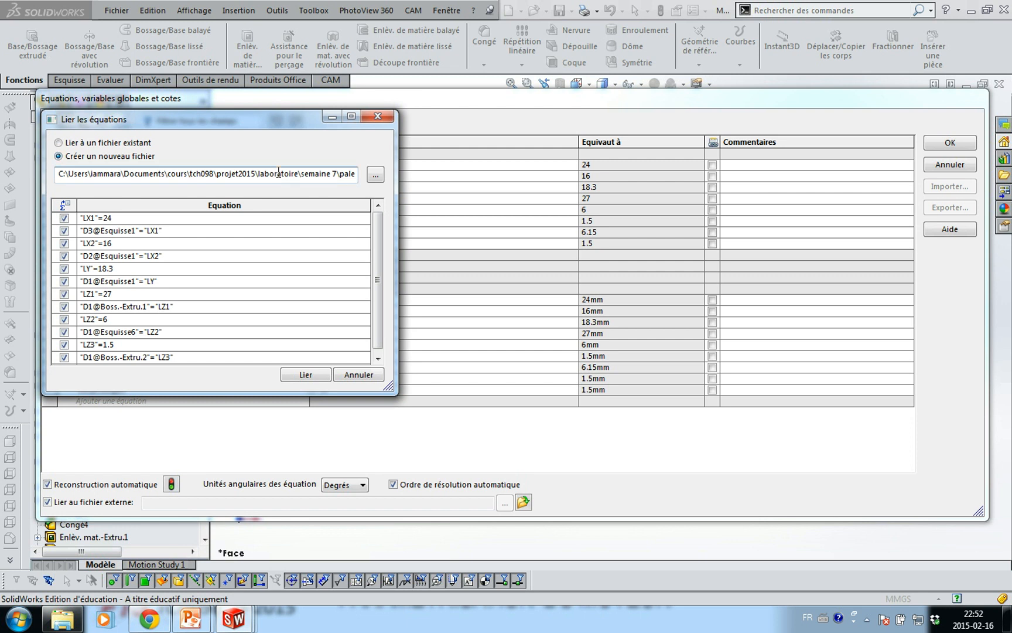
key(End)
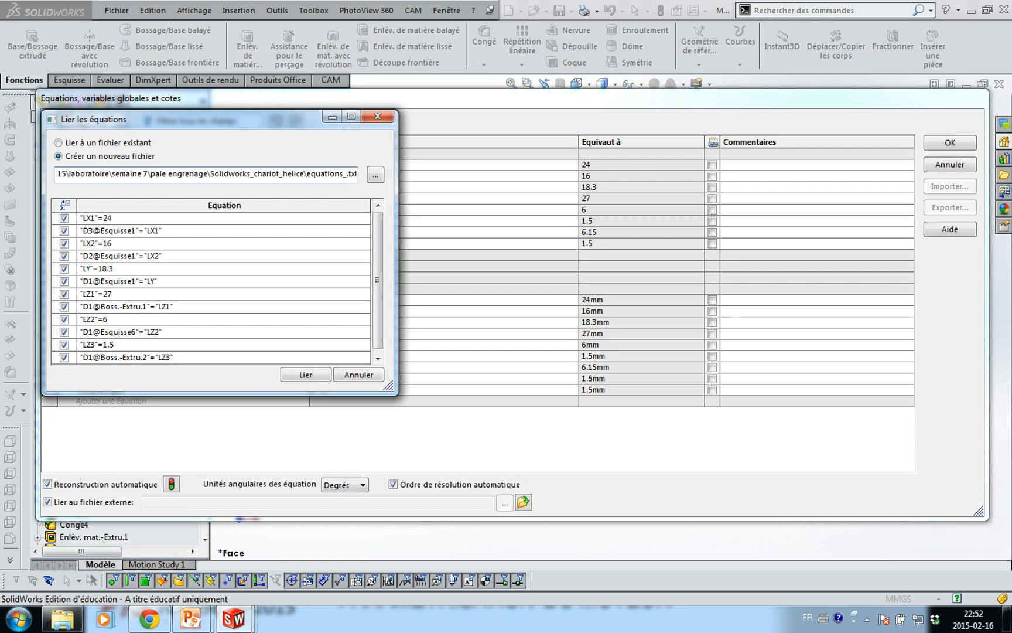
text(moteur)
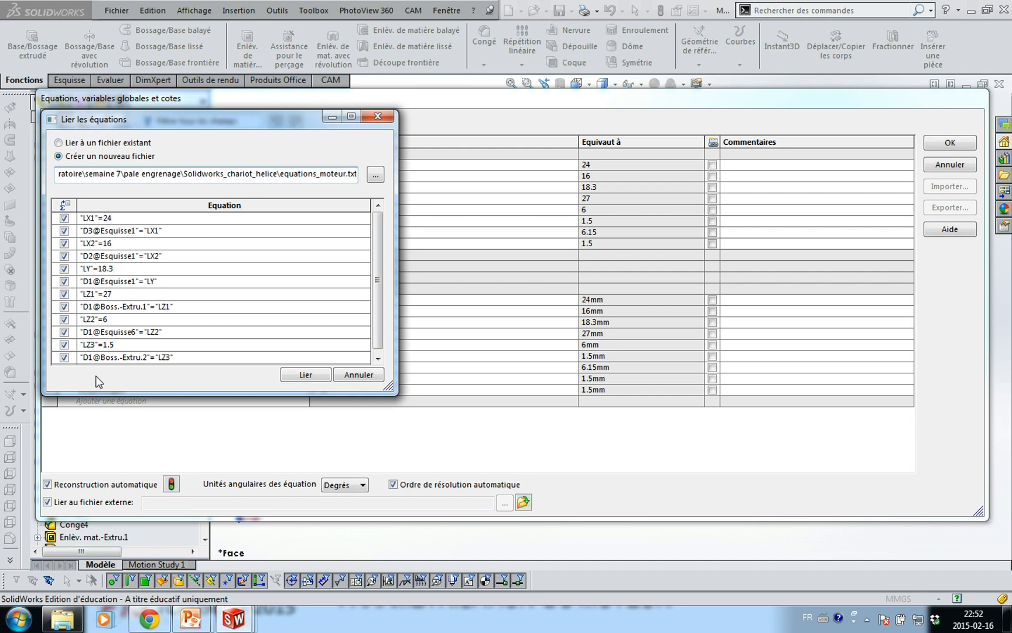
Exclude all nine dimension equations, link only the global variables, and open the linked file
click(64, 231)
click(65, 256)
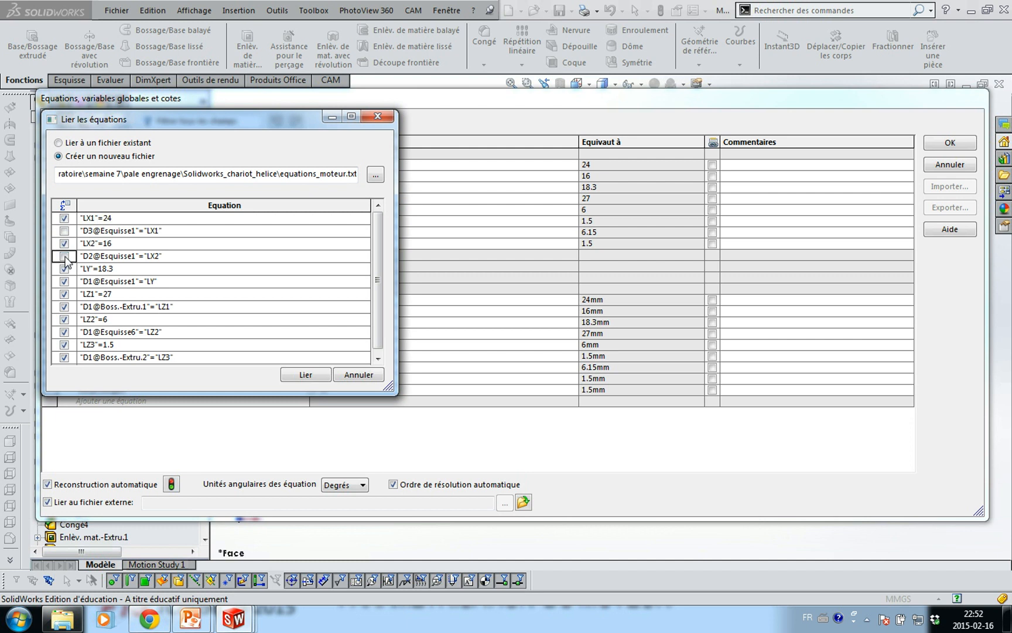
click(64, 282)
click(65, 307)
click(64, 332)
click(64, 357)
drag(378, 339, 378, 359)
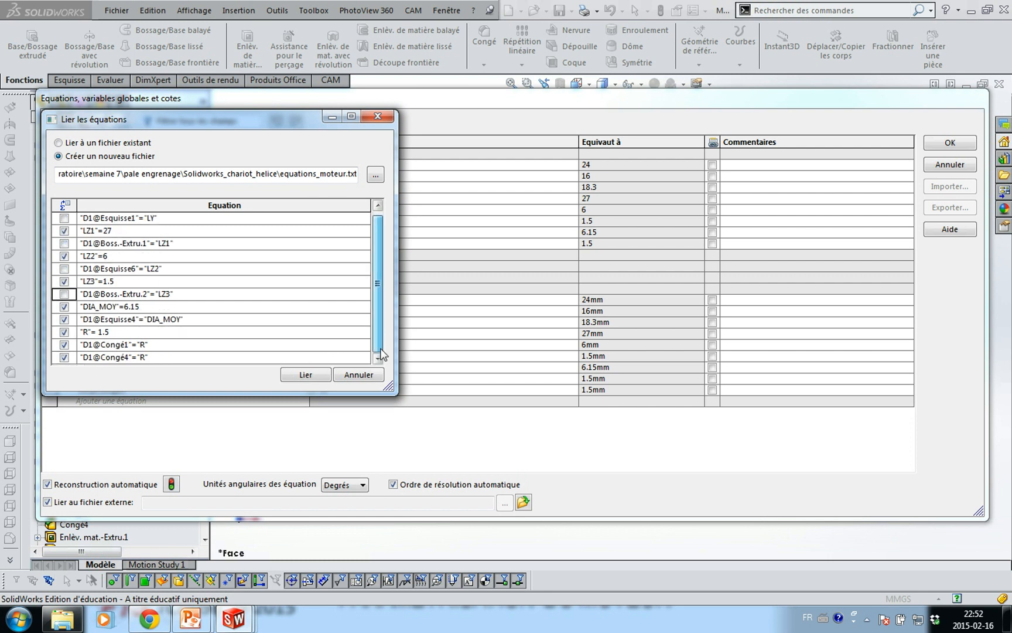
click(65, 319)
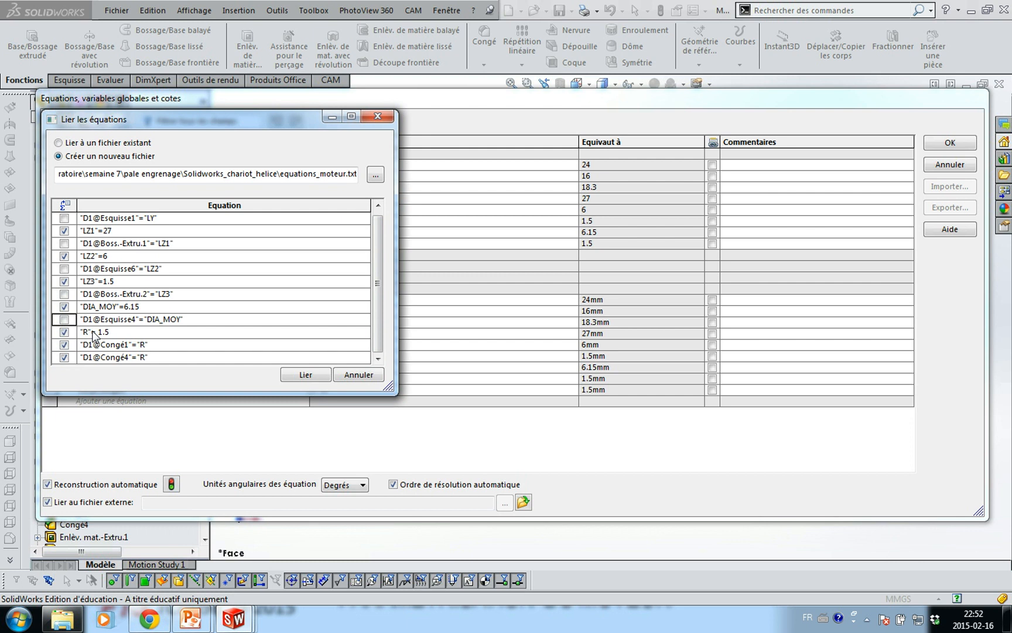
click(64, 344)
click(64, 358)
click(294, 378)
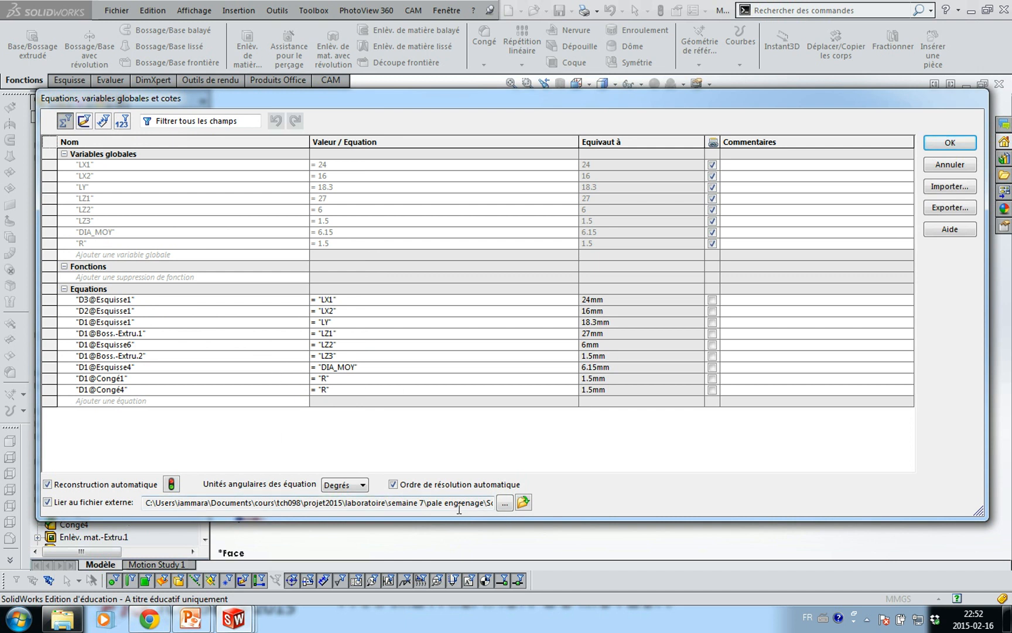
click(523, 502)
Review equations_moteur.txt in Notepad, then return to SolidWorks and switch to the other document
drag(331, 446, 399, 182)
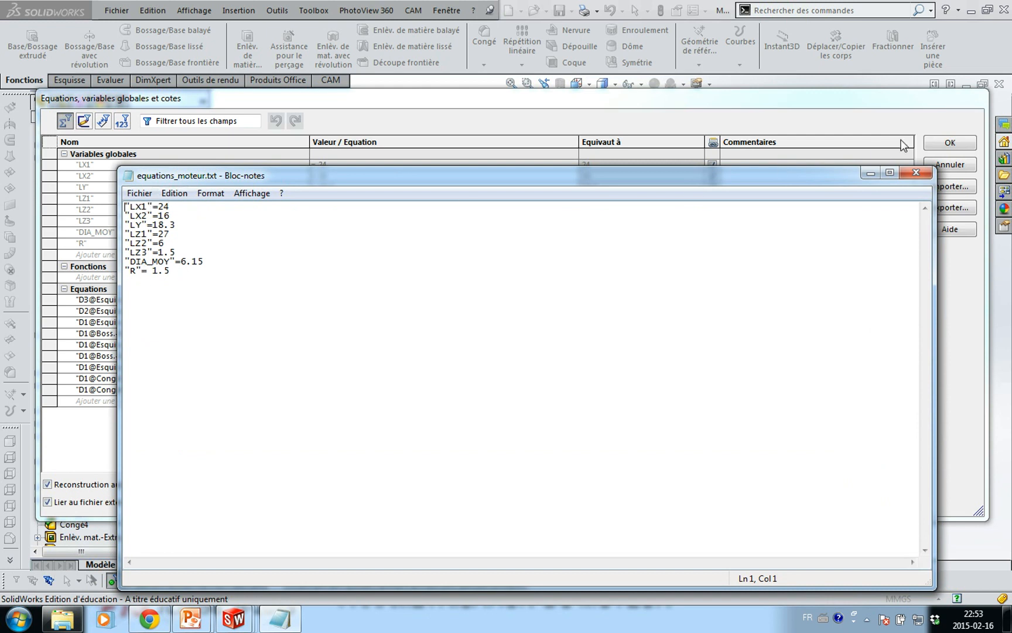
click(951, 142)
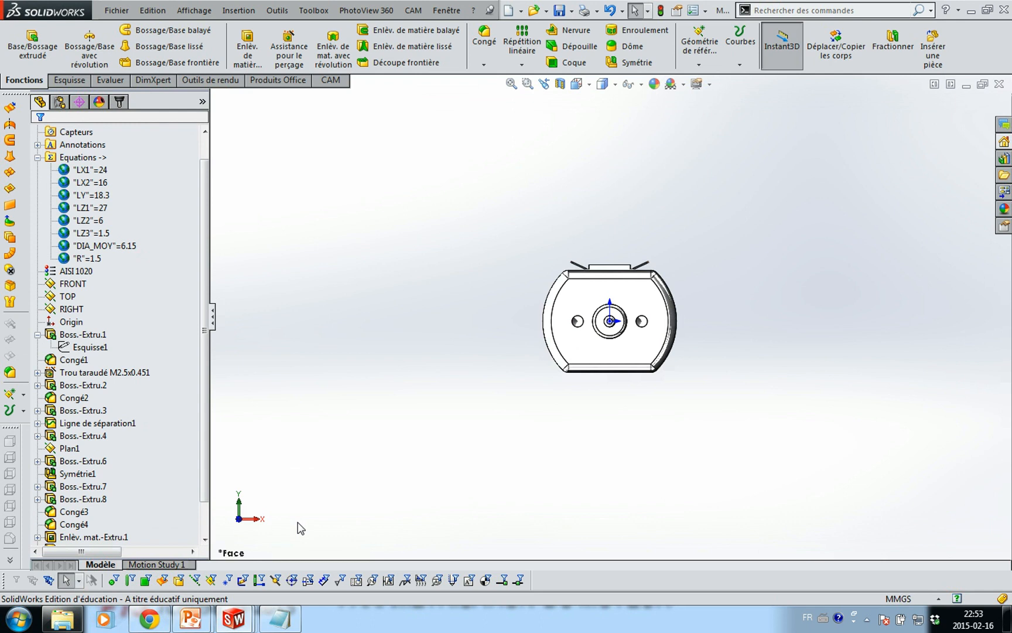
key(ctrl+Tab)
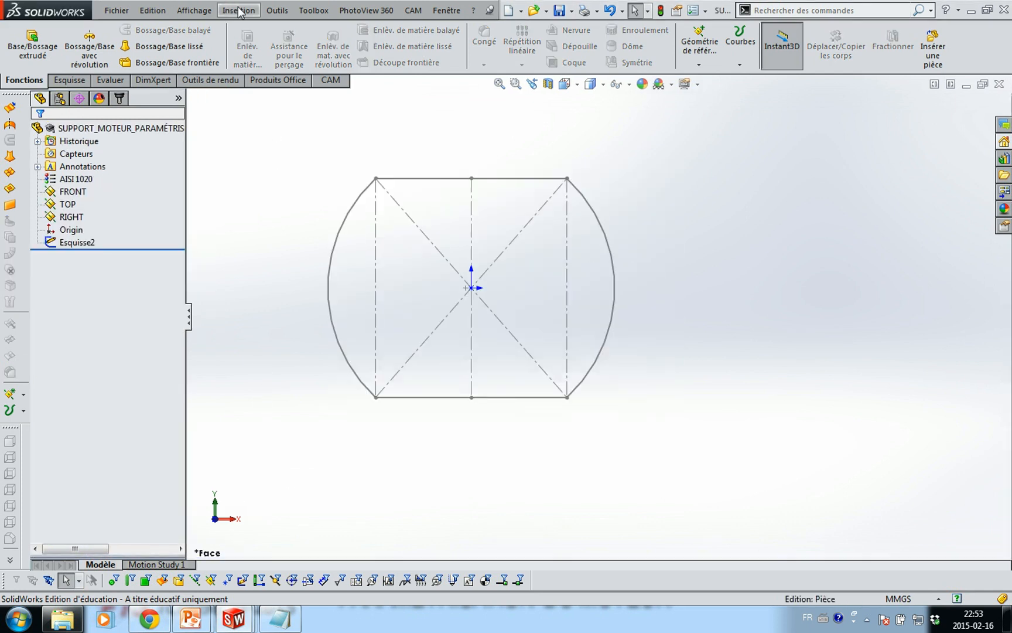
Link the support part to the existing equations_moteur.txt to import variables LX1 through R
click(279, 11)
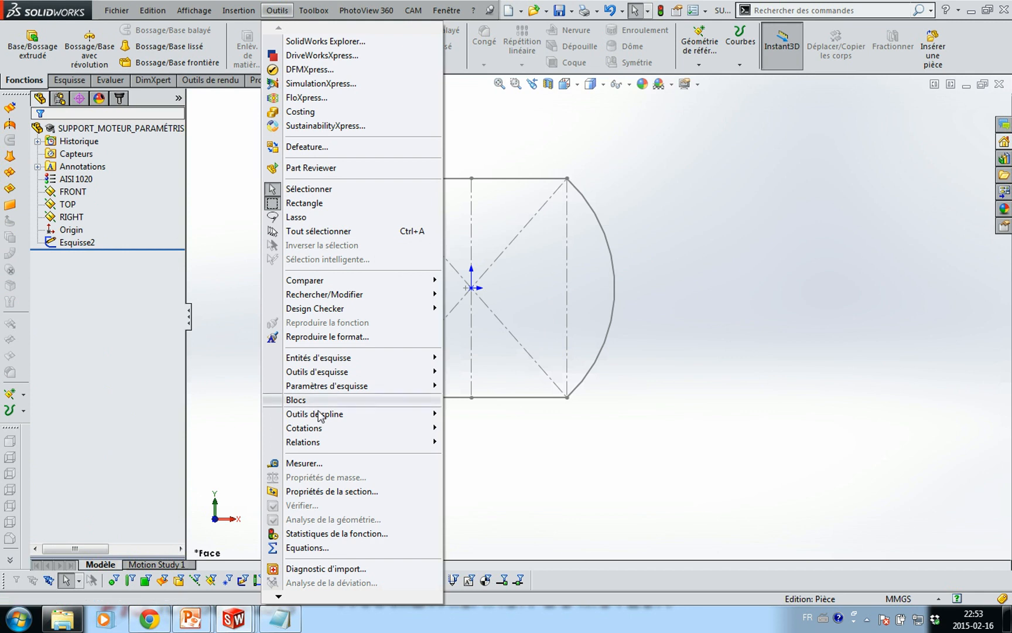
click(316, 547)
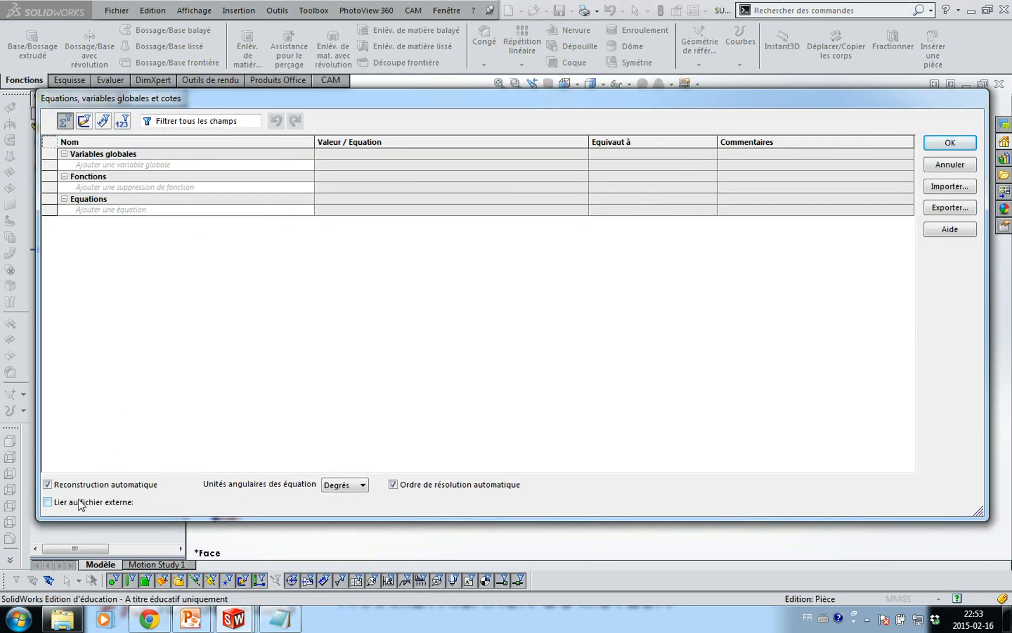
click(47, 502)
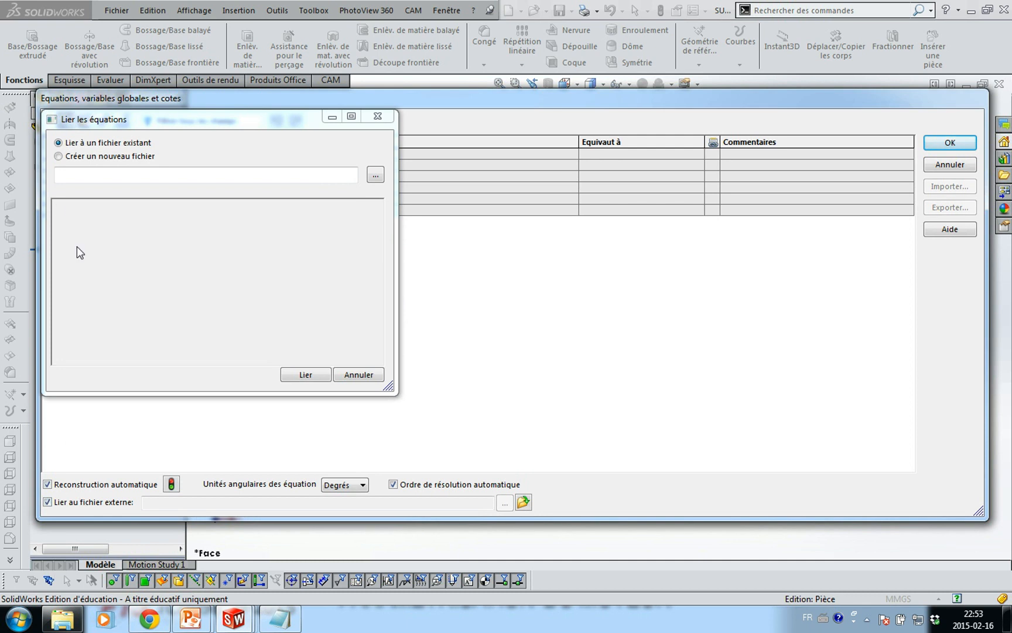
click(371, 172)
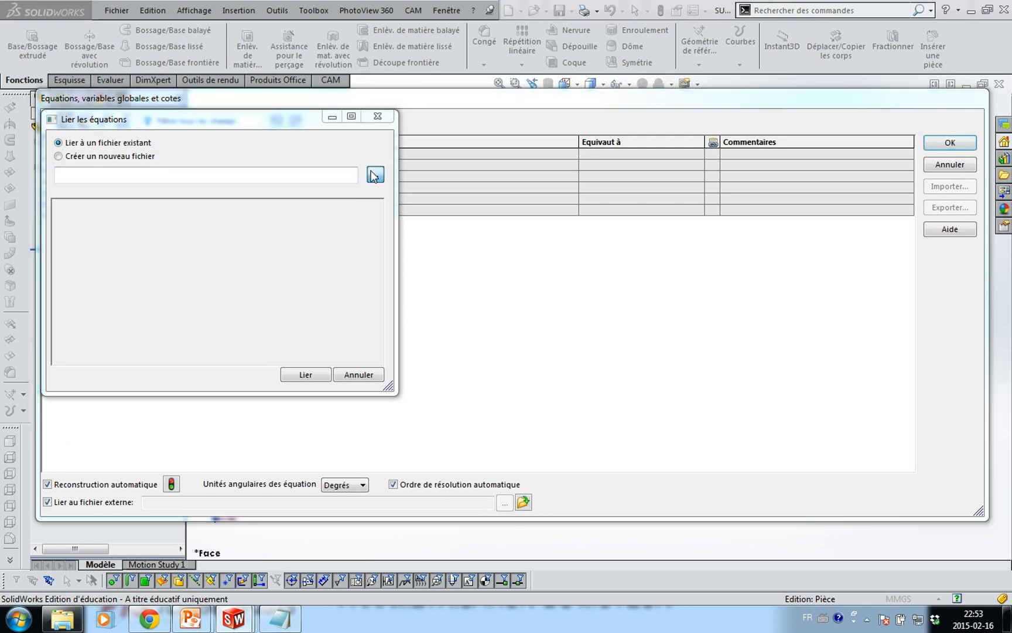
click(217, 225)
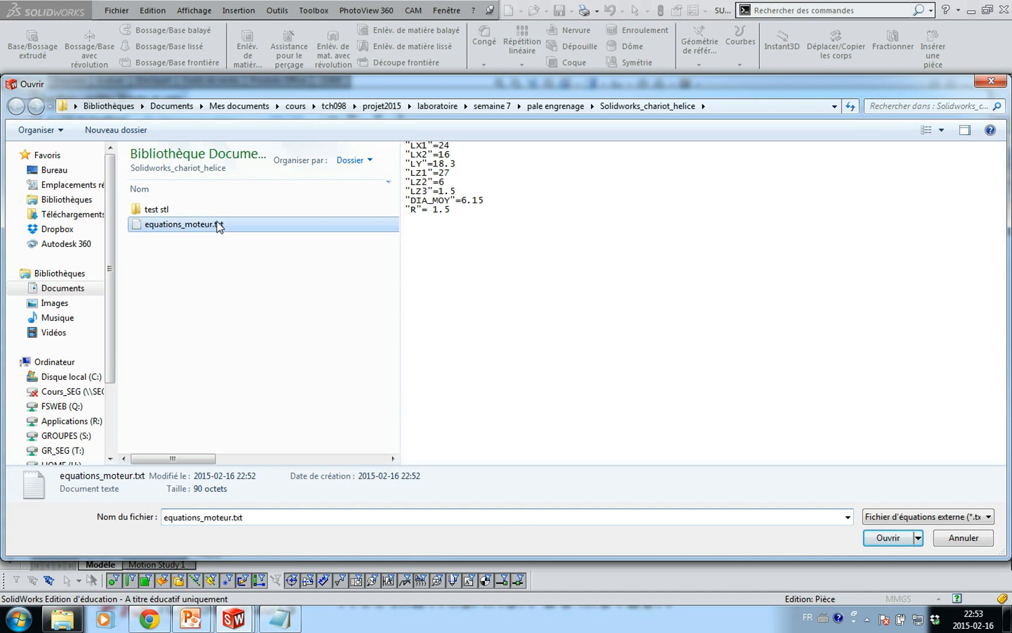
click(888, 538)
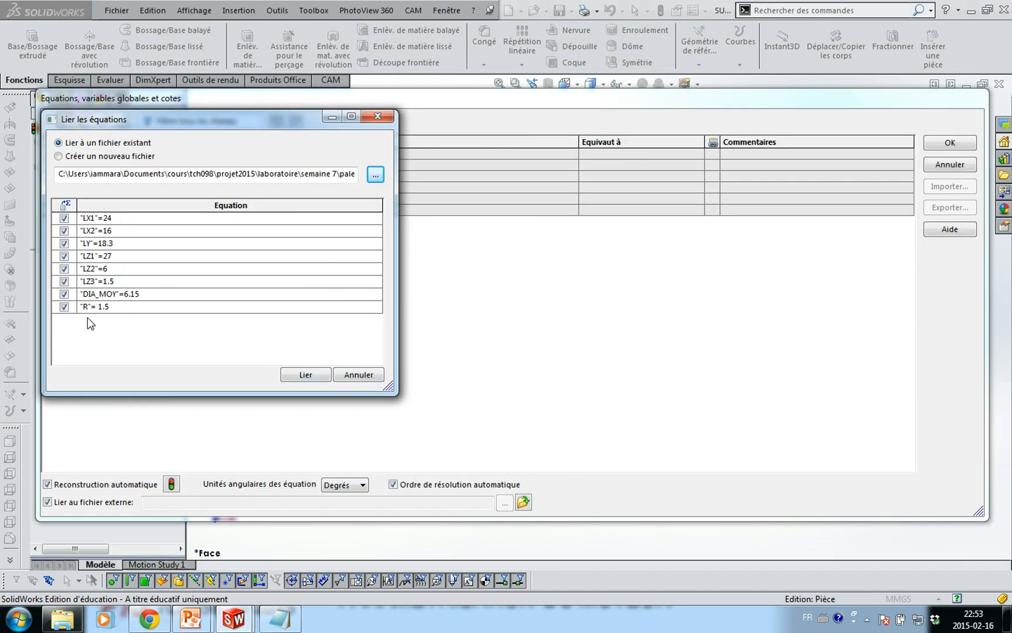
click(306, 376)
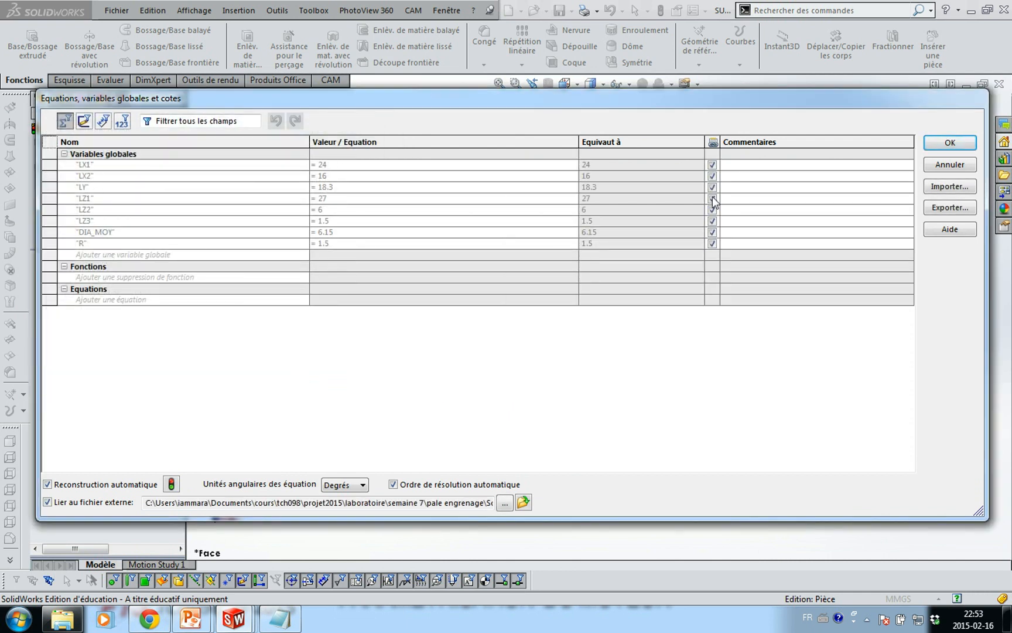
click(932, 146)
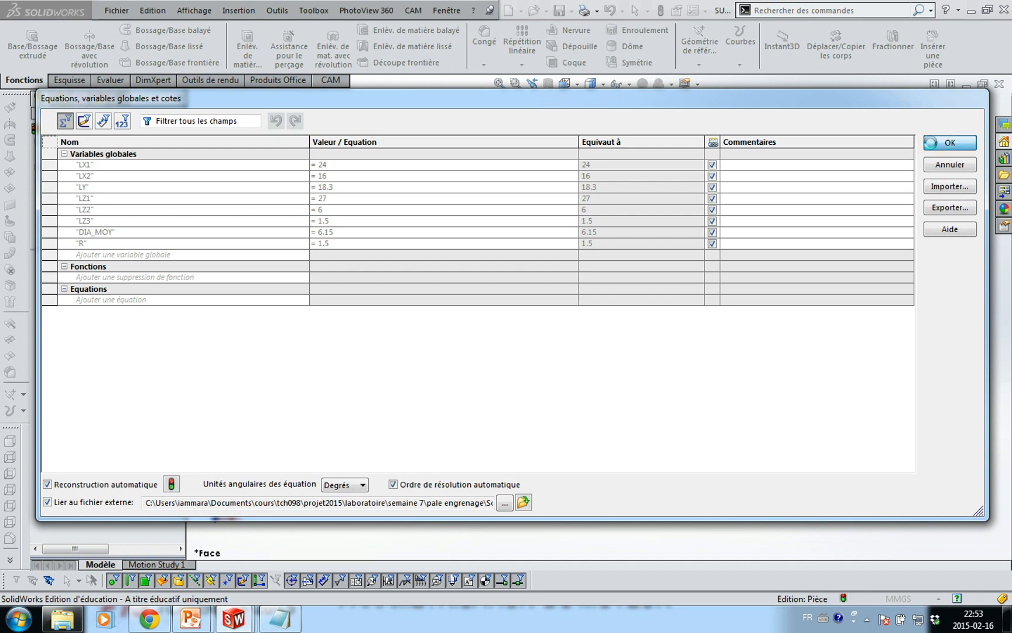
click(68, 258)
Edit Esquisse2 and drive its 16.00 dimension with the global variable LX2
click(71, 213)
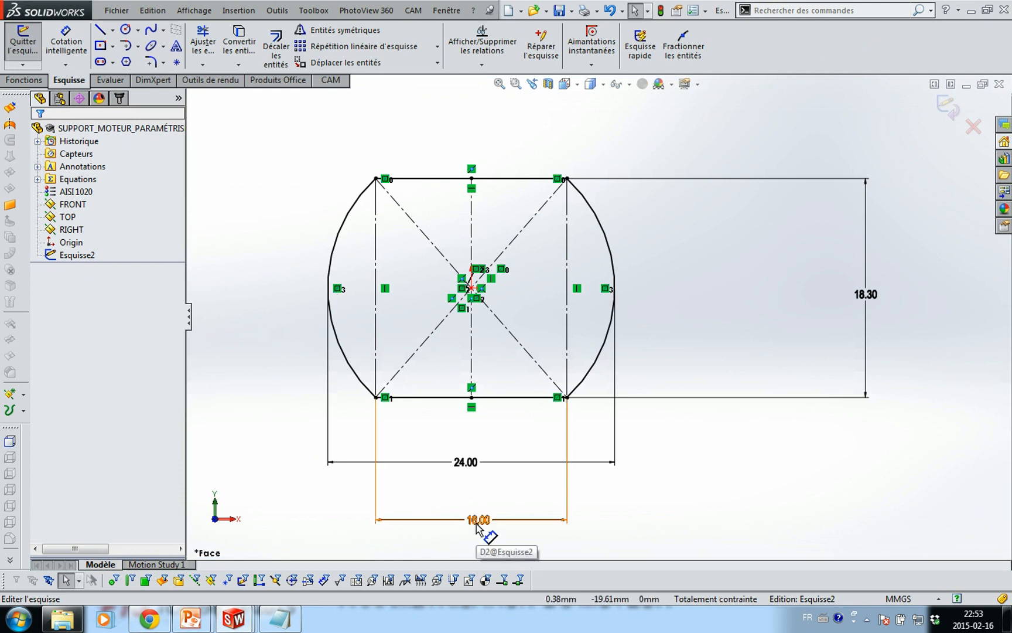
double_click(478, 520)
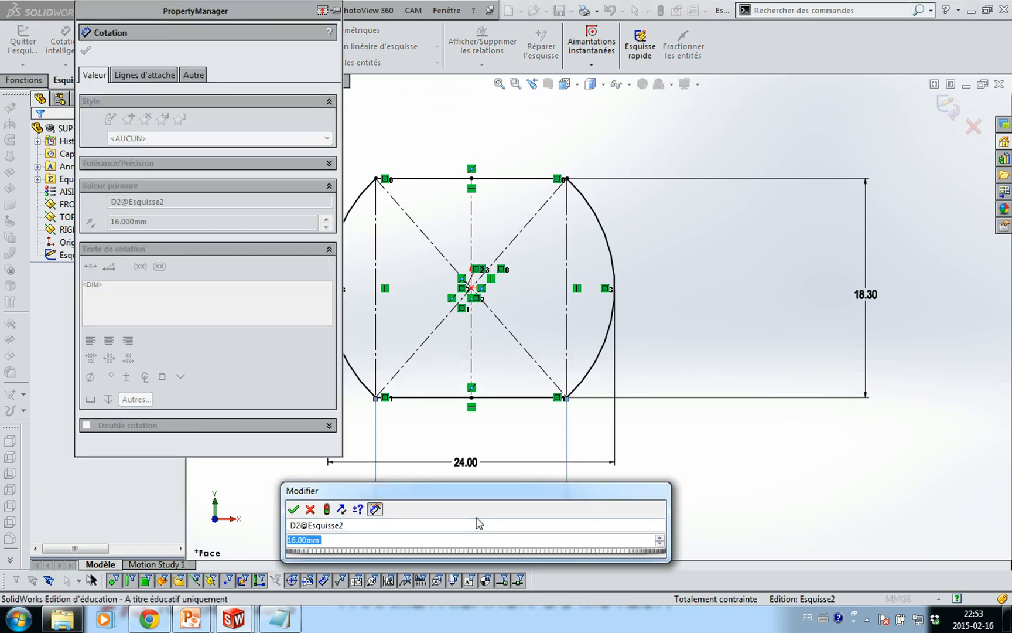
text(=)
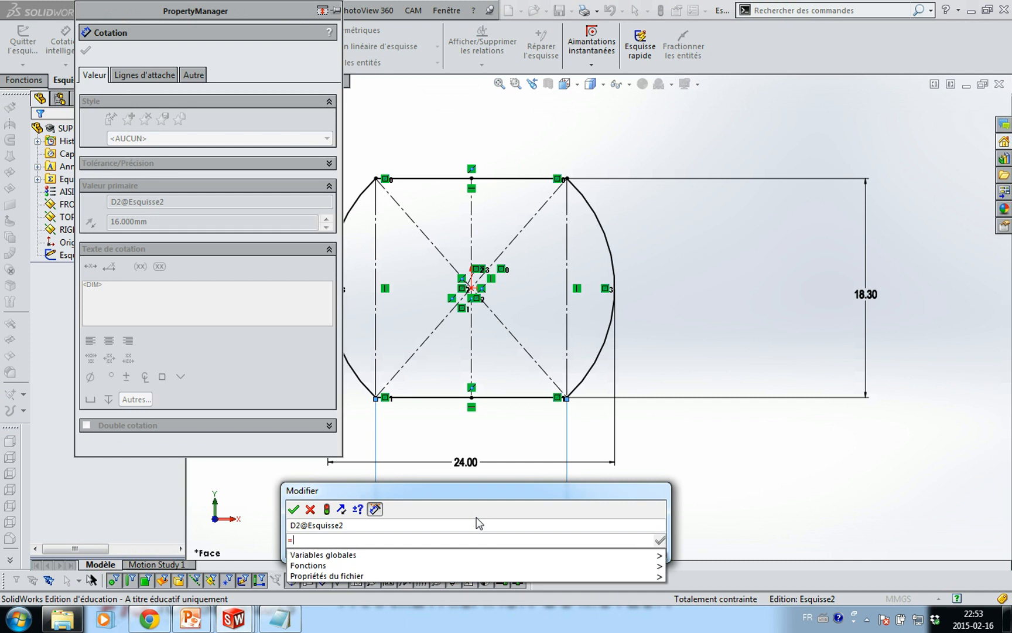
text(l)
key(BackSpace)
text(l)
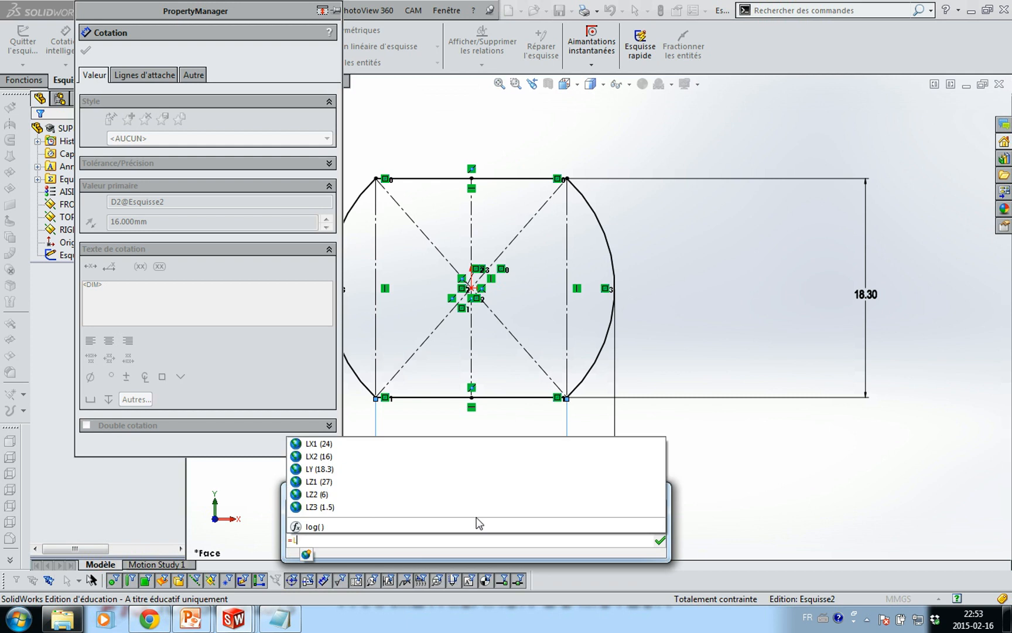
key(Down)
key(Down)
key(Return)
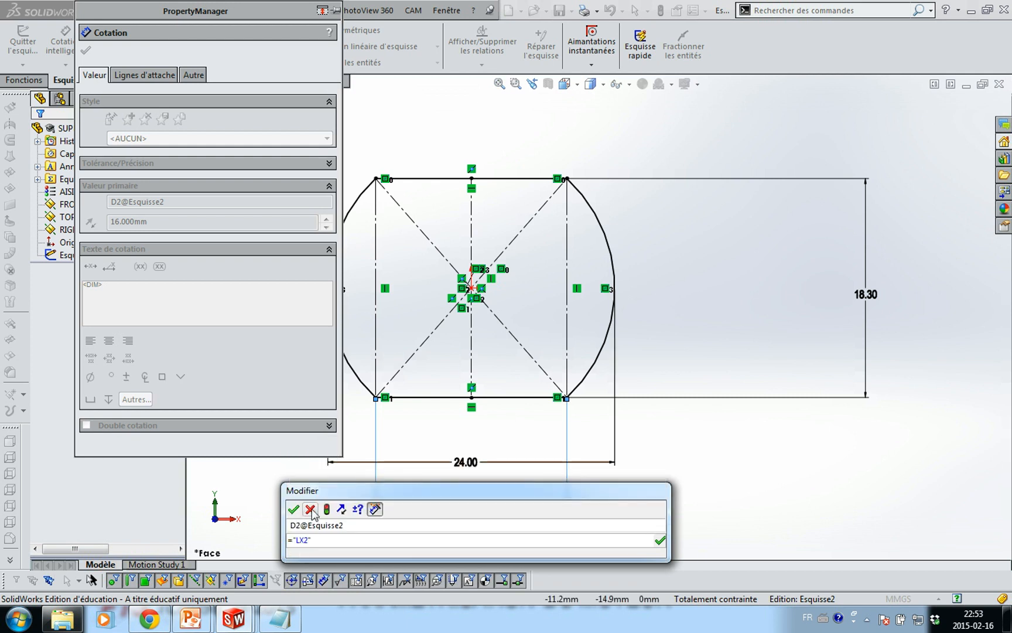
key(Return)
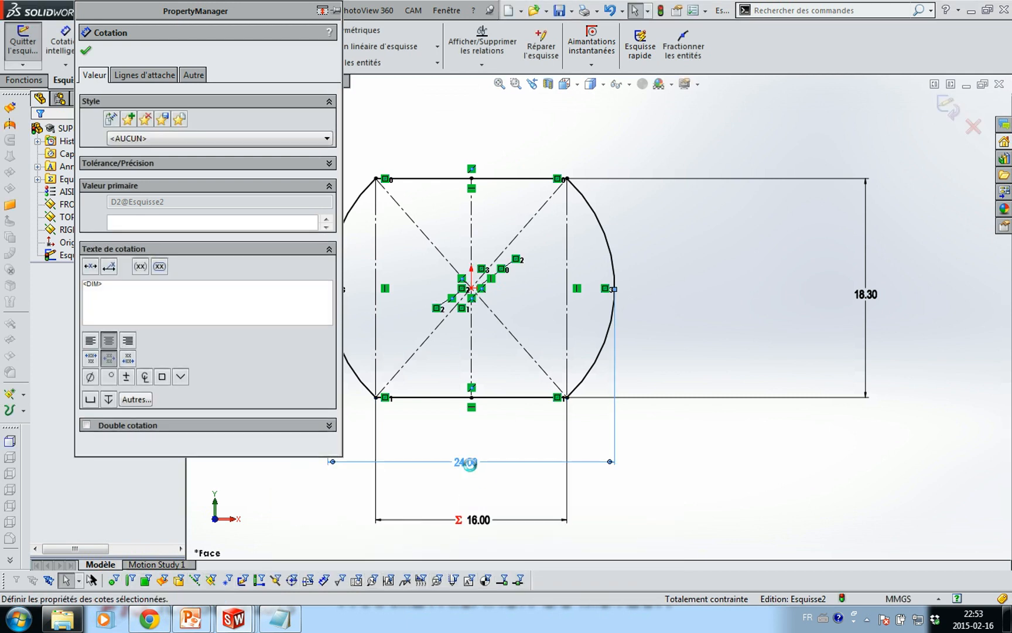
Drive the 24.00 dimension with LX1 and the 18.30 dimension with LY
double_click(466, 462)
text(=)
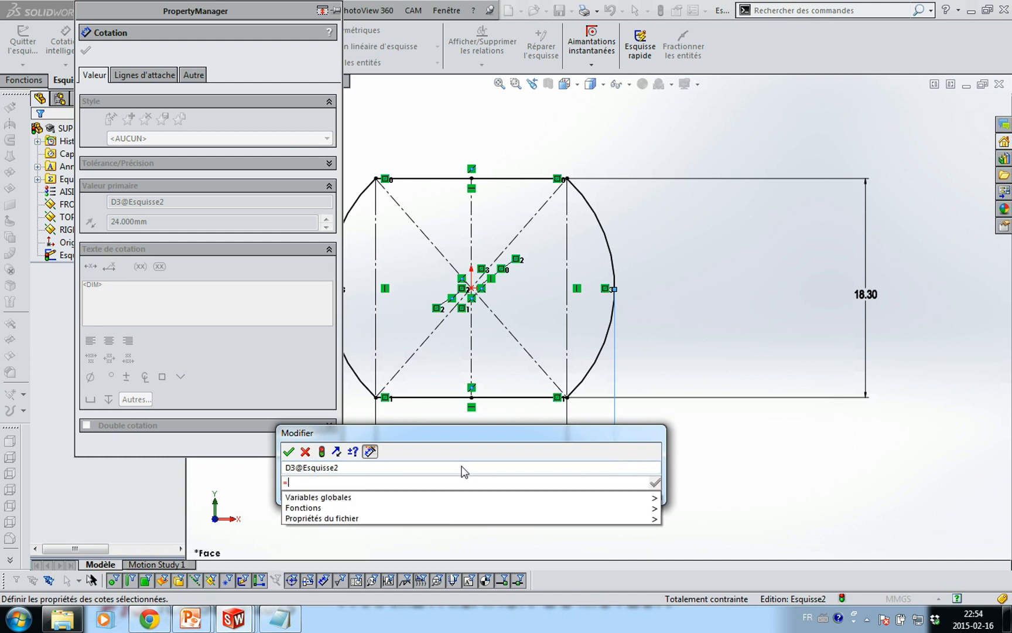
mouse_move(339, 497)
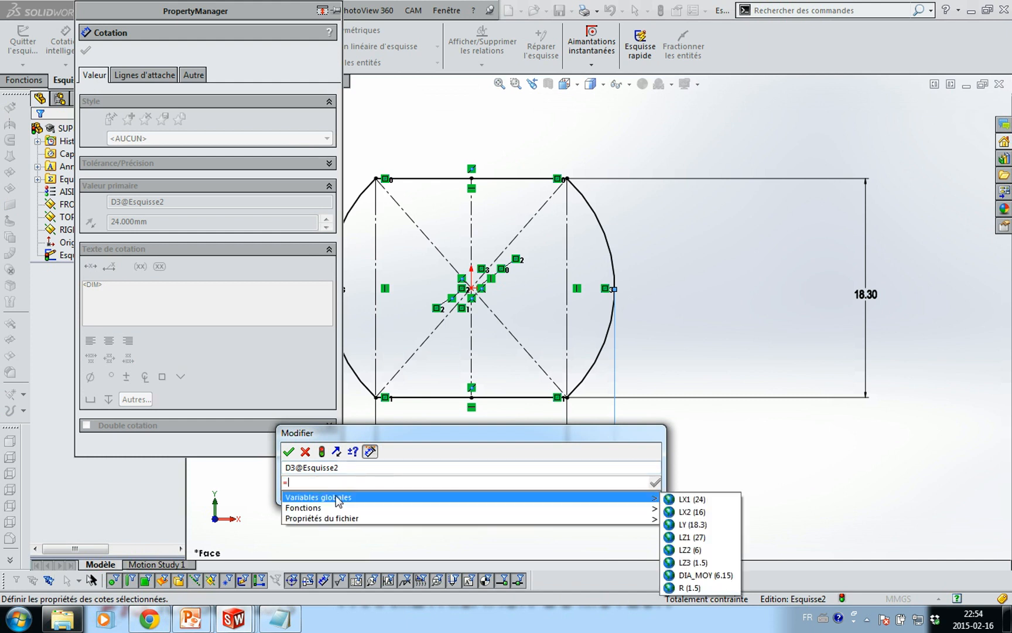
click(697, 499)
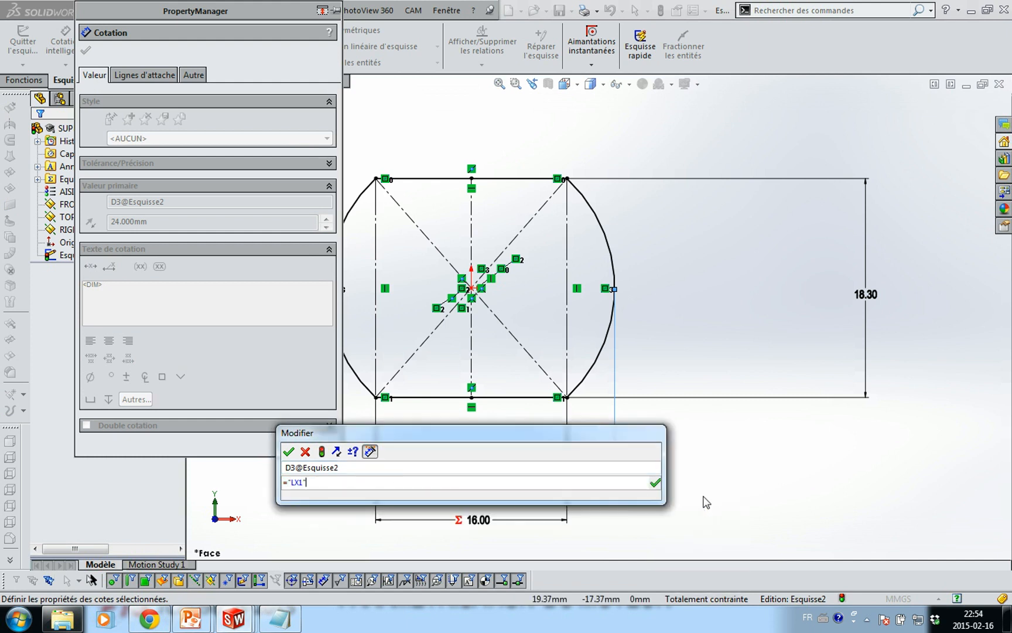
click(288, 452)
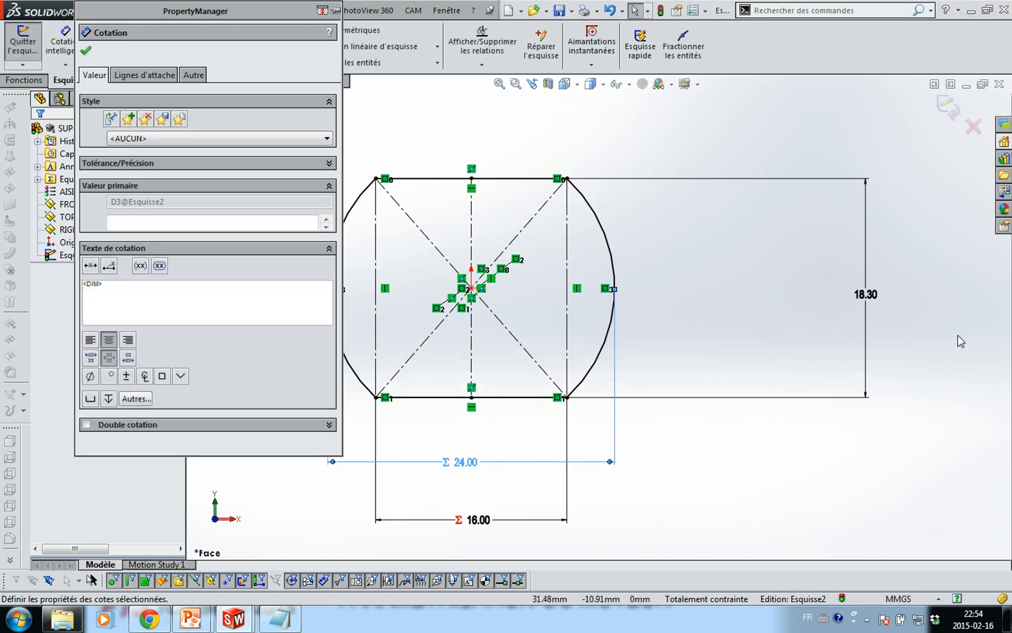
double_click(867, 294)
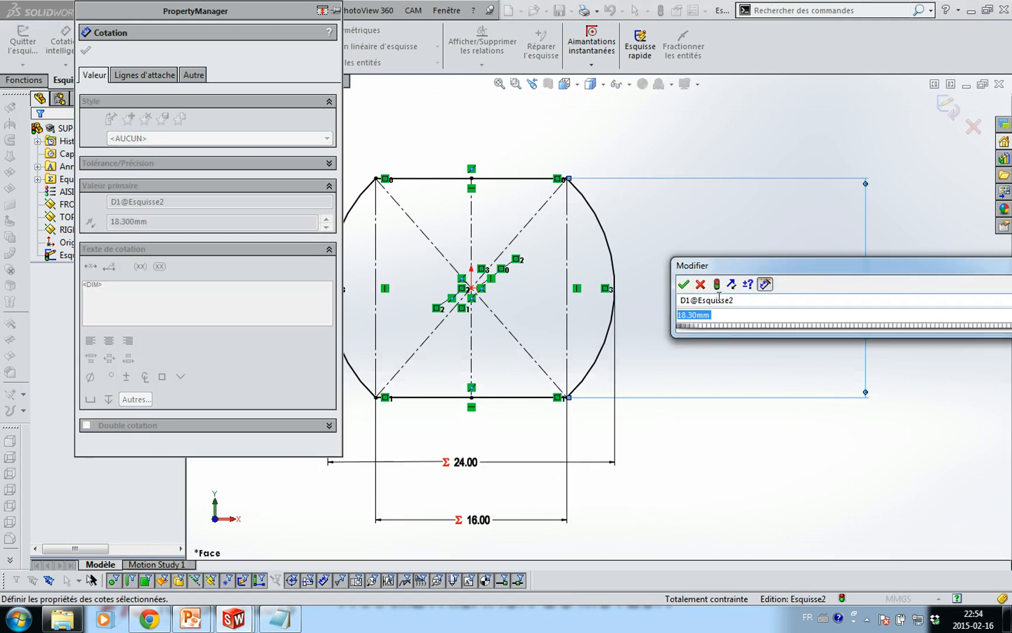
text(=L)
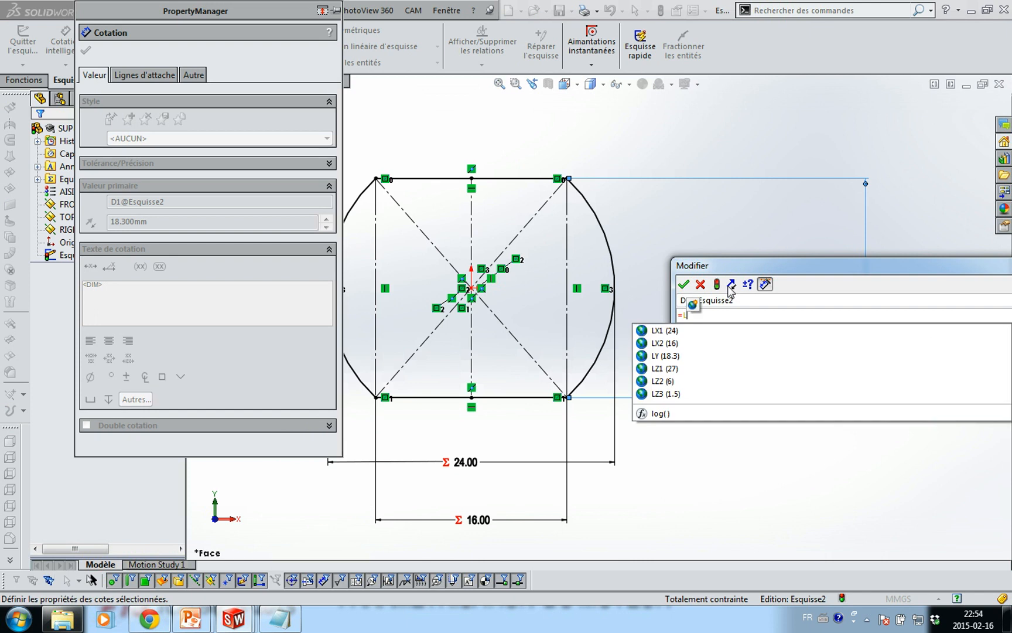
text(Y)
key(Return)
click(683, 284)
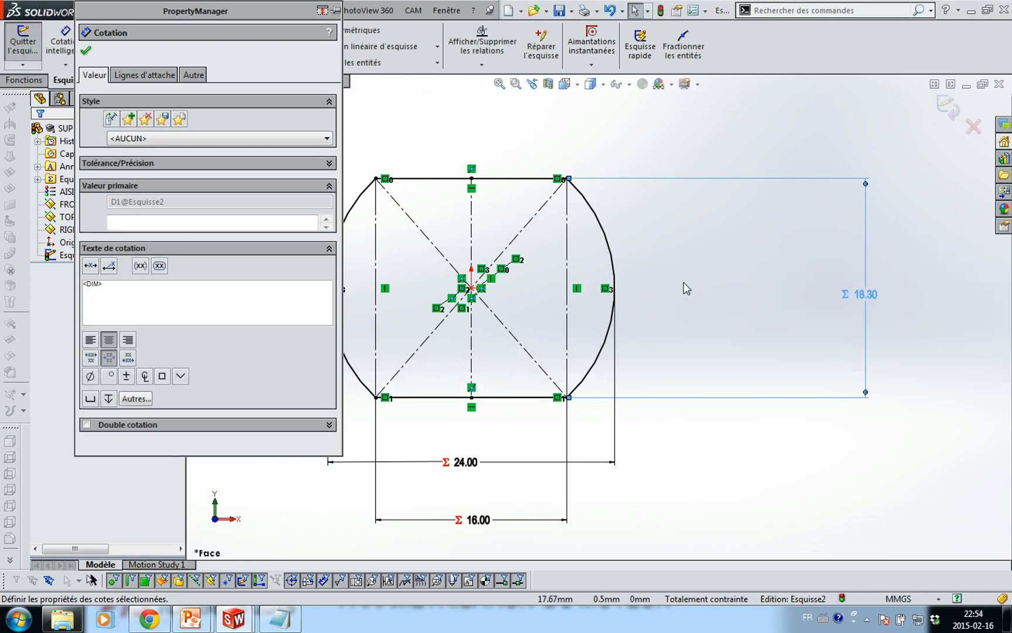
click(859, 433)
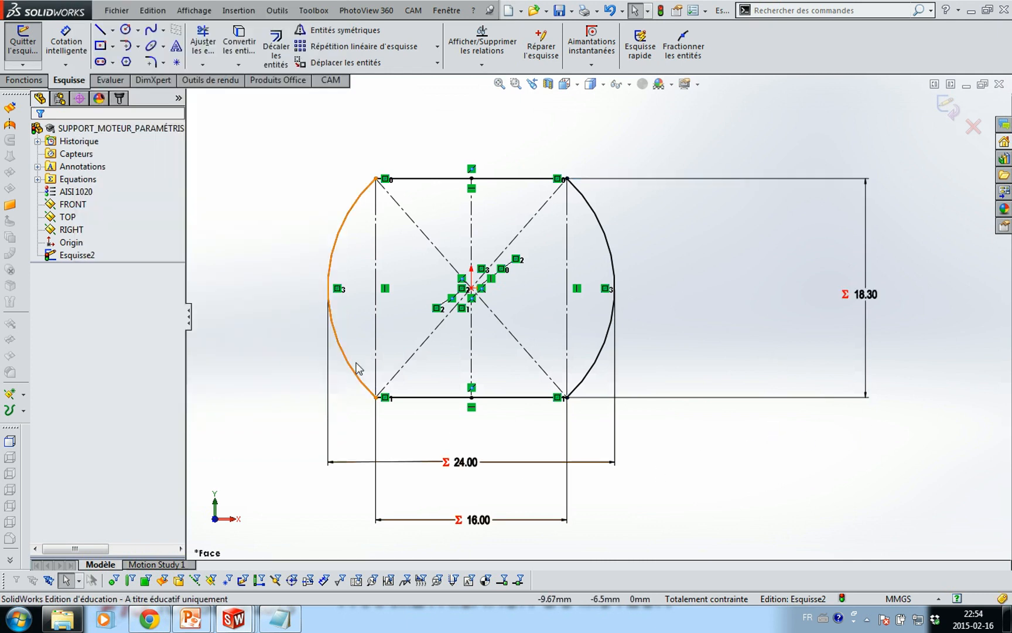
Make the top and bottom lines and both side arcs construction geometry, then reselect the arcs and bottom line
click(432, 179)
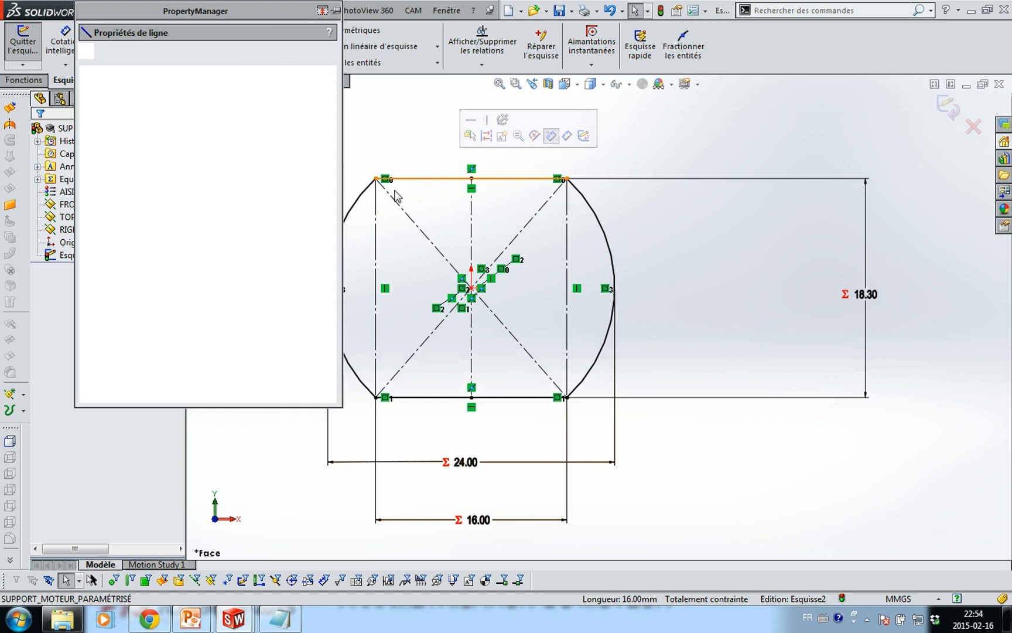
ctrl+click(361, 201)
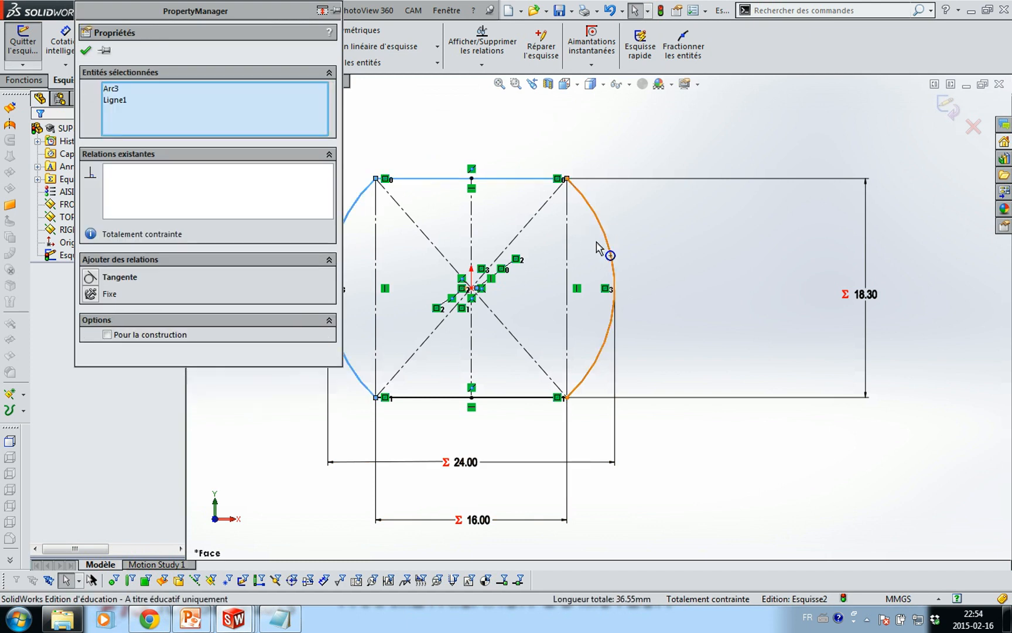
ctrl+click(607, 249)
ctrl+click(530, 400)
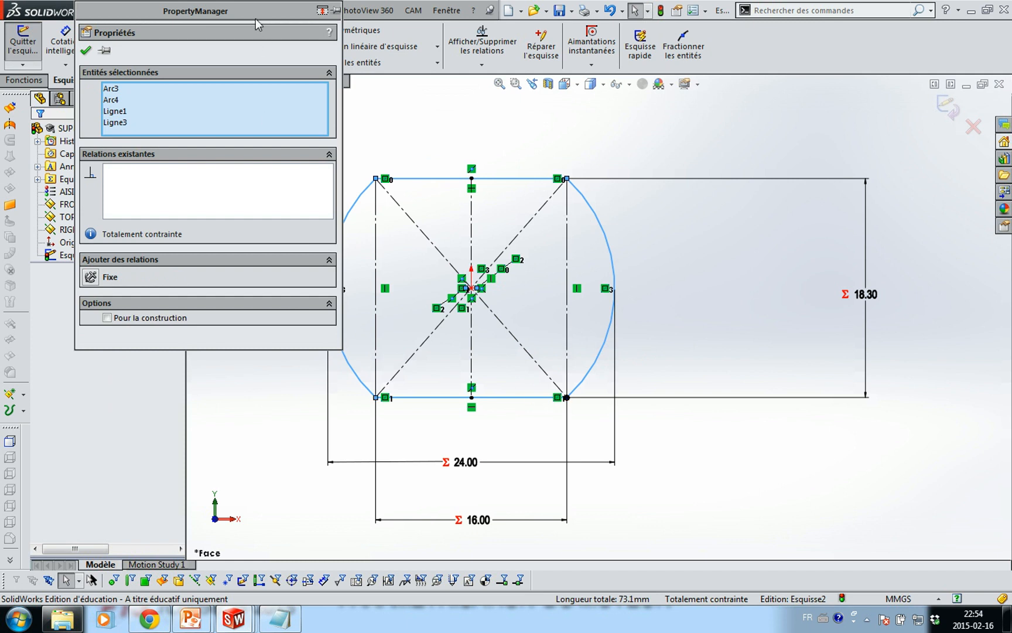
drag(256, 13, 201, 110)
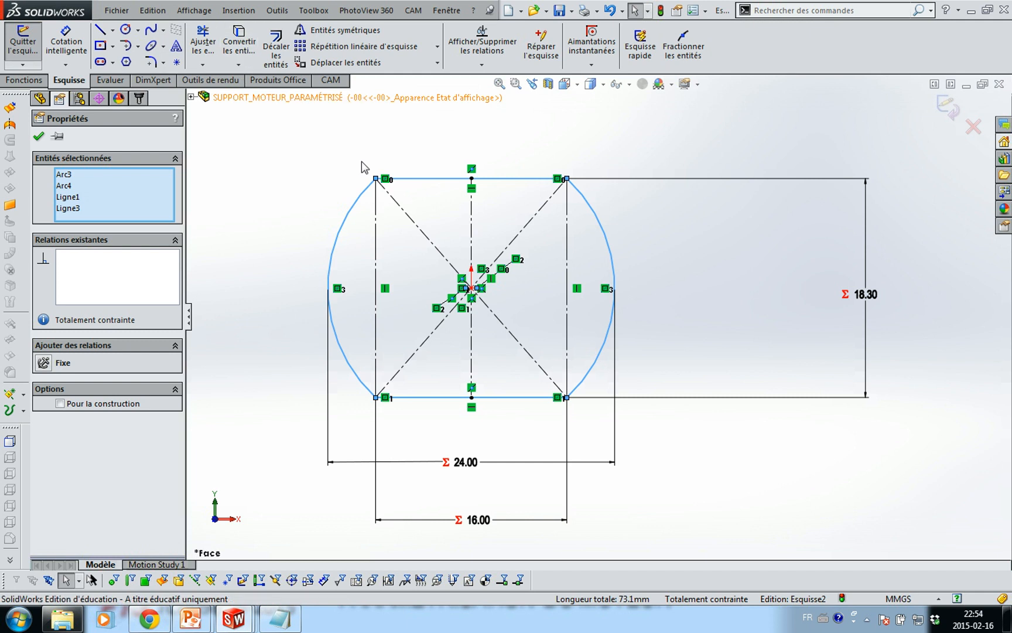
right_click(363, 194)
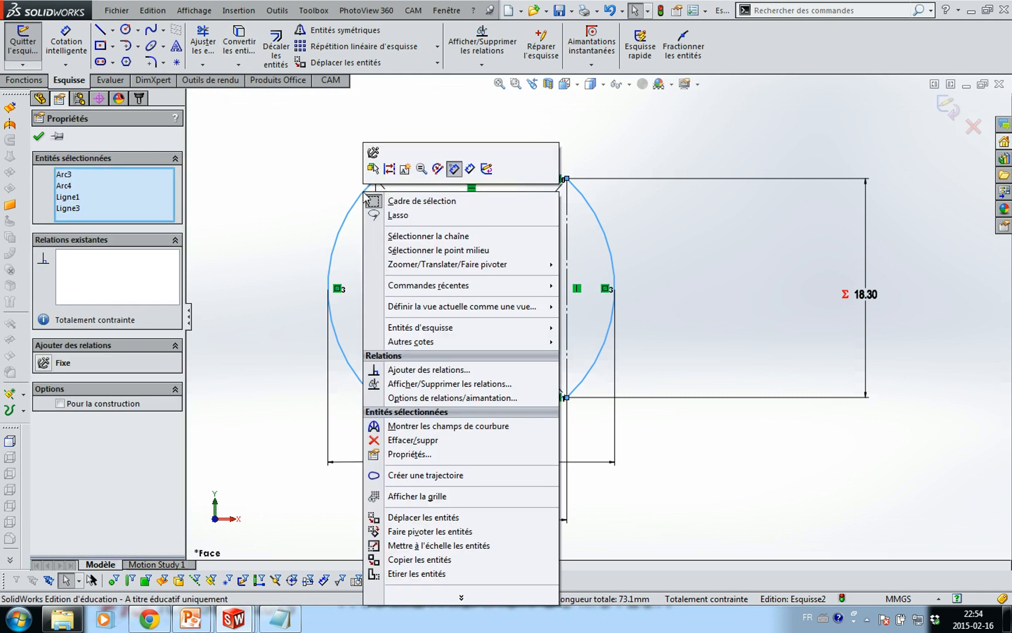
click(390, 170)
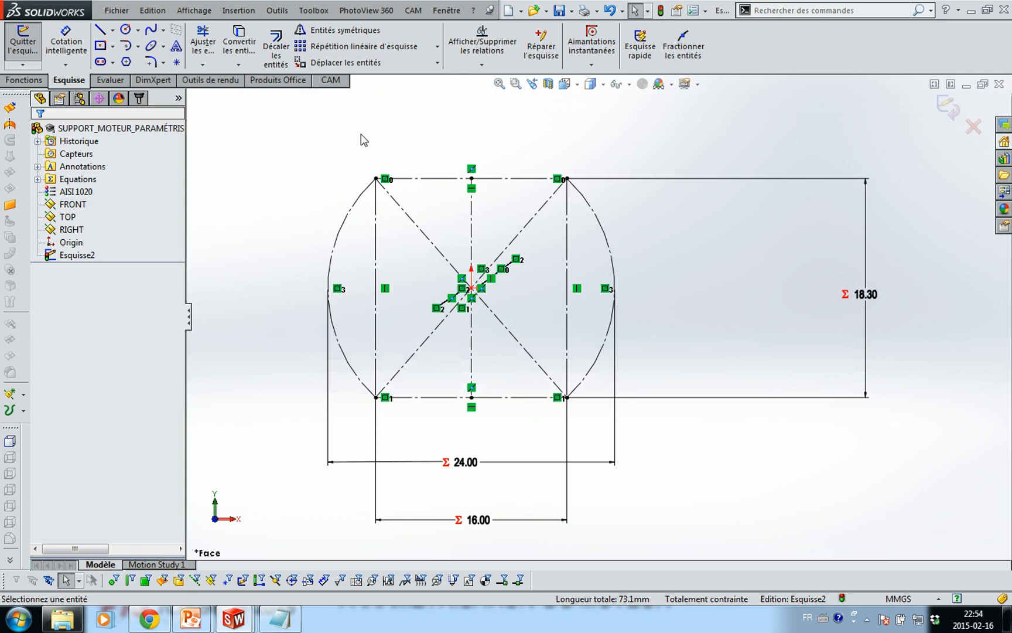
click(356, 204)
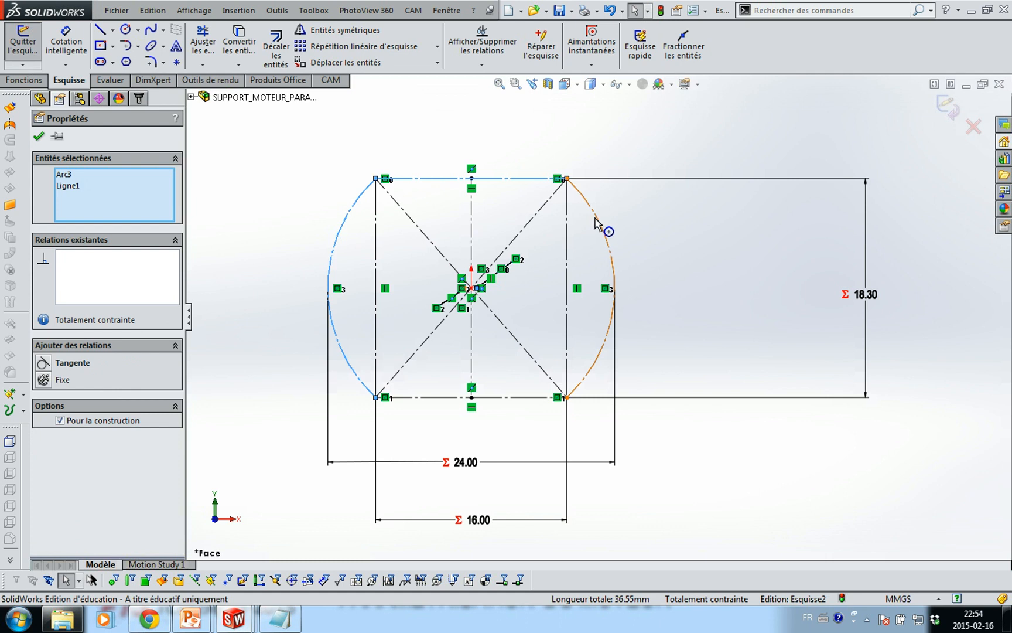
ctrl+click(603, 226)
ctrl+click(529, 398)
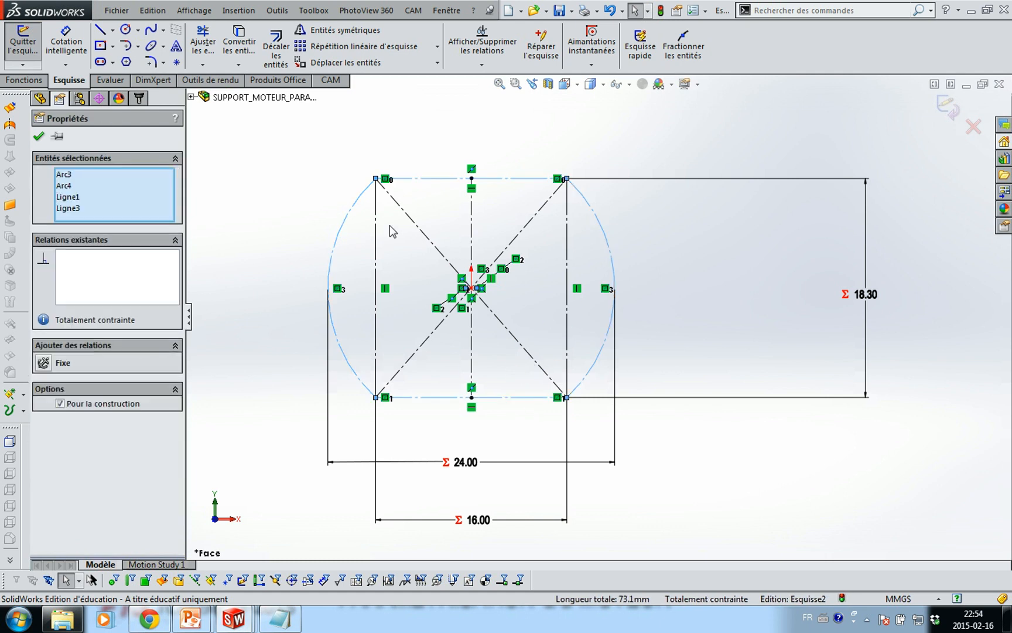
Offset the selected outline by 0.10 mm
click(276, 47)
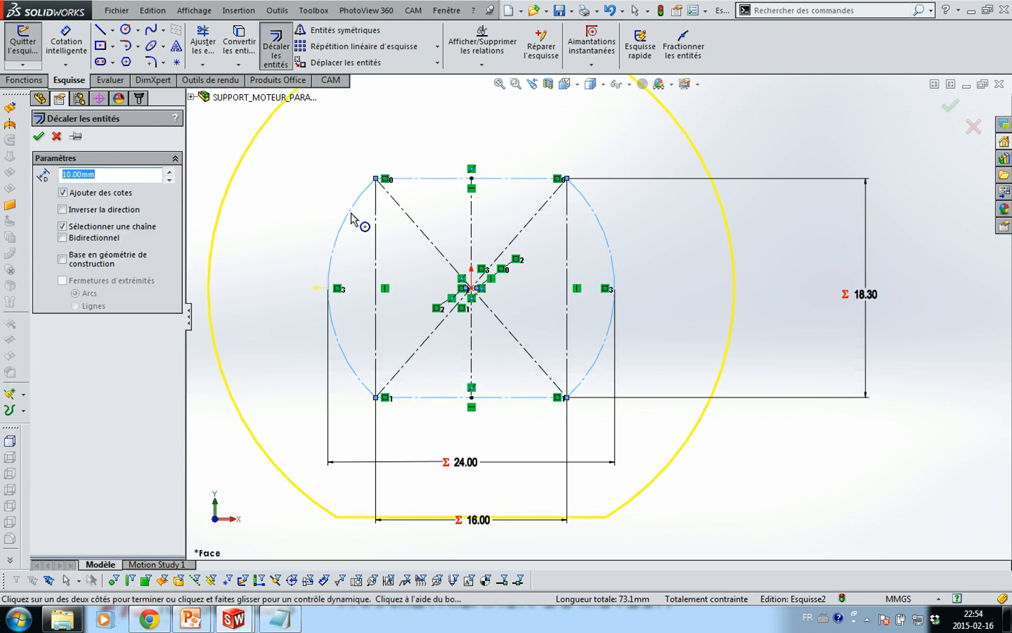
text(0.1)
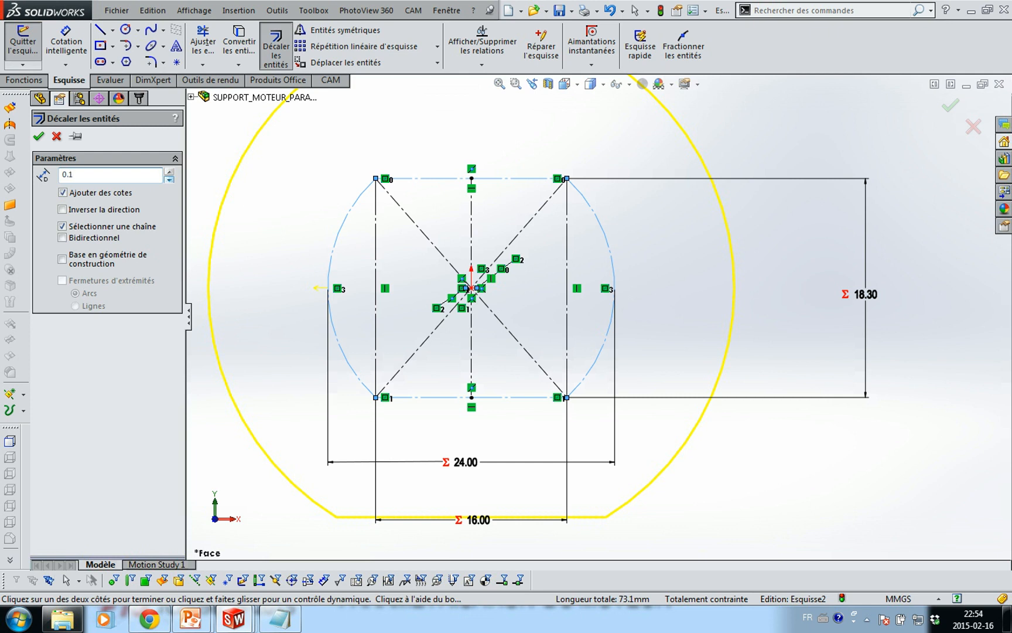
key(Return)
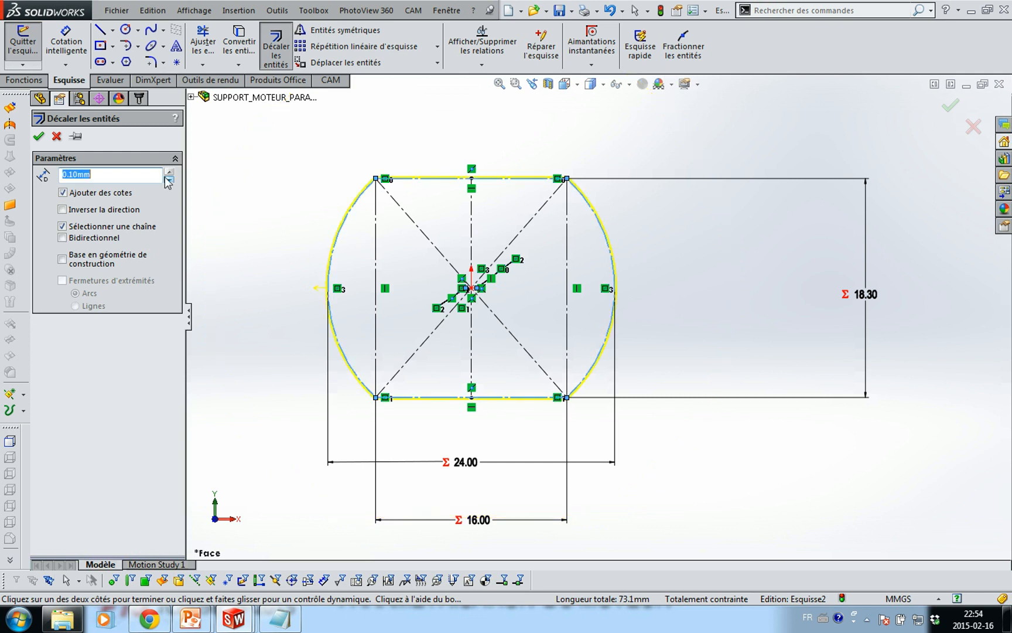
click(39, 136)
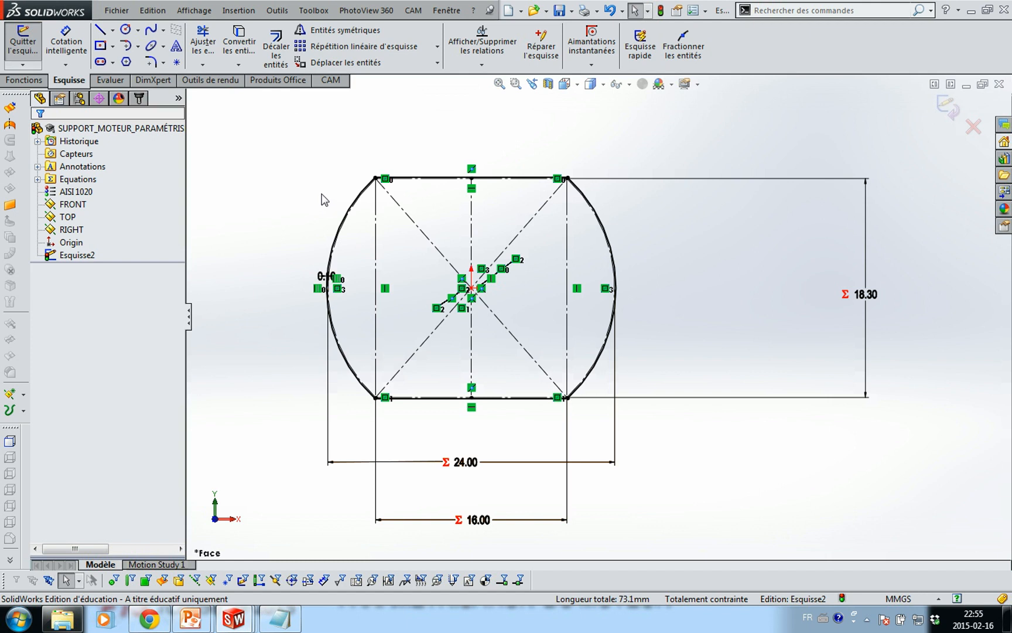
Offset the outline chain a further 2.00 mm outward
click(276, 47)
click(346, 212)
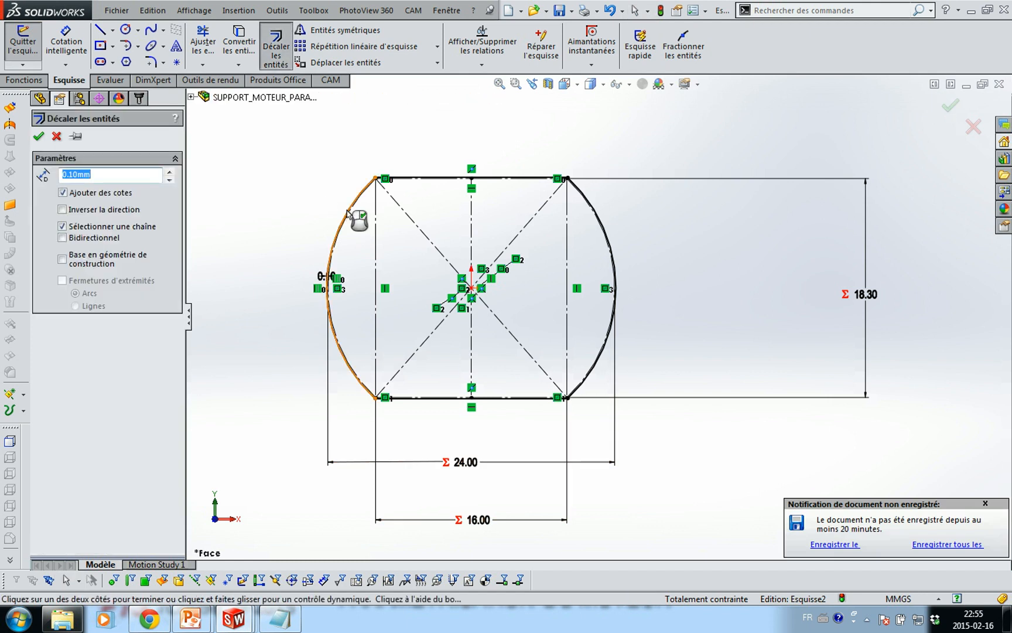
text(2)
key(Return)
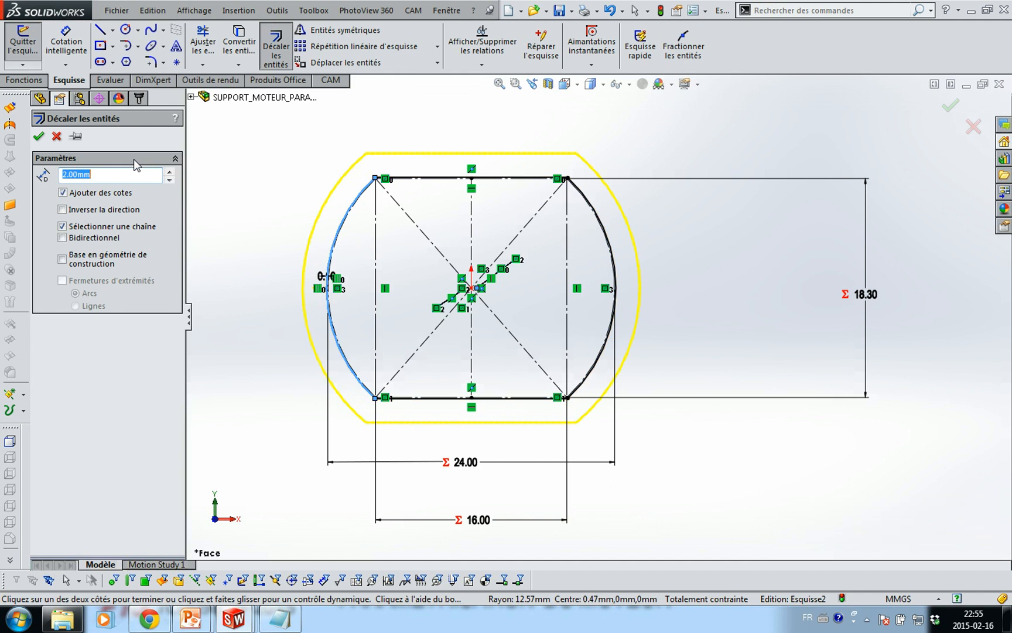
click(39, 137)
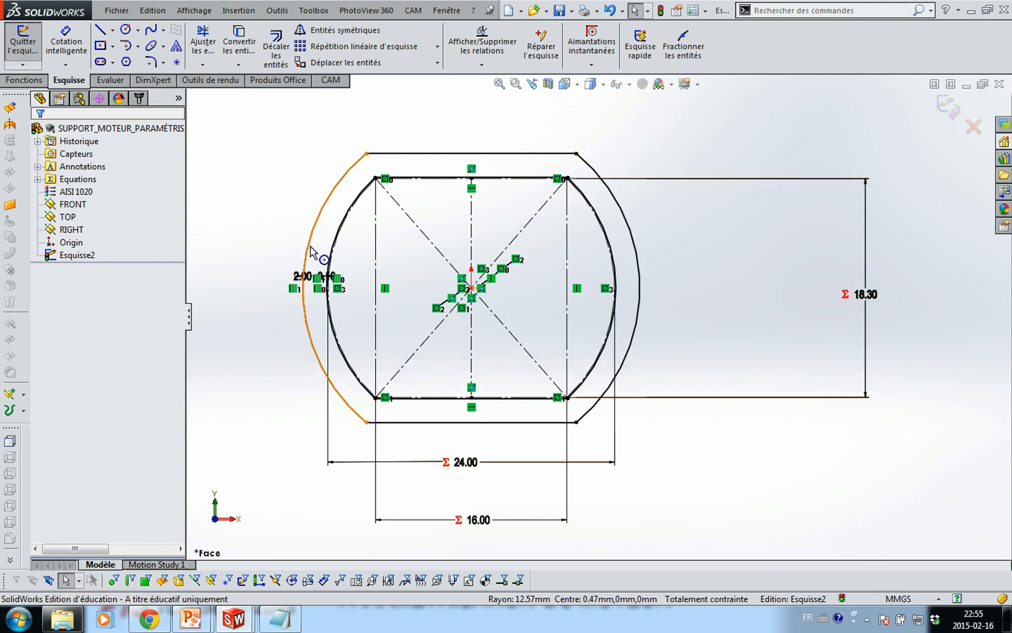
click(25, 80)
Extrude the ring sketch in the reversed direction with depth "LZ1"-"LZ2", creating Boss.-Extru.1
click(36, 66)
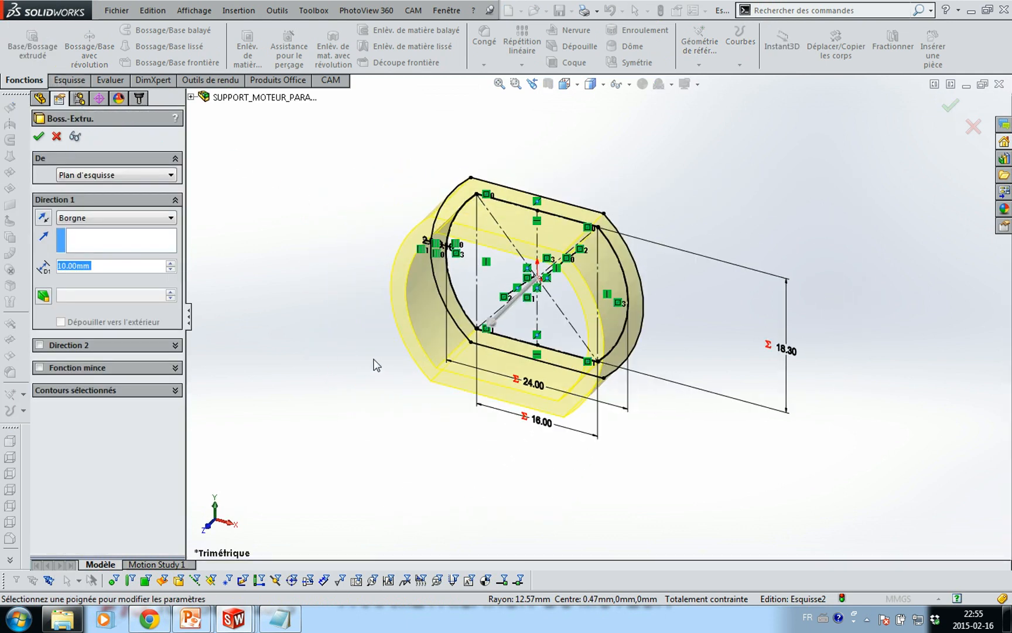
mouse_move(376, 364)
middle_down()
mouse_move(287, 346)
mouse_move(303, 347)
mouse_move(318, 330)
mouse_move(357, 330)
mouse_move(345, 332)
middle_up()
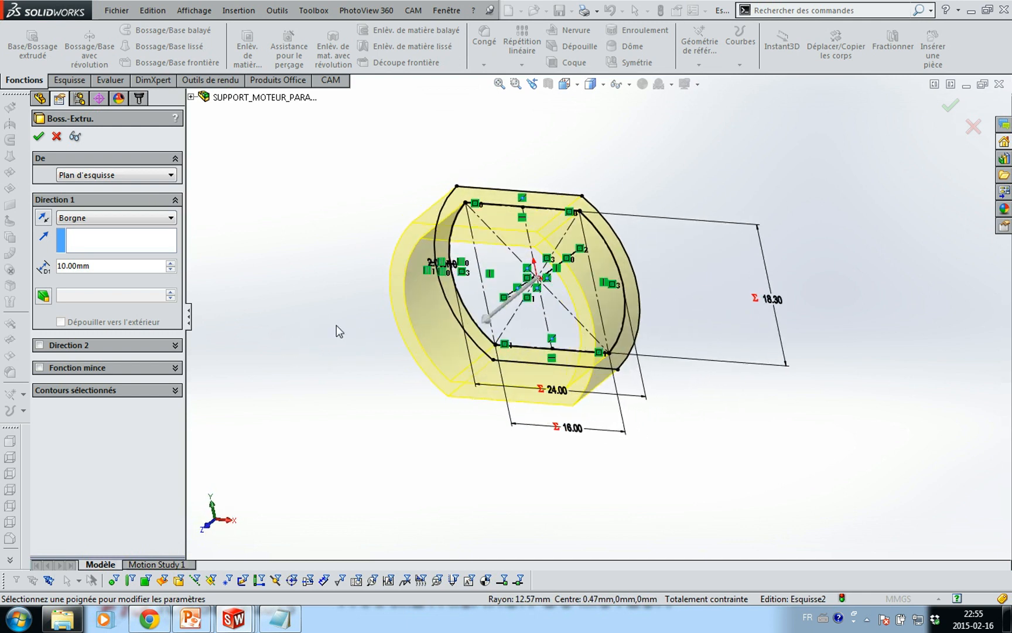
key(ctrl+8)
mouse_move(337, 325)
middle_down()
mouse_move(287, 343)
mouse_move(266, 375)
middle_up()
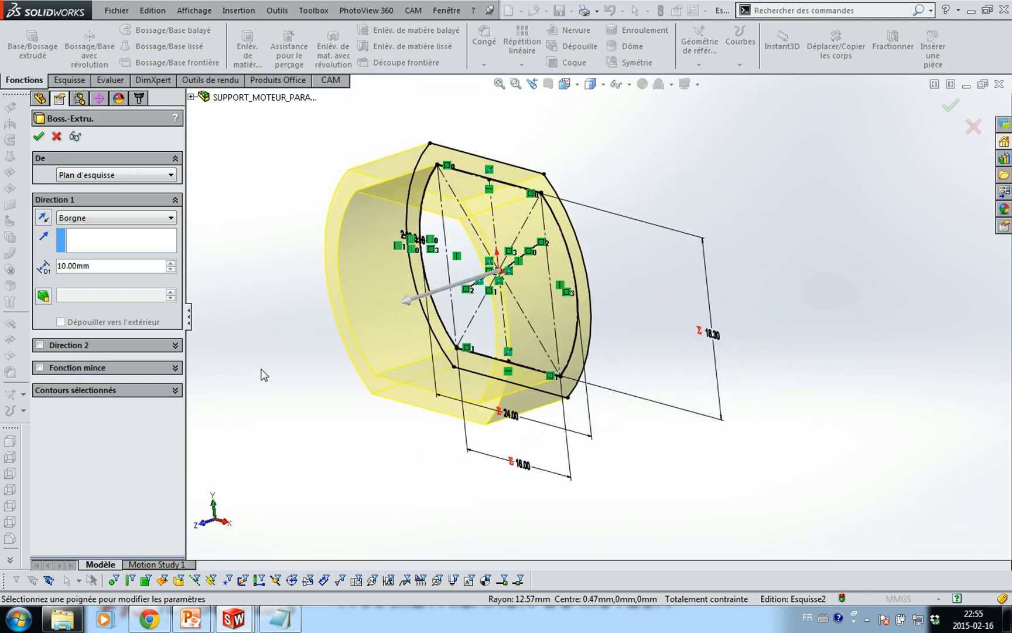
click(106, 267)
text(=)
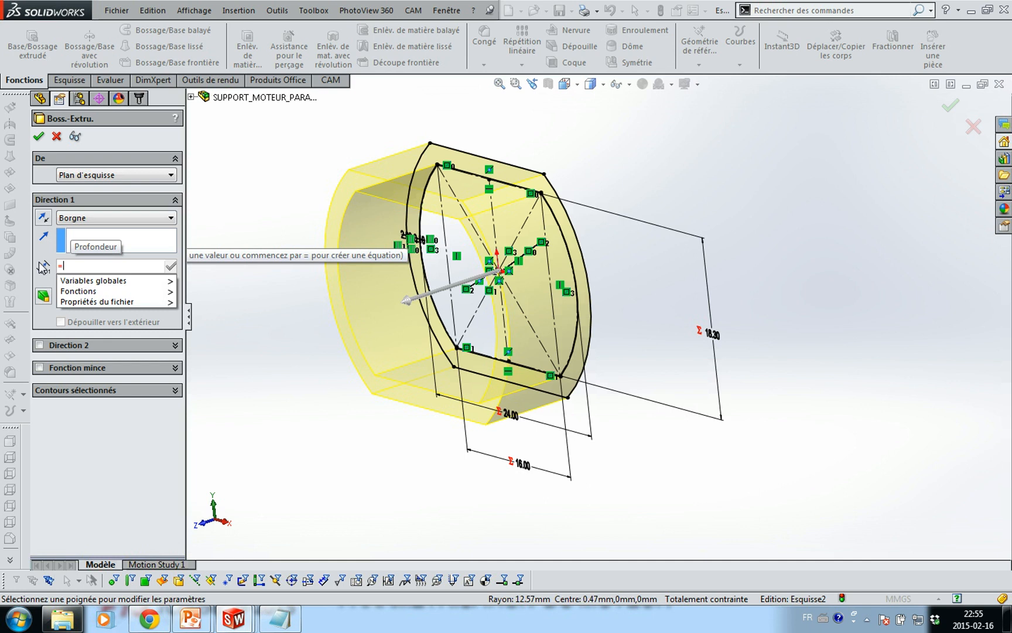
text(L)
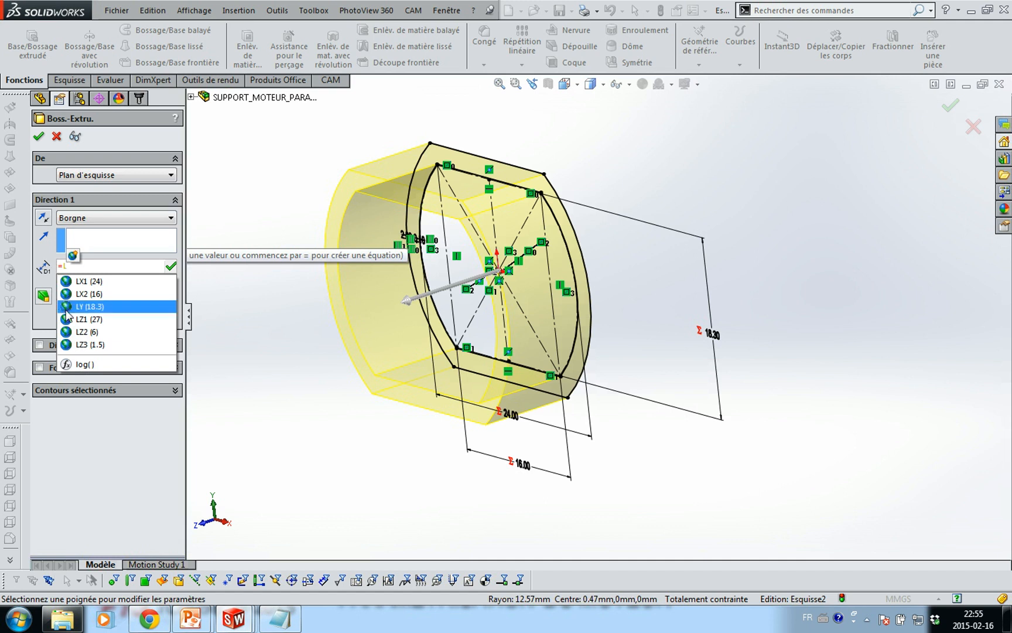
click(88, 319)
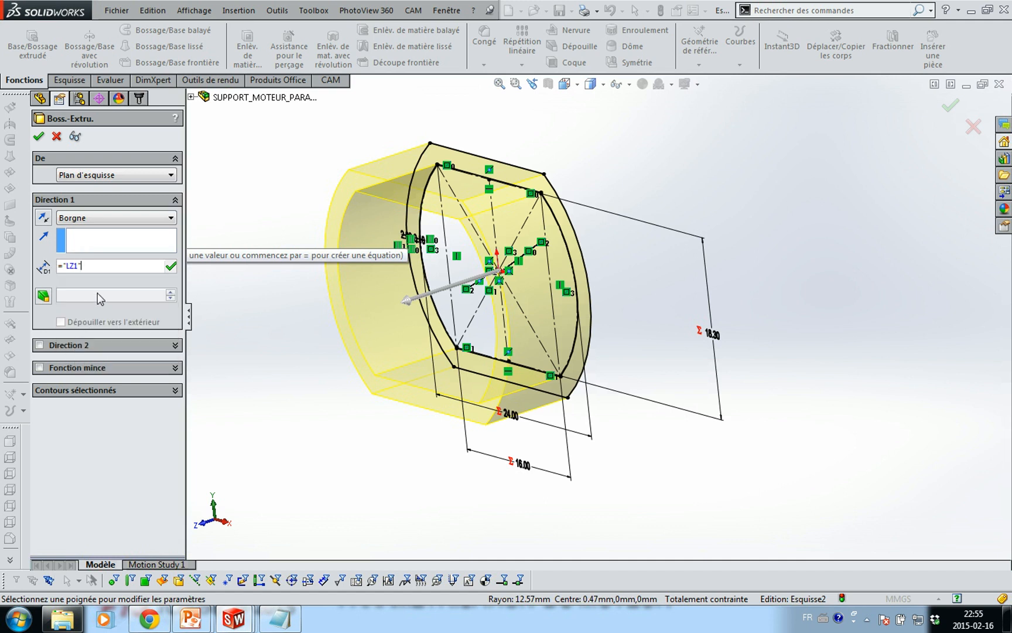
text(-"L)
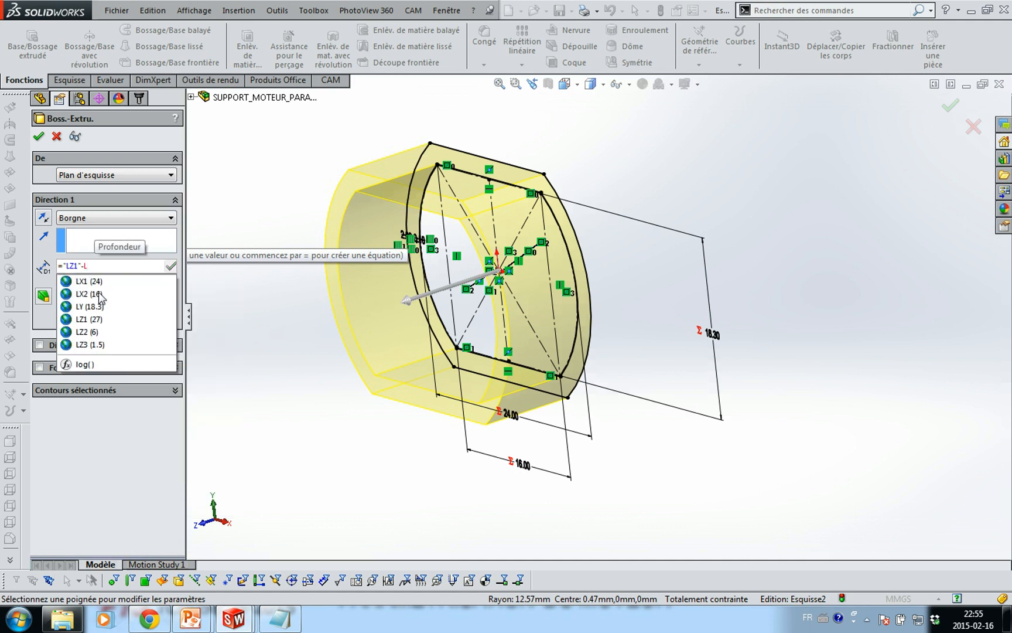
text(Z2)
key(Return)
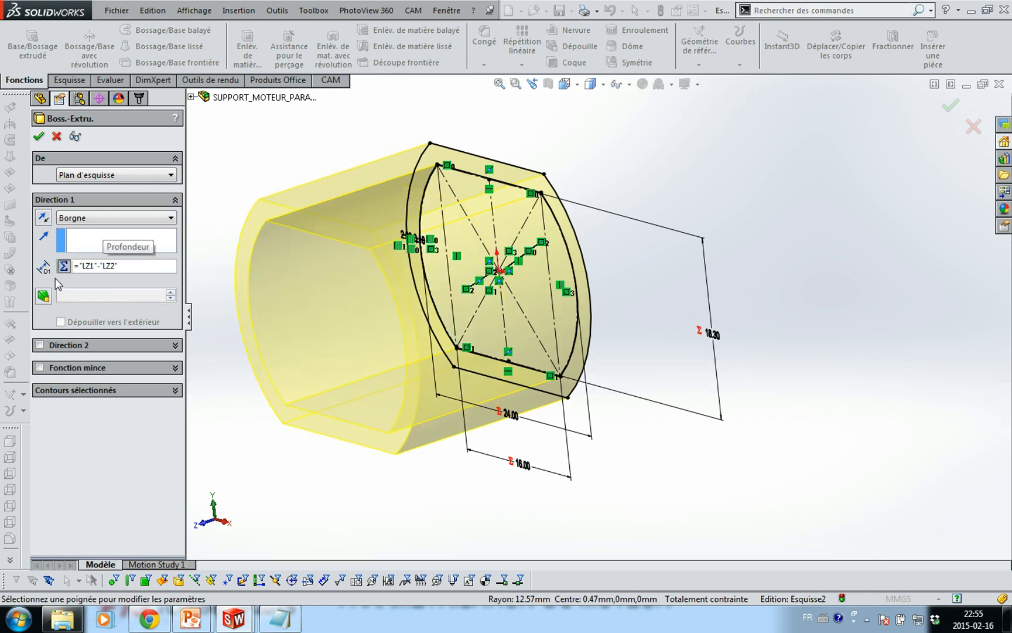
click(43, 219)
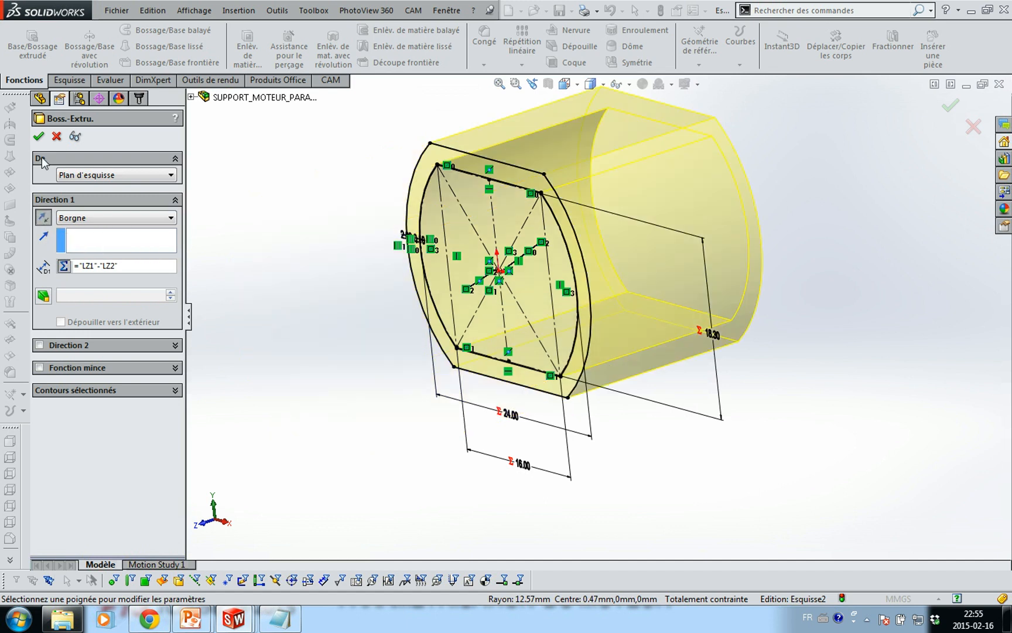
click(39, 135)
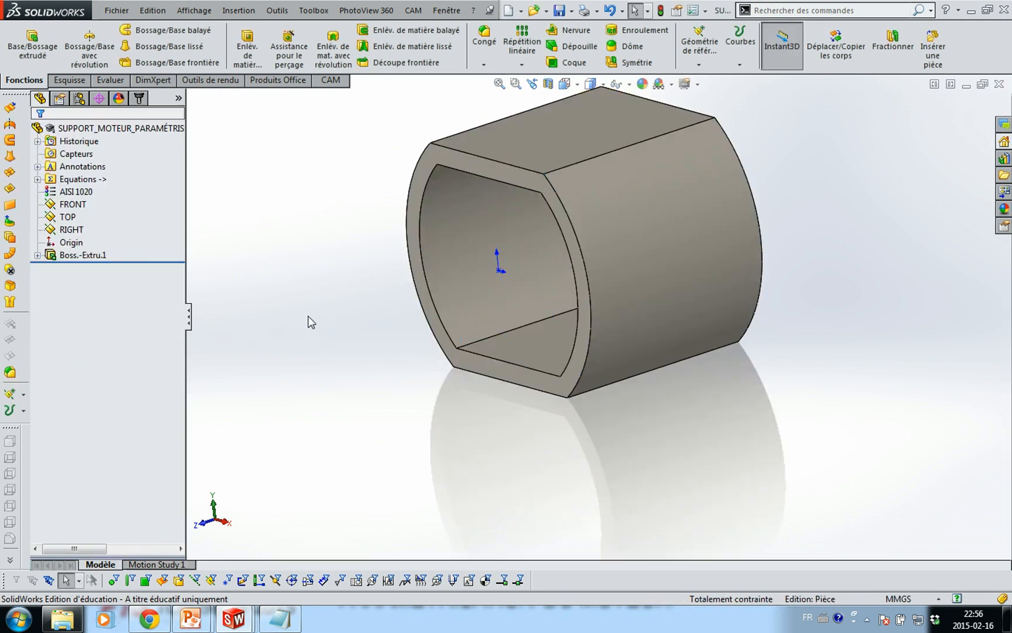
Start a sketch on the front ring face, project its edges, and draw a circle at the origin
click(421, 174)
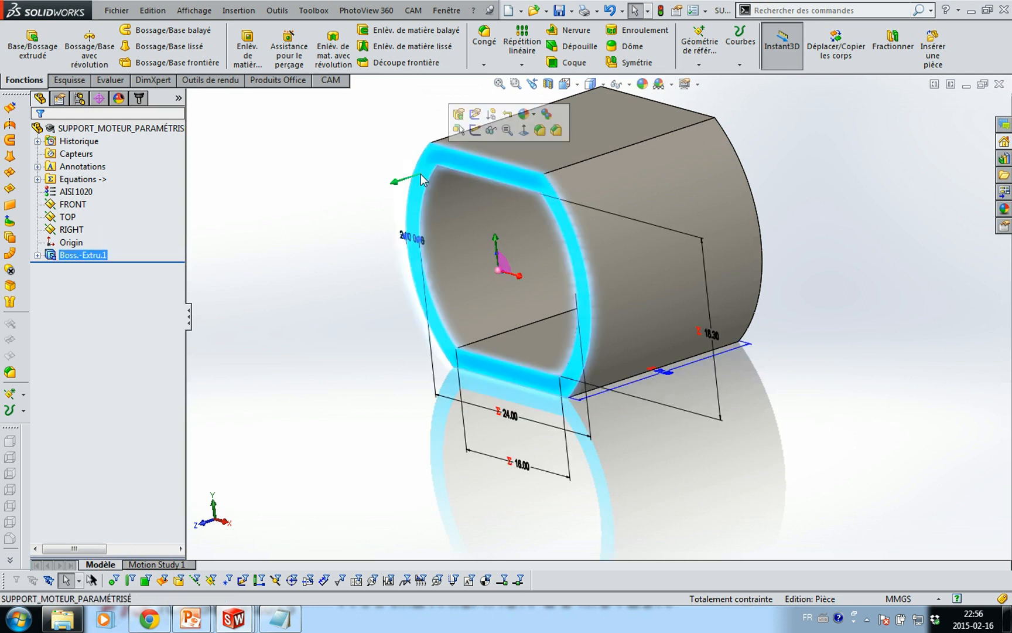
click(474, 130)
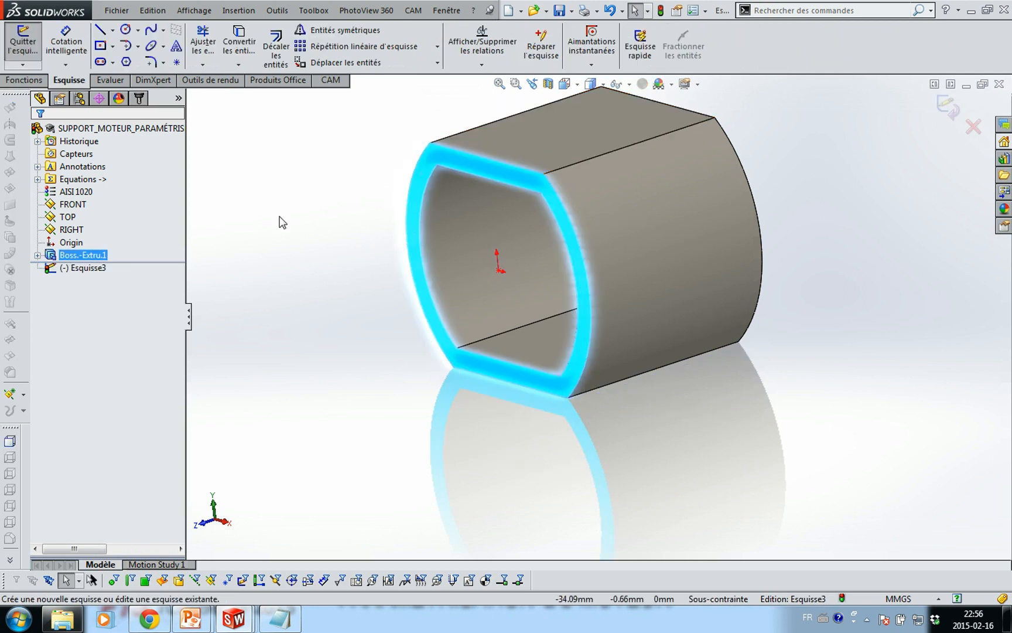
click(245, 52)
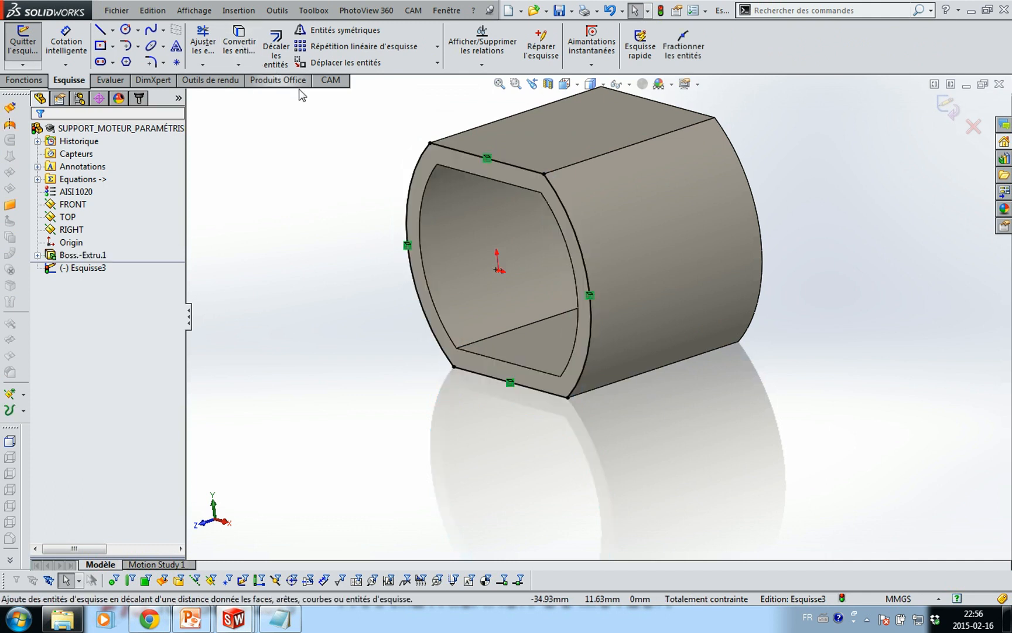
key(c)
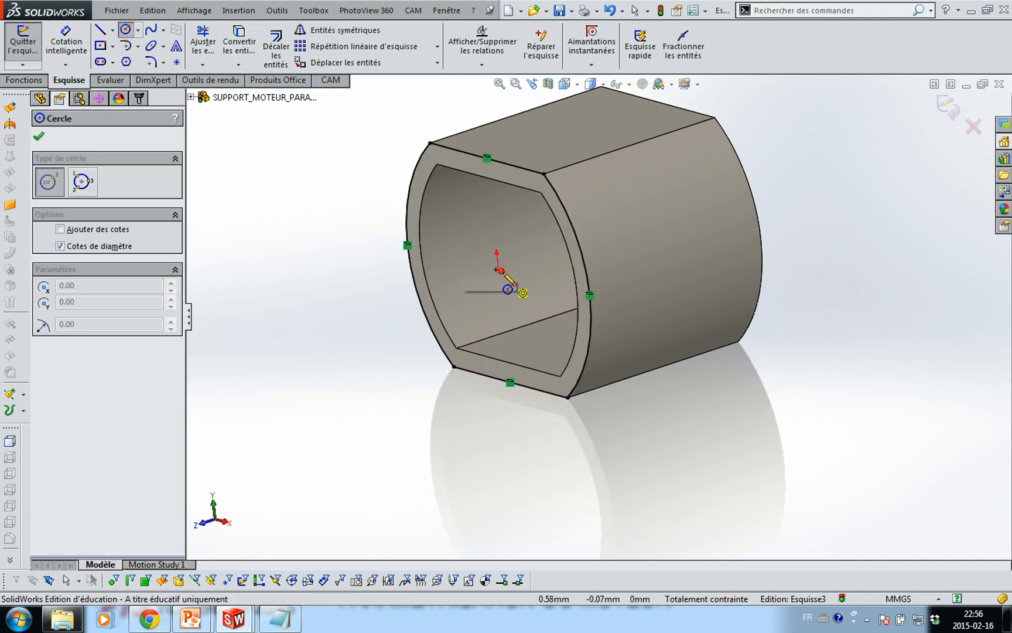
click(498, 270)
click(520, 296)
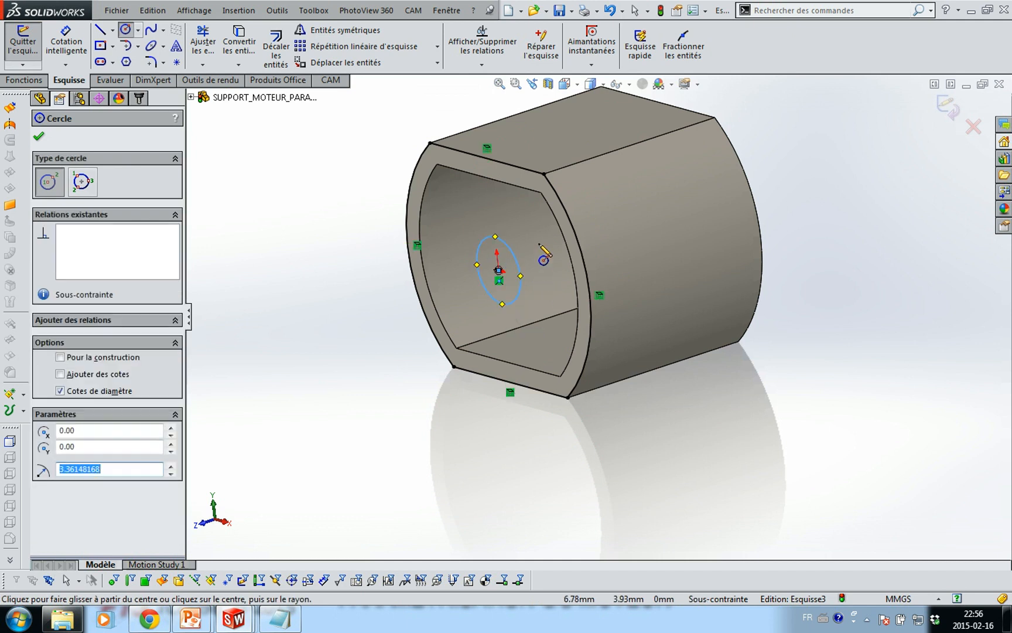
Dimension the circle's diameter with the global variable DIA_MOY
key(s)
click(575, 258)
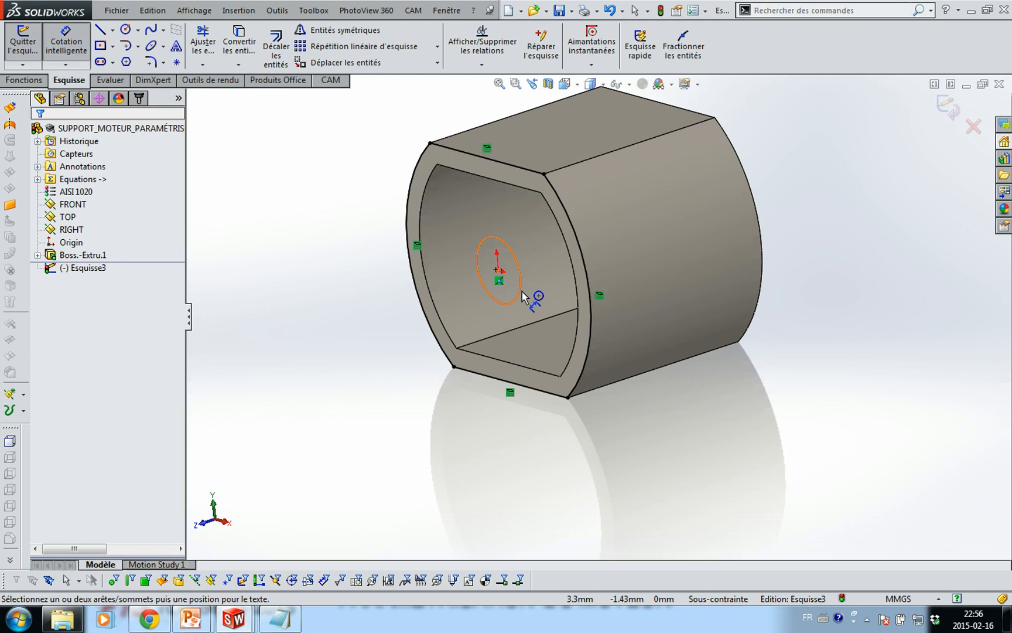
click(523, 296)
click(627, 452)
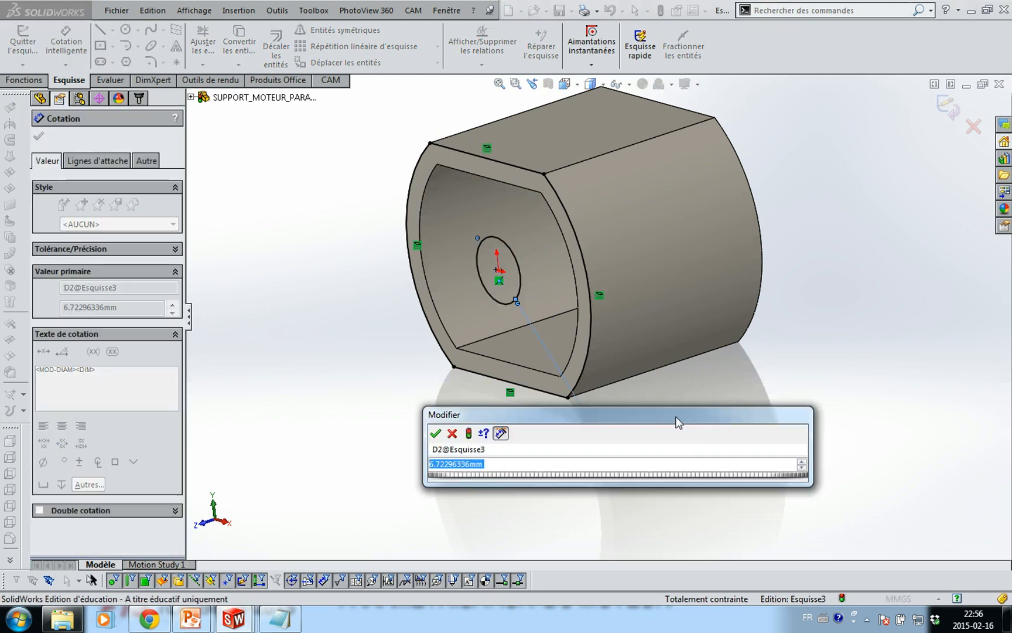
text(=)
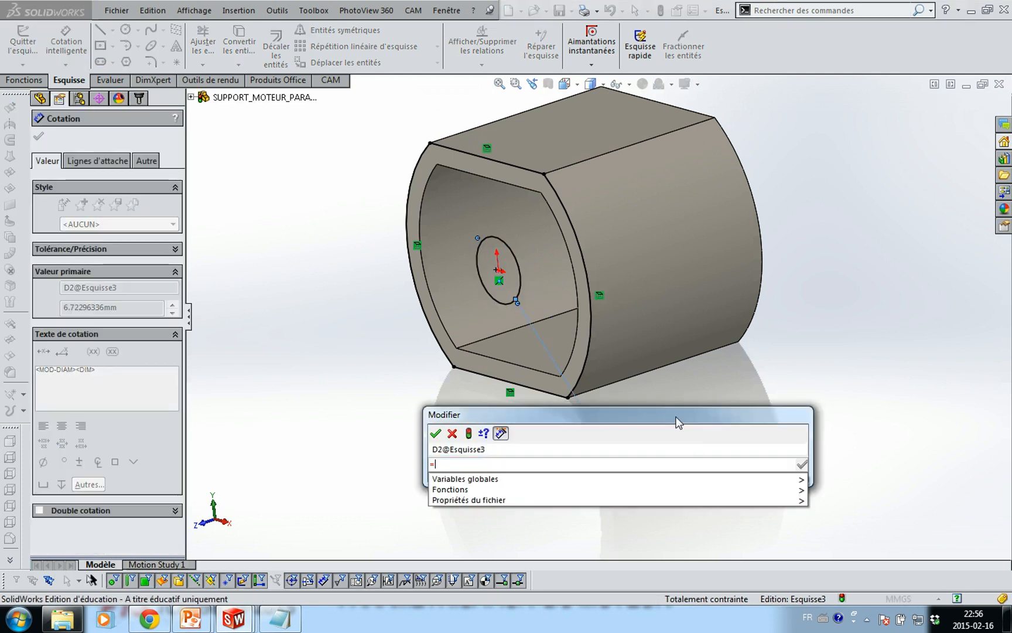
text(d)
key(Down)
key(Return)
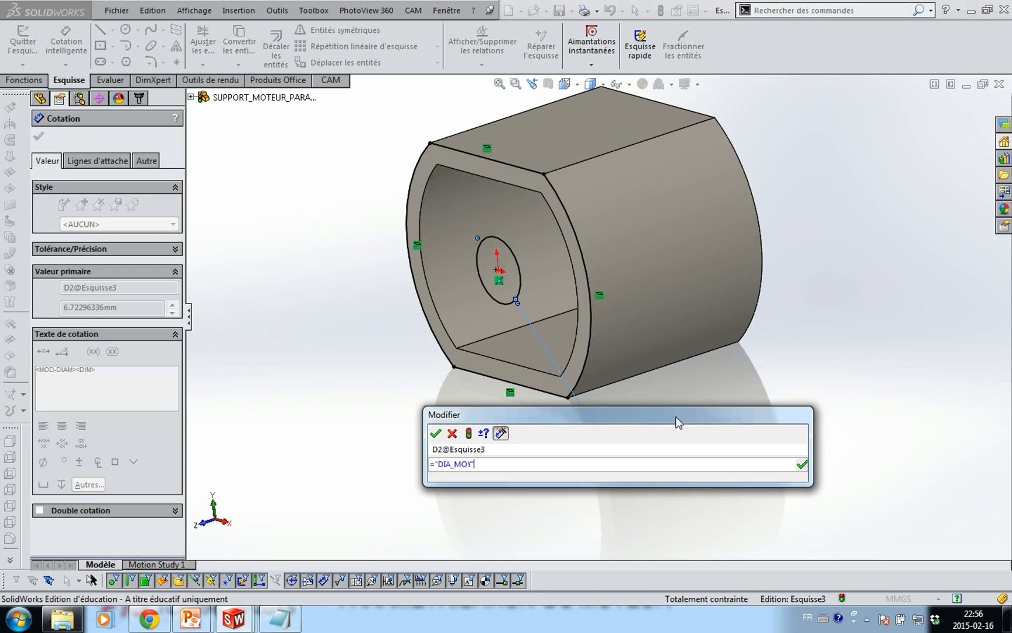
click(435, 434)
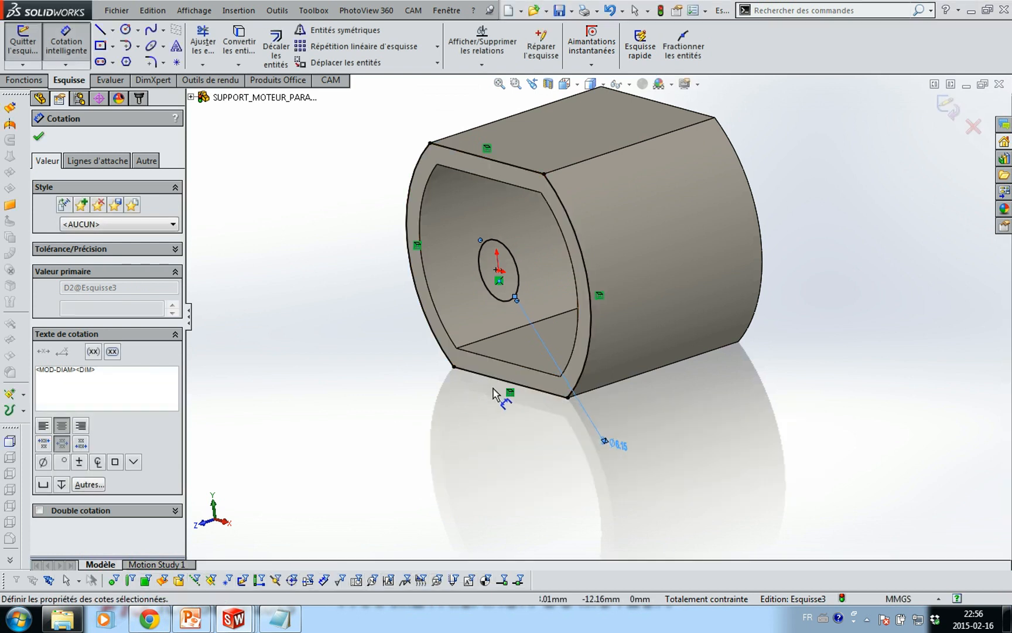
key(Escape)
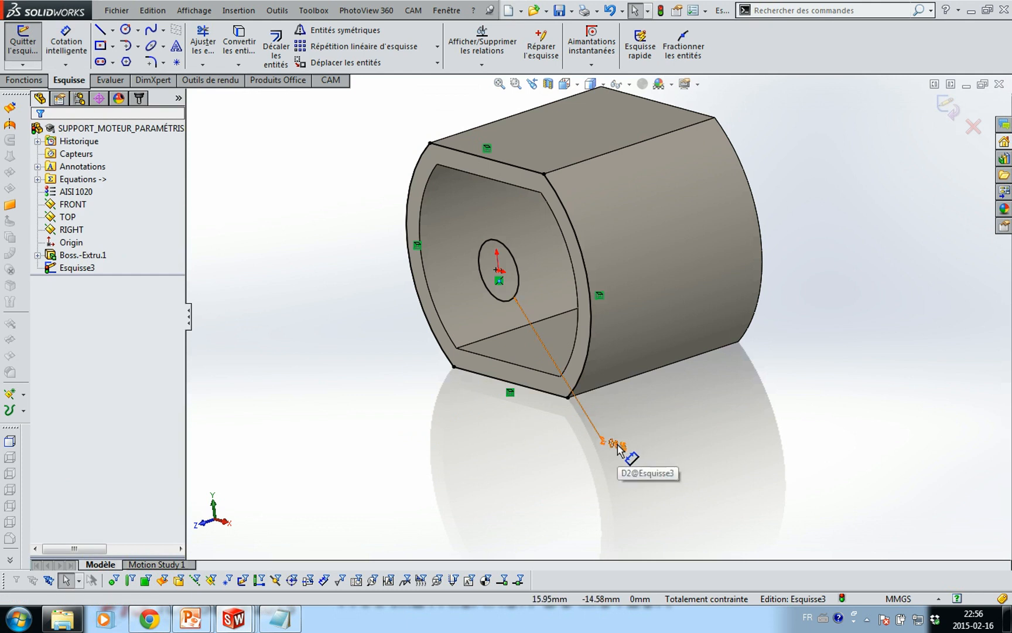
Change the diameter equation to "DIA_MOY"+0.25, giving 6.40 mm
double_click(620, 450)
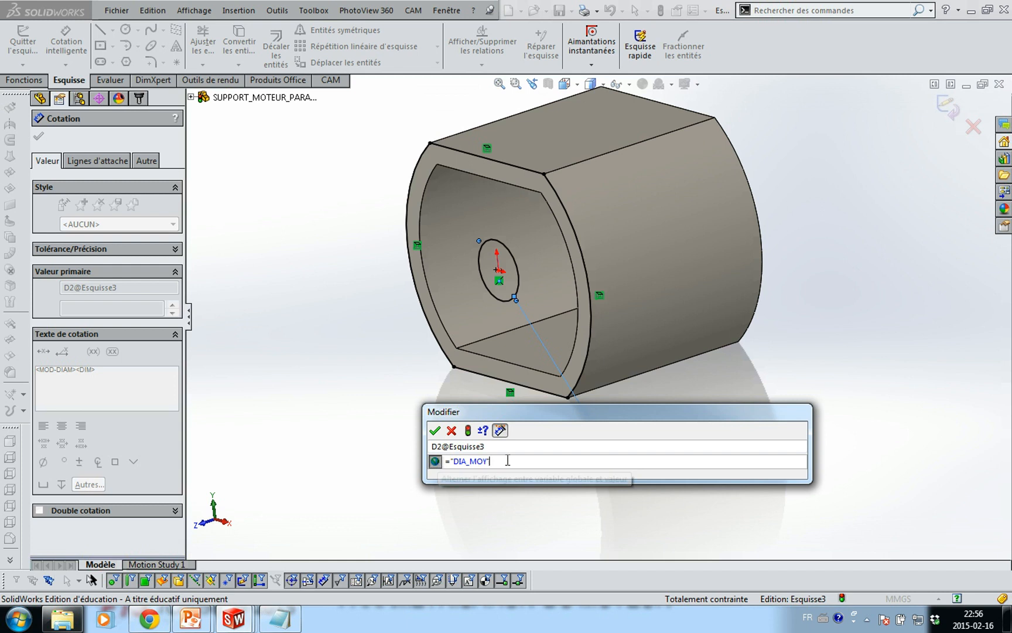
text(+)
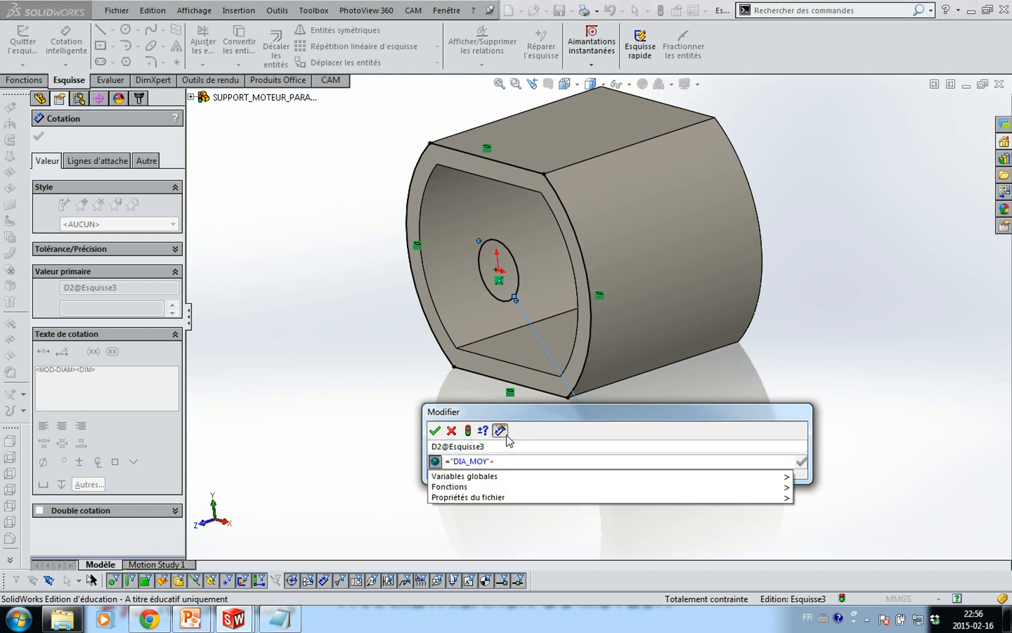
text(0.25)
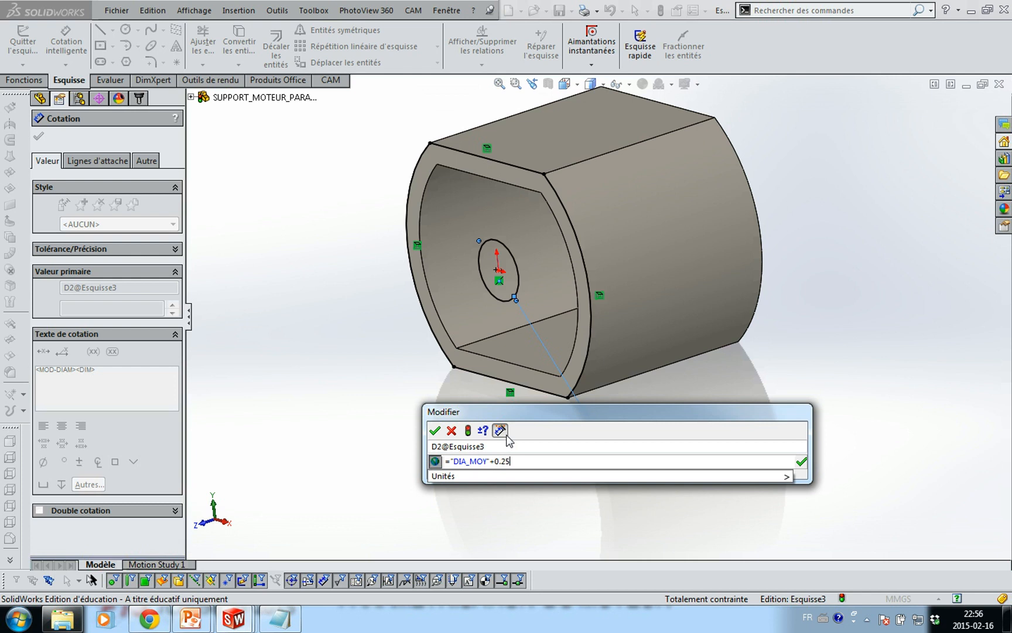
key(Return)
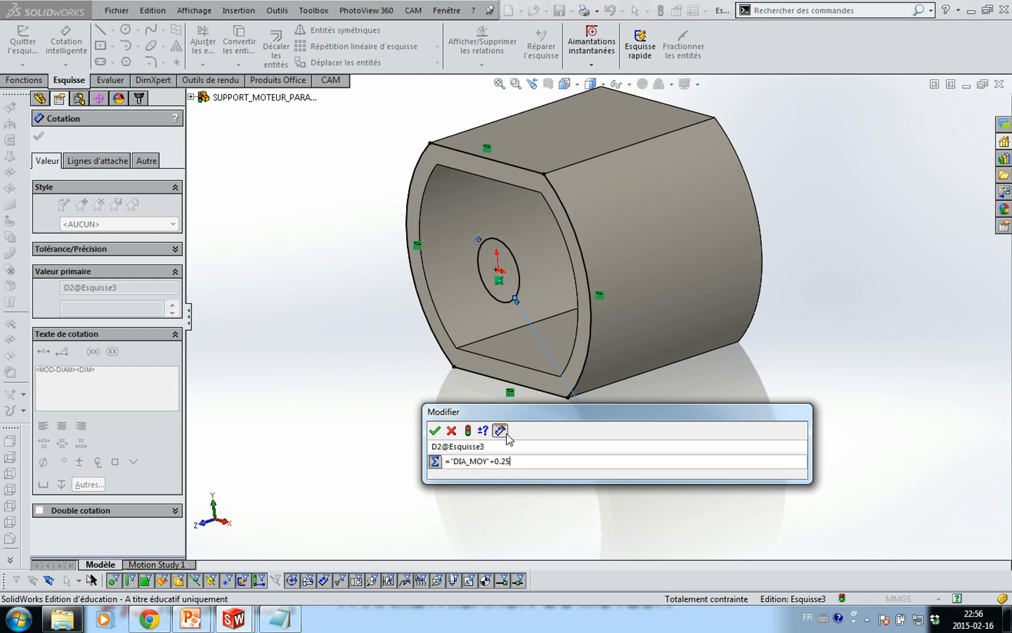
click(435, 431)
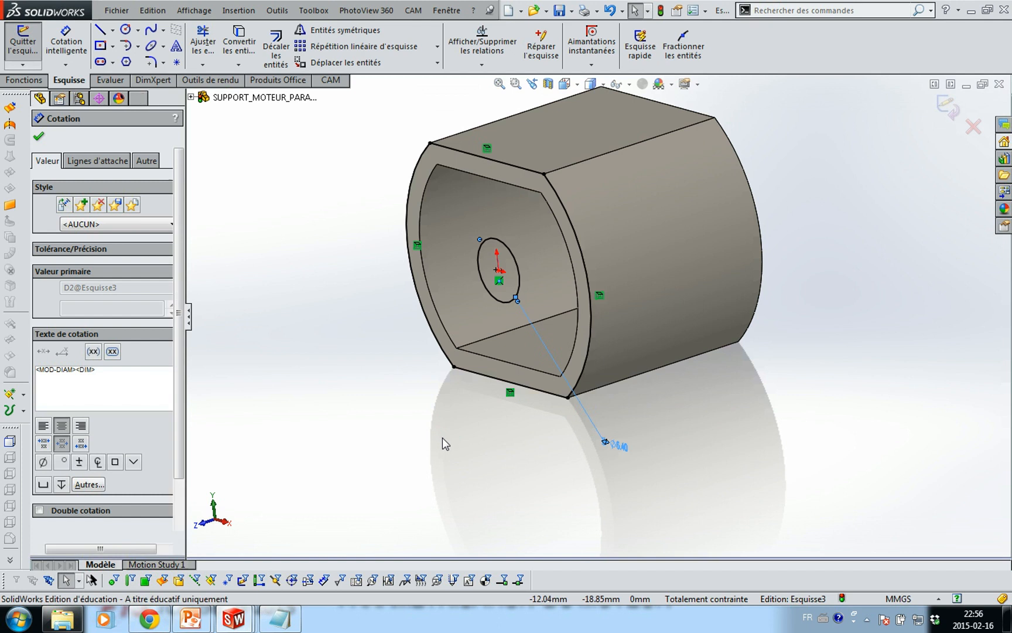
key(Escape)
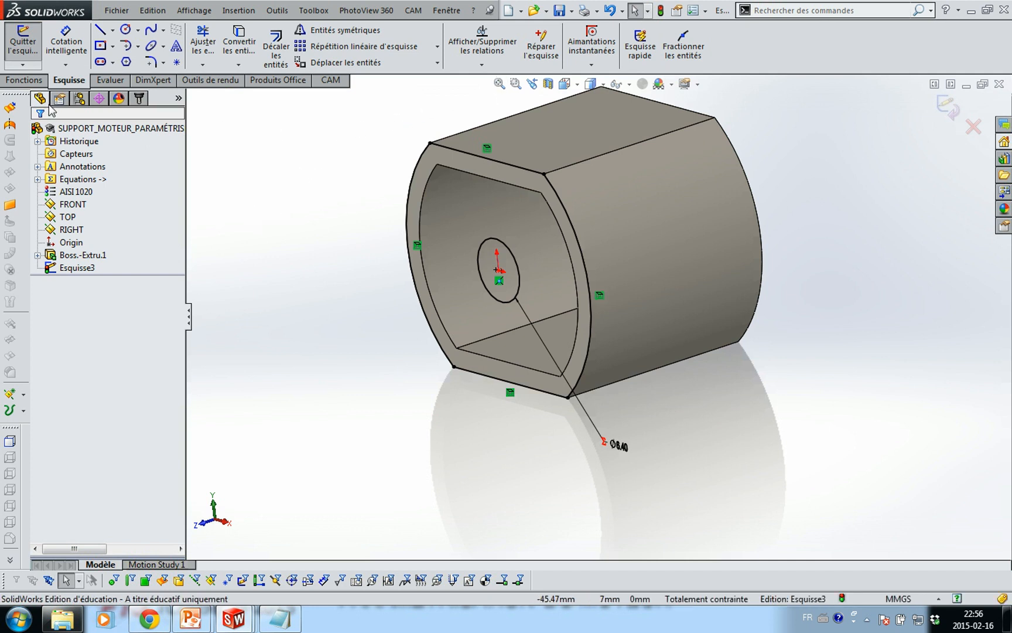
Extrude the circle sketch 1.50 mm with depth linked to LZ3, creating Boss.-Extru.2
click(24, 80)
click(33, 57)
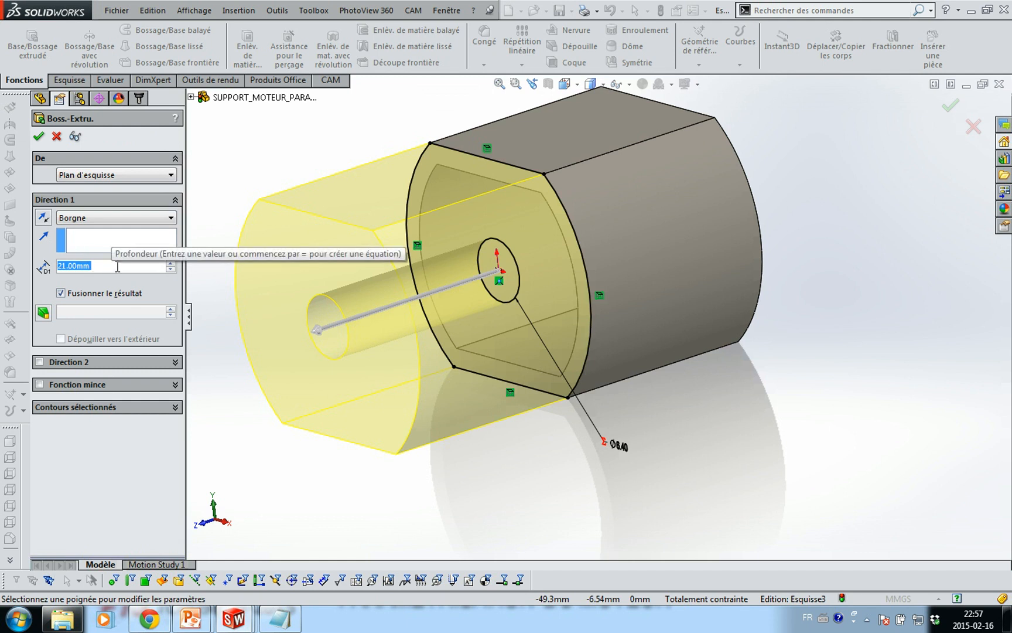
text(=)
text(LZ)
key(Down)
key(Down)
key(Down)
key(Return)
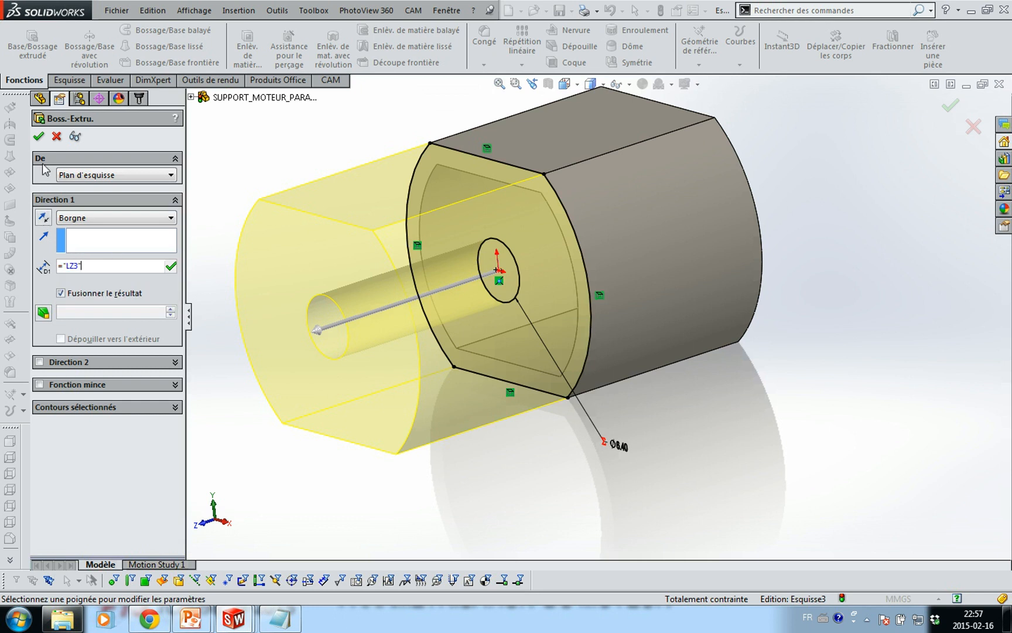
click(95, 246)
click(38, 136)
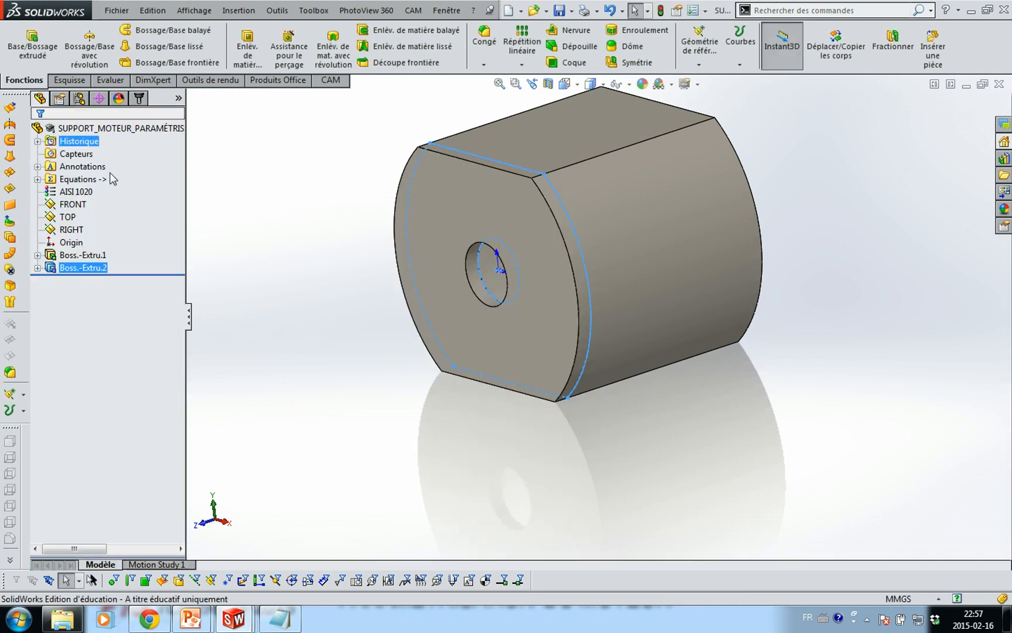
click(359, 296)
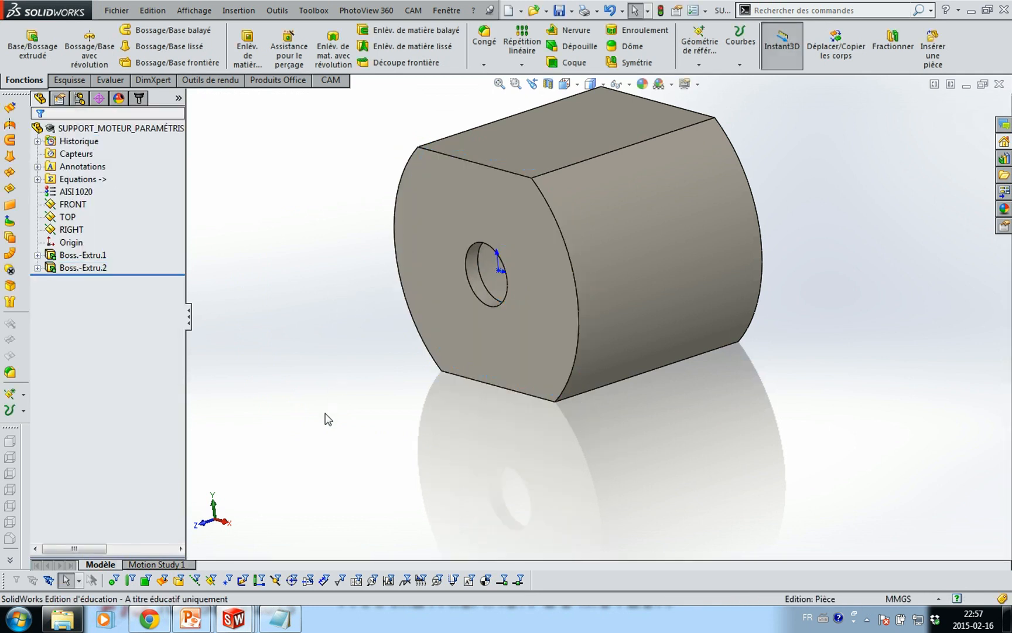
Orbit to the sleeve's underside and start sketch Esquisse4 on its flat bottom face
middle_drag(327, 418, 306, 306)
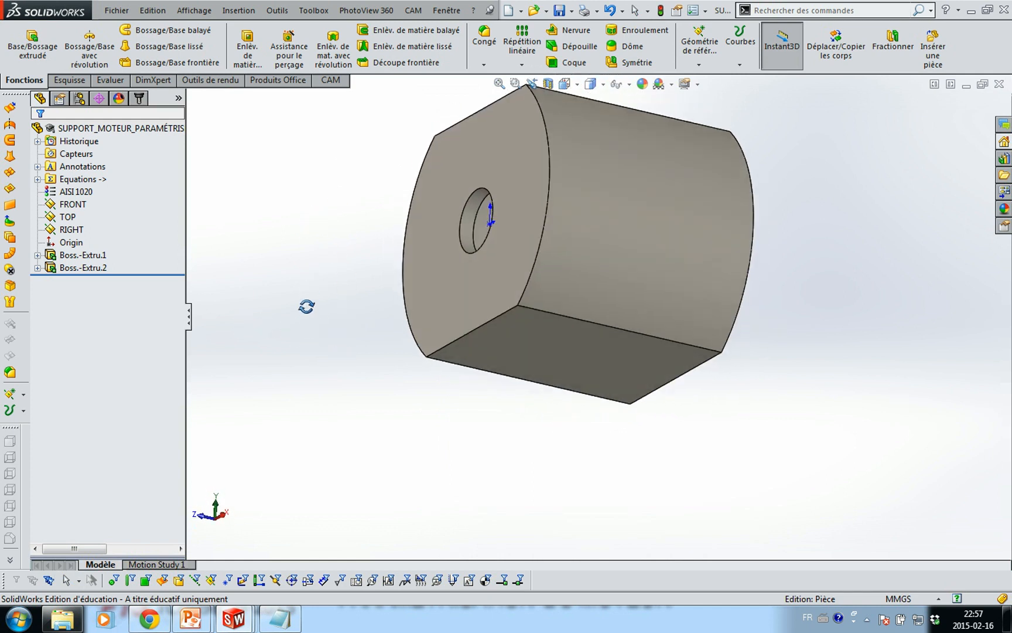
key(Escape)
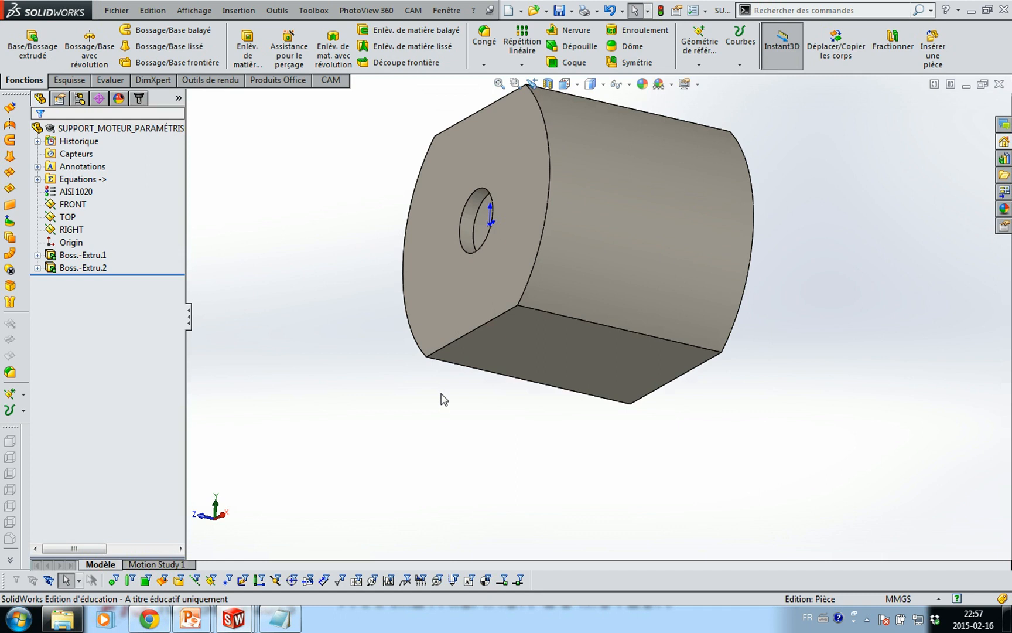
click(528, 354)
click(579, 309)
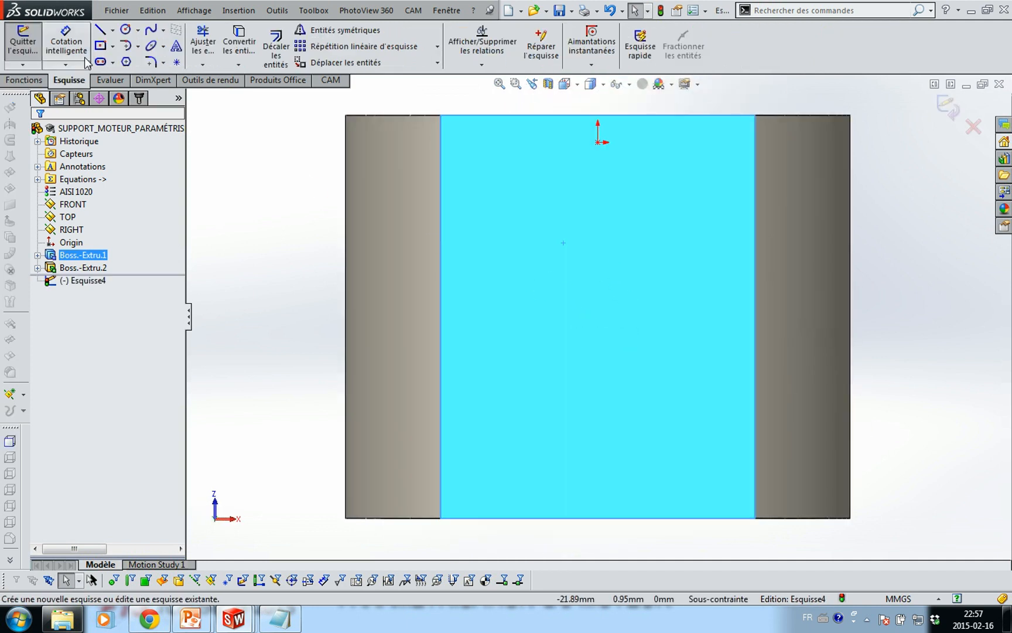
Draw a circle below the origin and make its centre vertical with the origin
click(126, 29)
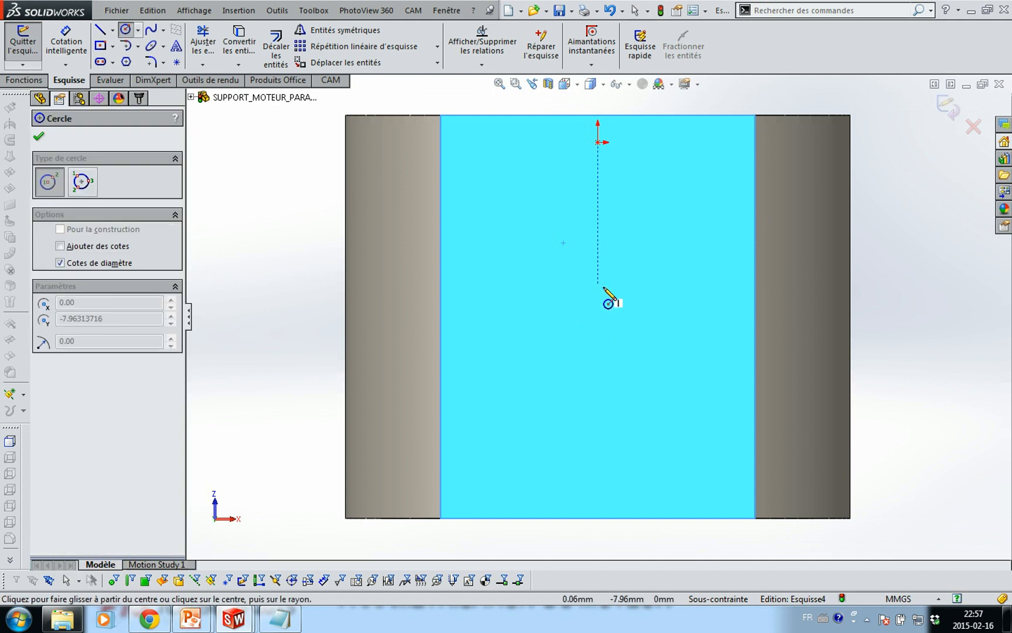
click(597, 285)
click(649, 381)
key(Escape)
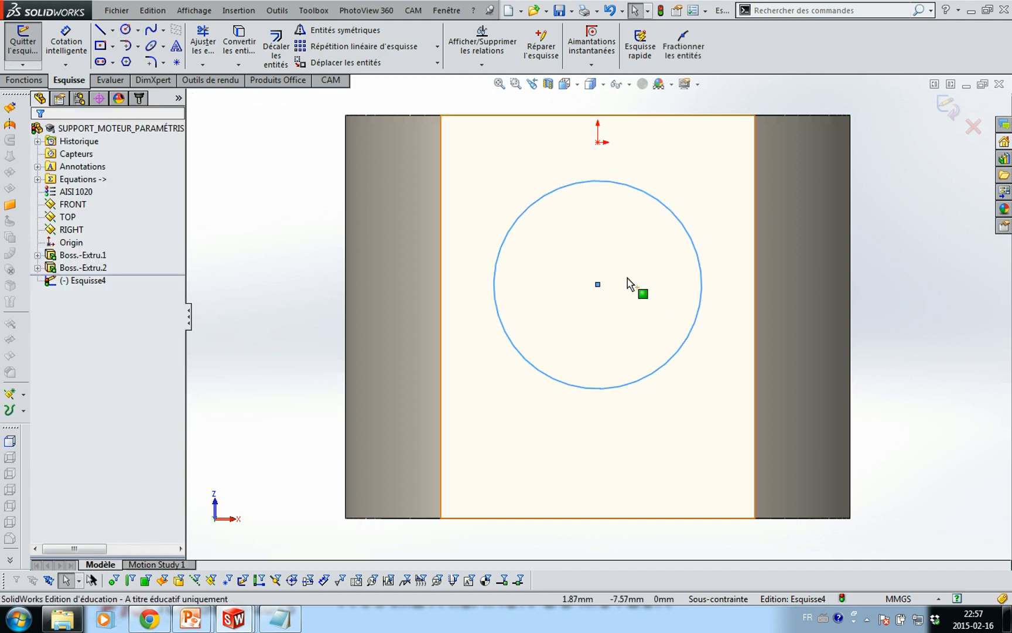
click(597, 285)
ctrl+click(599, 142)
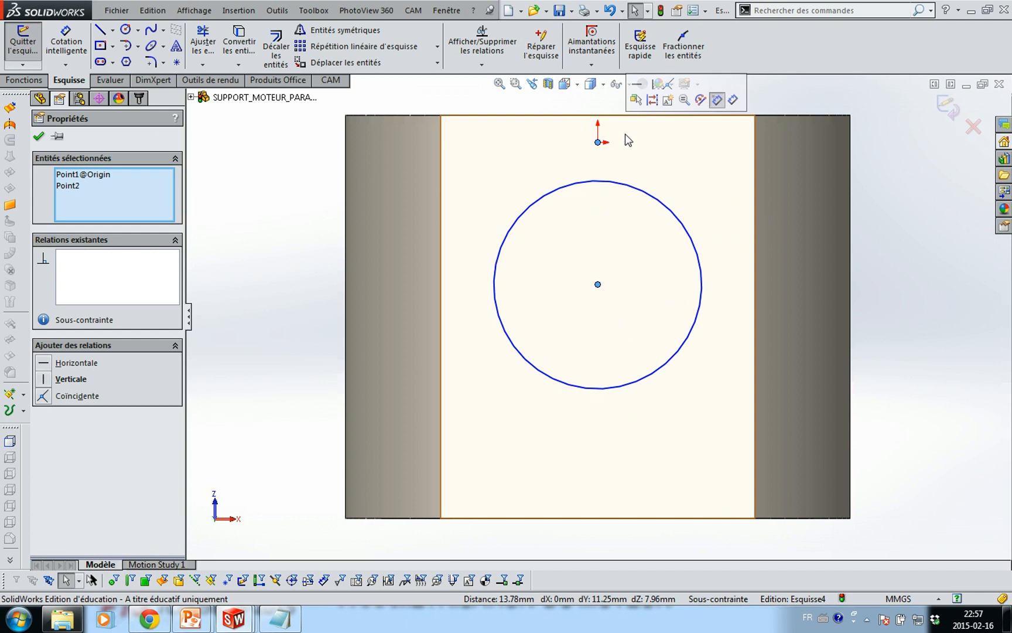
click(652, 86)
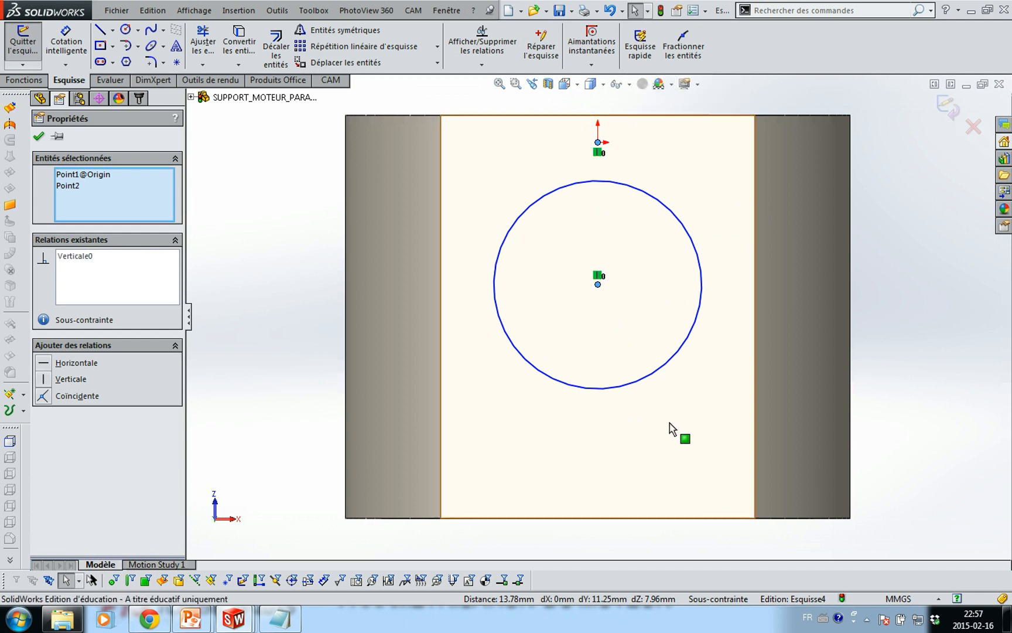
Dimension the circle's diameter as 9/16 in (14.29 mm)
key(s)
click(700, 433)
key(Escape)
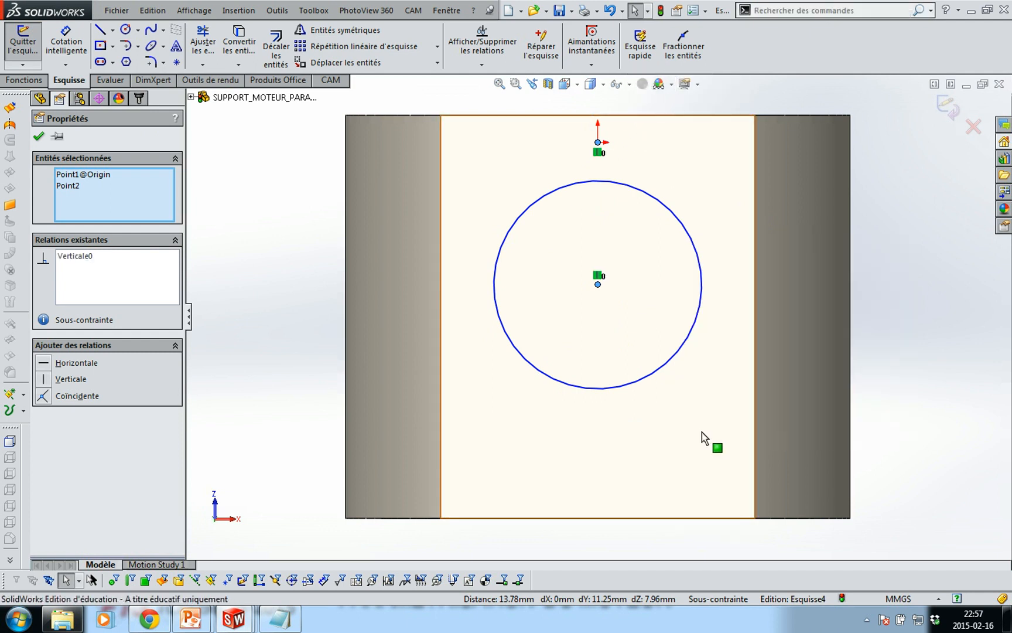
key(s)
click(712, 441)
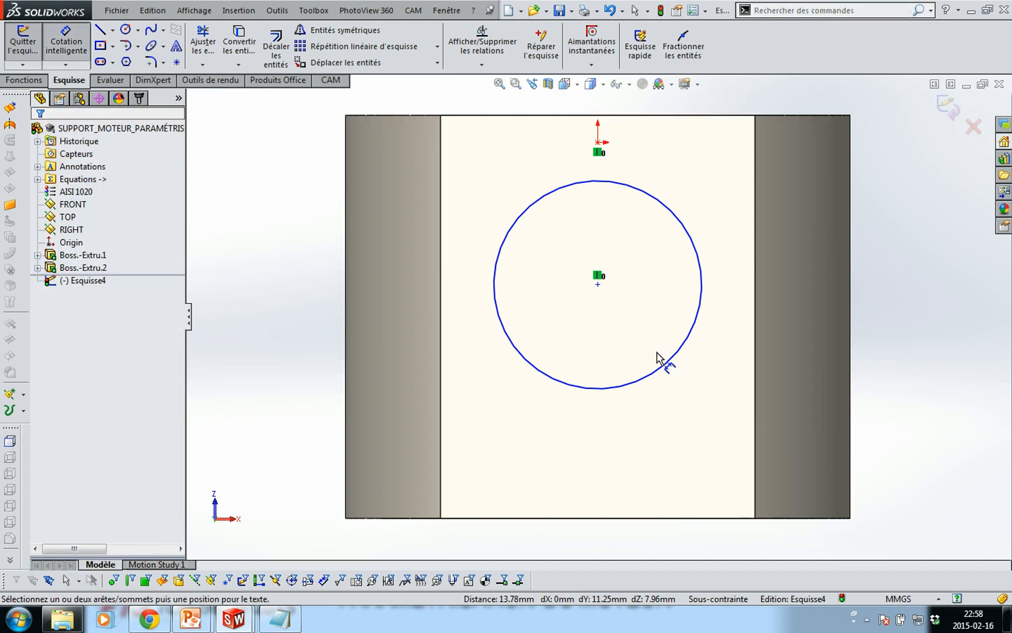
click(668, 362)
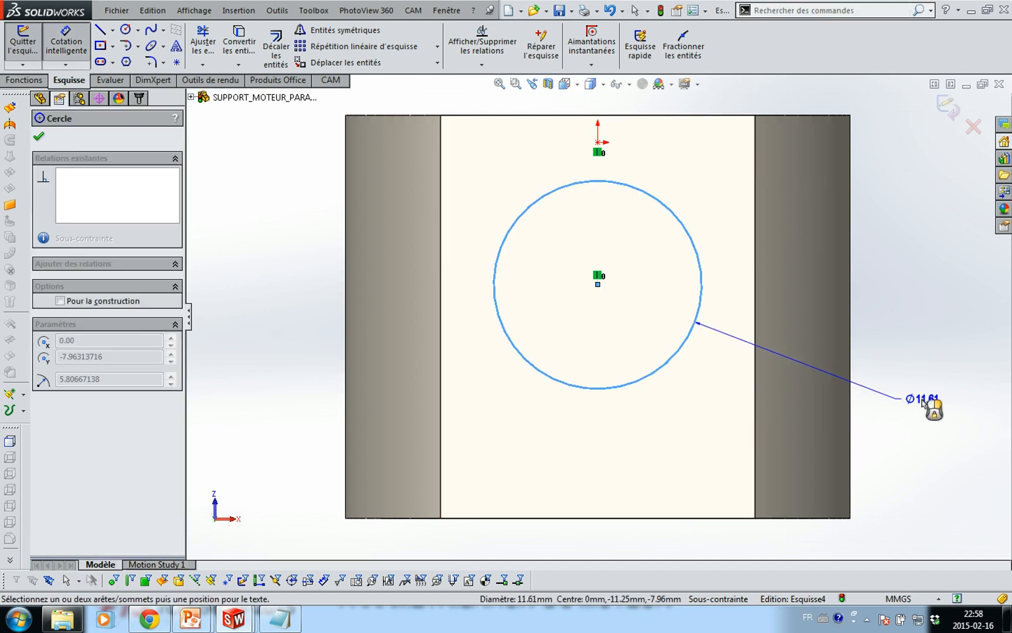
click(923, 403)
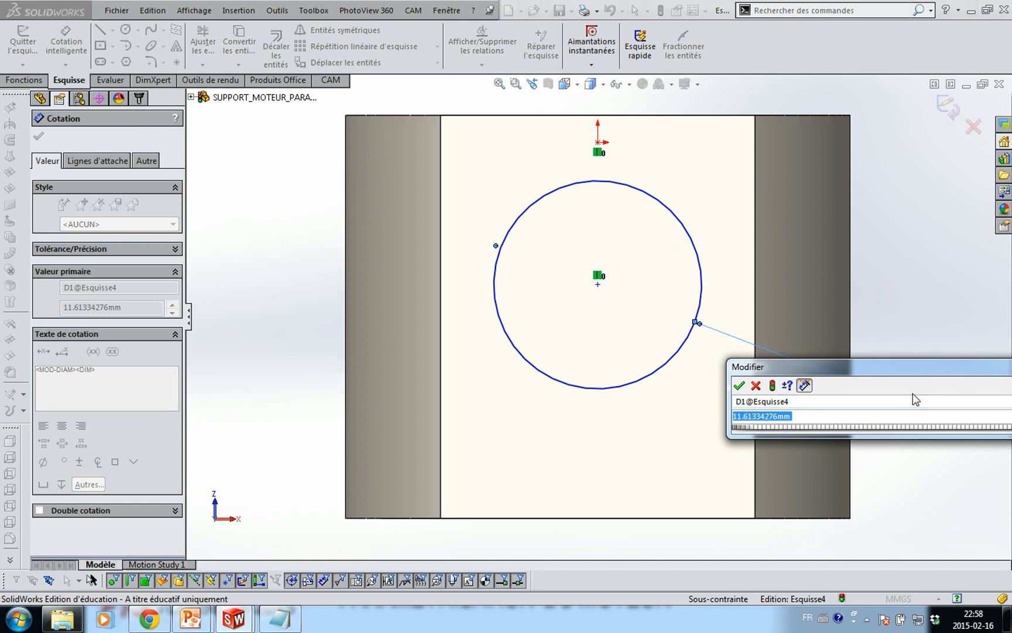
text(9/)
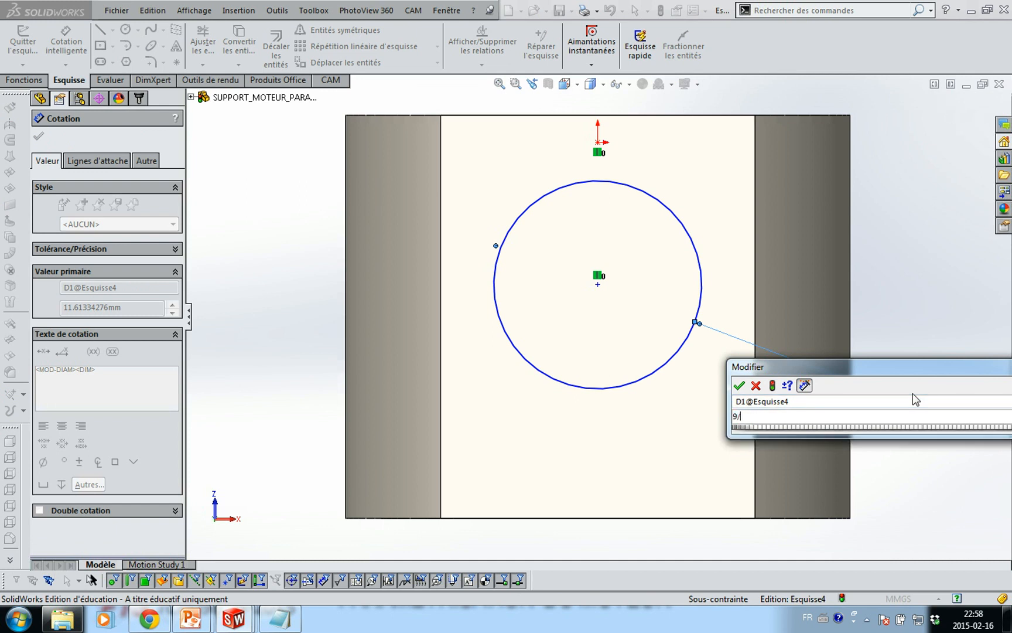
text(16)
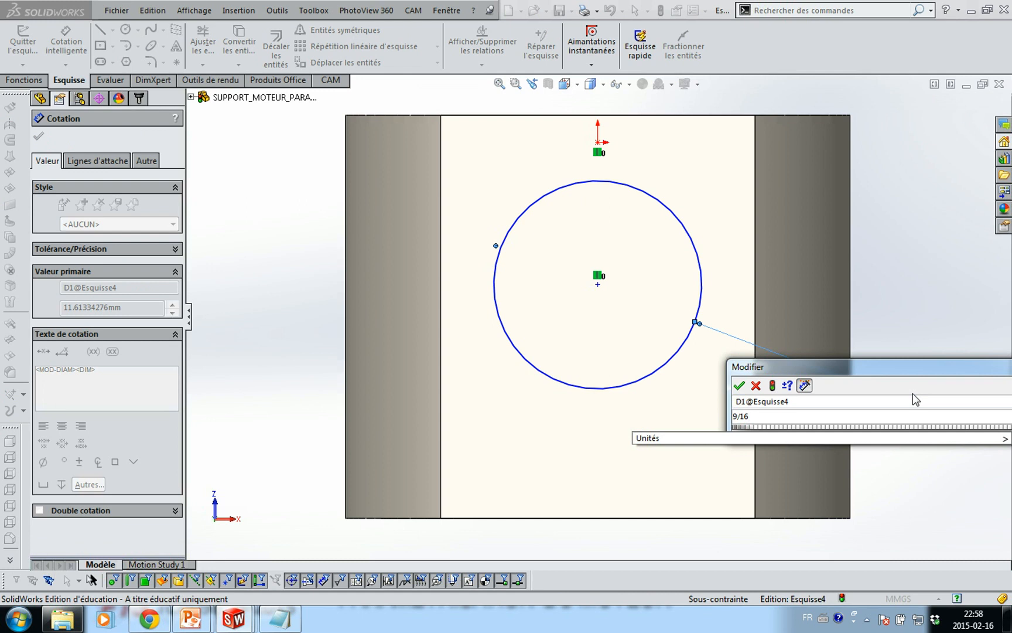
text(IN)
key(Return)
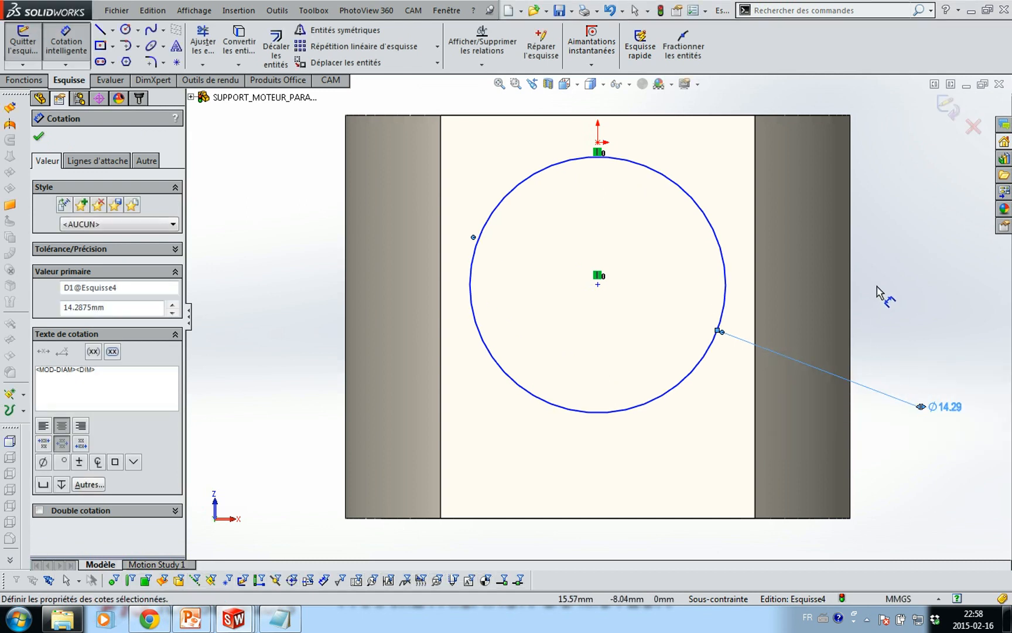
key(Escape)
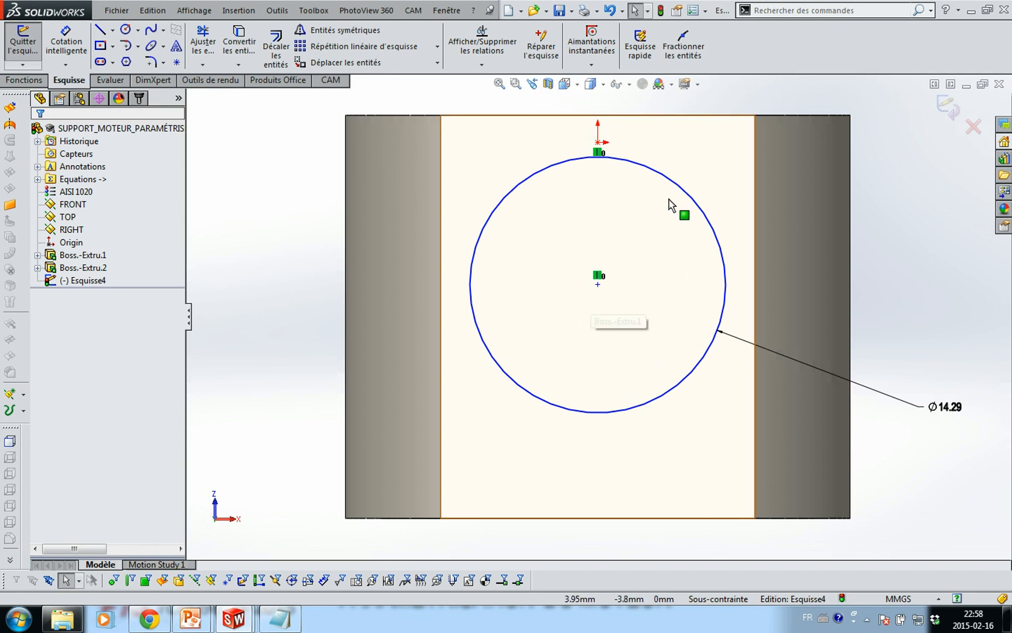
Dimension the circle 2 mm below the part's top edge
key(s)
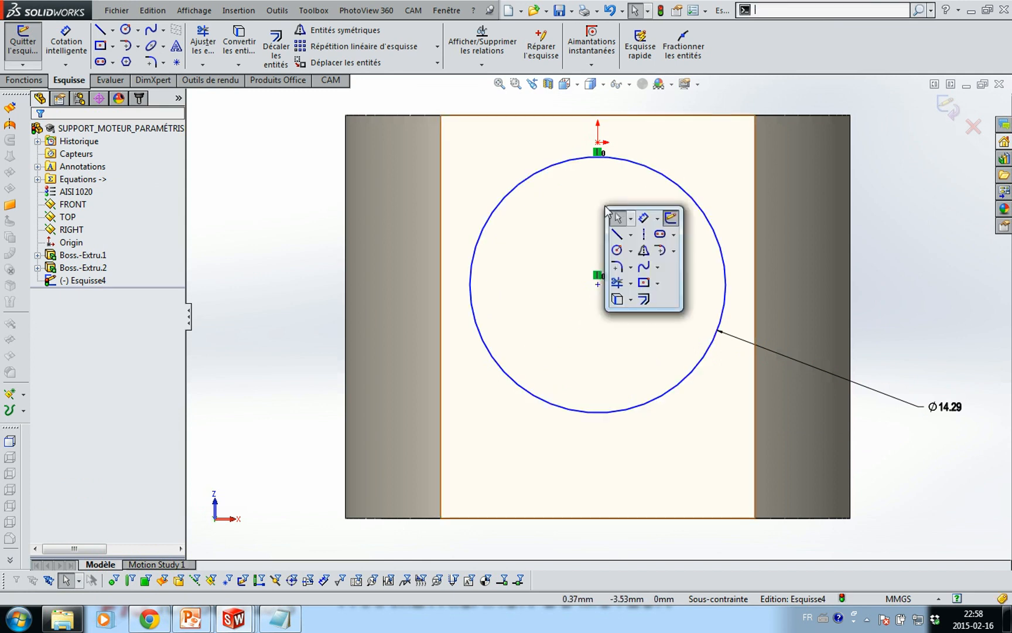
click(644, 220)
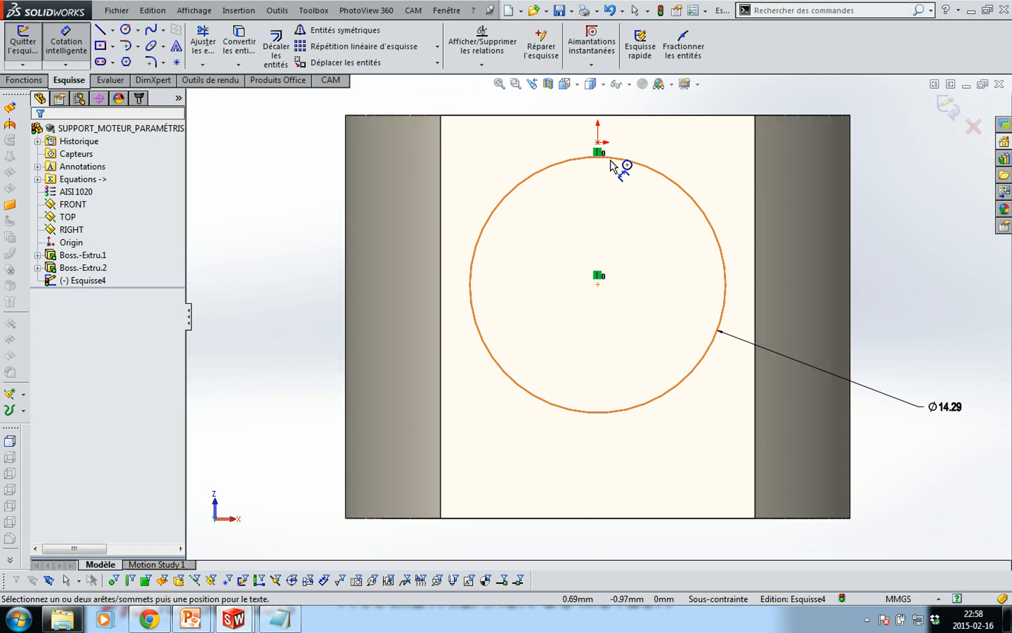
click(612, 163)
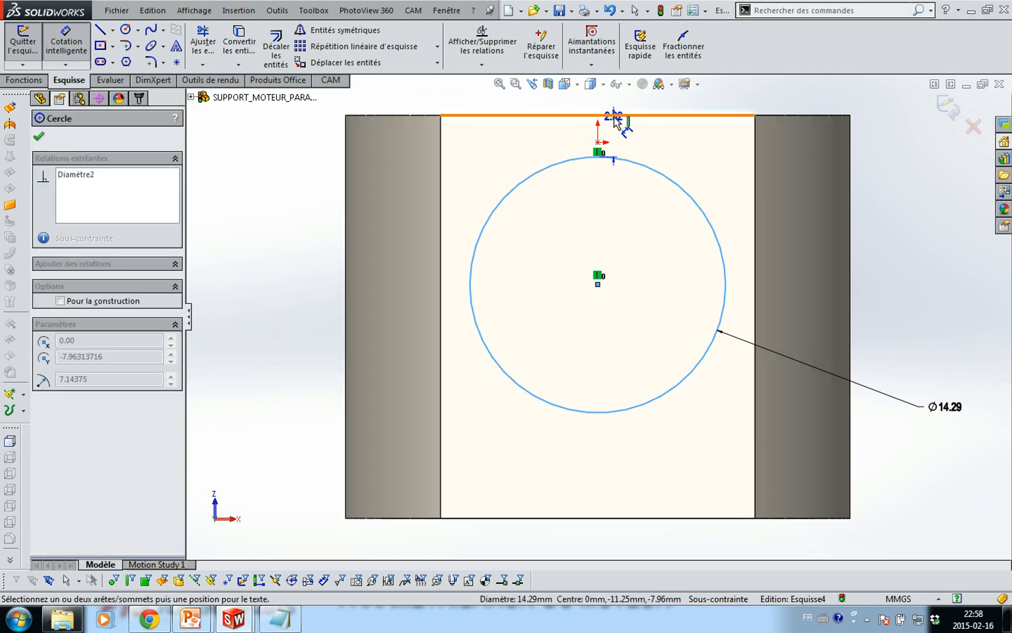
click(609, 116)
click(258, 151)
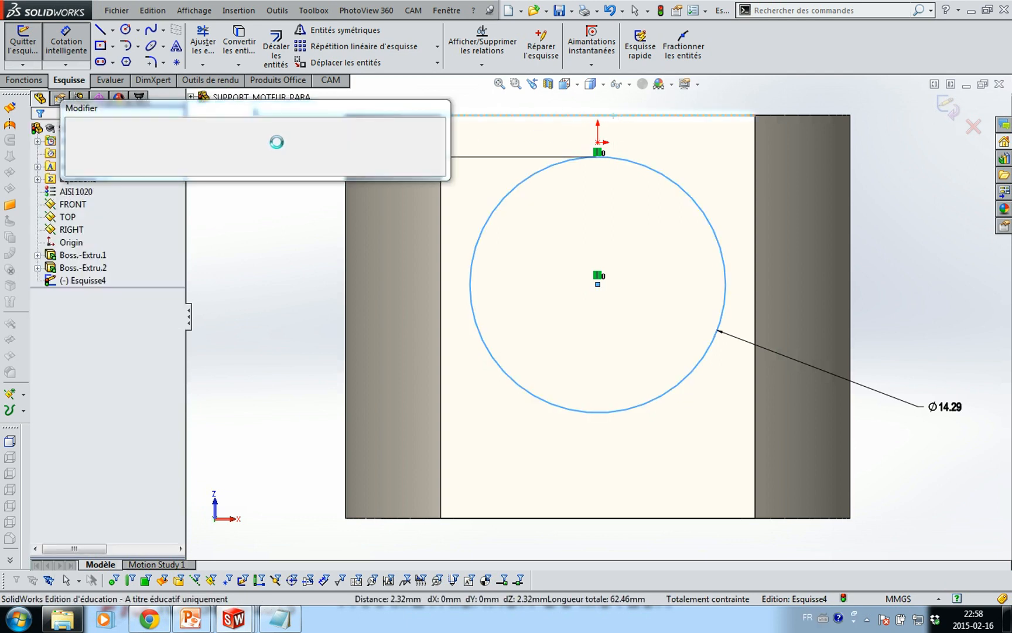
text(2)
key(Return)
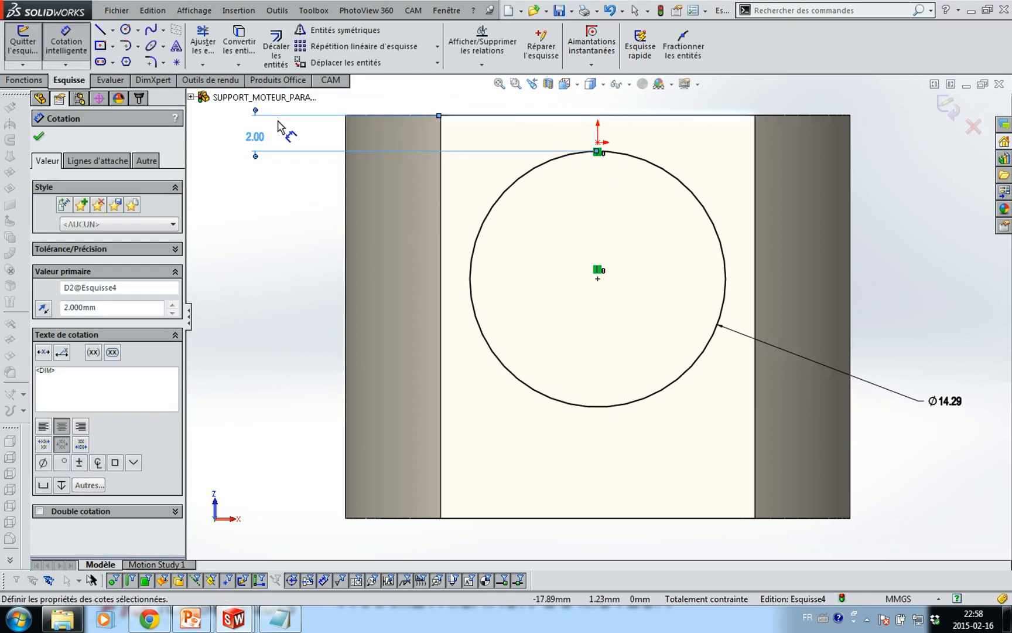
key(Escape)
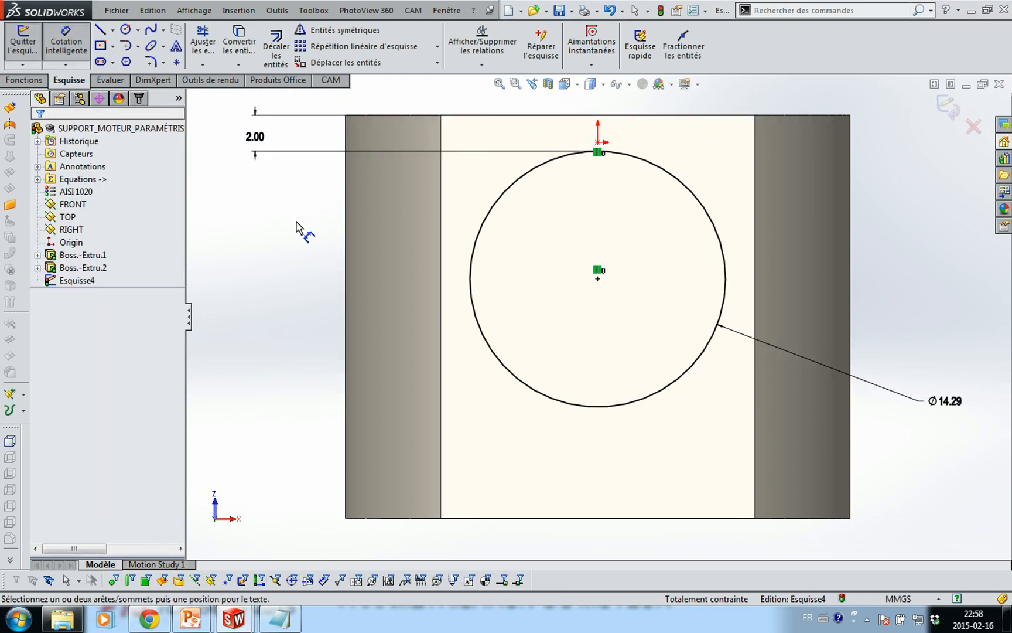
key(Escape)
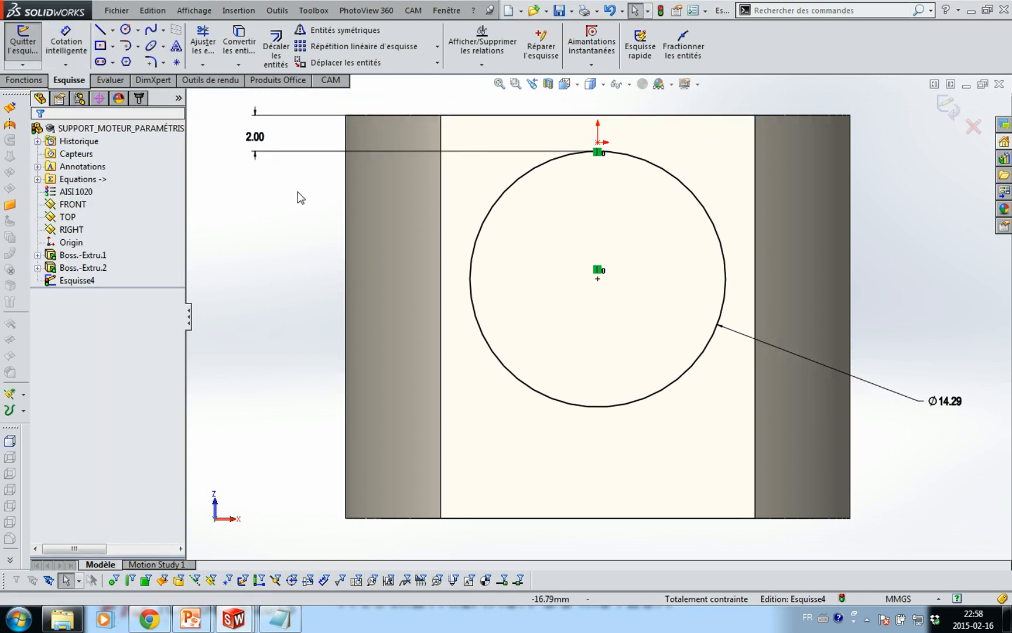
Draw a horizontal line above the part and drag its midpoint point onto the top edge
click(100, 32)
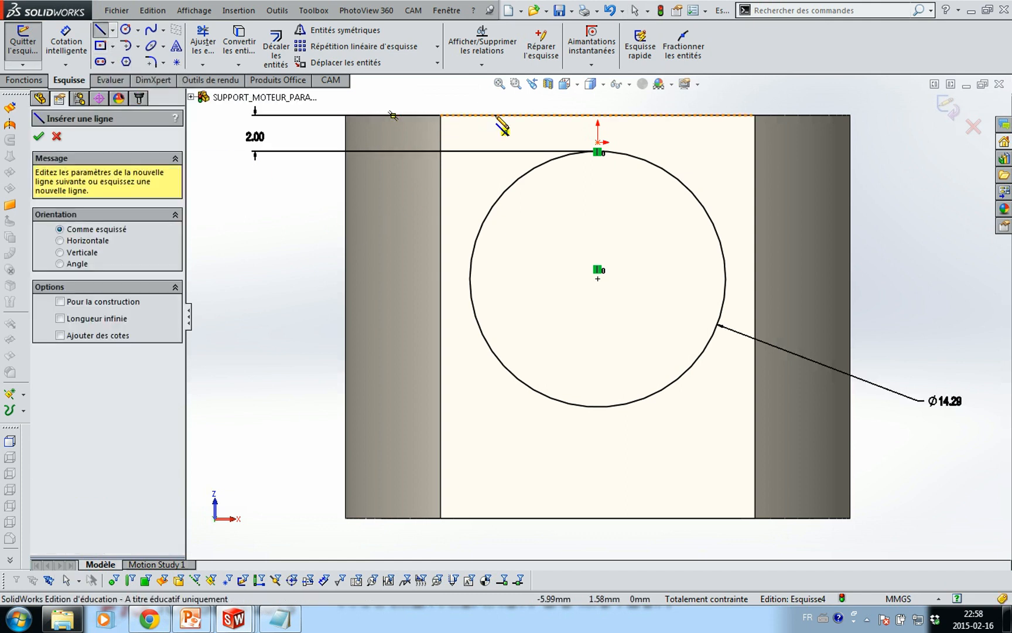
click(411, 98)
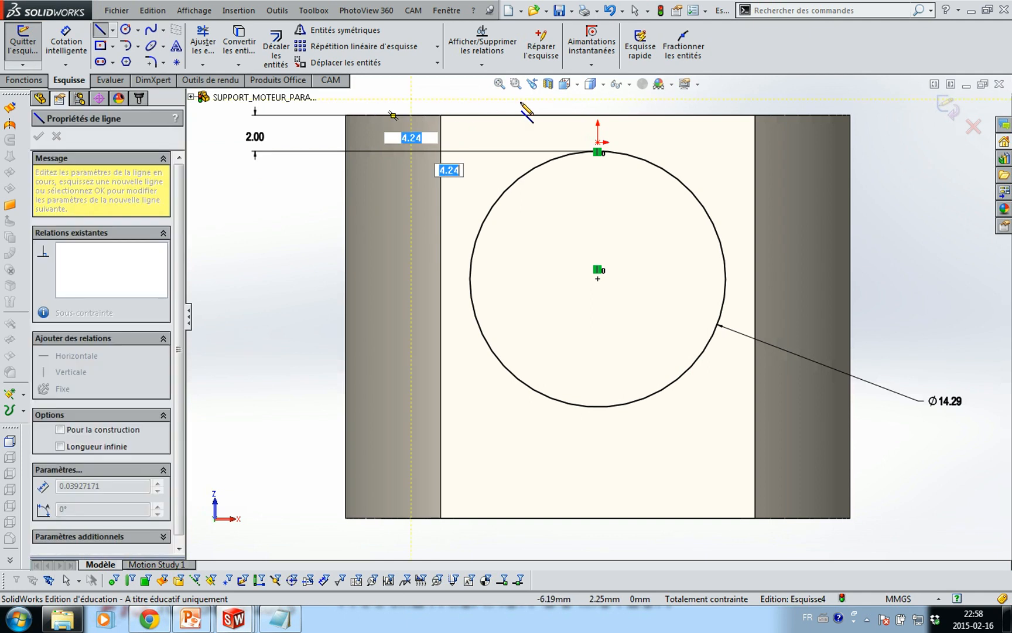
click(826, 99)
key(Escape)
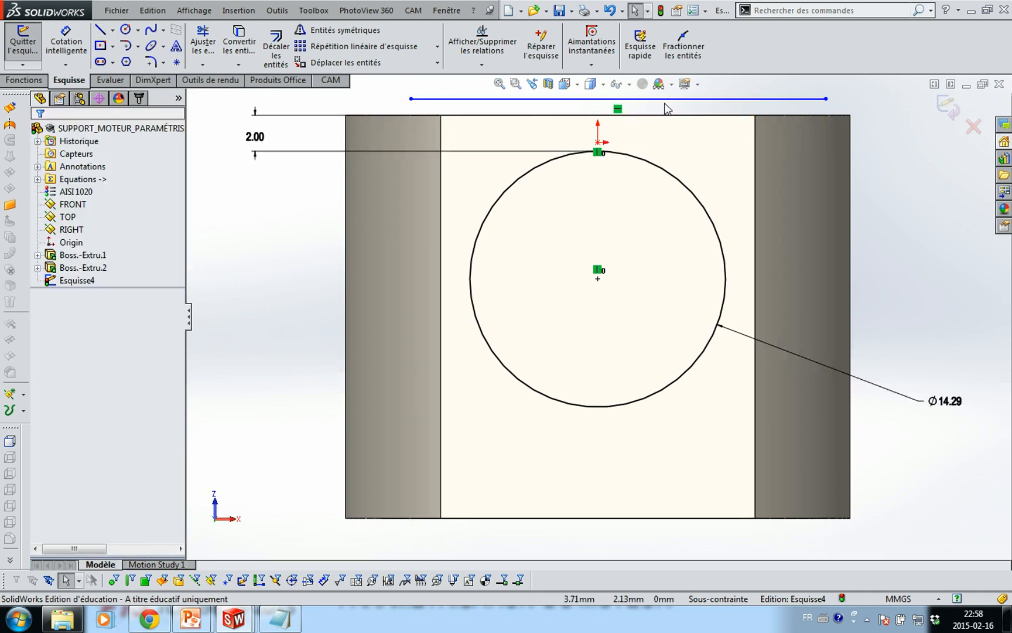
click(628, 101)
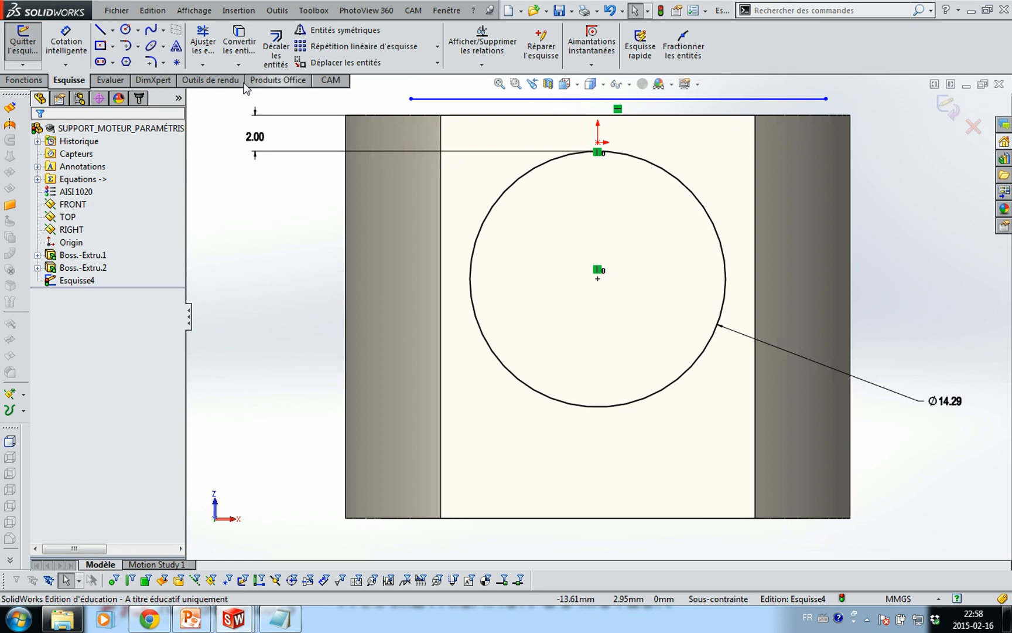
click(177, 62)
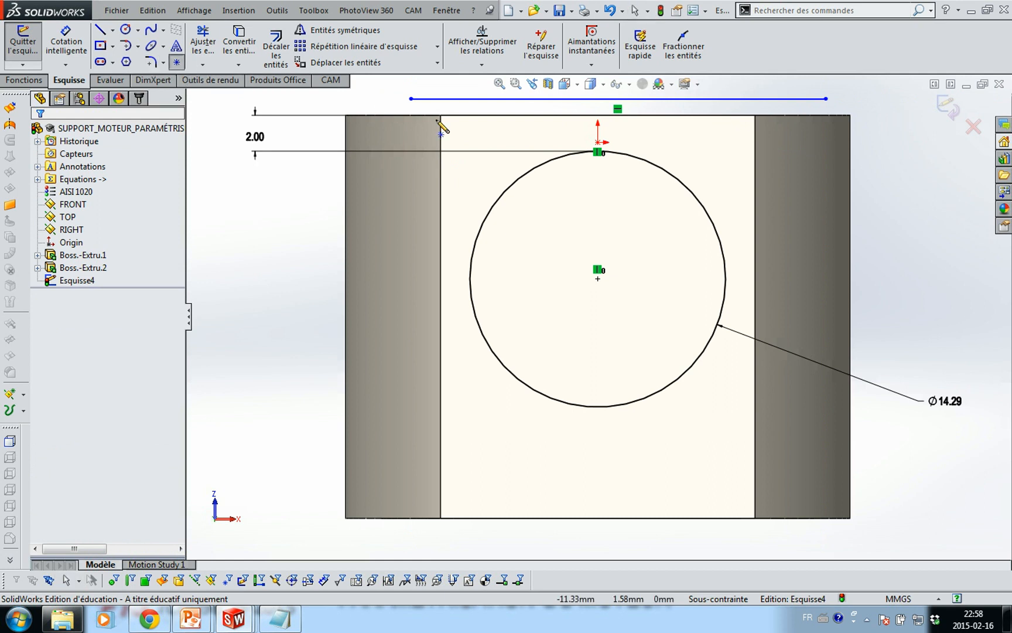
click(618, 99)
key(Escape)
click(618, 99)
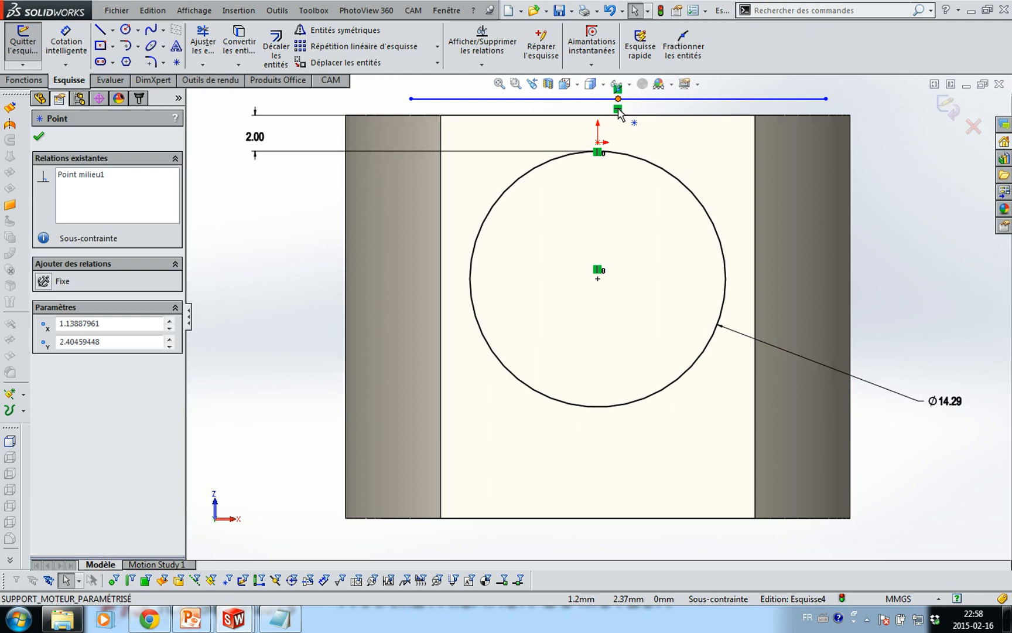
drag(618, 110, 600, 119)
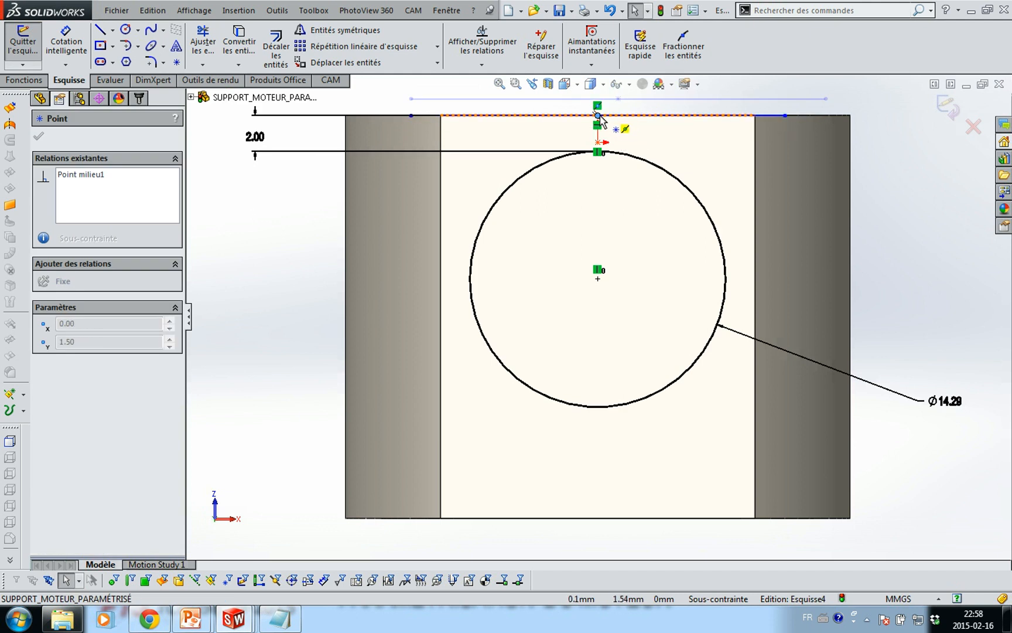
drag(600, 115, 604, 117)
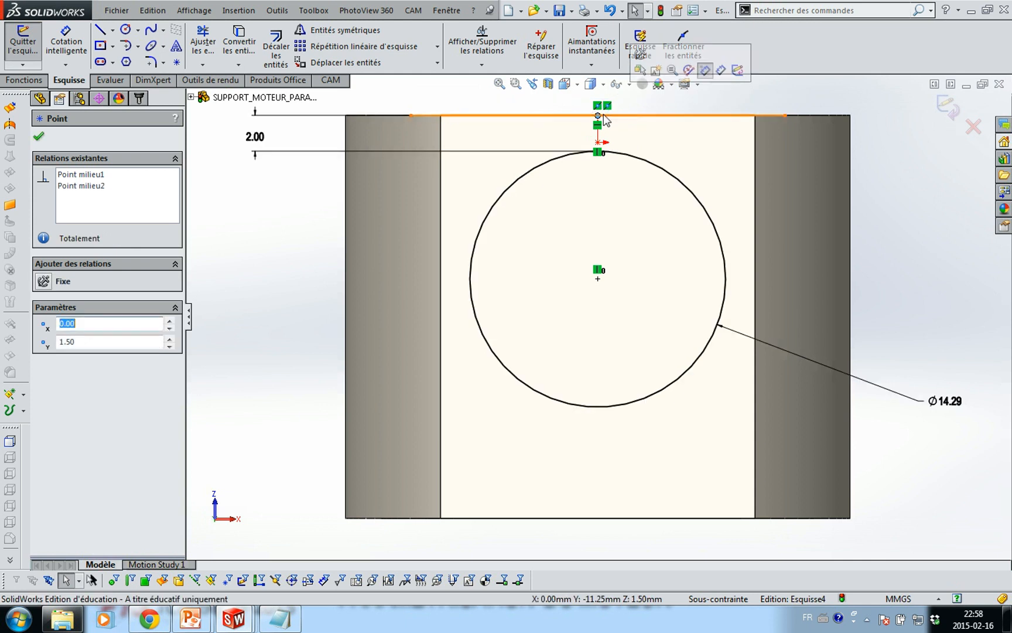
click(770, 103)
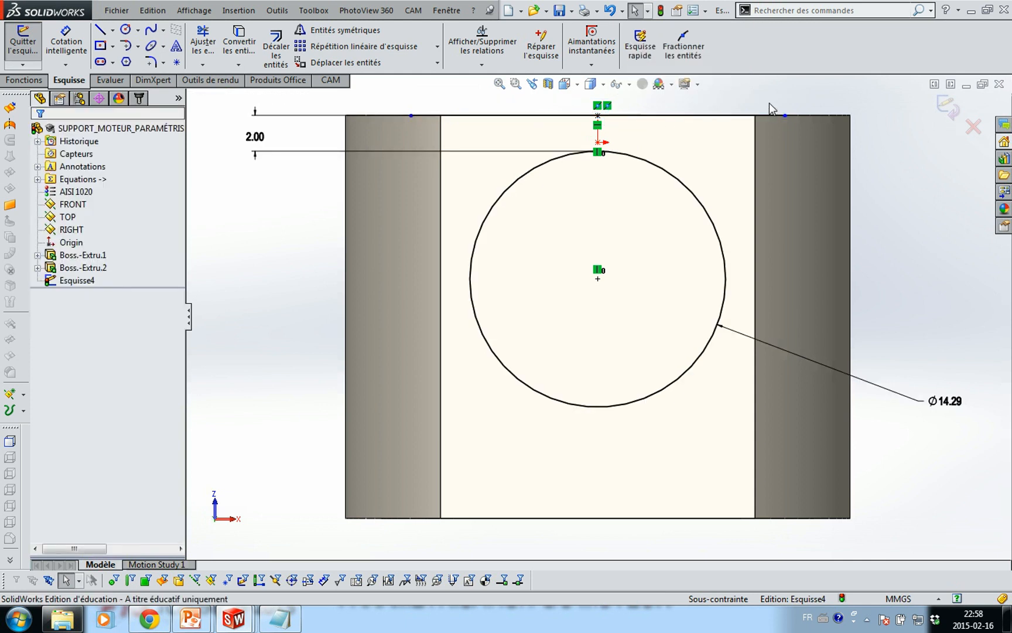
Draw two vertical lines down from the top edge on either side of the circle
click(102, 30)
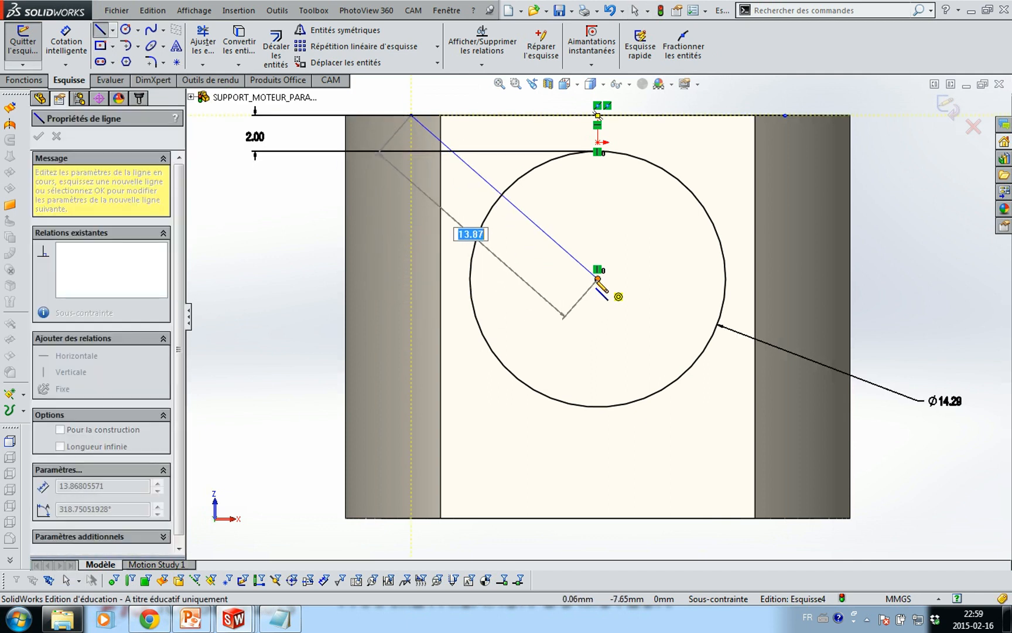
click(411, 278)
key(Escape)
key(Escape)
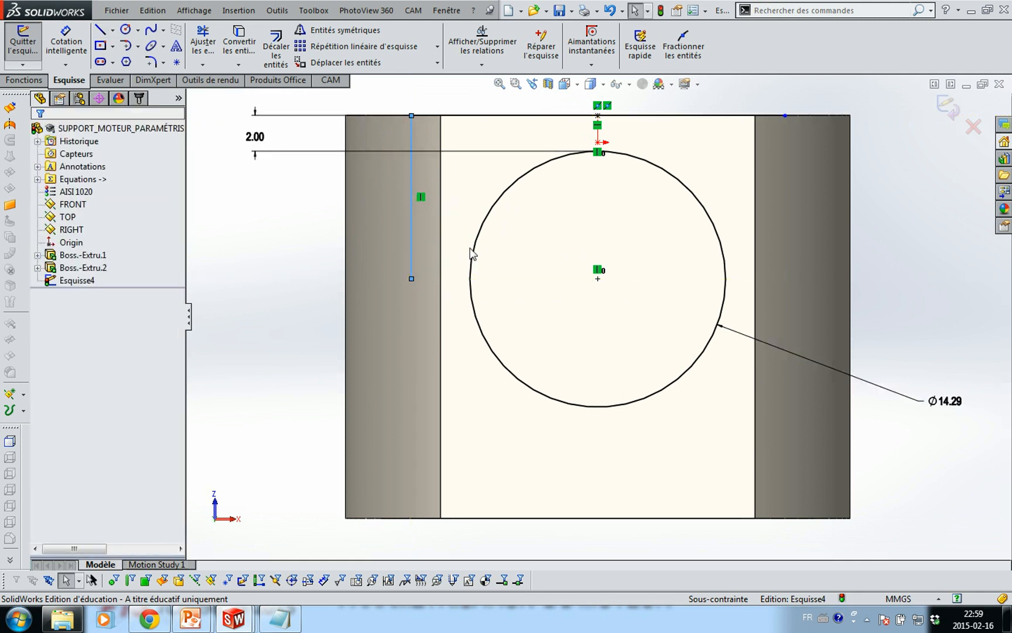
key(Escape)
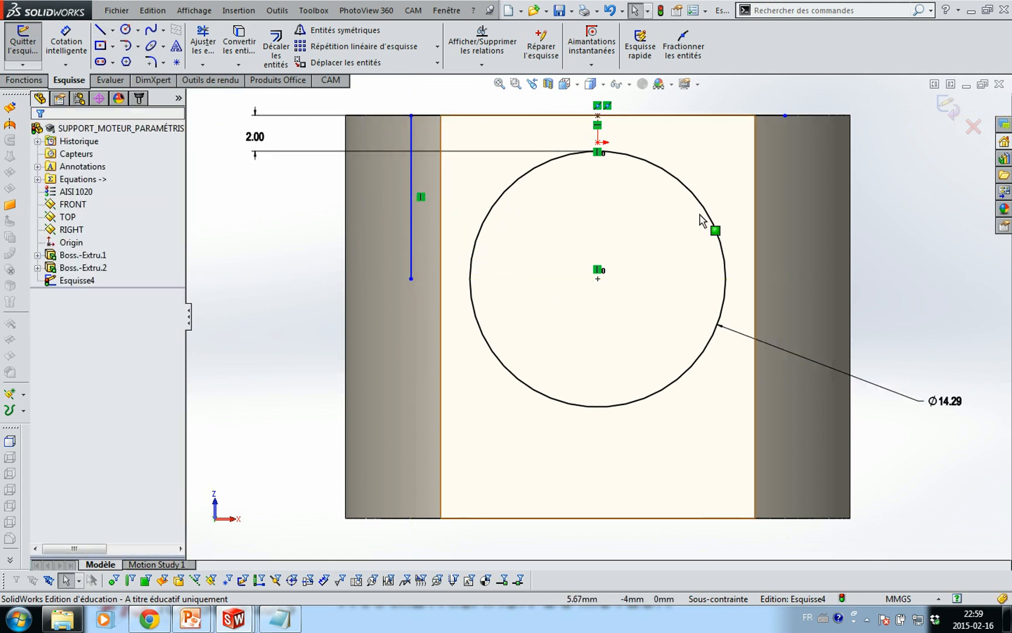
key(l)
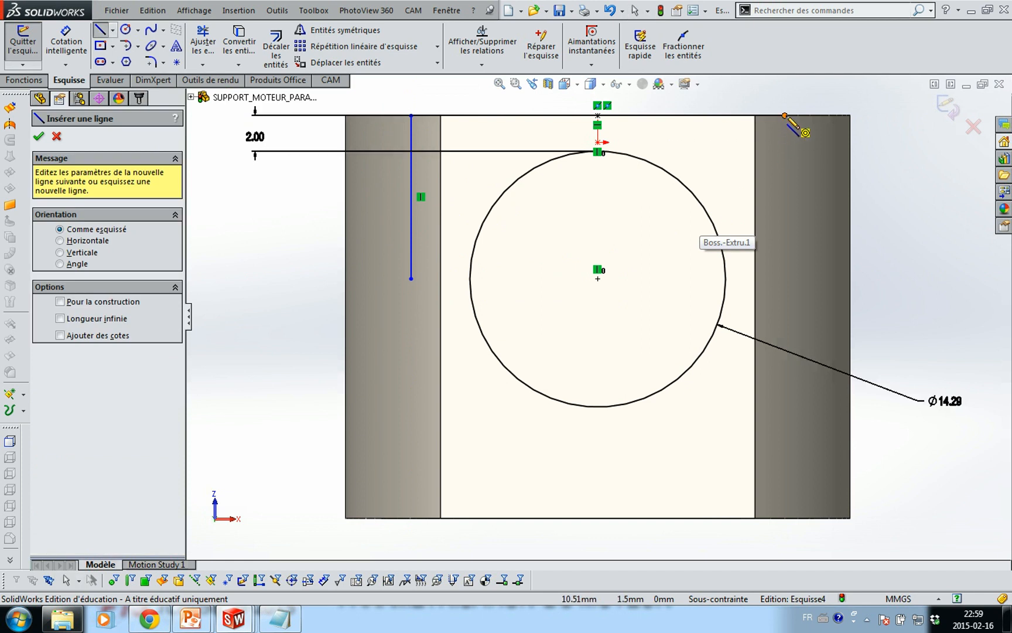
click(786, 115)
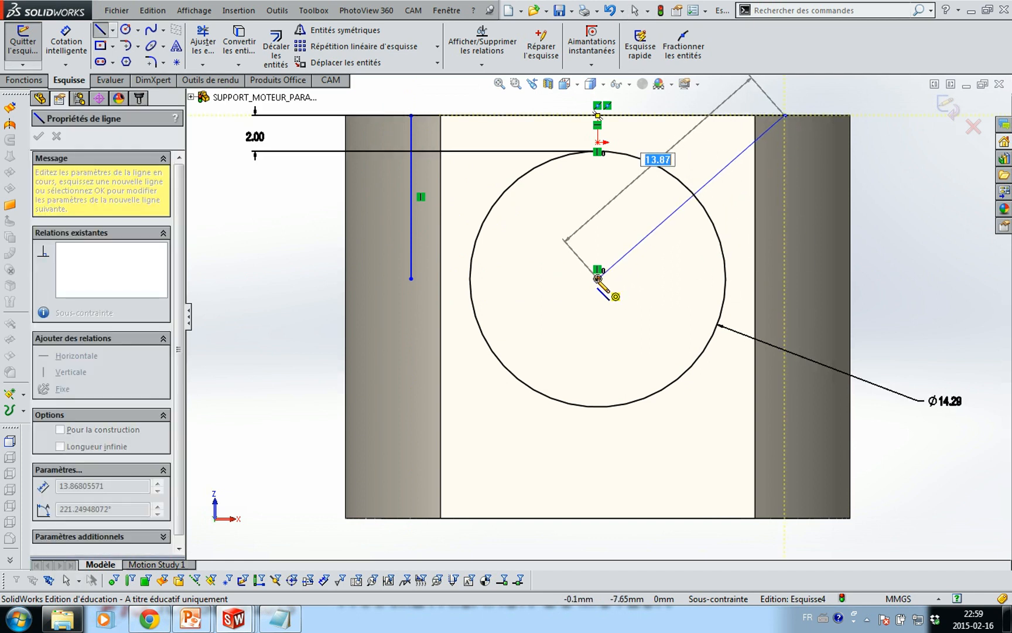
click(786, 278)
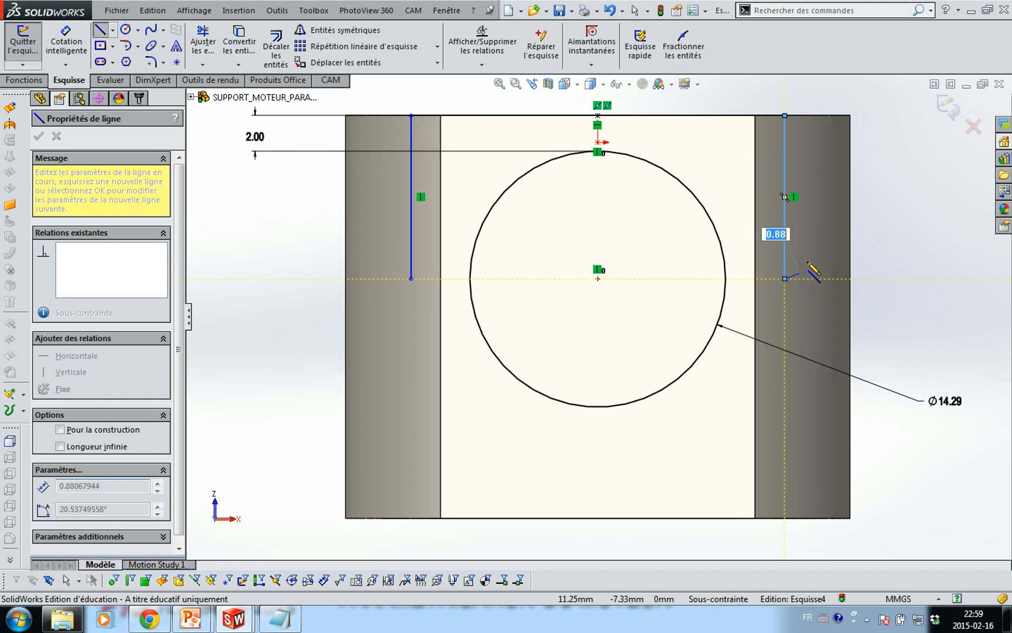
key(Escape)
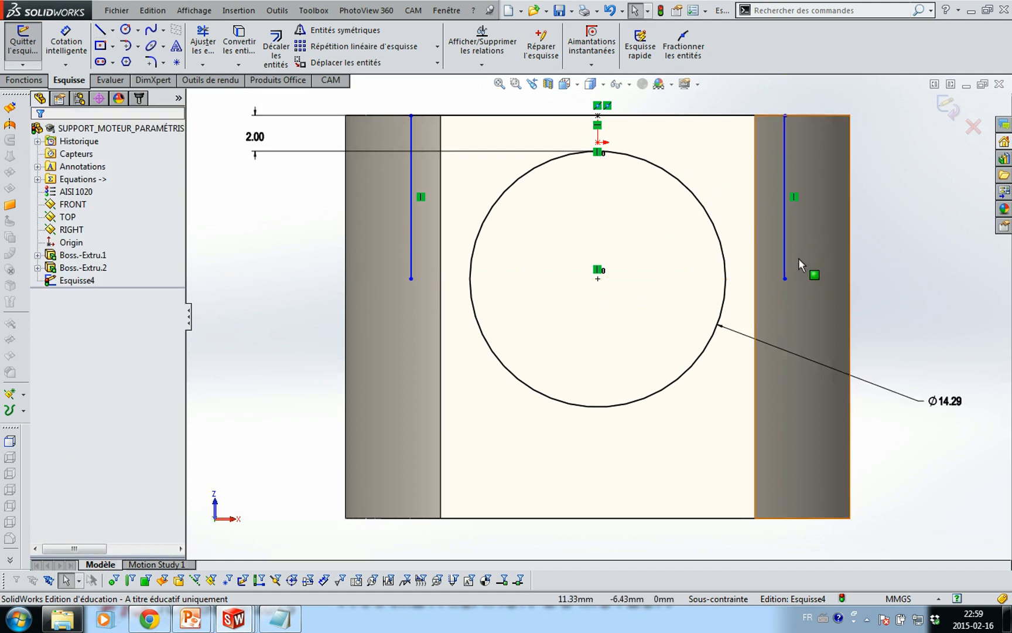
Make both lines' bottom ends horizontal with the circle centre
click(411, 279)
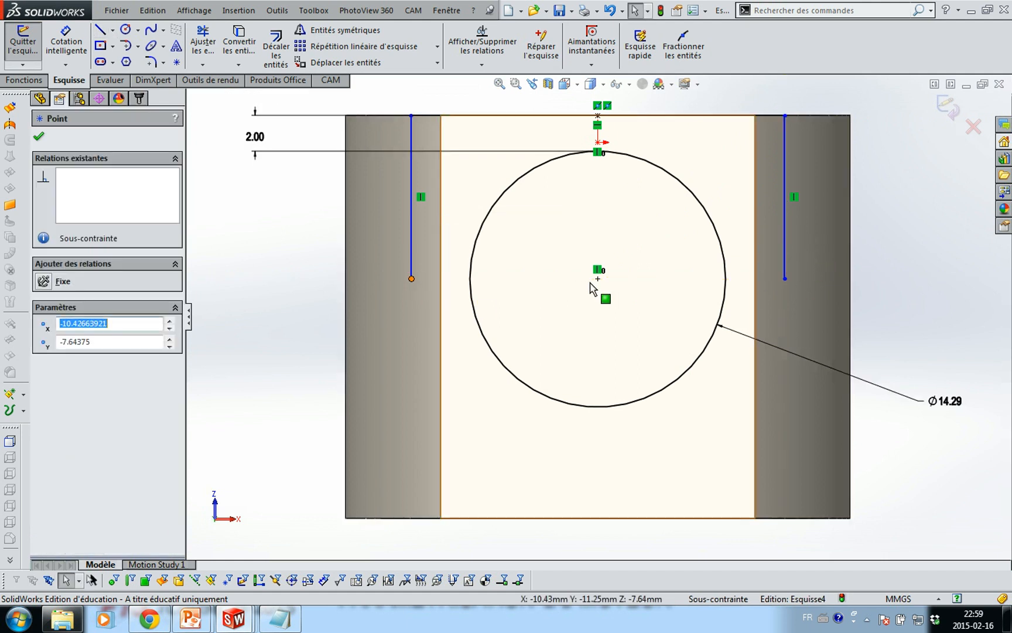
ctrl+click(598, 279)
ctrl+click(785, 279)
click(820, 221)
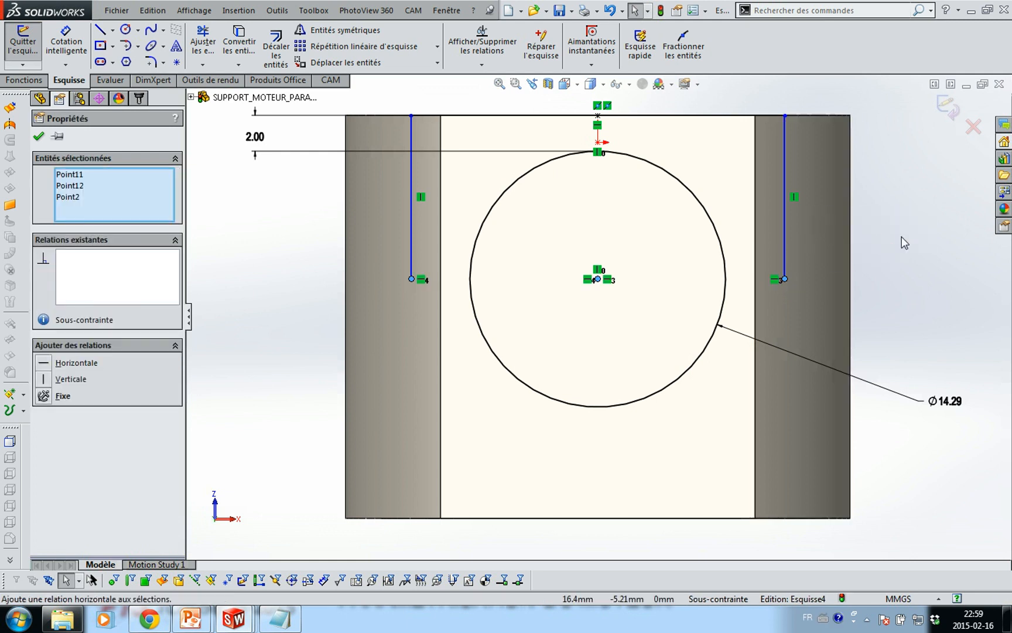
click(902, 237)
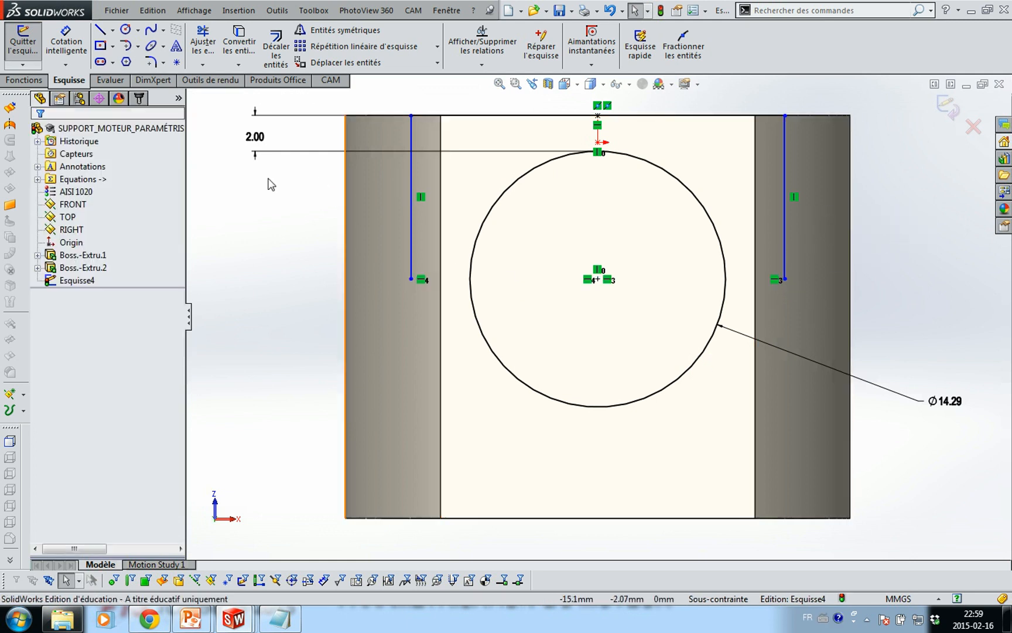
Join the two vertical lines' lower ends with a tangent arc
click(137, 48)
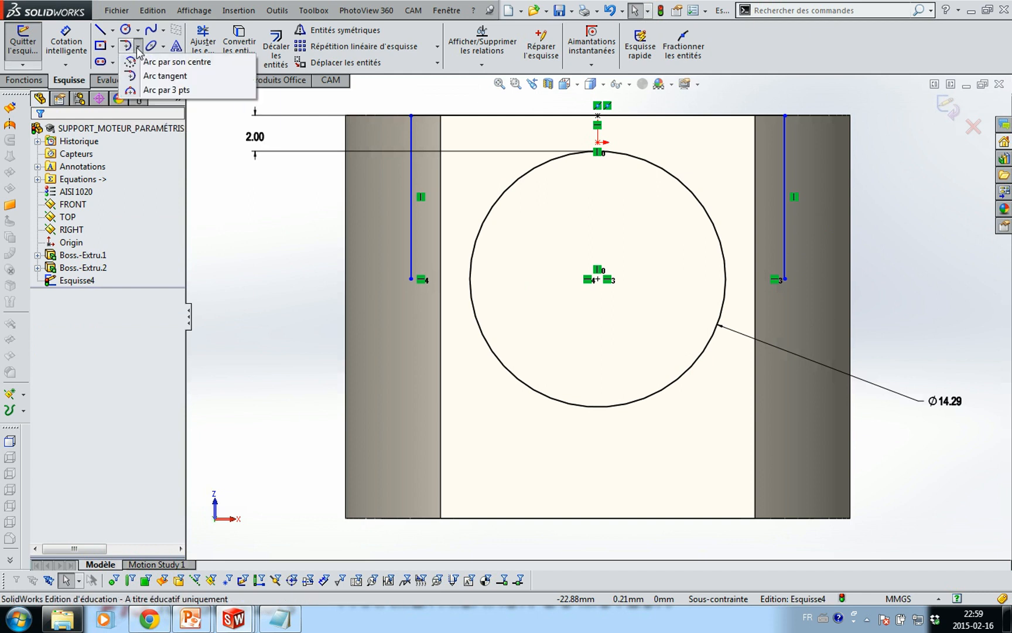
click(147, 77)
click(411, 279)
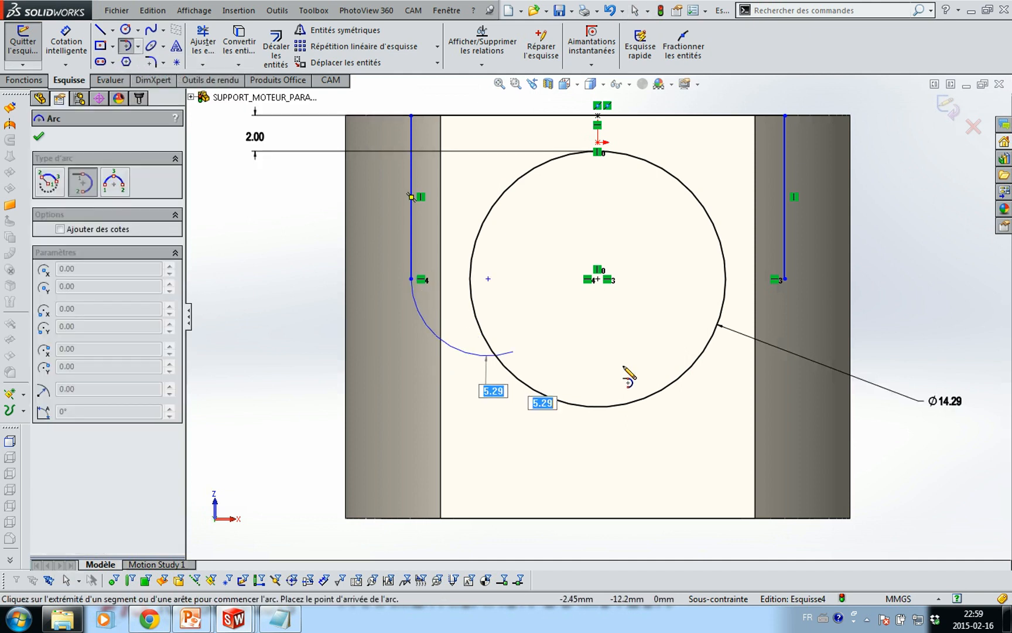
click(786, 279)
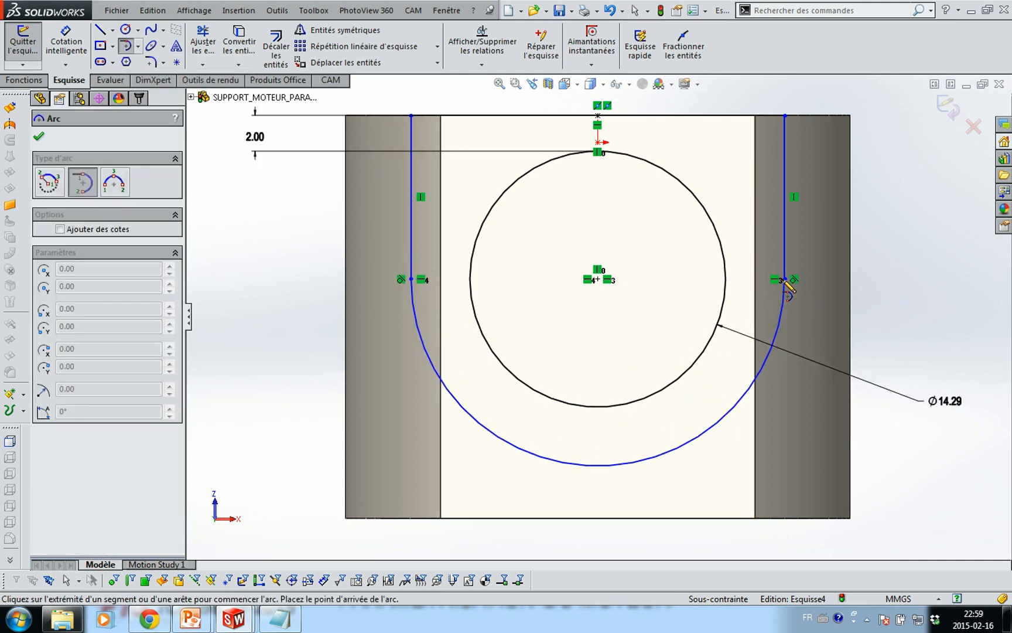
key(Escape)
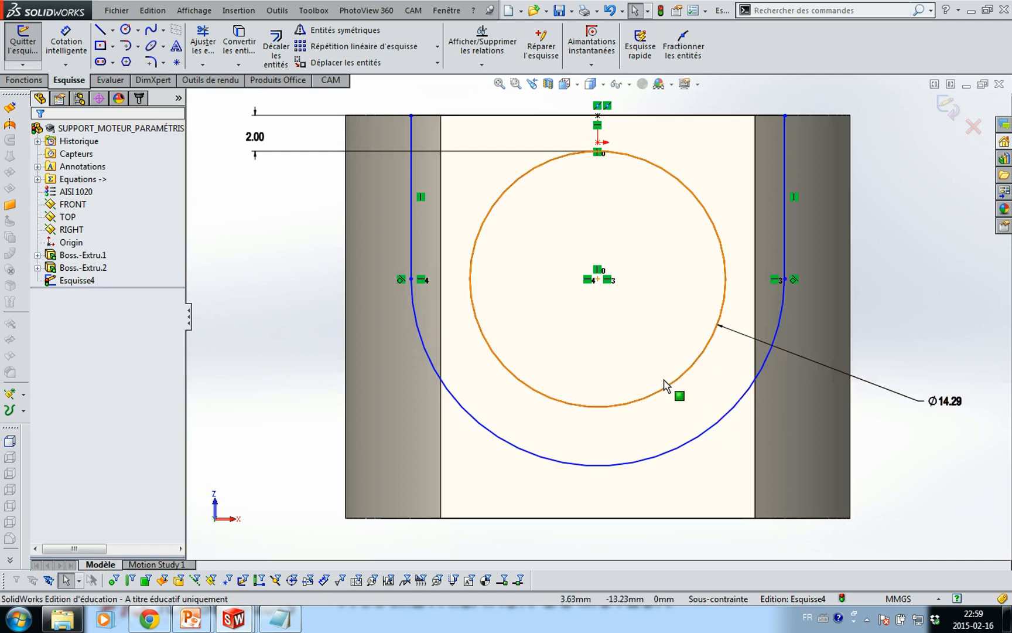
Begin a Smart Dimension by picking the circle
key(s)
click(673, 420)
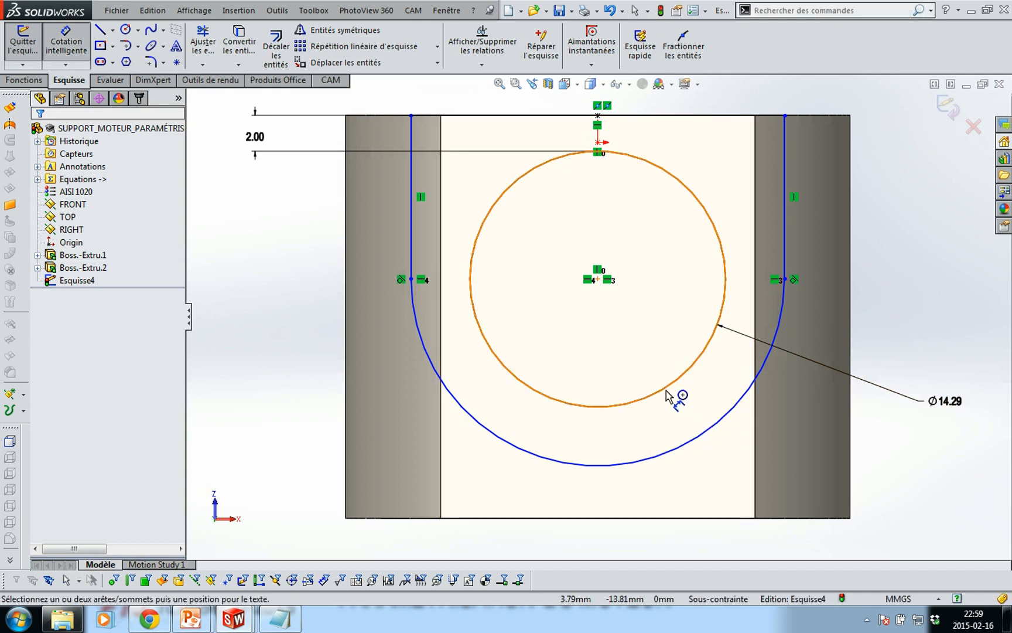
click(667, 392)
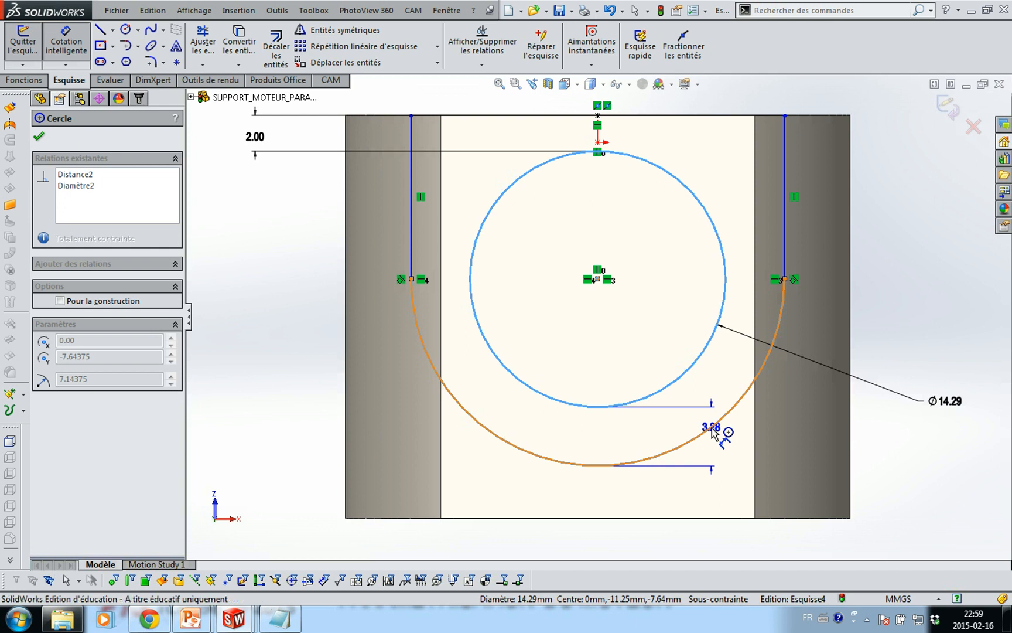
Set the gap between the circle and the U-shaped arc to 2 mm
click(714, 432)
click(897, 439)
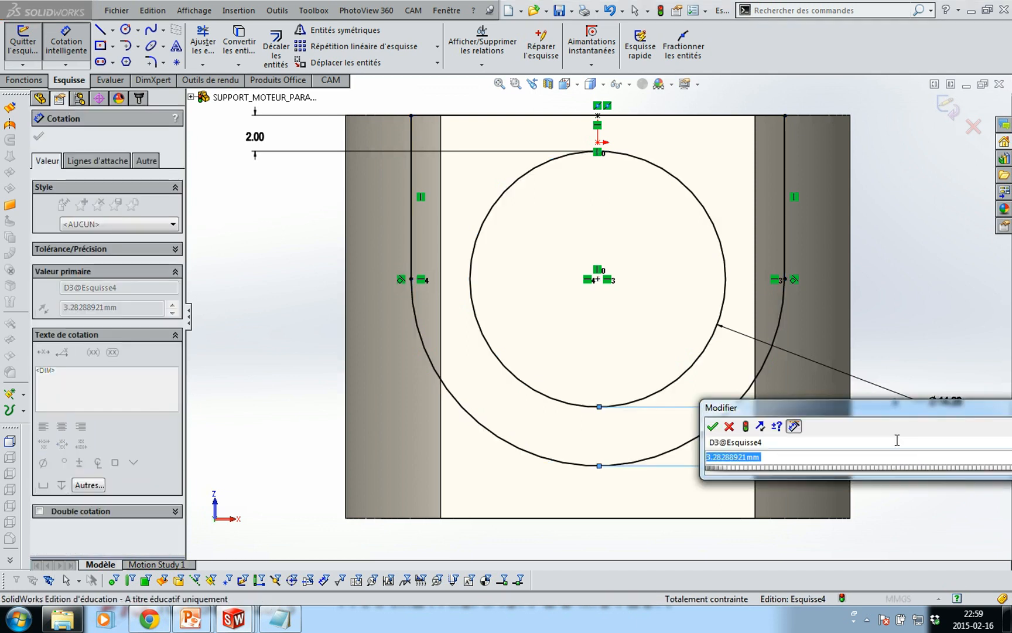
text(2)
key(Return)
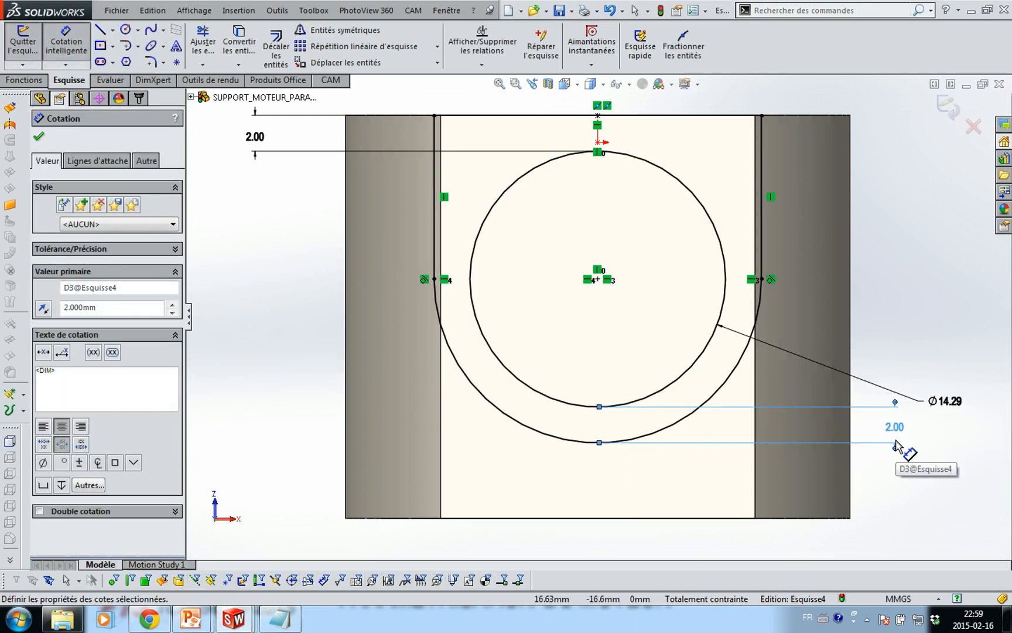
key(Escape)
mouse_move(865, 201)
middle_down()
mouse_move(866, 272)
mouse_move(822, 296)
mouse_move(817, 317)
middle_up()
scroll(867, 272, up, 4)
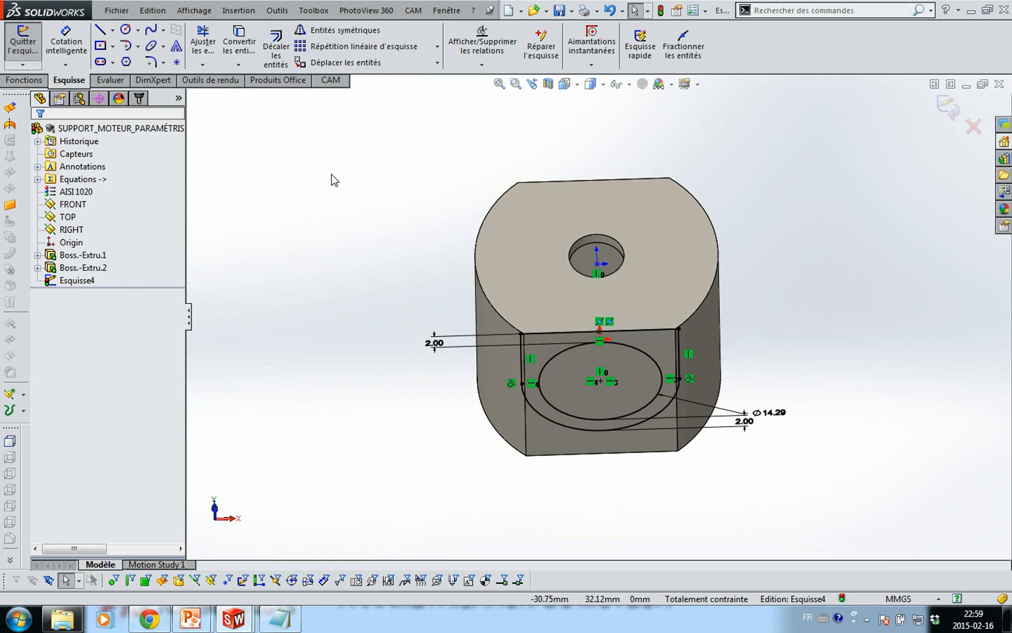
Extrude Esquisse4 to a depth of 0.75 in
click(24, 80)
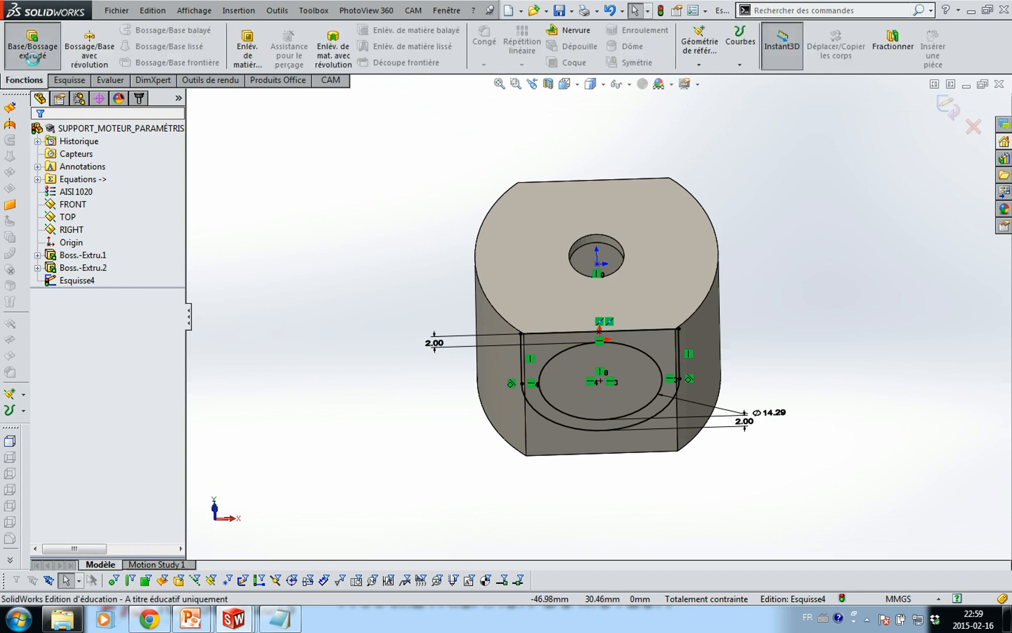
click(32, 44)
middle_drag(328, 274, 324, 329)
drag(141, 267, 25, 269)
text(.)
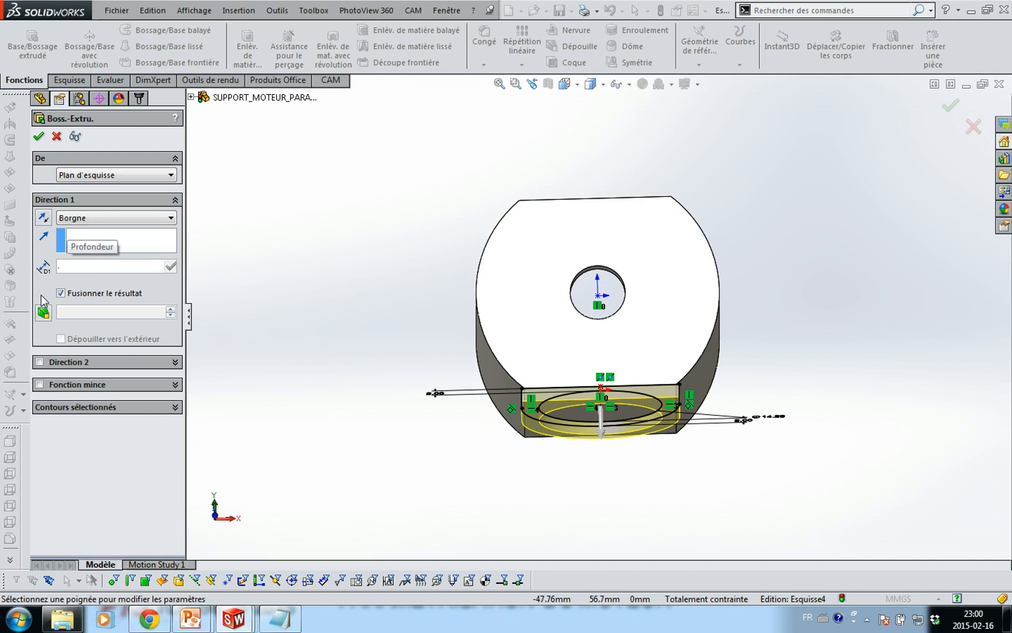
text(75in)
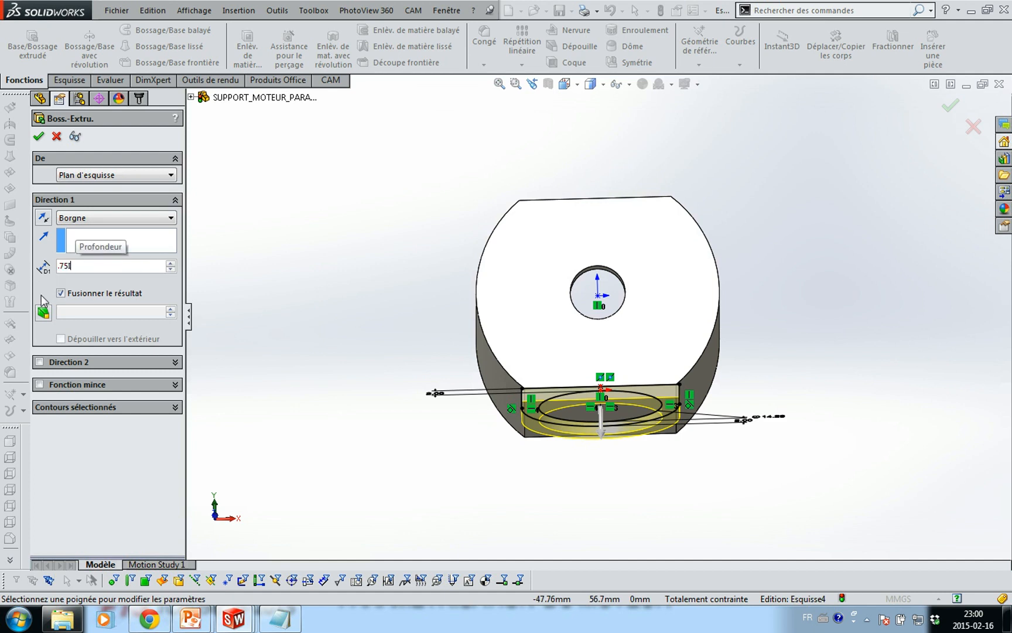
key(Return)
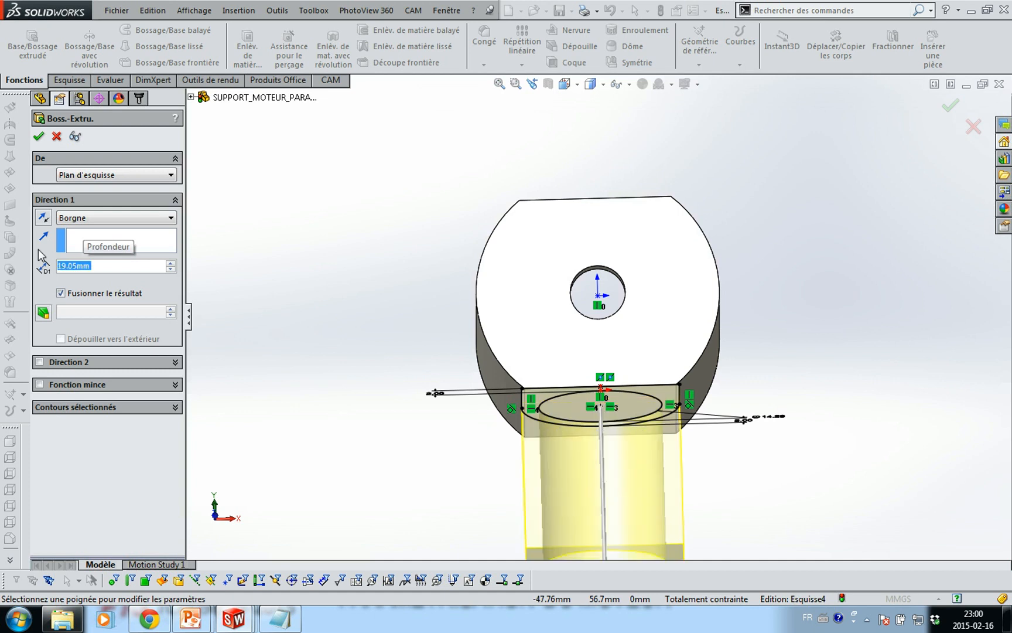
Add a second direction 'Jusqu'à la prochaine surface' and accept the extrusion
click(39, 361)
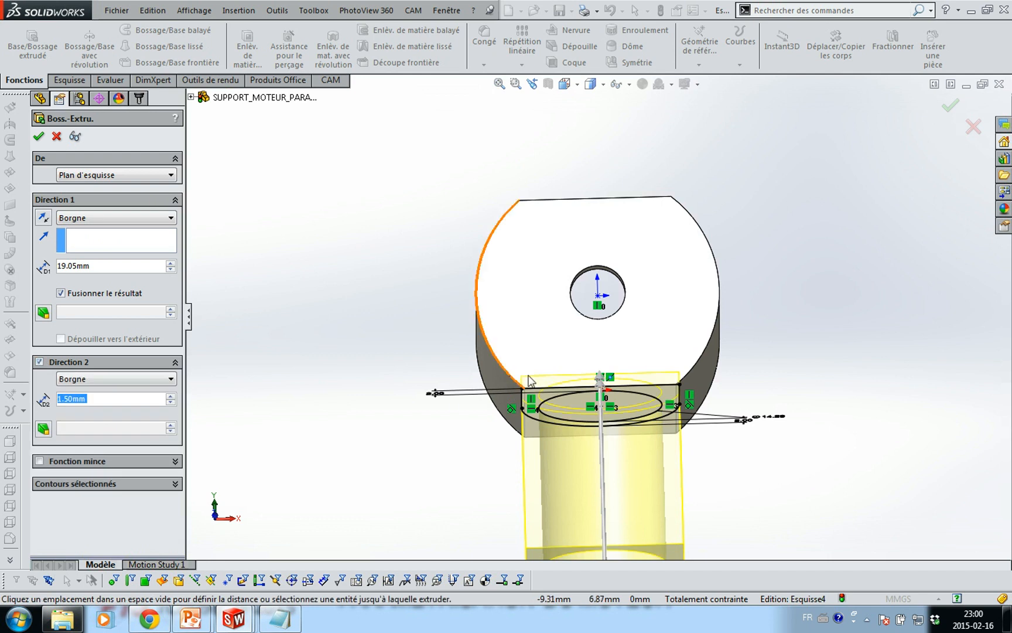
scroll(506, 411, down, 5)
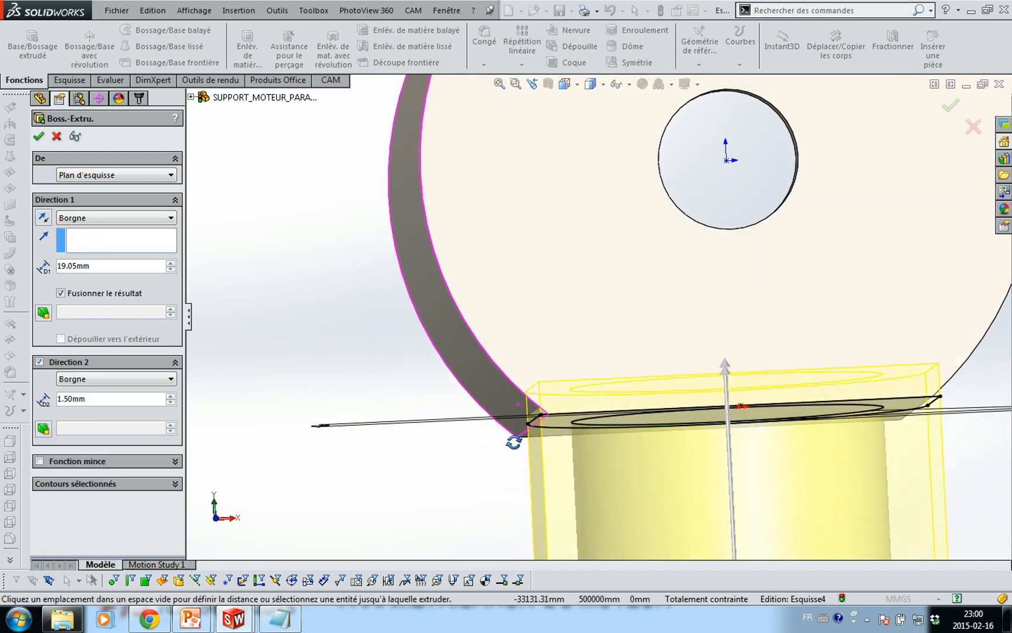
middle_drag(513, 432, 545, 399)
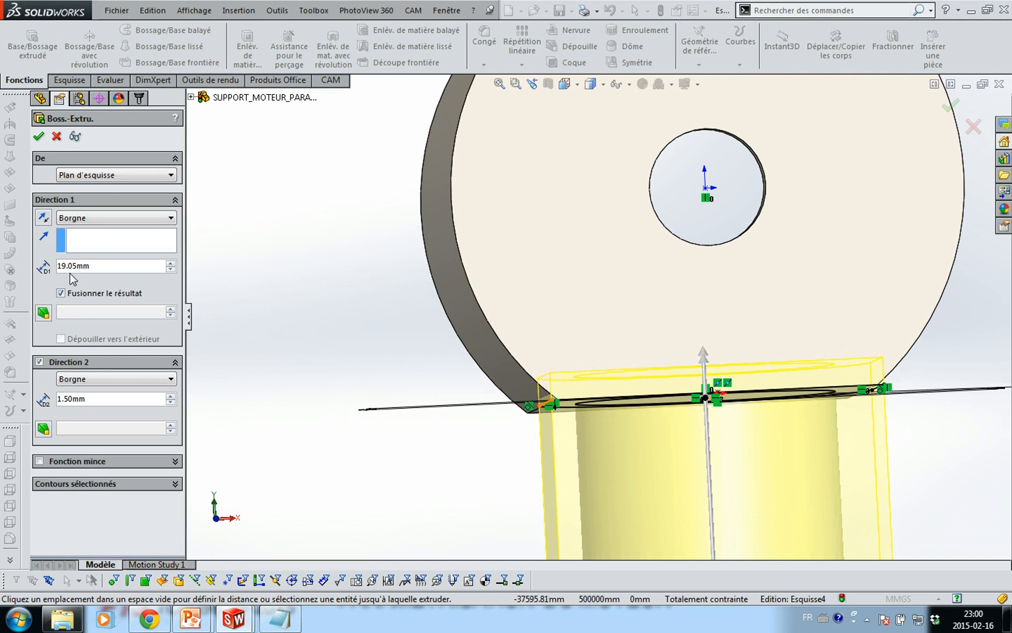
click(116, 378)
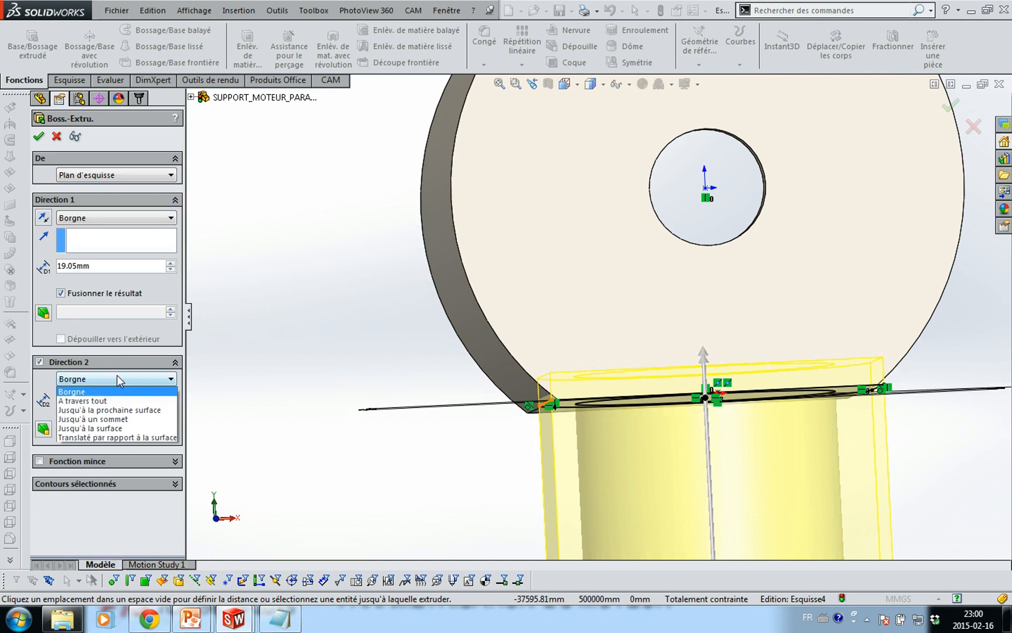
click(135, 410)
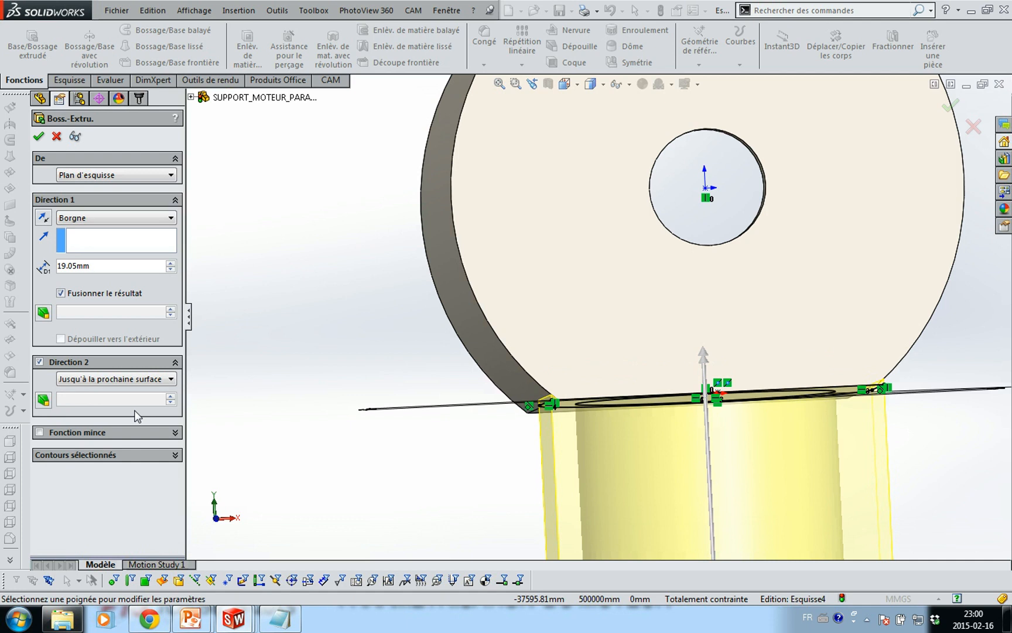
click(39, 137)
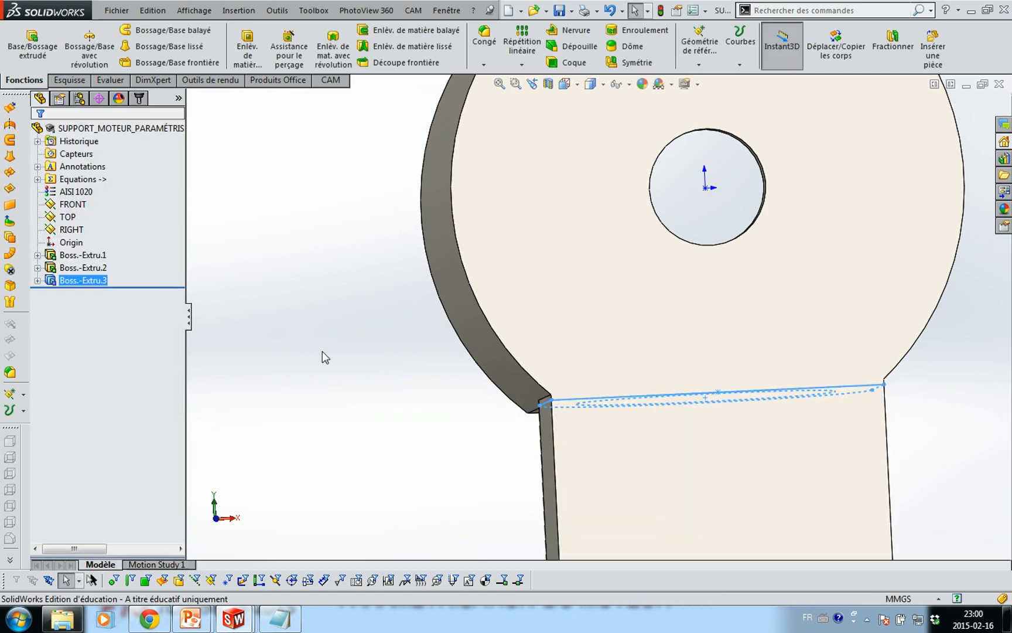
click(322, 351)
scroll(316, 340, up, 2)
scroll(328, 346, up, 3)
Orbit the support part into a three-quarter 3D view
middle_drag(346, 359, 232, 295)
key(Escape)
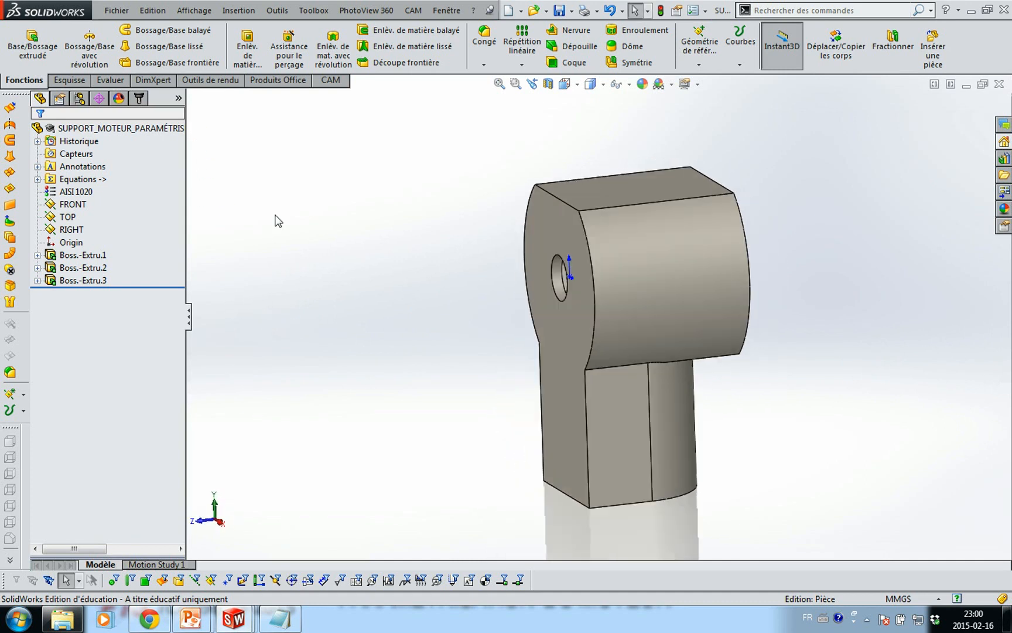
Fillet the two top edges and two side edges with radius =R (1.5 mm)
click(485, 66)
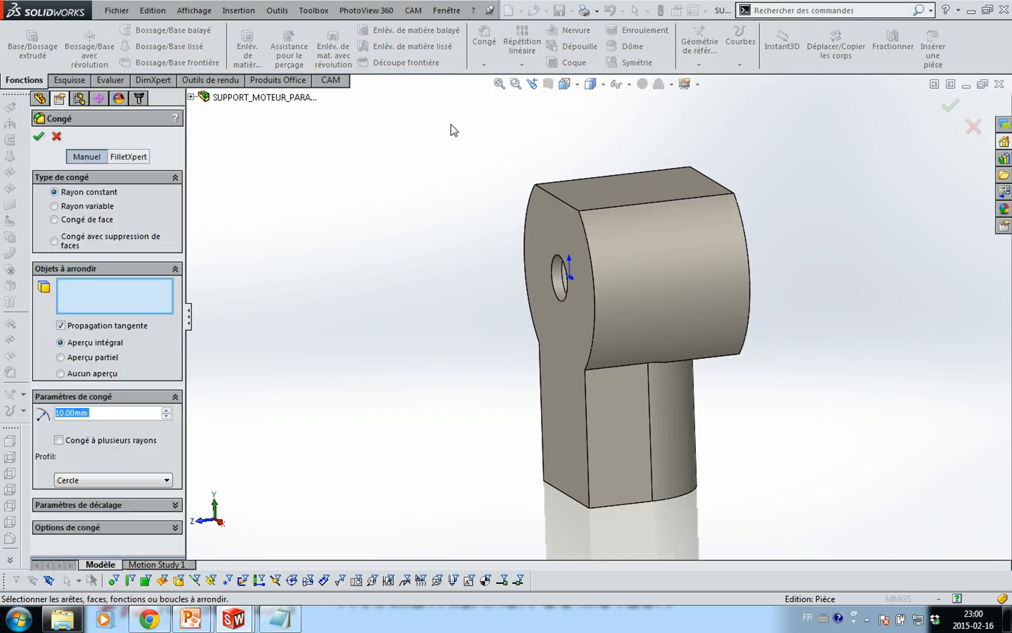
text(2)
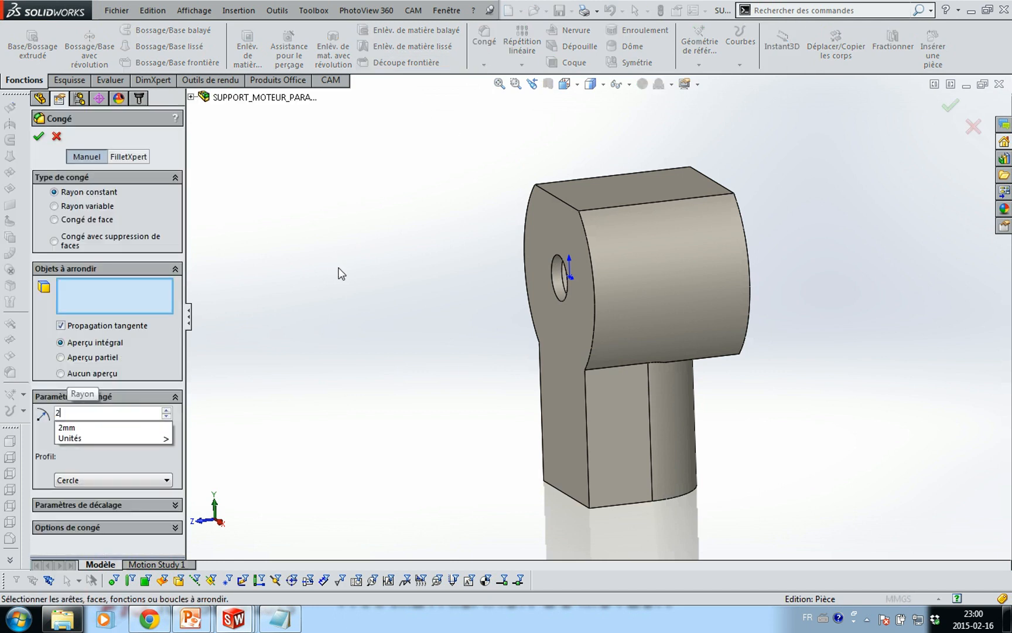
key(BackSpace)
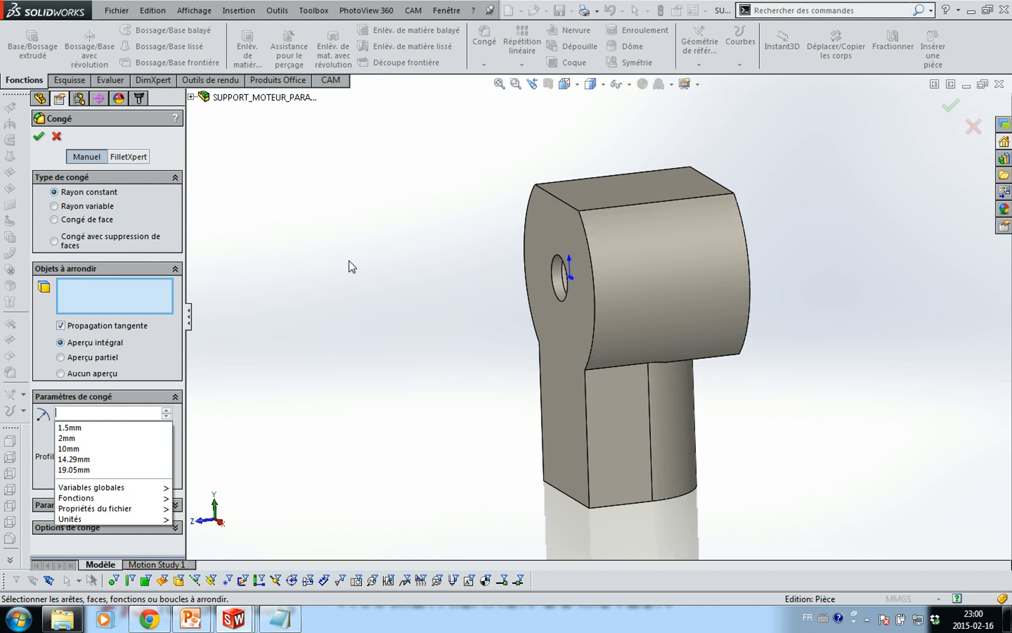
text(=R)
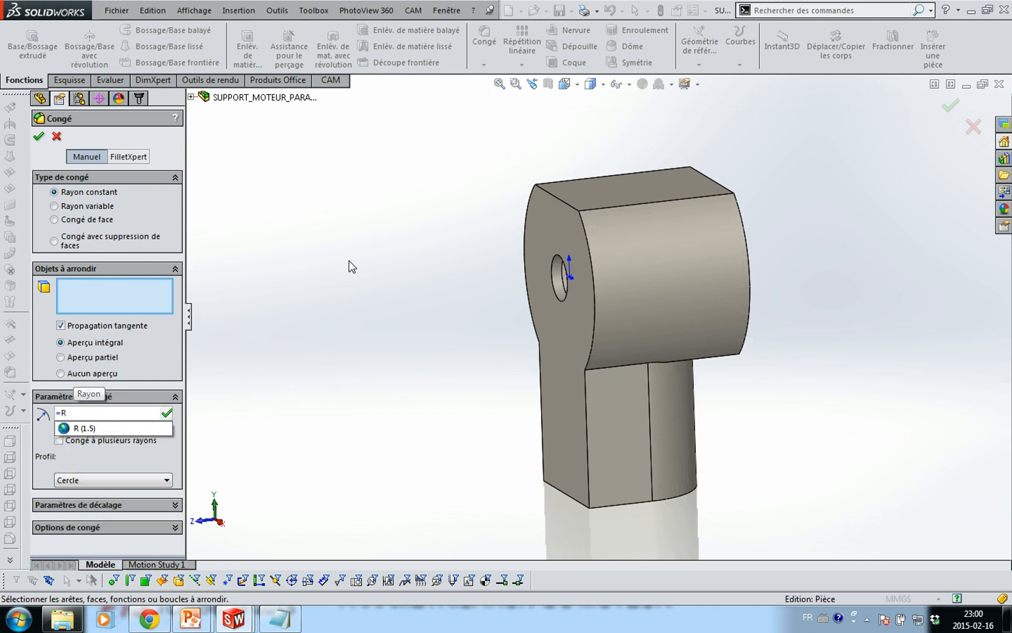
key(Return)
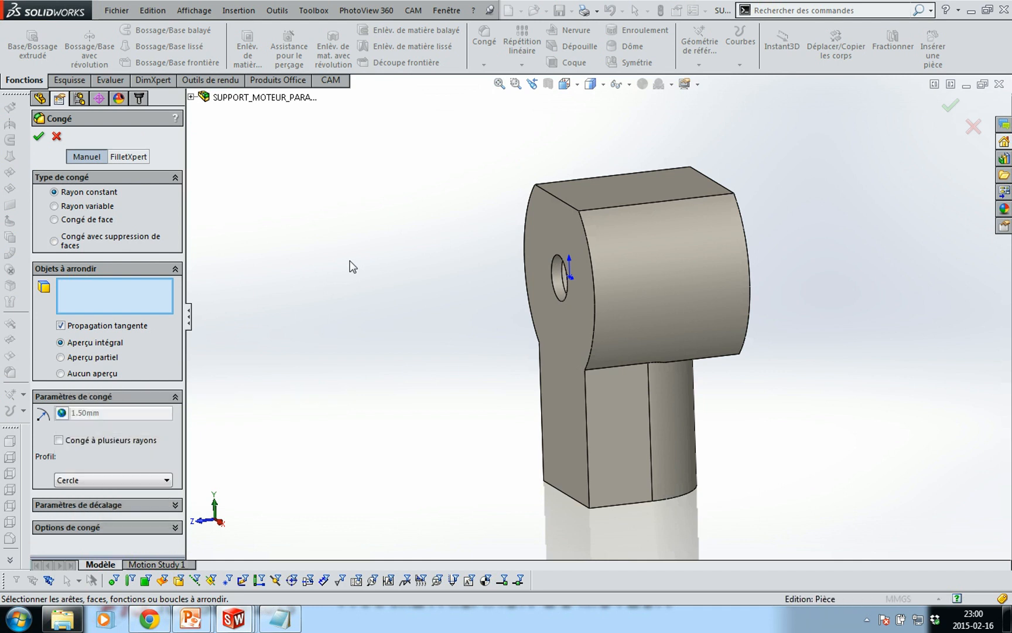
click(609, 211)
click(582, 181)
middle_drag(772, 374, 640, 302)
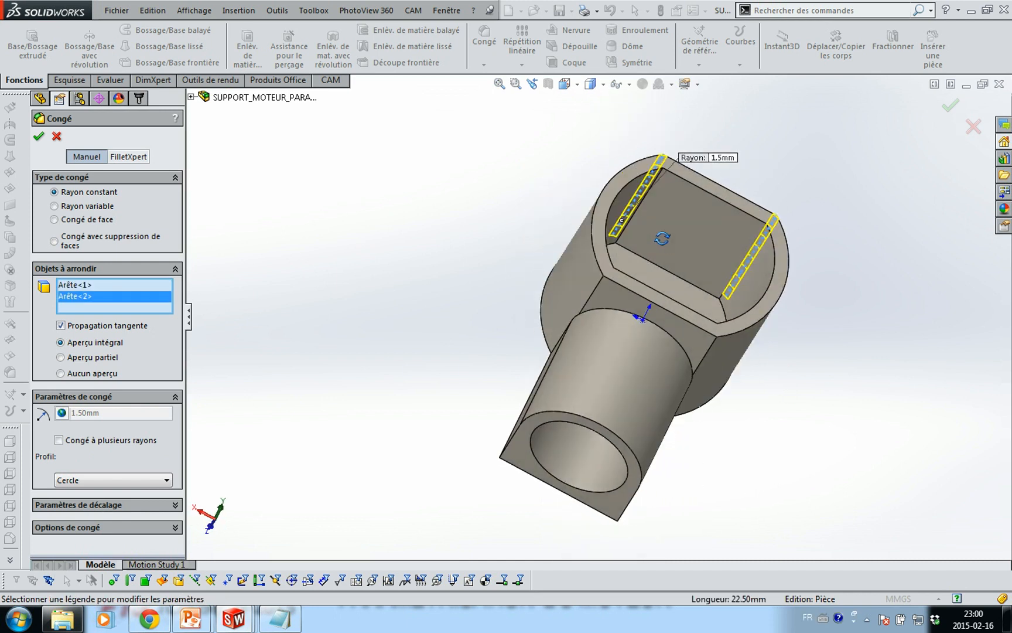
click(593, 295)
click(710, 355)
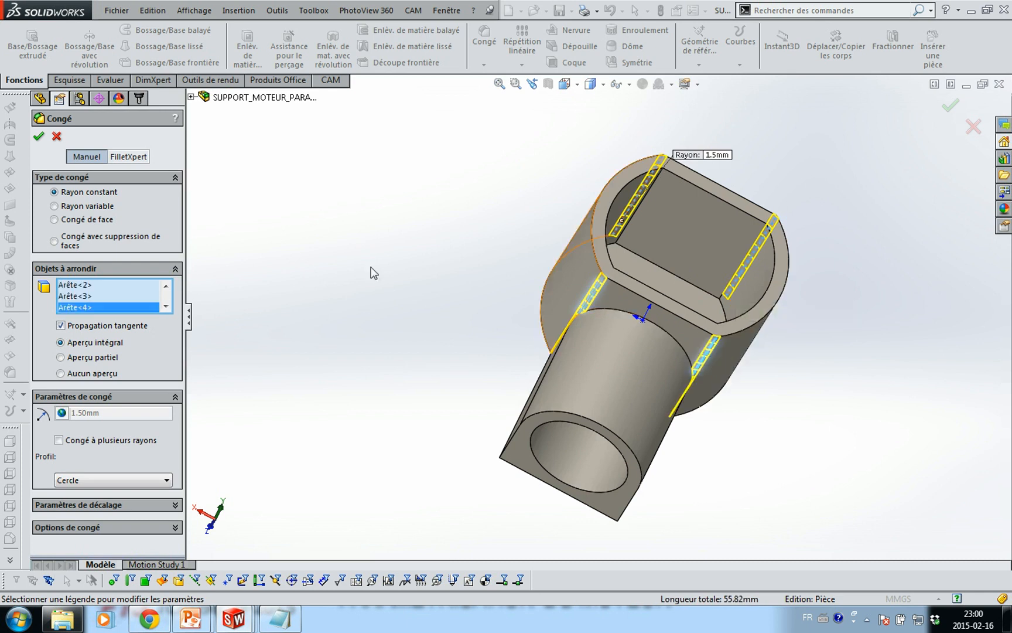
click(44, 131)
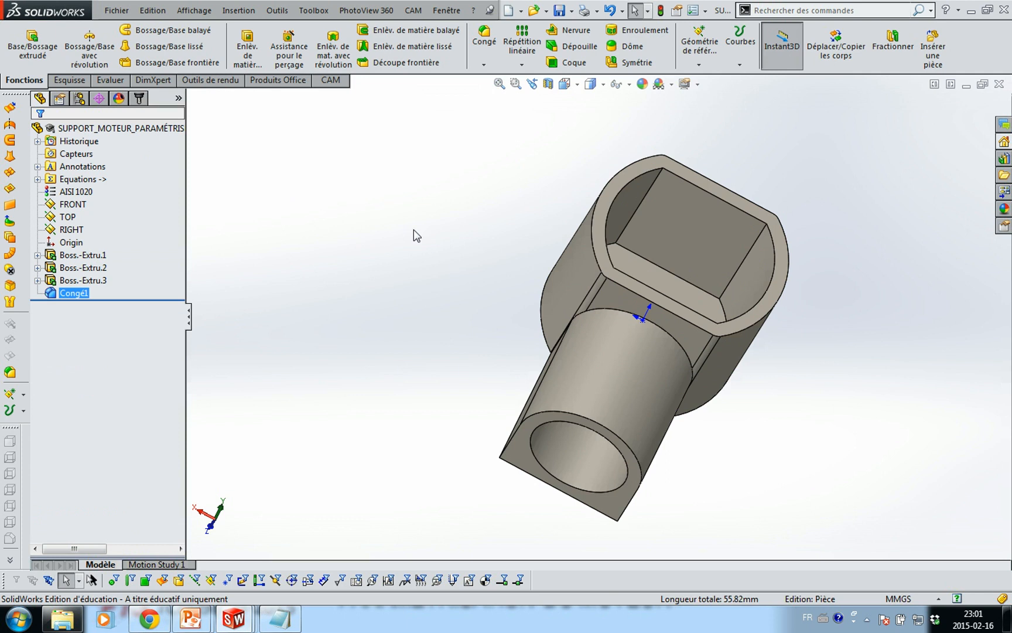
middle_drag(414, 229, 456, 275)
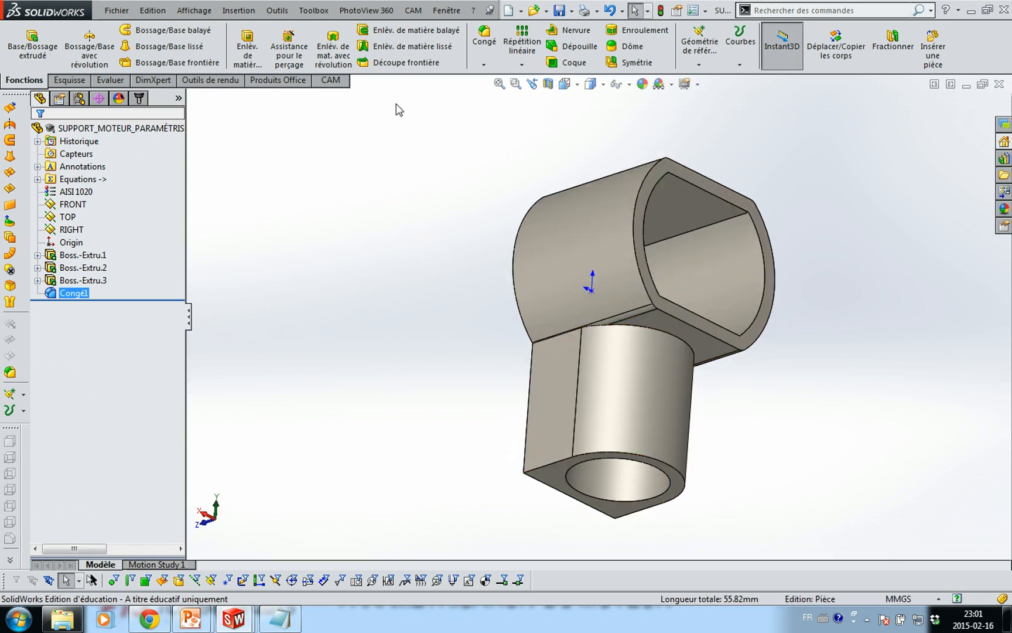
Round the cylinder's top edge where it meets the head with a 5 mm fillet
click(484, 40)
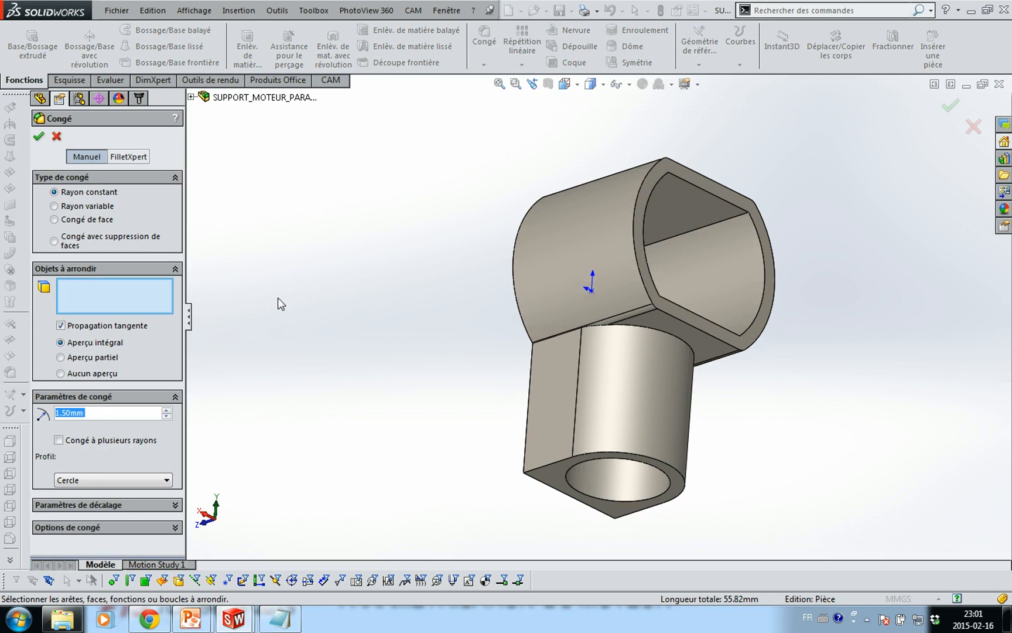
text(5)
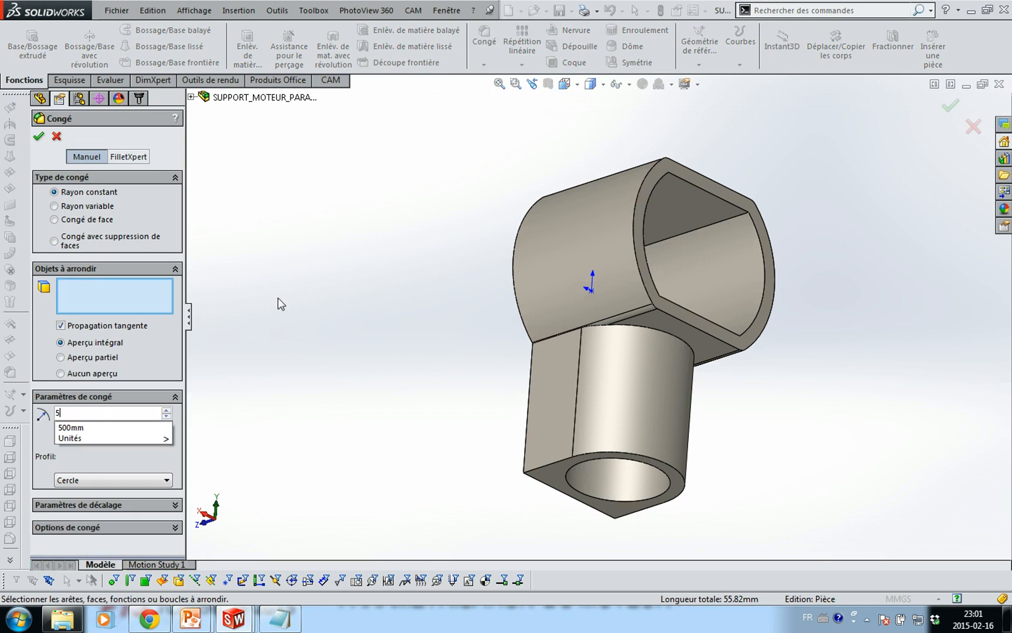
click(620, 328)
click(39, 138)
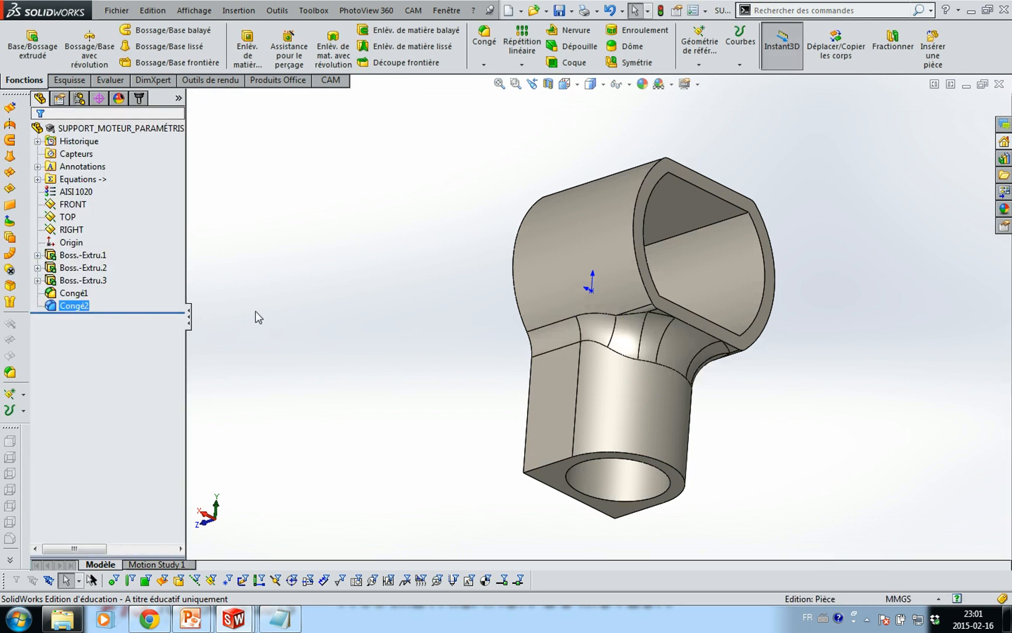
middle_drag(257, 311, 411, 357)
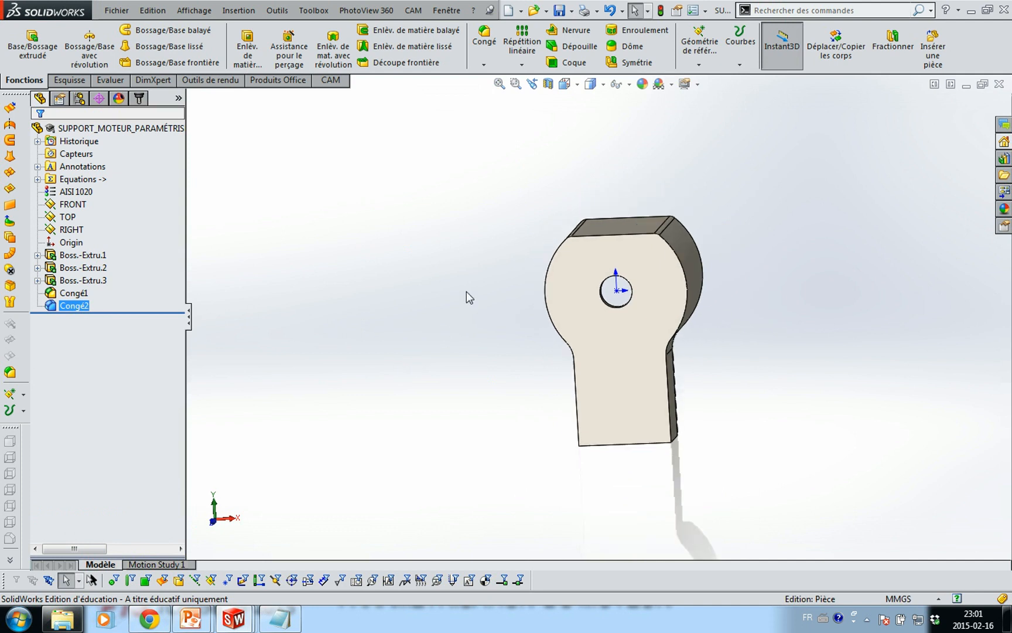
middle_drag(456, 285, 407, 302)
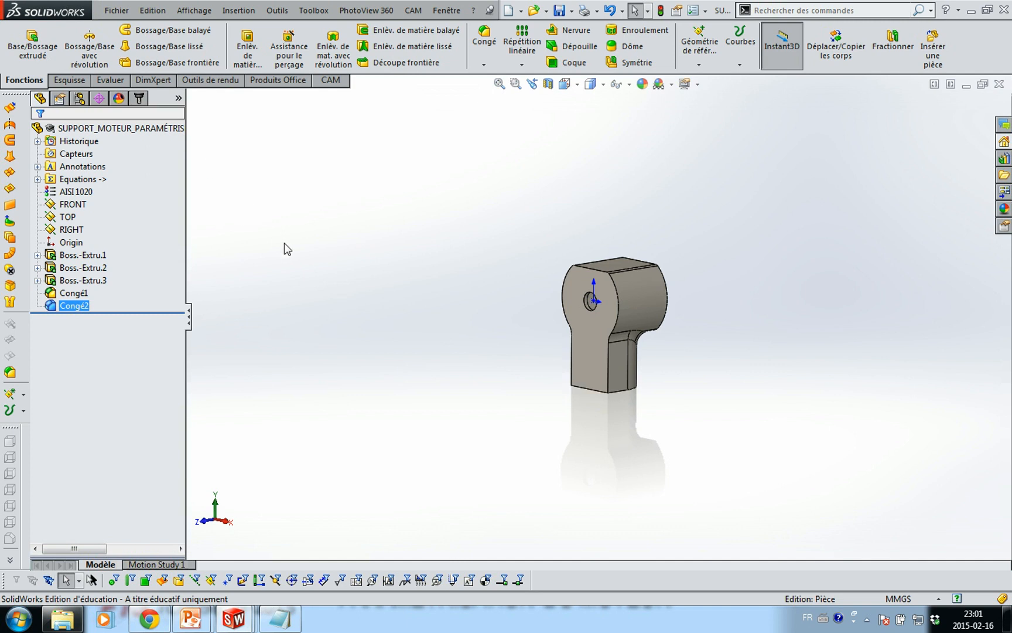
Switch to the MOTEURUC260 motor part document
key(ctrl+Tab)
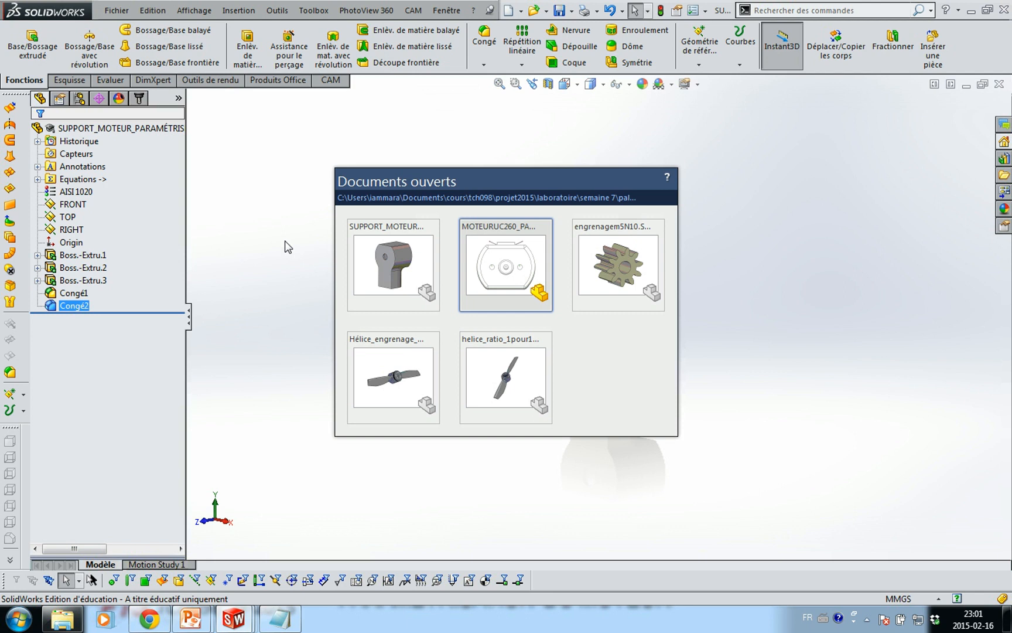
click(41, 103)
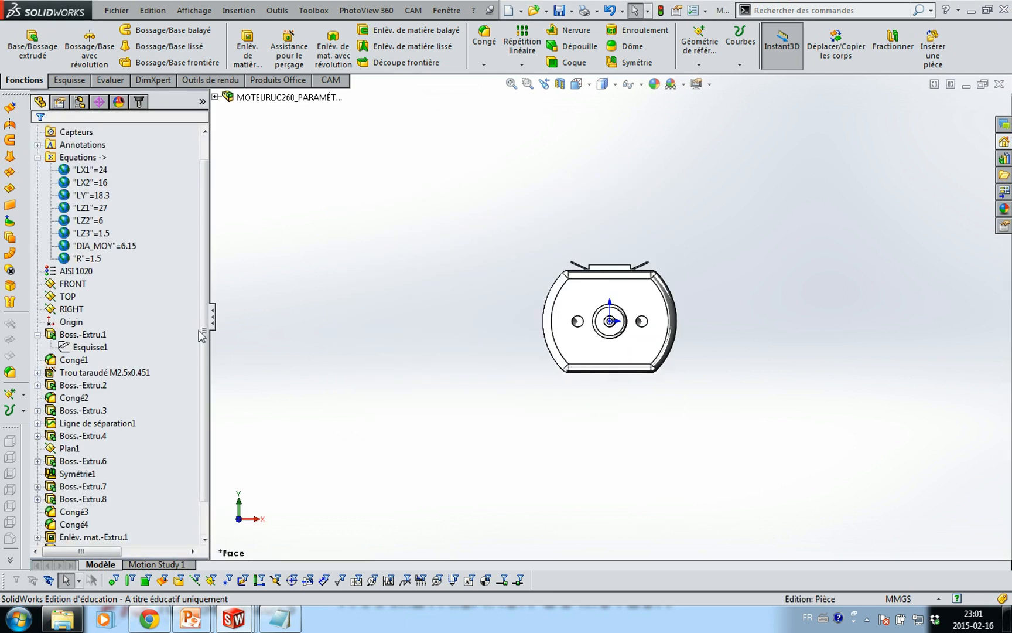
drag(198, 329, 226, 382)
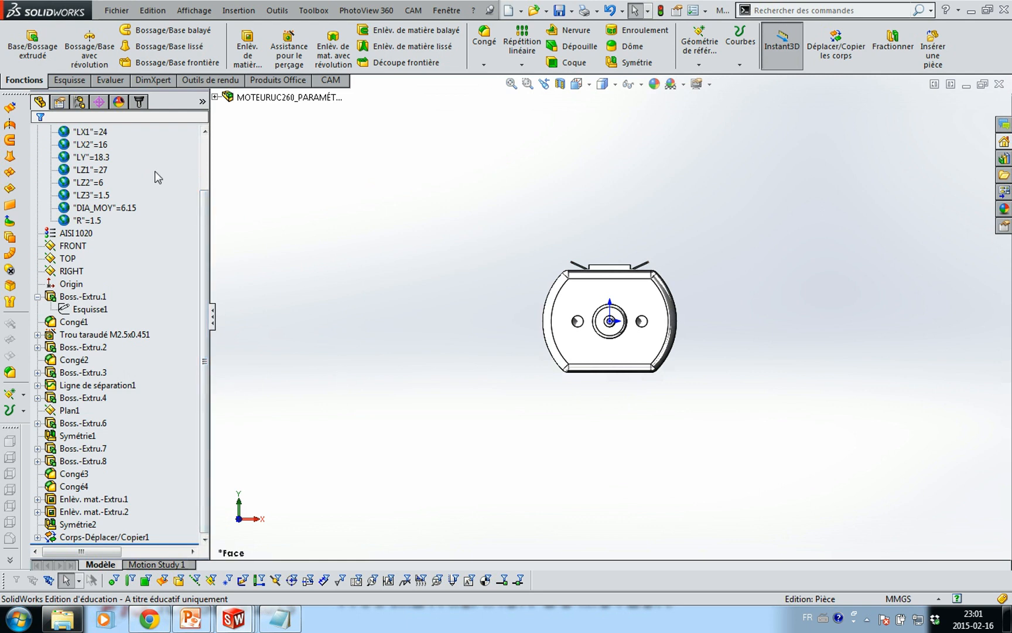
click(116, 10)
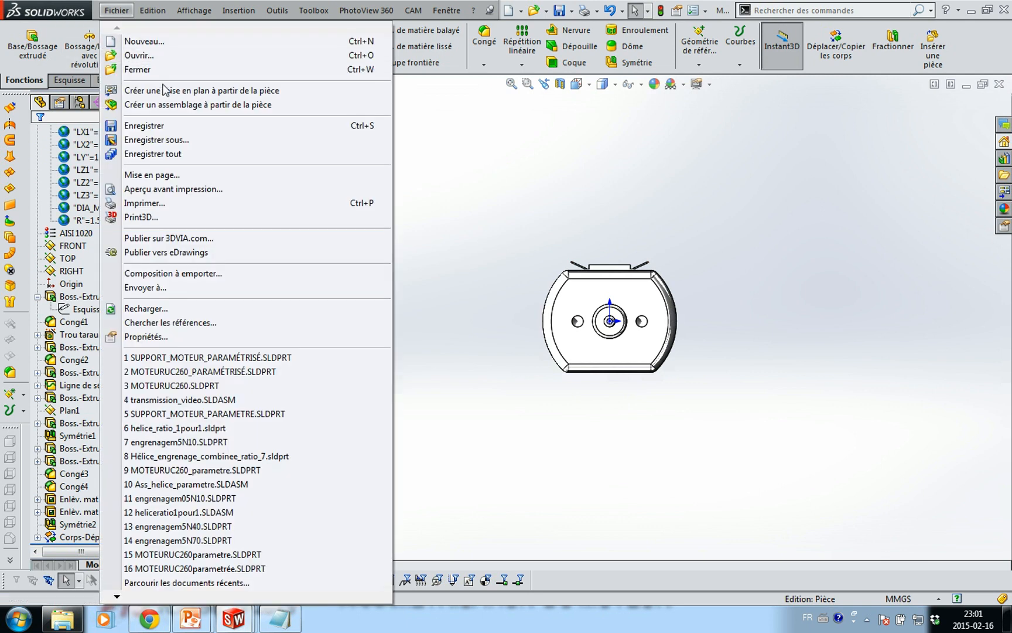
Create assembly Assemblage3 from ASSY TCH005 with MOTEURUC260 fixed at the origin, then insert another component
click(174, 105)
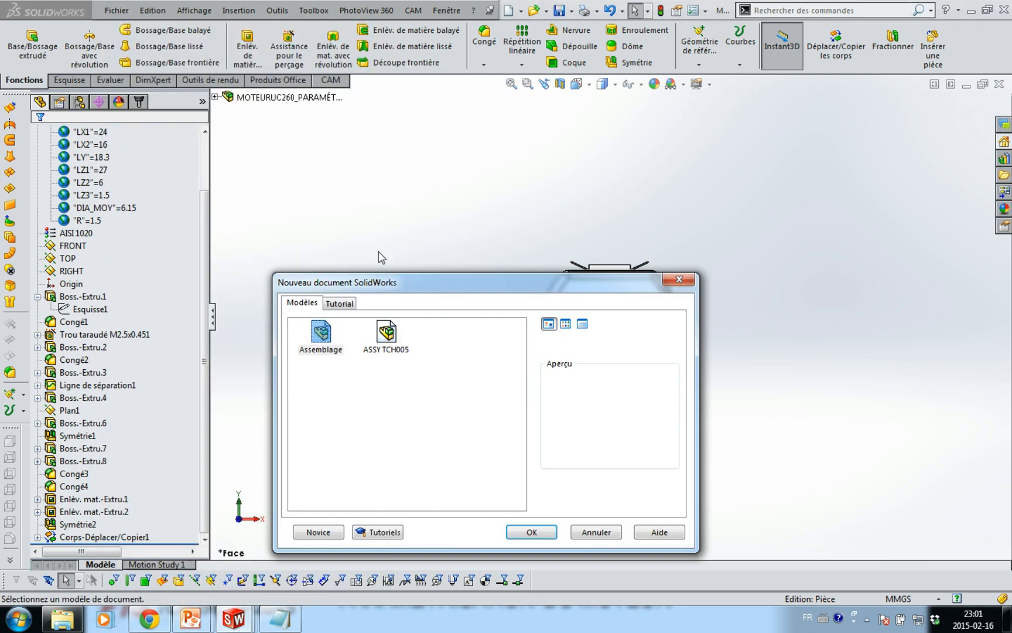
click(394, 350)
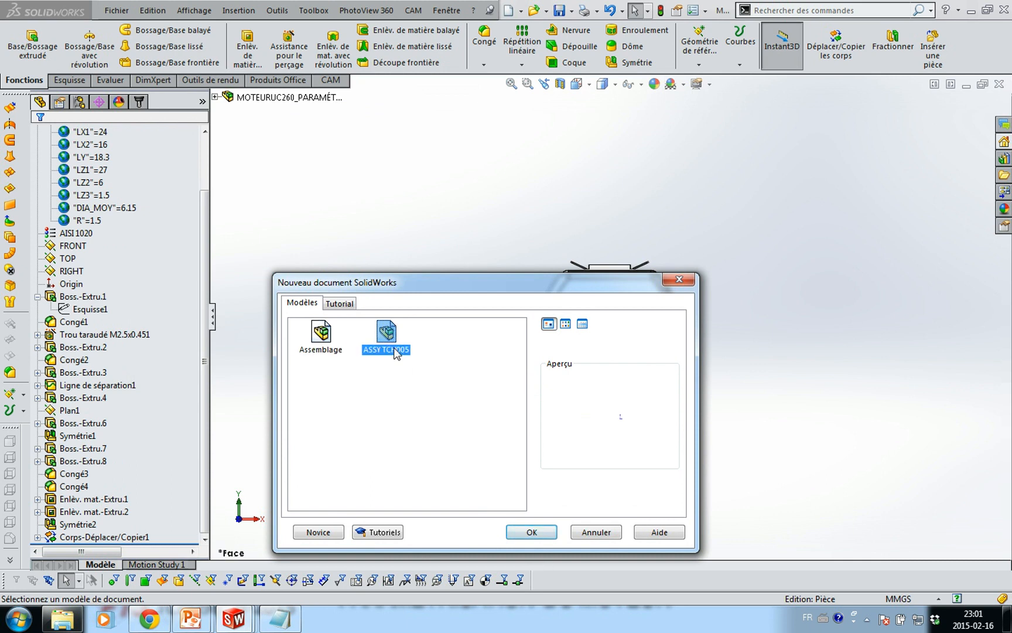
click(531, 530)
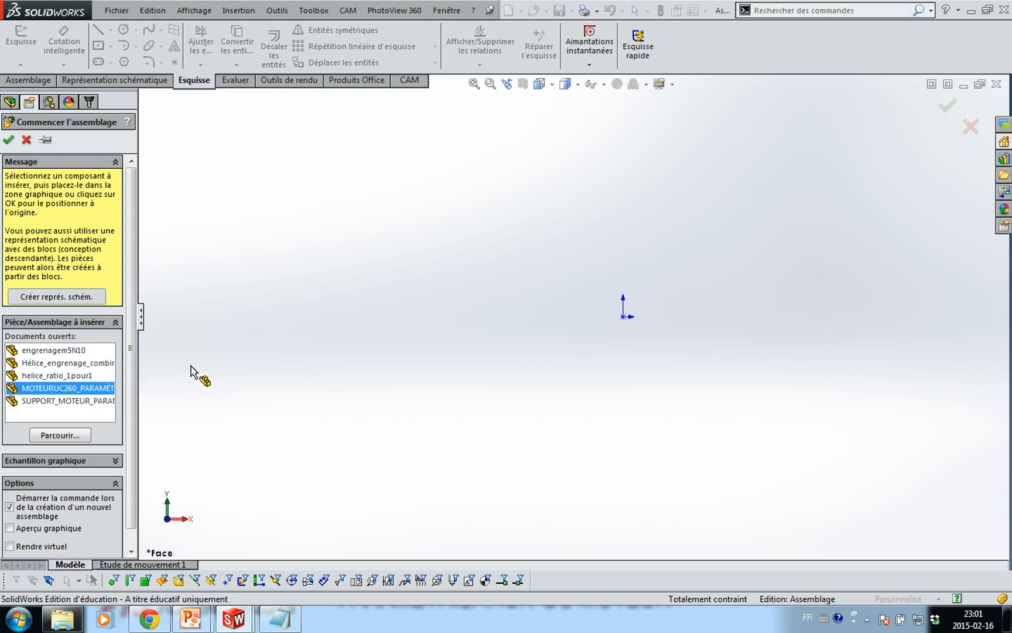
click(8, 139)
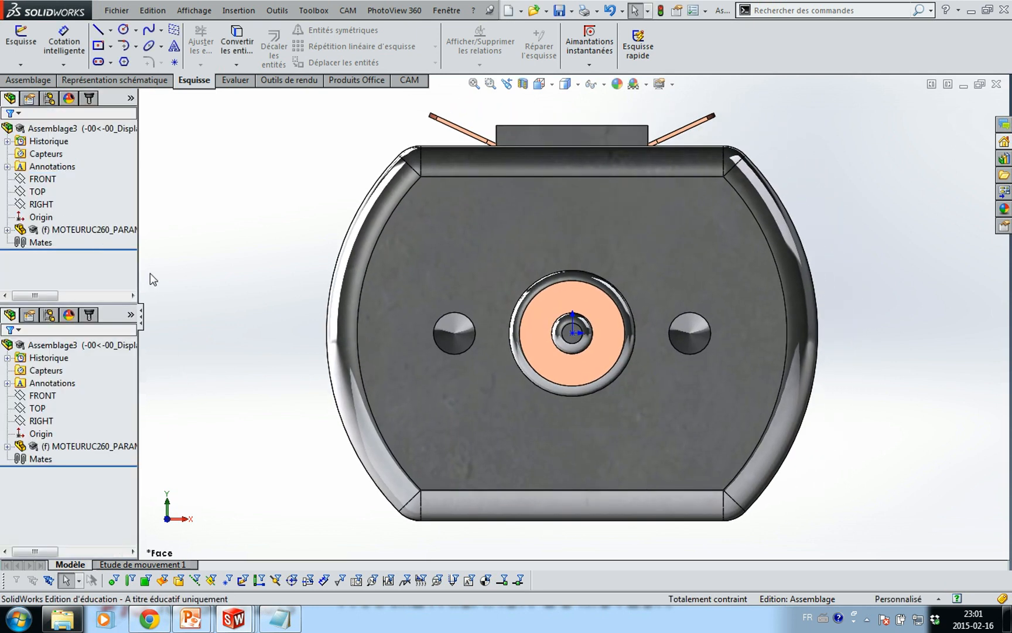
scroll(319, 317, up, 3)
middle_drag(320, 317, 302, 326)
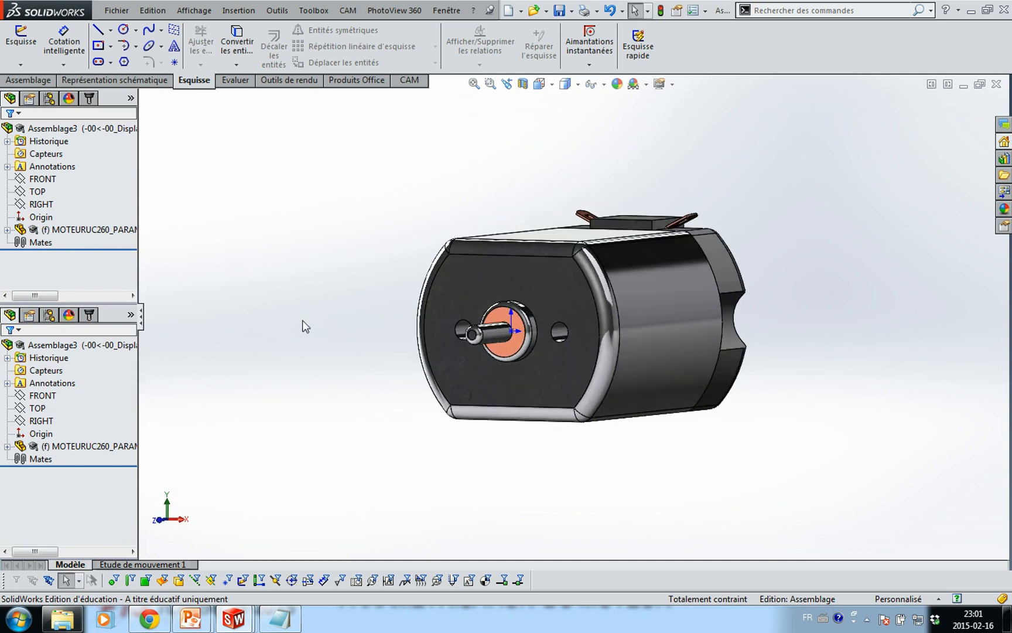
click(28, 80)
click(86, 61)
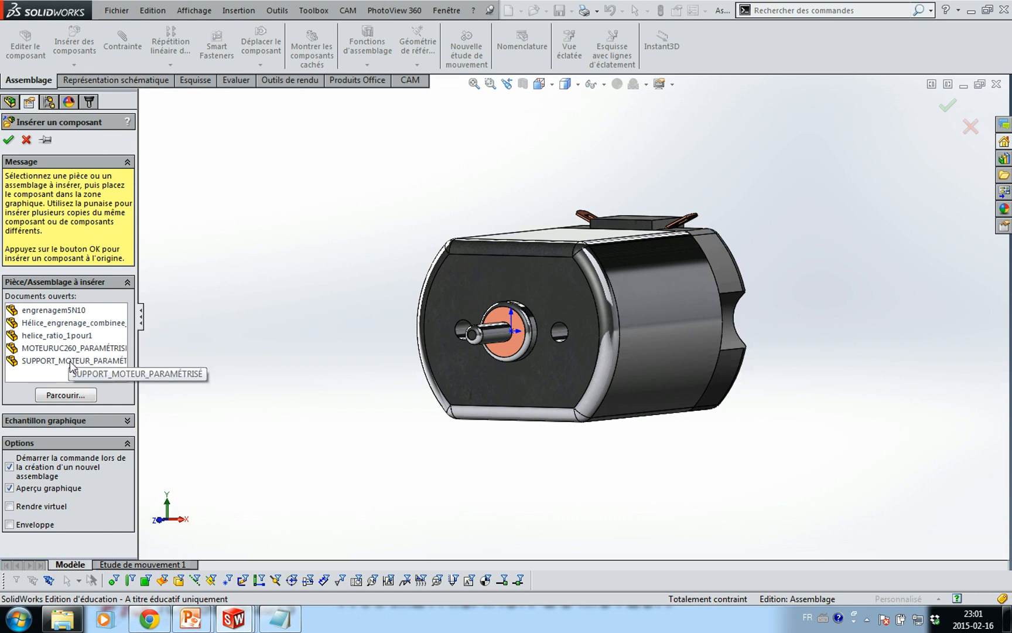
Insert the SUPPORT_MOTEUR_PARAMÉTRISÉ part into Assemblage3 and place it at the origin
click(71, 361)
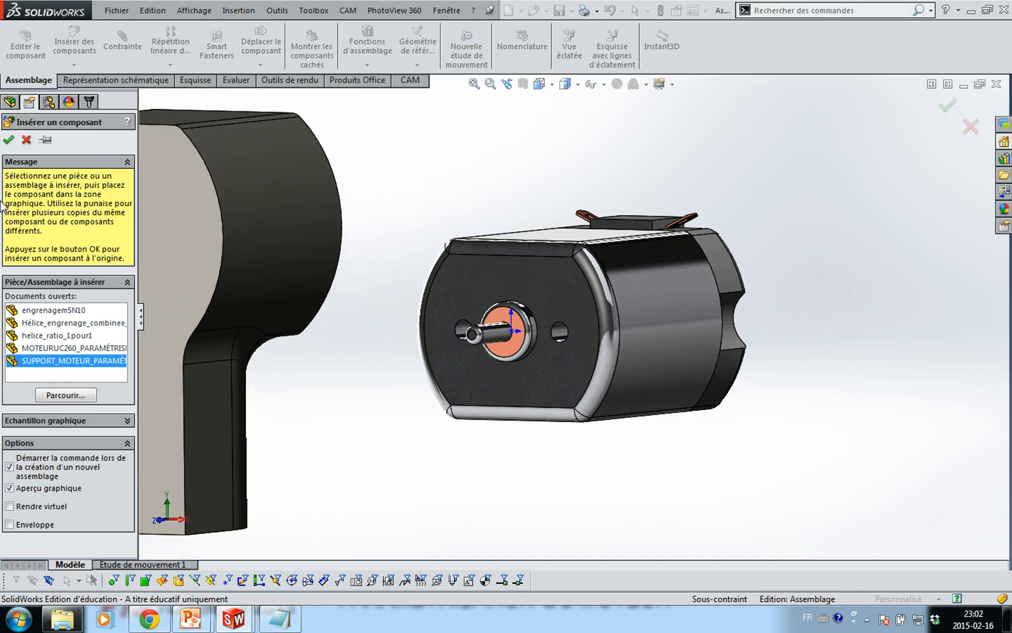
click(7, 138)
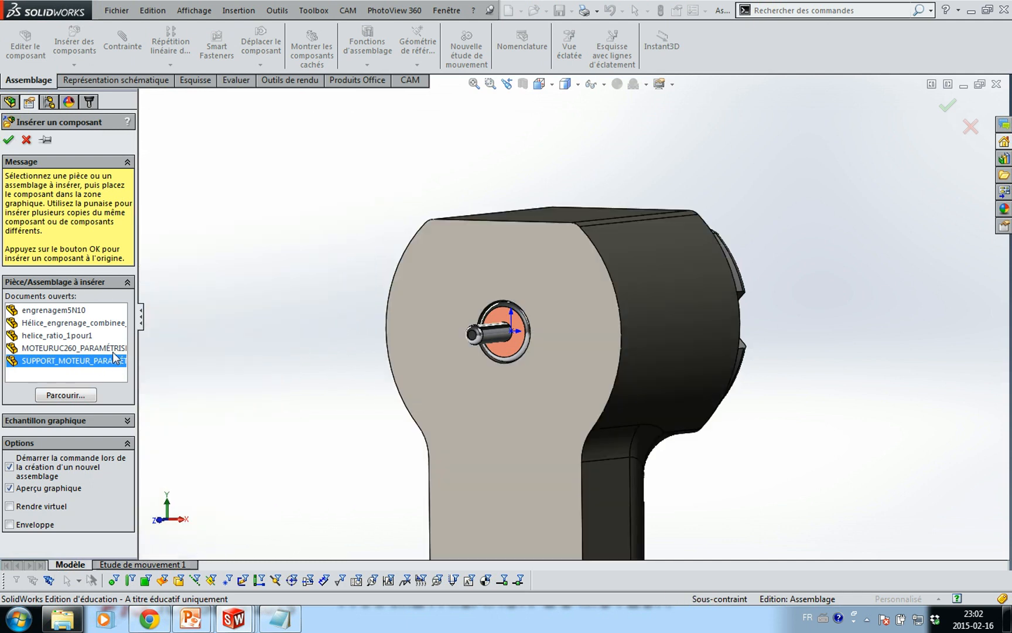
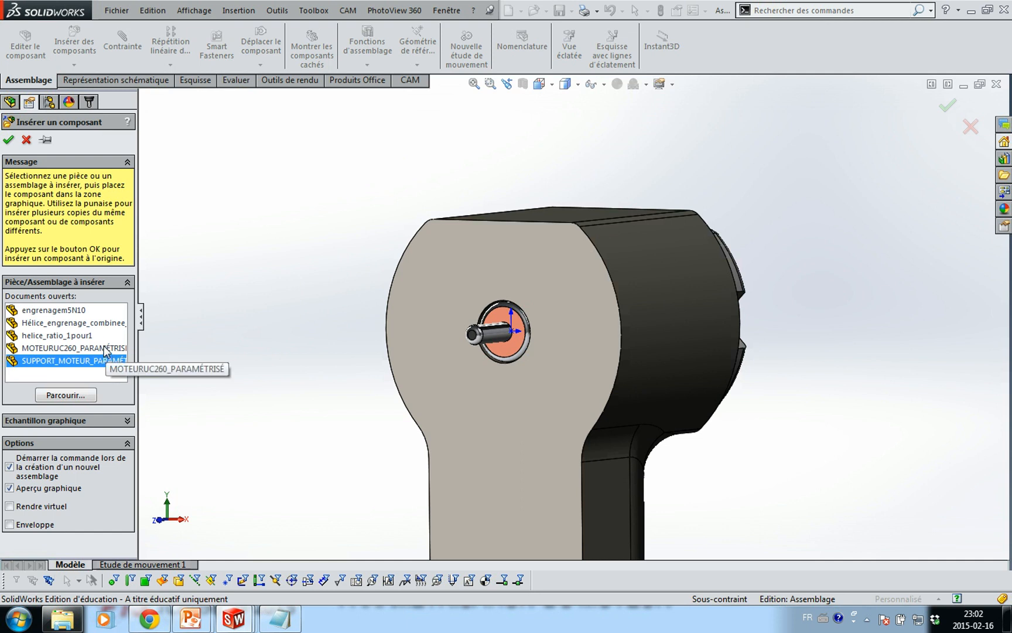
Confirm placing the SUPPORT_MOTEUR part around the MOTEURUC260 motor
click(8, 141)
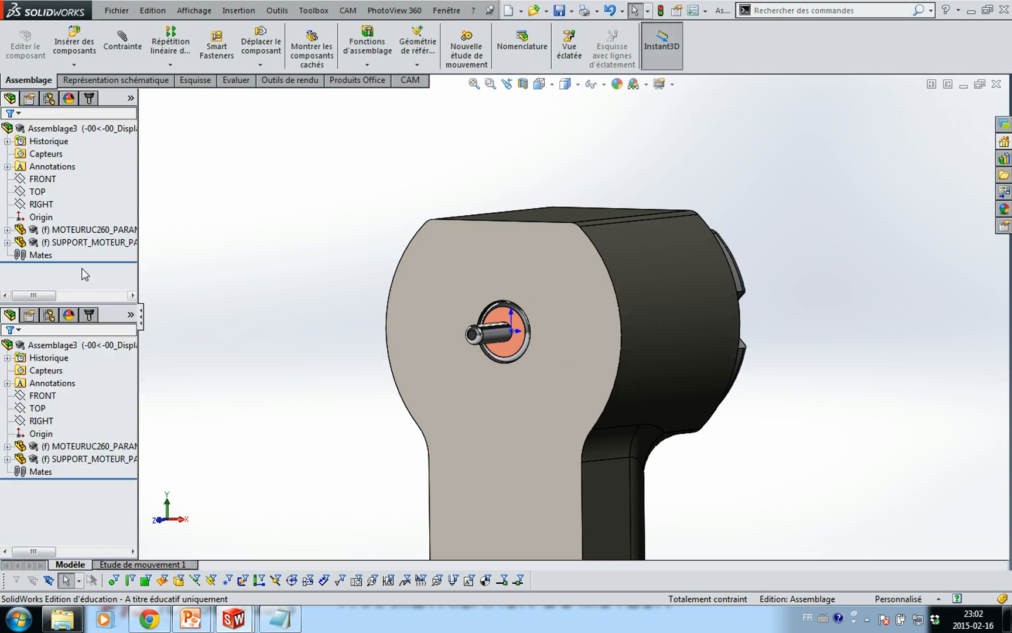
Expand the motor support's feature list and merge the split design tree into one pane
click(7, 242)
click(52, 206)
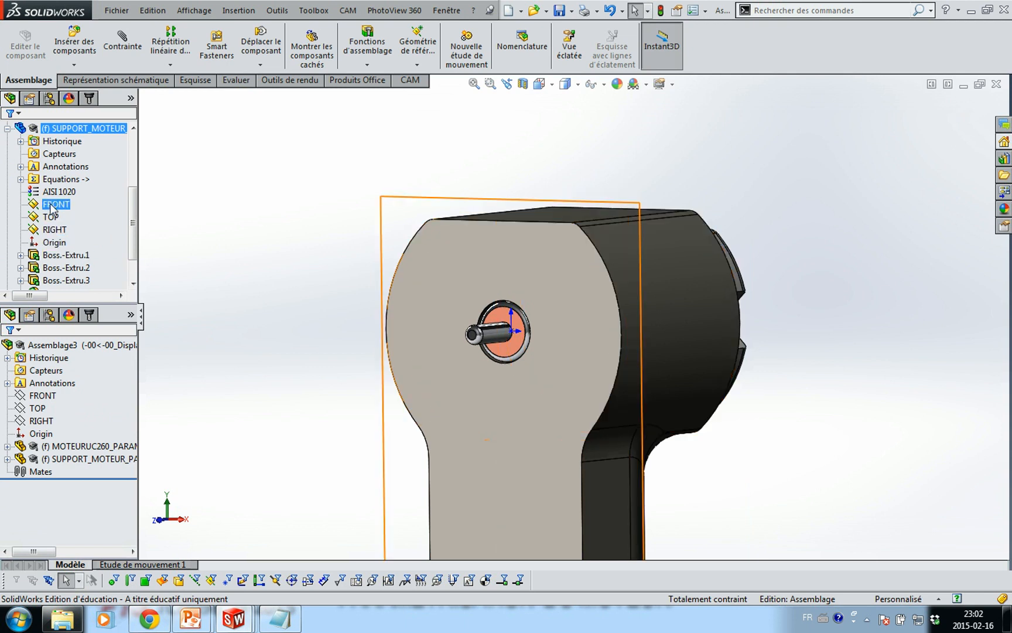
middle_drag(240, 312, 168, 306)
key(Escape)
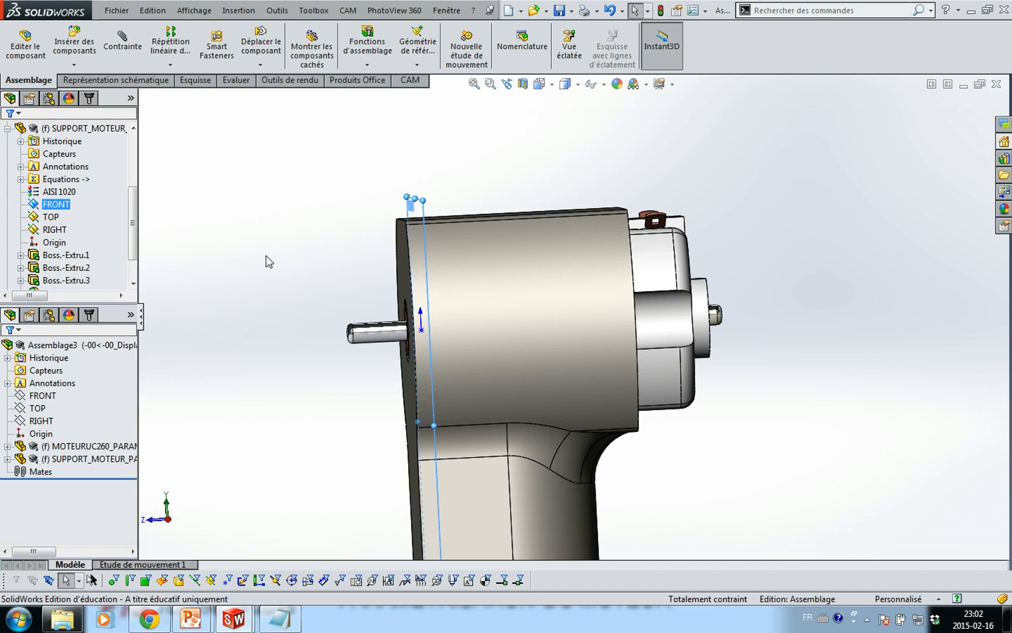
scroll(131, 231, down, 1)
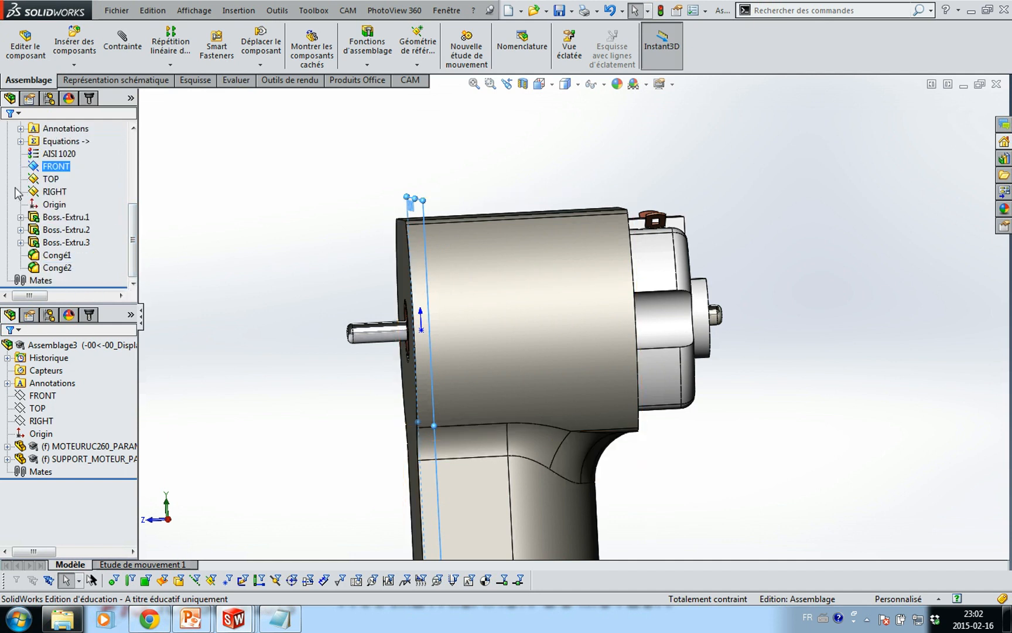
drag(75, 302, 124, 560)
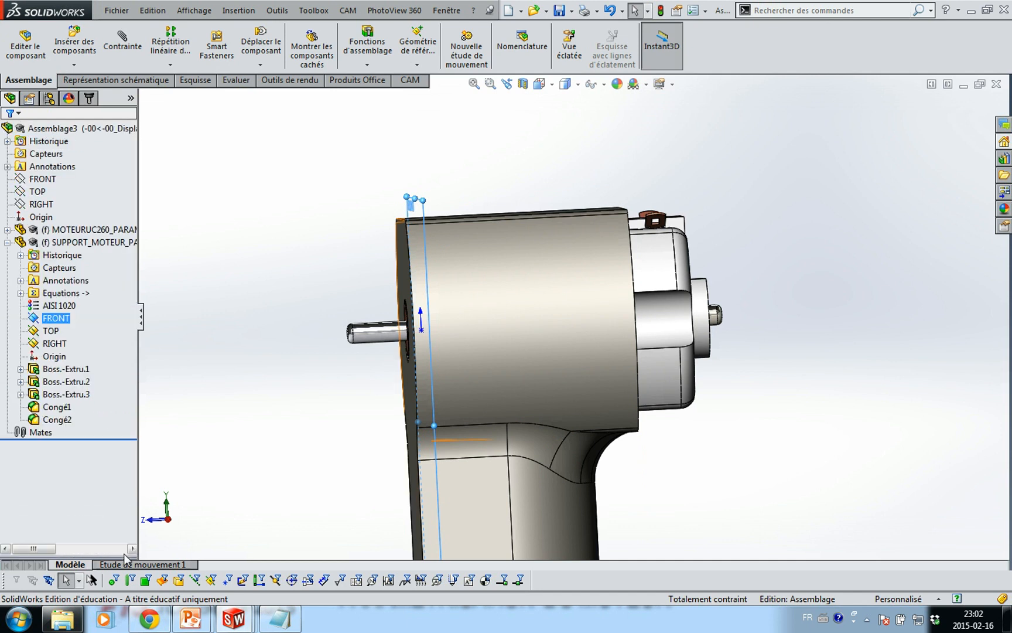
Suppress the MOTEURUC260 motor to inspect the support alone, then restore it
click(82, 244)
click(71, 229)
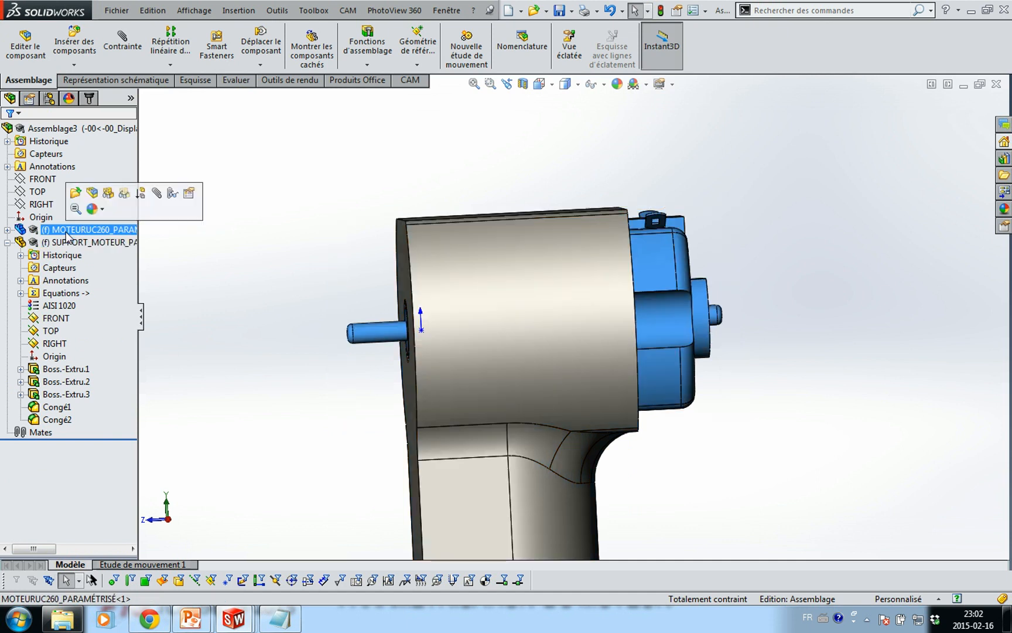
click(140, 199)
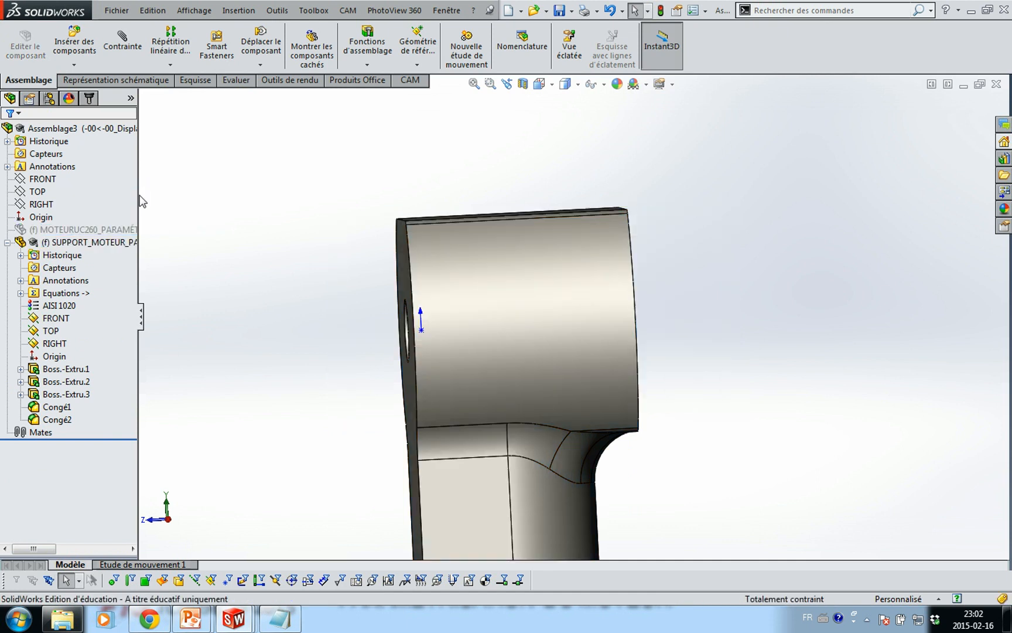
middle_drag(283, 330, 325, 342)
click(393, 326)
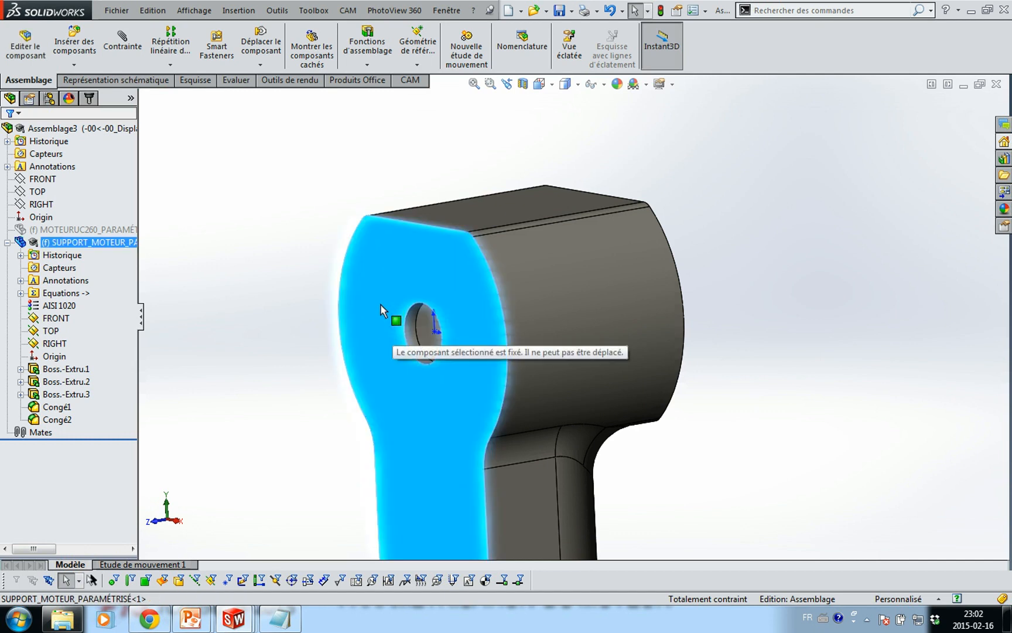
click(223, 315)
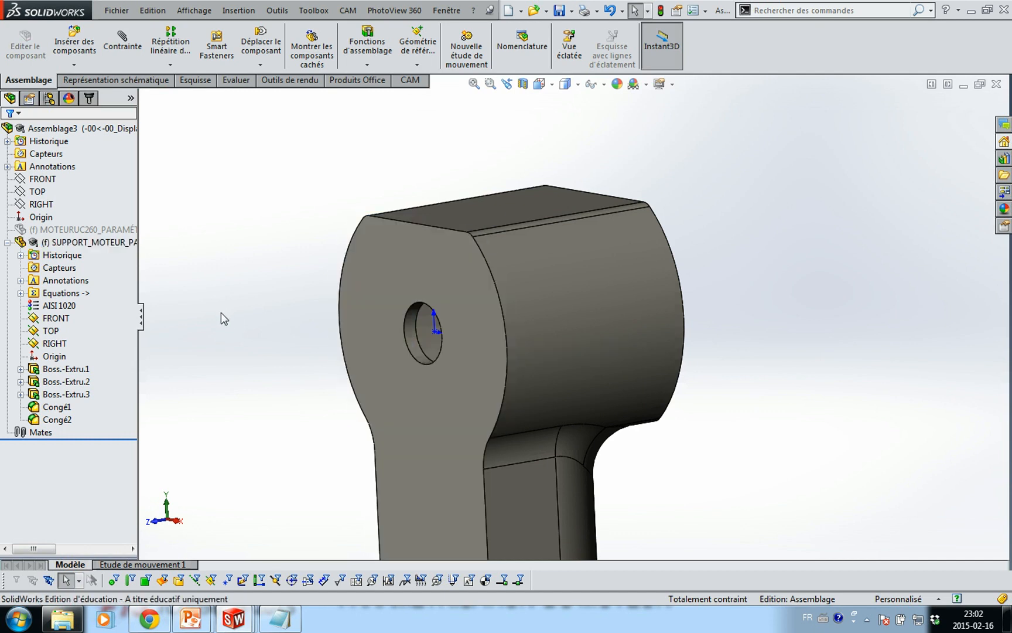
click(76, 232)
click(117, 194)
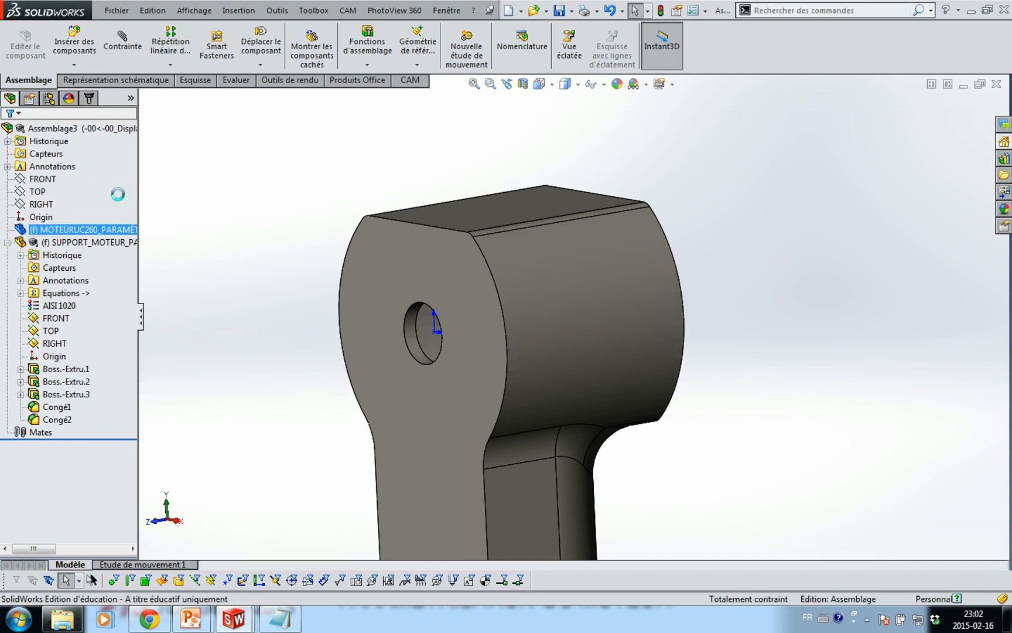
Place the equations_moteur.txt window beside the assembly and rebuild the model
scroll(246, 335, up, 3)
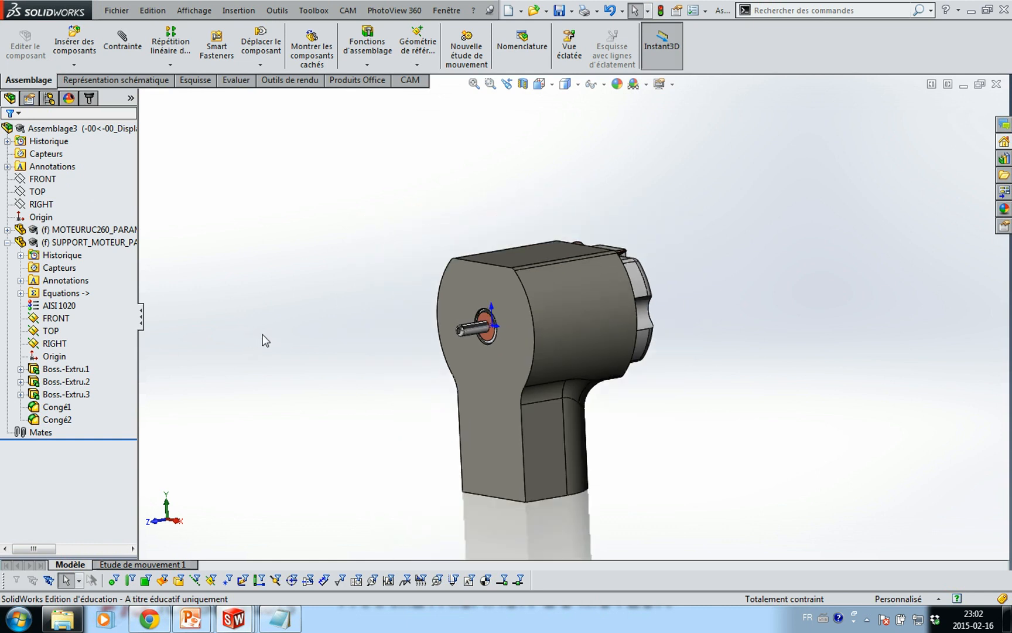
middle_drag(279, 327, 244, 355)
scroll(246, 356, down, 1)
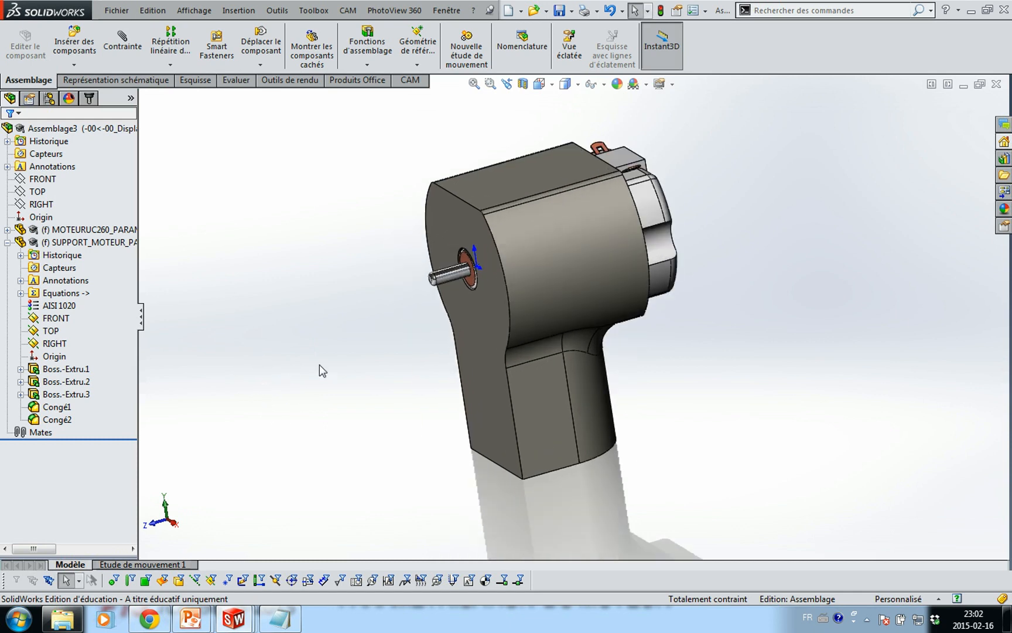
ctrl+middle_drag(332, 372, 222, 385)
click(281, 619)
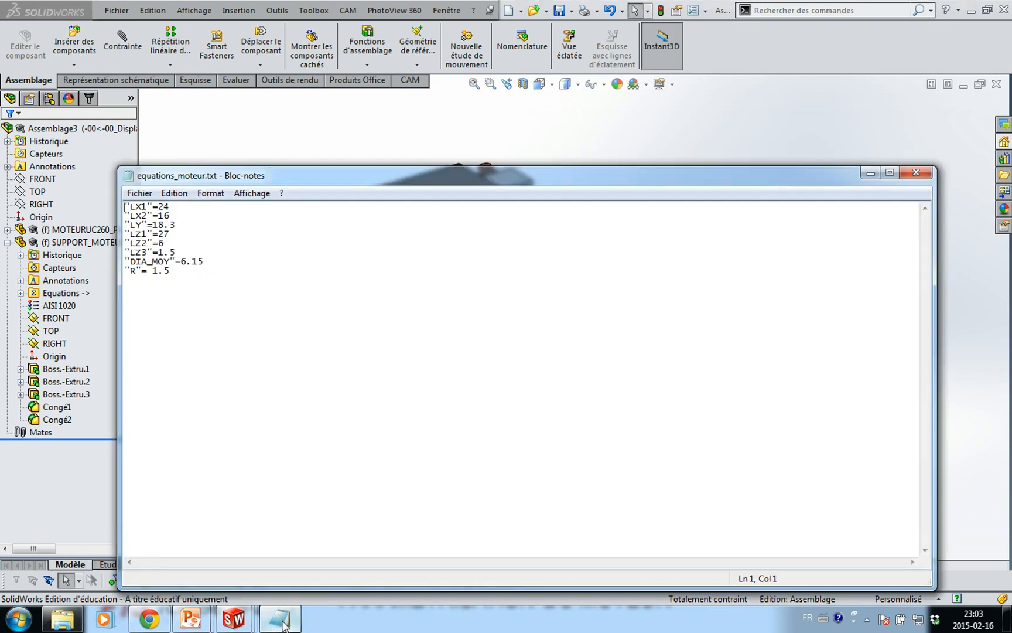
click(278, 161)
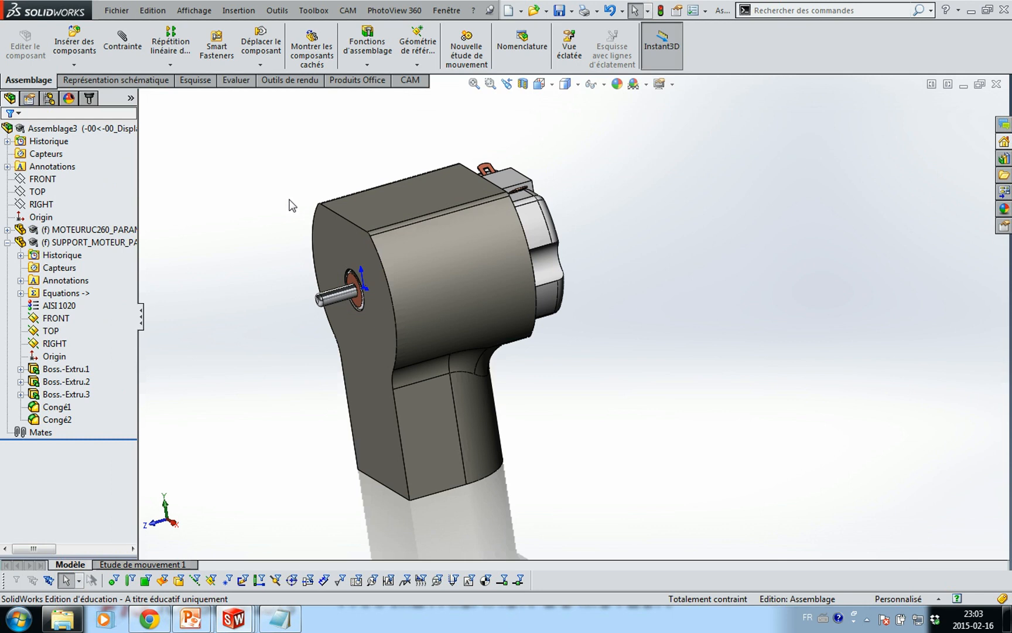
click(296, 626)
drag(233, 176, 382, 389)
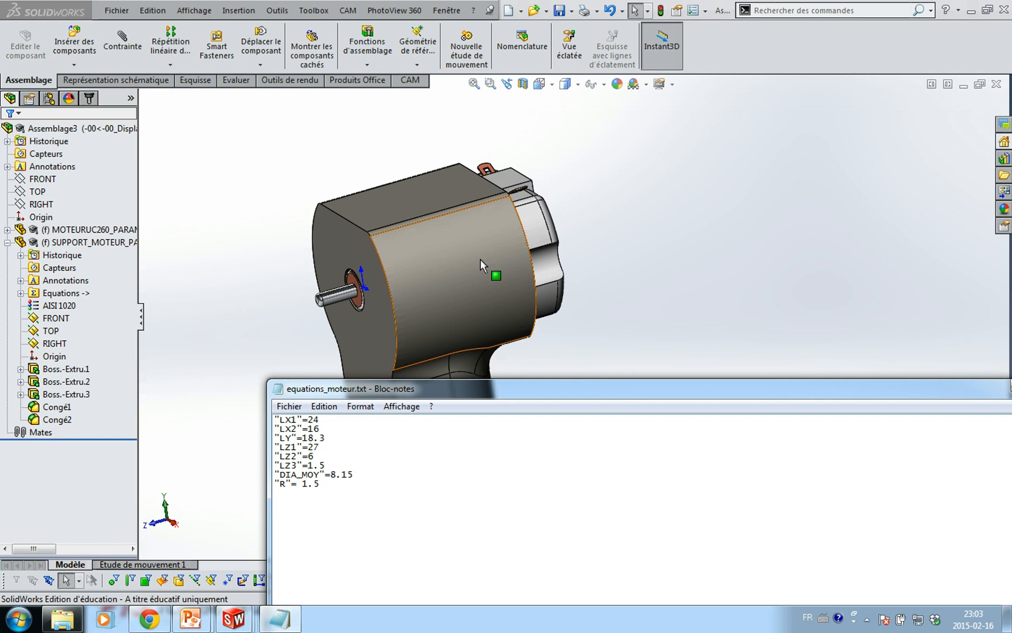
click(693, 46)
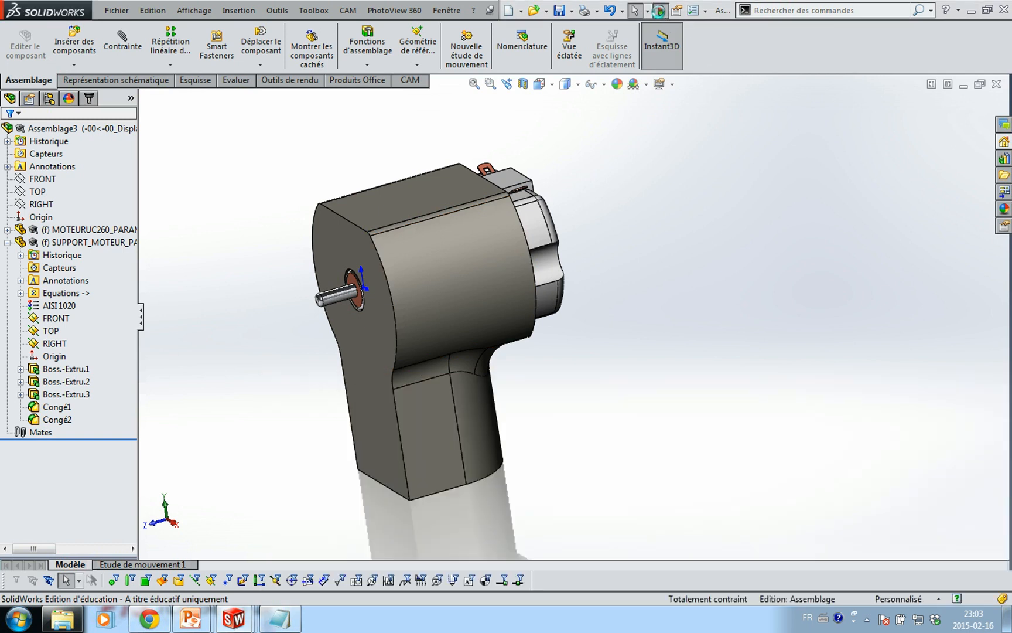
click(659, 11)
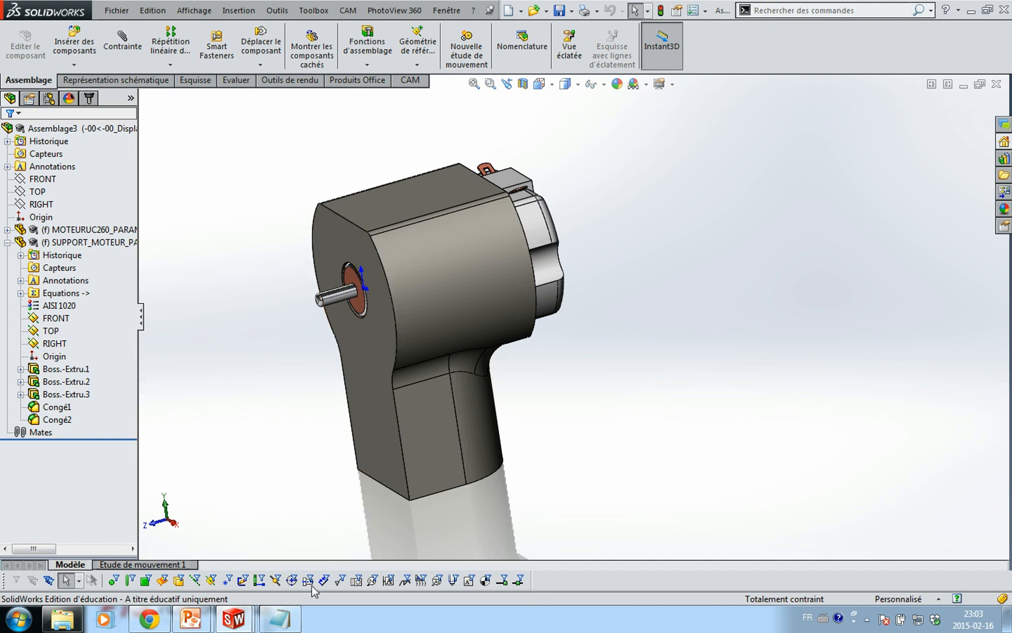
Change LZ1 to 47 and LZ3 to 3.5 in equations_moteur.txt, rebuilding after each edit
click(289, 620)
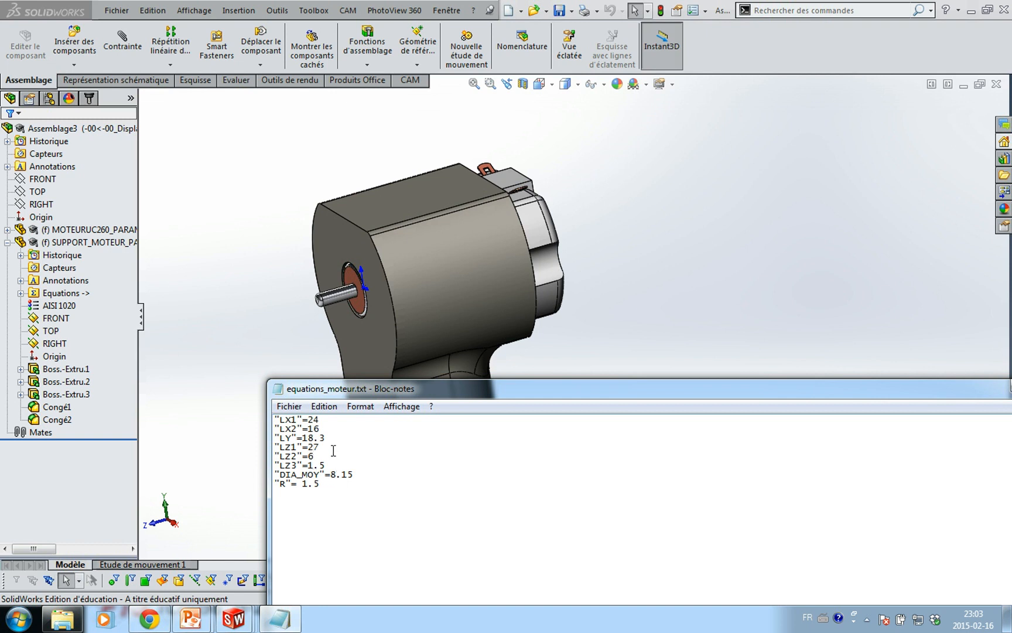
text(4)
click(661, 11)
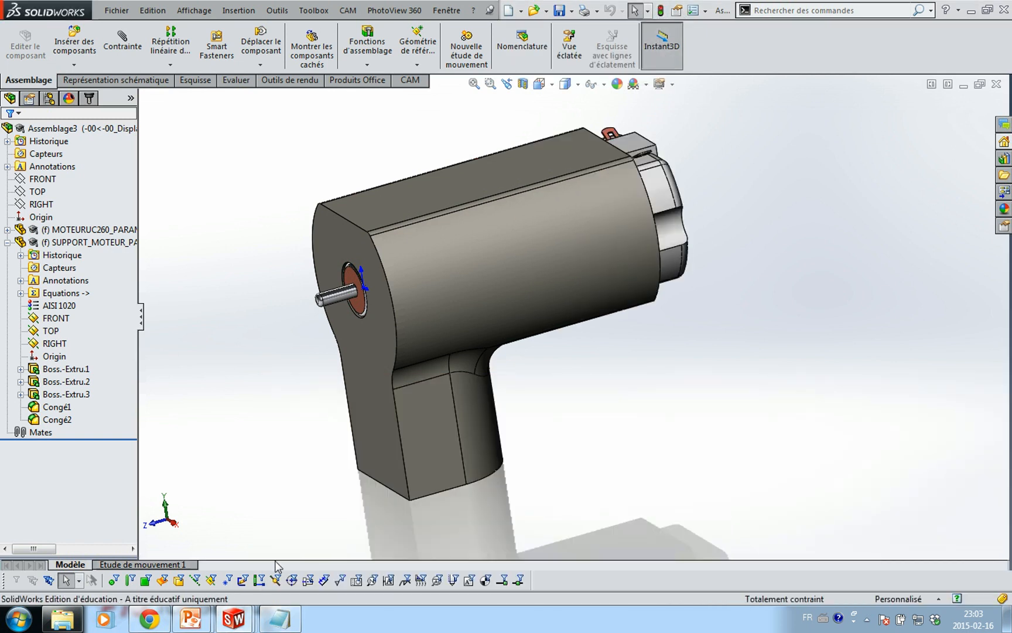
click(279, 619)
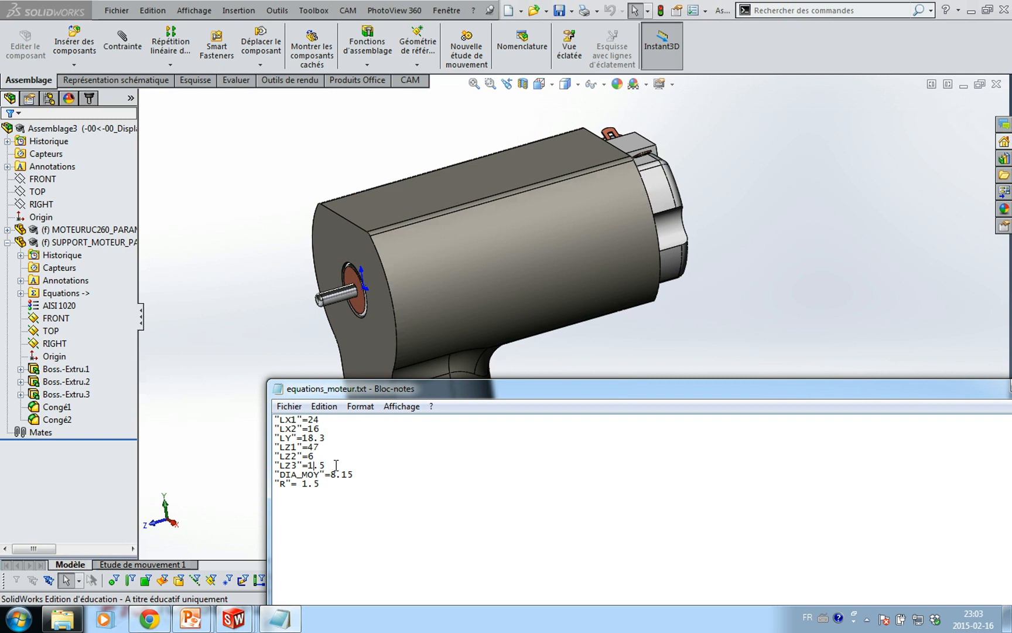
key(BackSpace)
text(3)
click(661, 11)
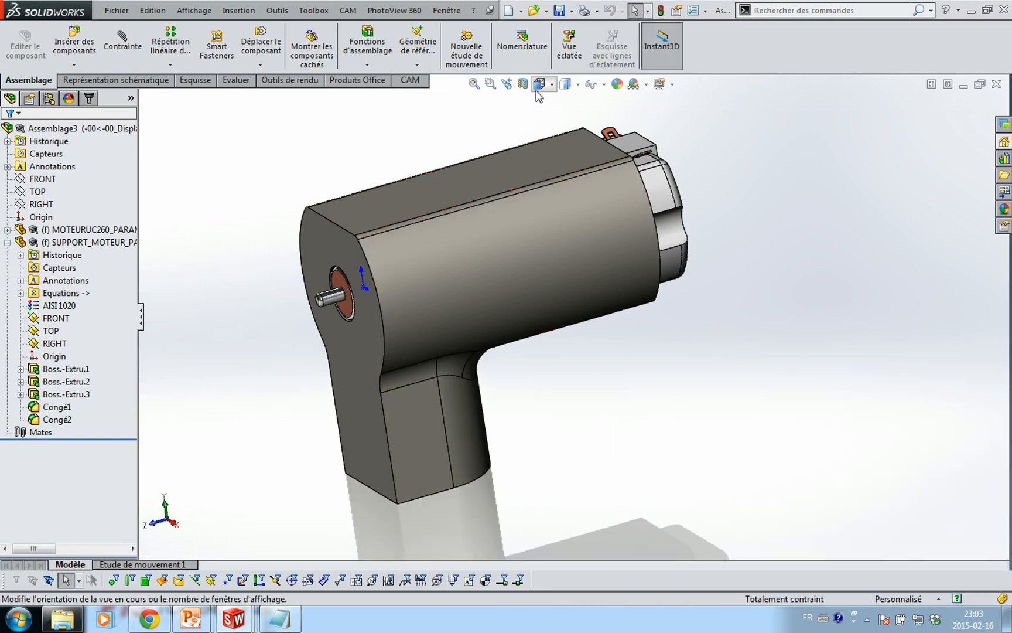
Cut the assembly in section along the RIGHT plane to expose the motor inside the support
click(524, 86)
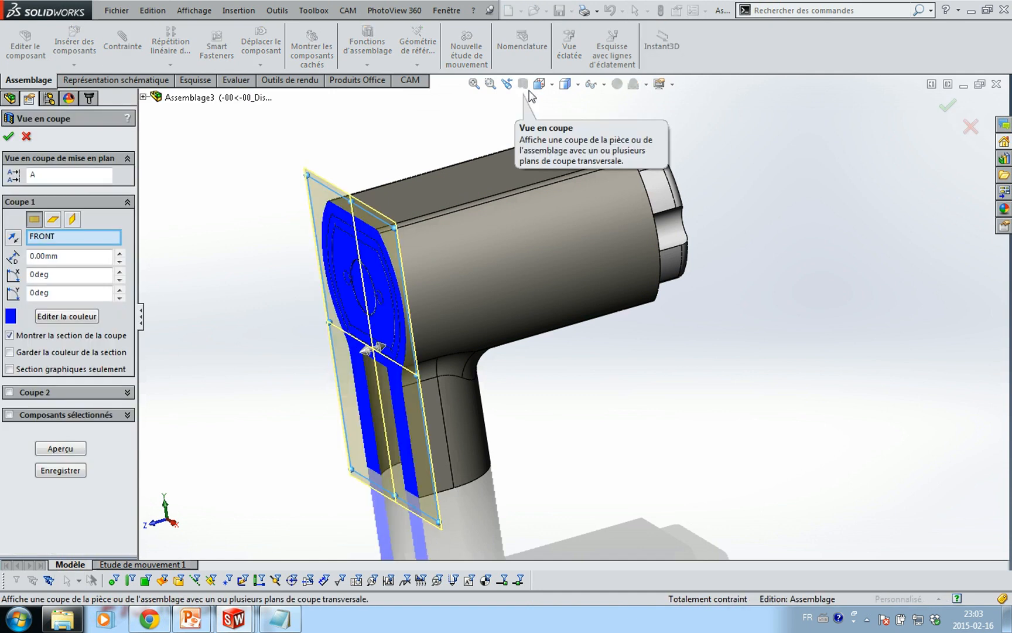
click(53, 219)
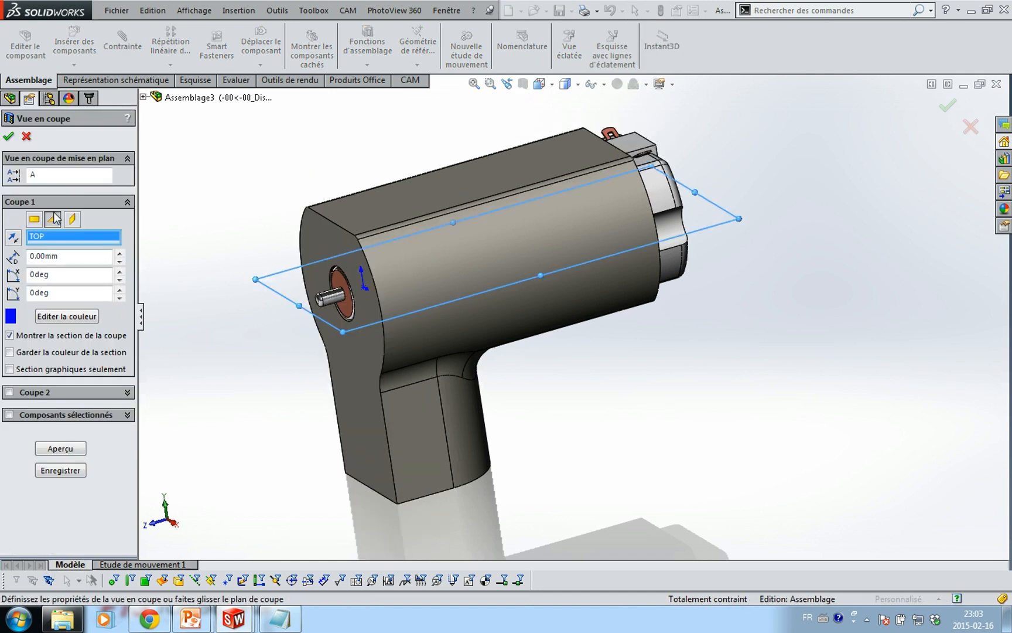
click(72, 219)
middle_drag(258, 277, 208, 249)
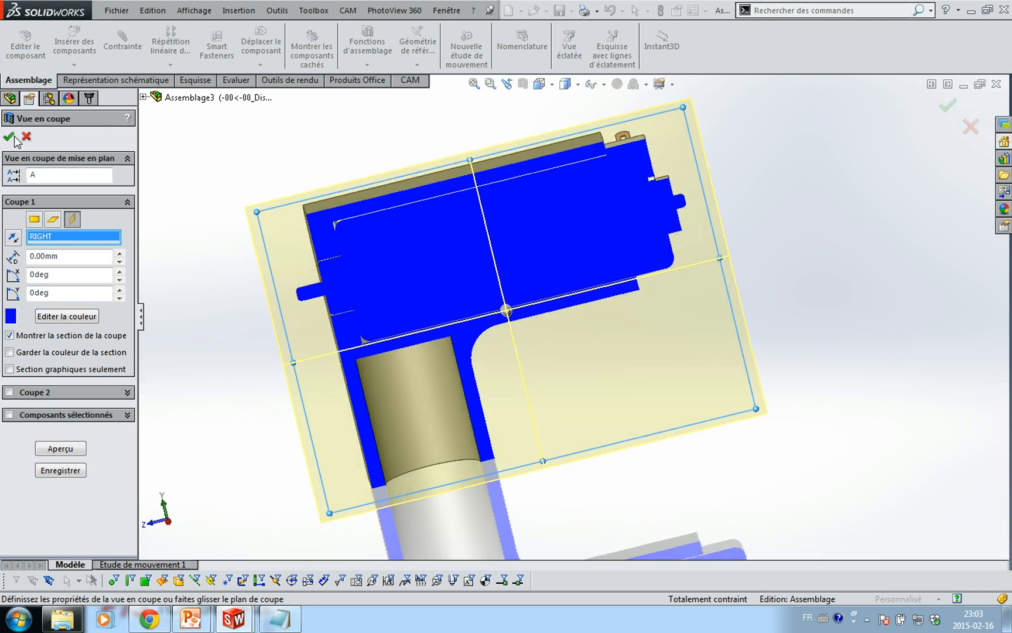
click(8, 136)
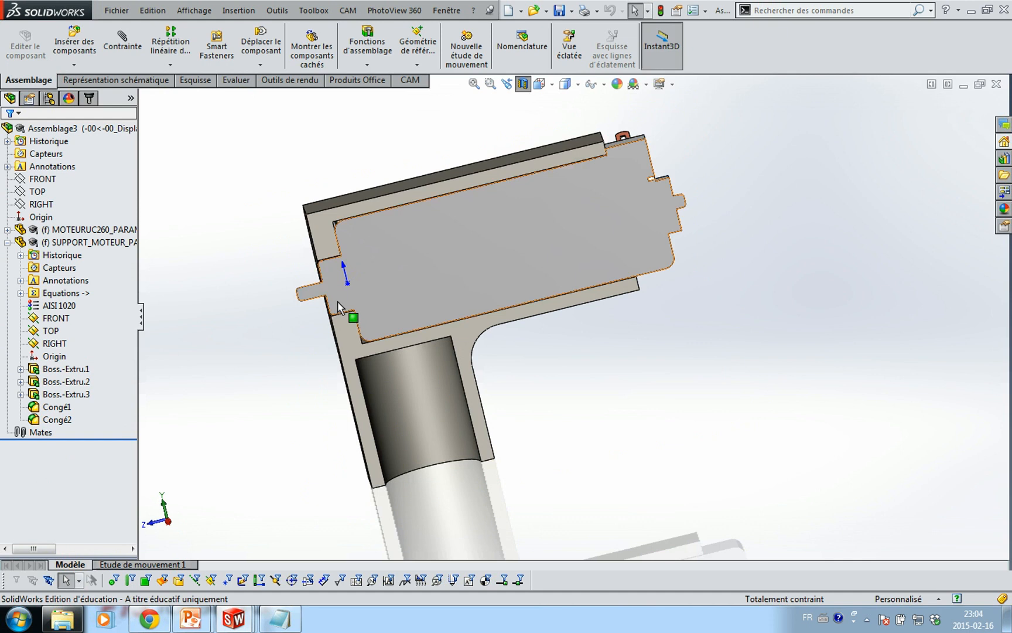
Restore LZ1 to 27 and LZ3 to 1.5 in equations_moteur.txt
click(290, 626)
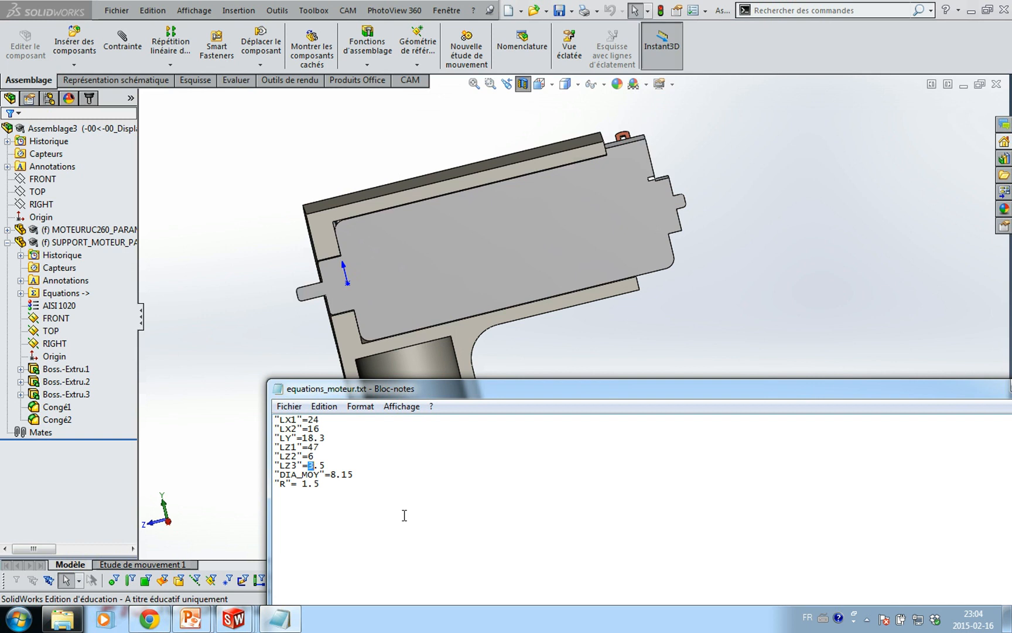
click(337, 482)
click(316, 448)
key(BackSpace)
text(2)
Turn off the section view, close Notepad, and switch to the MOTEURUC260 part document
click(612, 366)
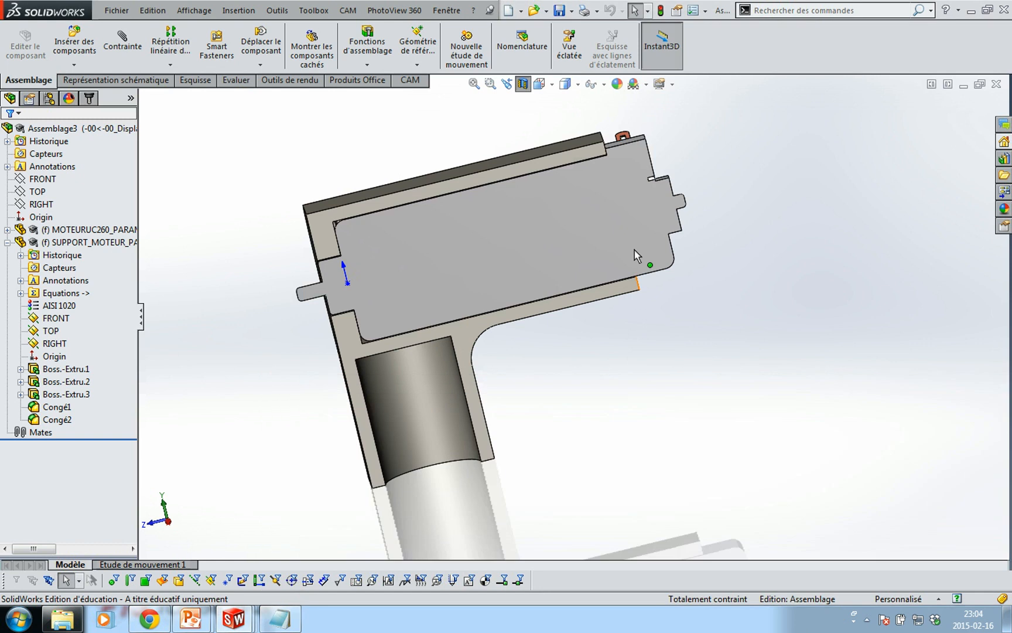
click(526, 91)
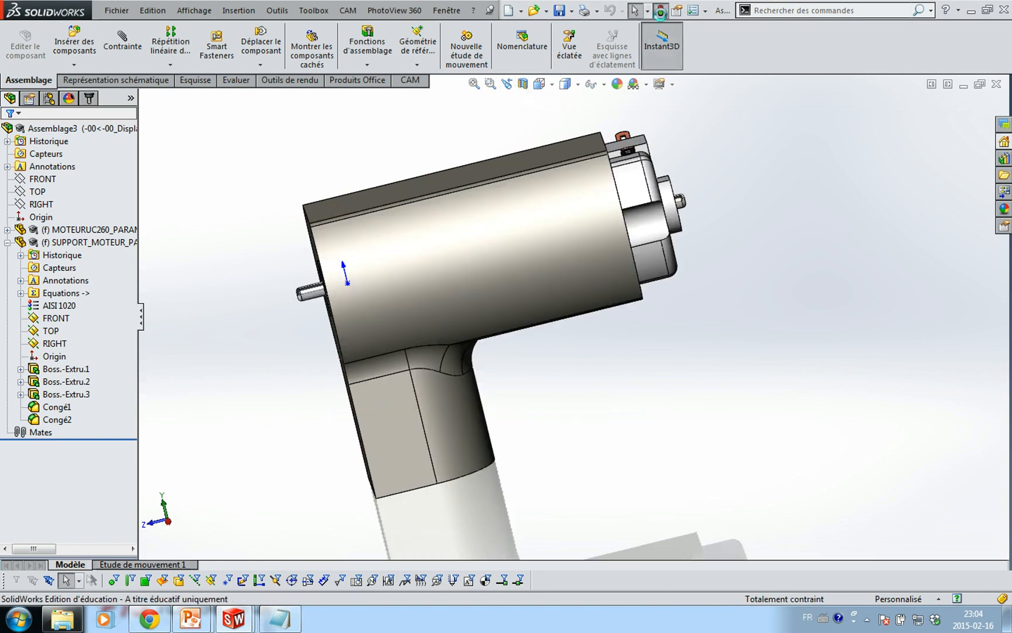
mouse_move(606, 289)
middle_down()
mouse_move(689, 291)
mouse_move(662, 278)
mouse_move(641, 334)
middle_up()
click(284, 623)
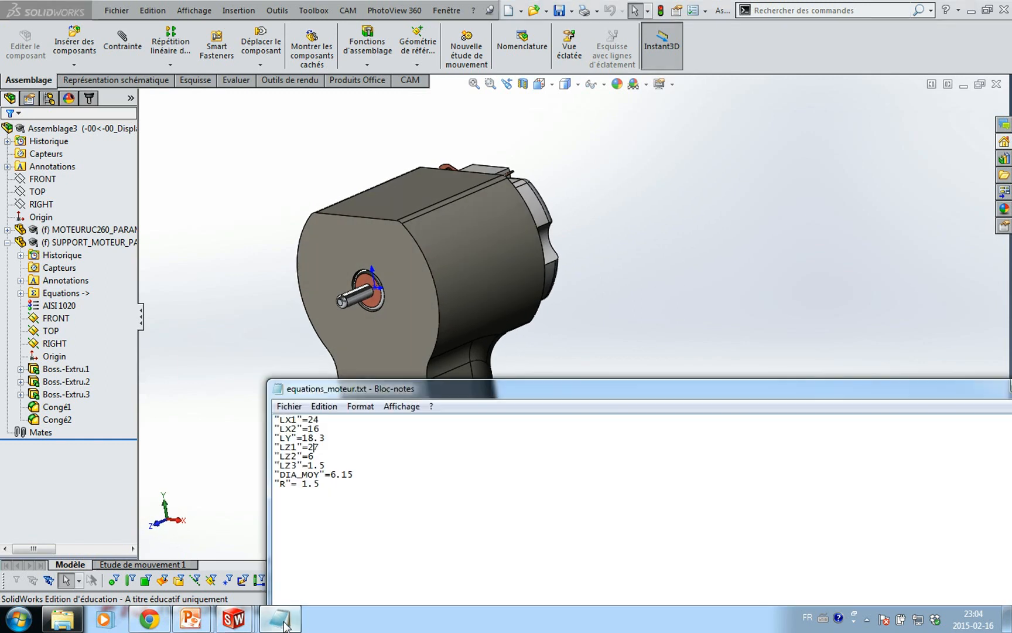
drag(504, 397, 344, 317)
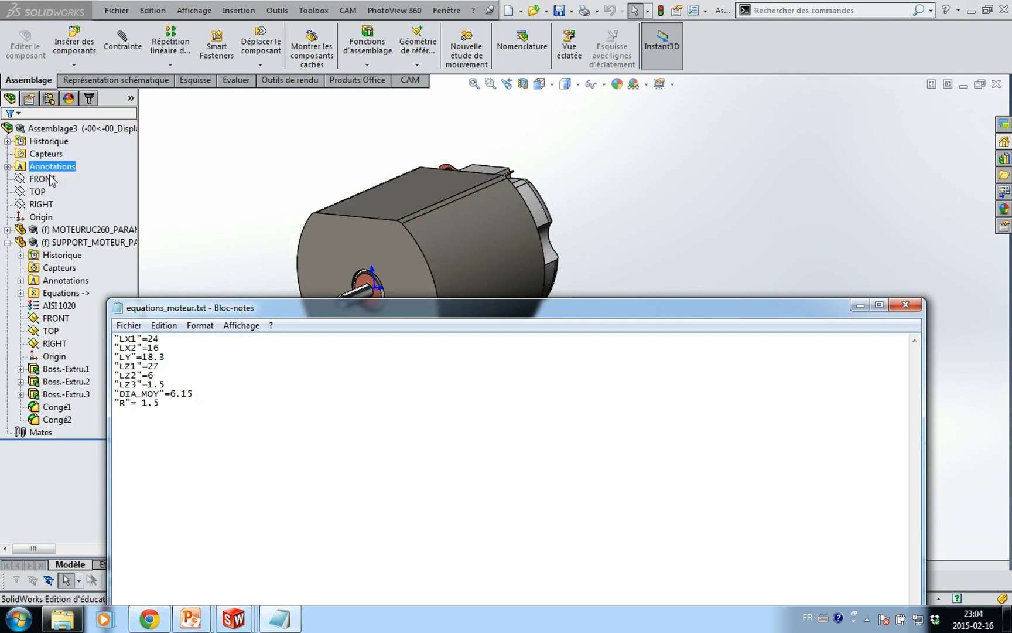
click(910, 307)
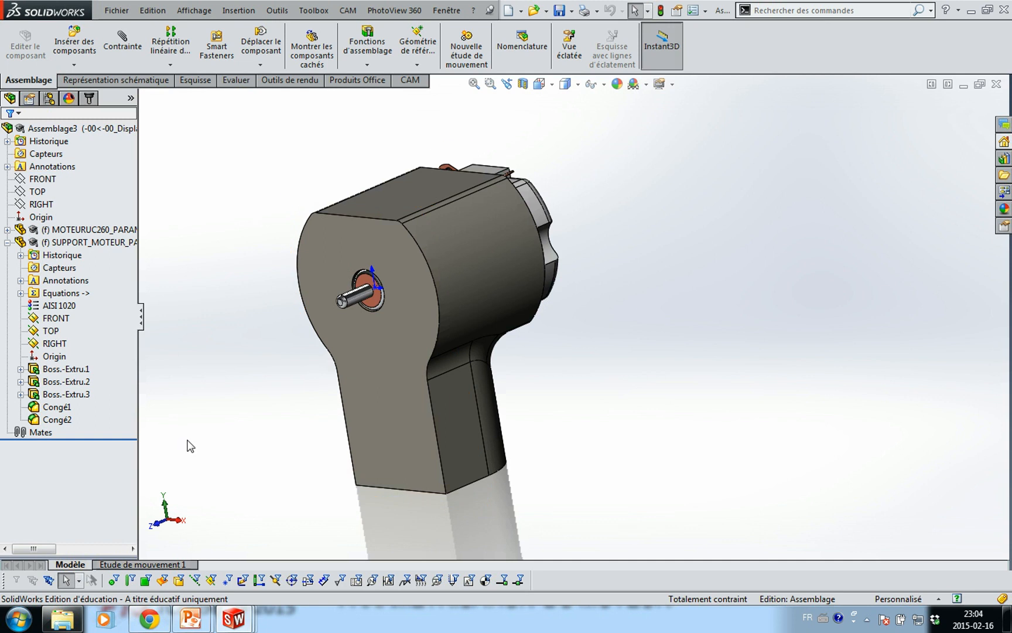
key(ctrl+Tab)
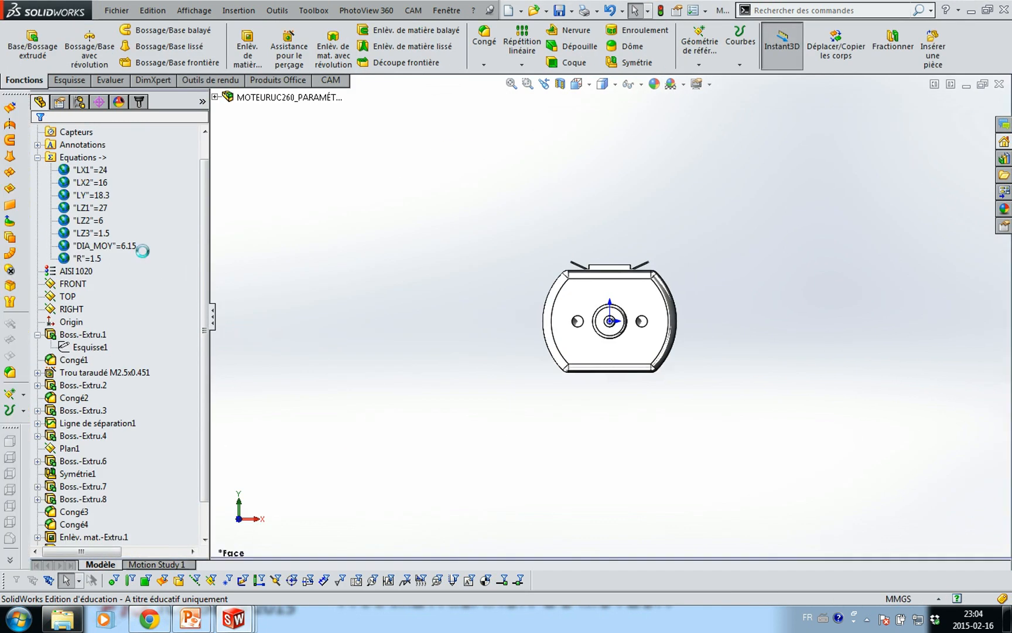
Review the MOTEURUC260 part's global variables and equations, cancel, and return to Assemblage3
right_click(68, 157)
click(101, 164)
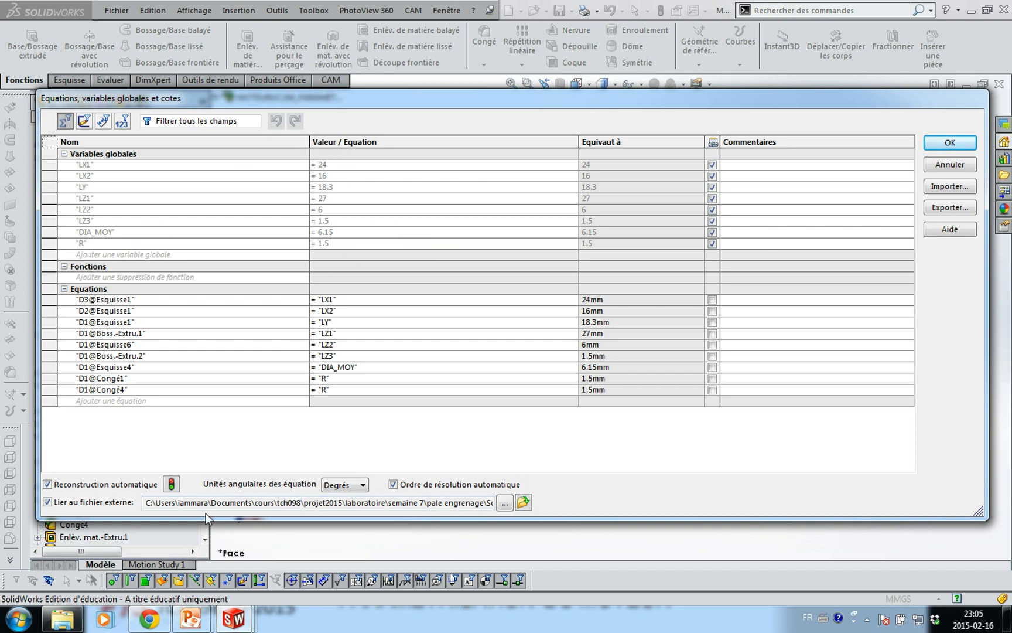
click(950, 165)
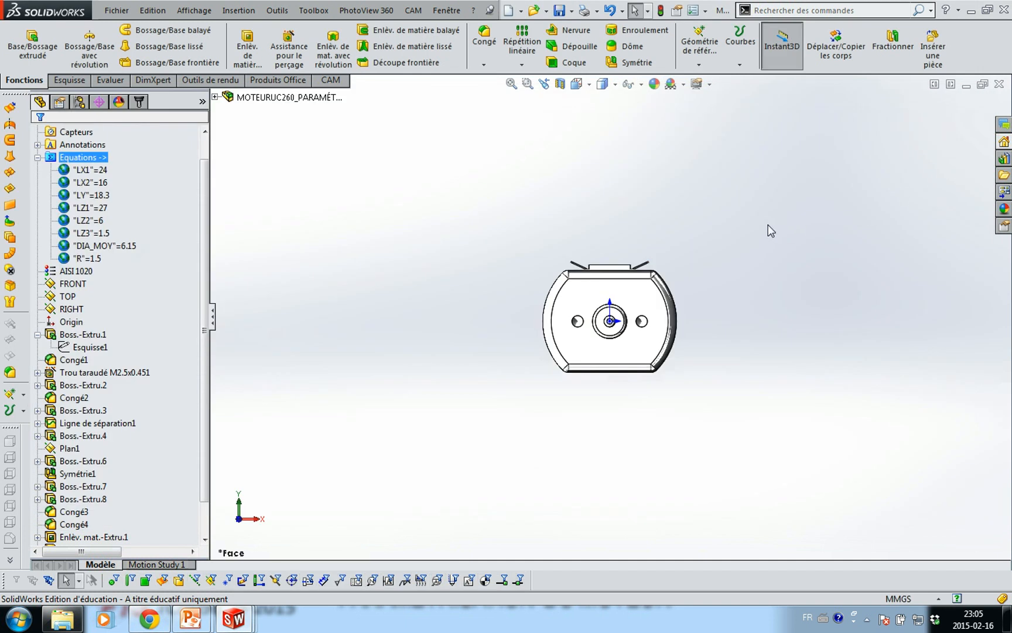
key(ctrl+Tab)
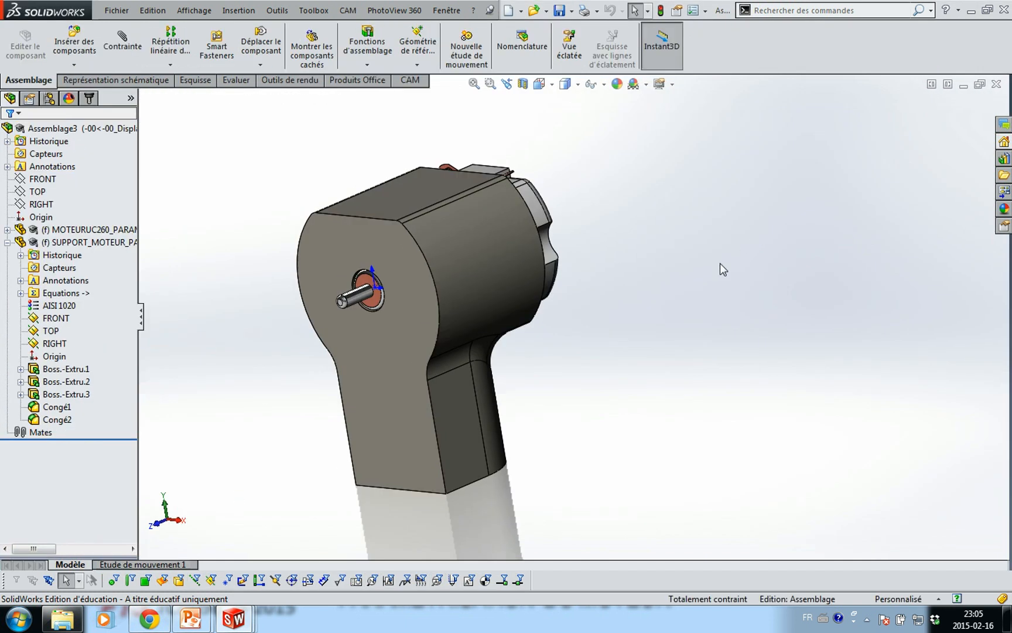
Open the assembly's equations manager and add global variable m = 0.5
middle_drag(633, 311, 624, 278)
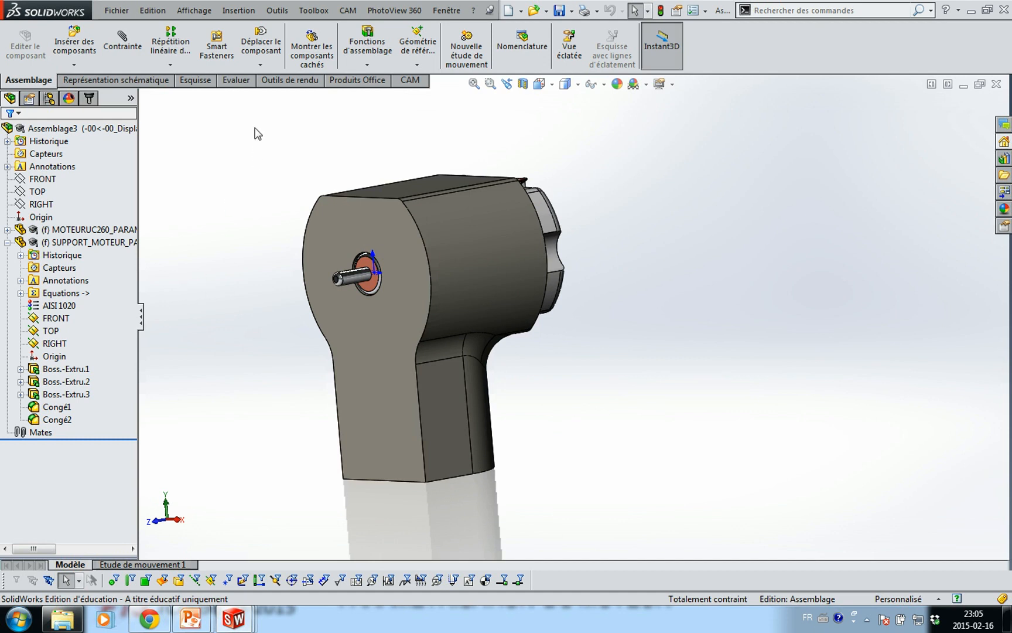
click(232, 16)
mouse_move(278, 12)
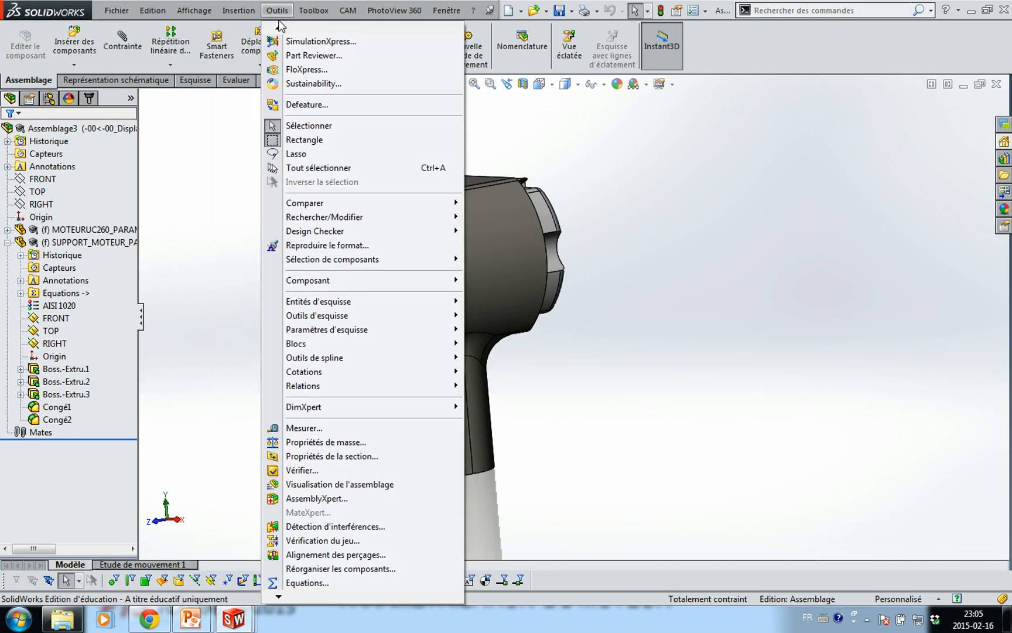
click(310, 584)
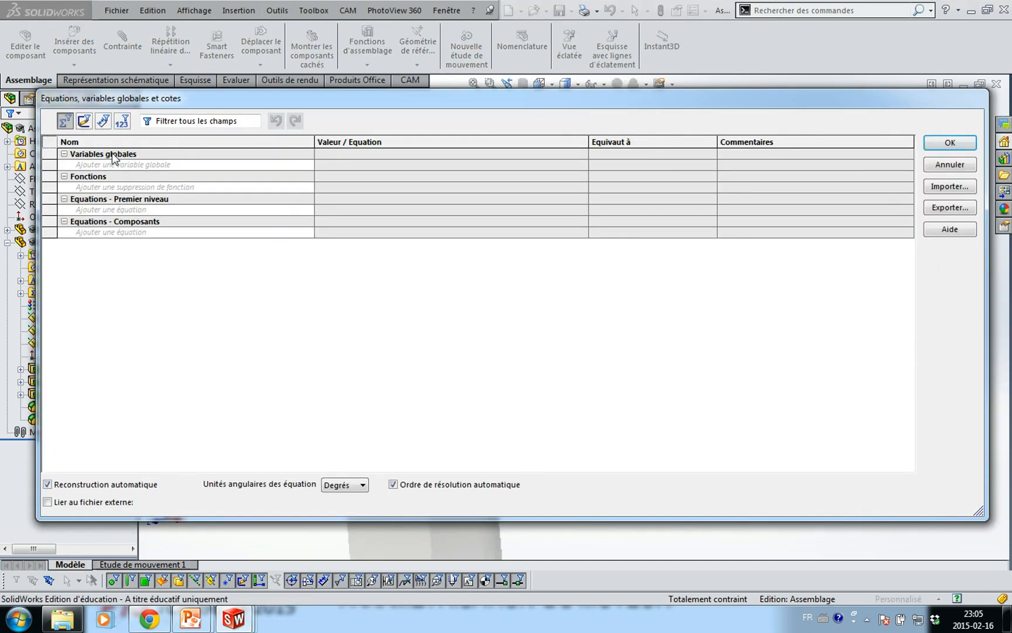
click(264, 166)
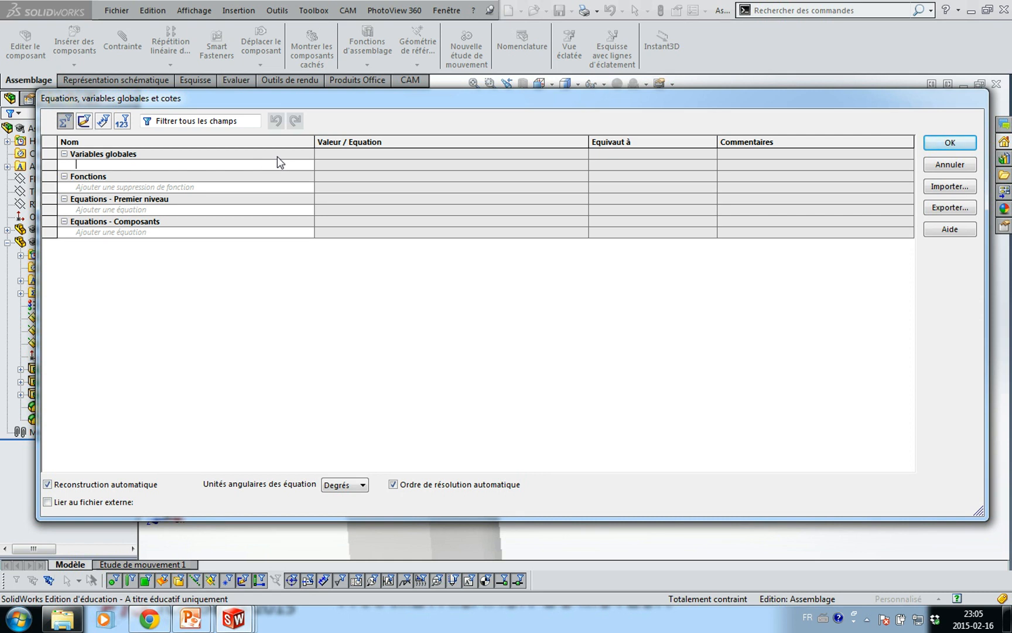
text(m)
key(Tab)
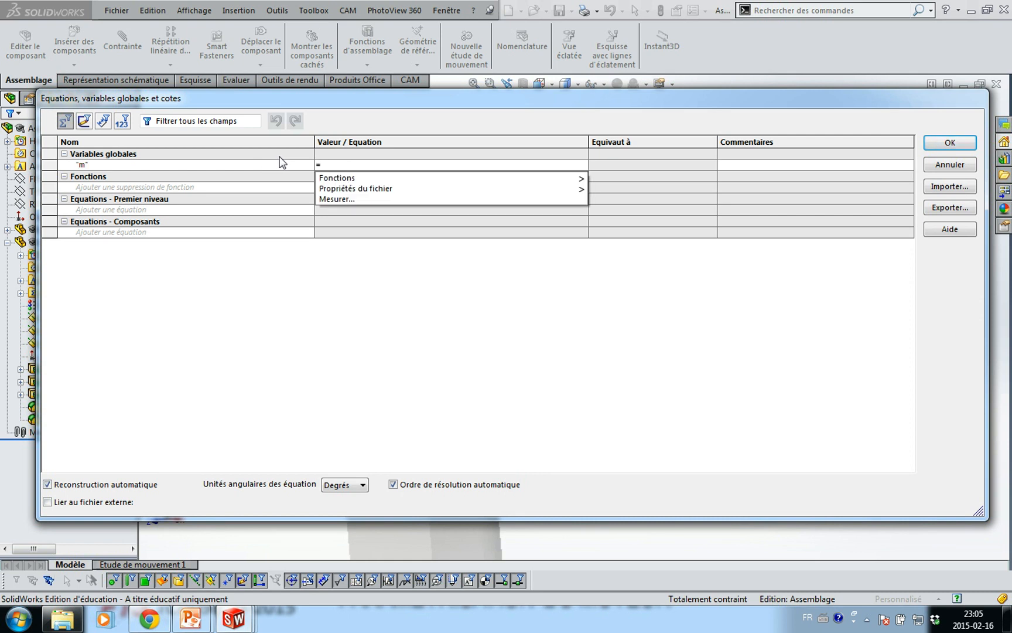
text(0.5)
key(Tab)
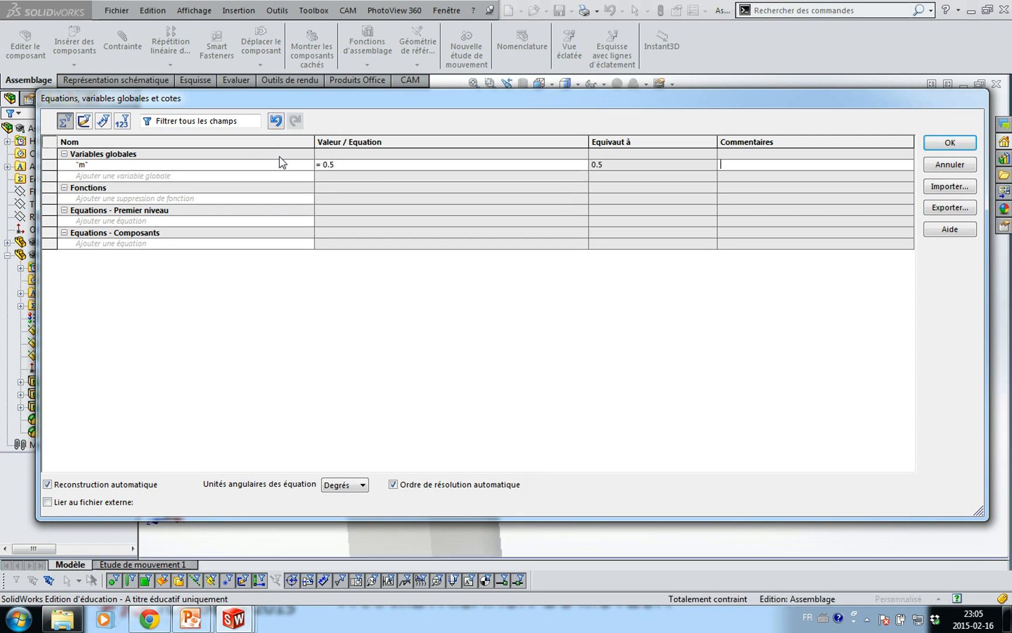
Add global variables N1 = 10 and N2 = 40
click(278, 174)
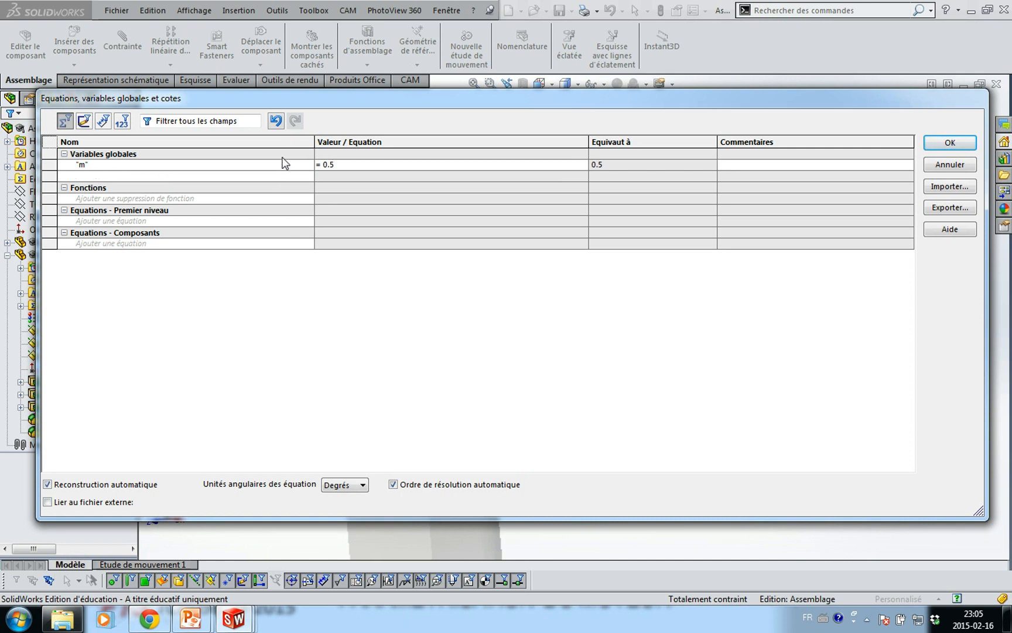
text(N1)
key(Tab)
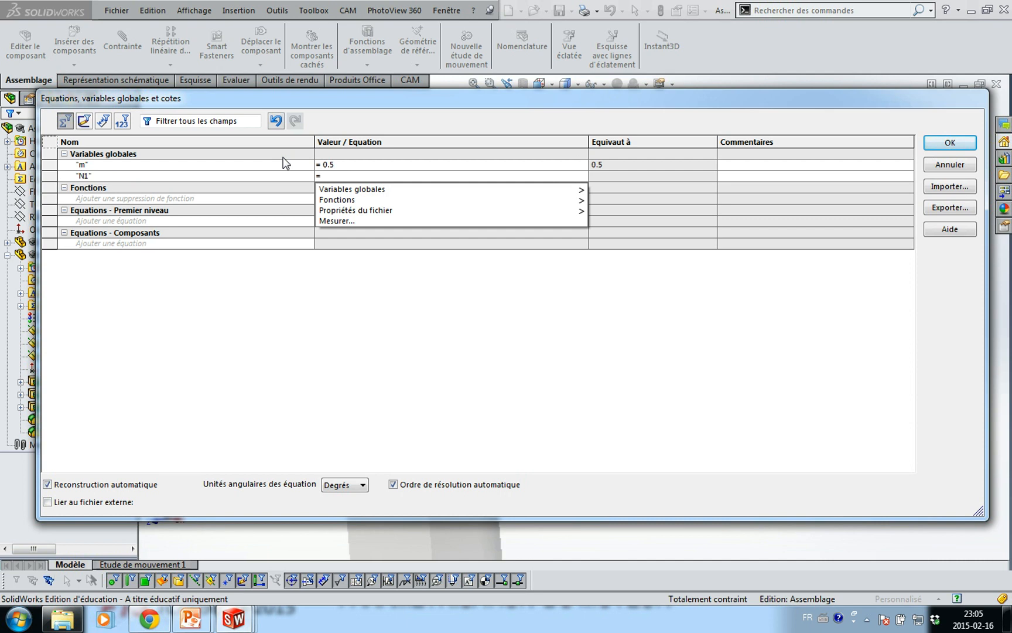
text(10)
key(Tab)
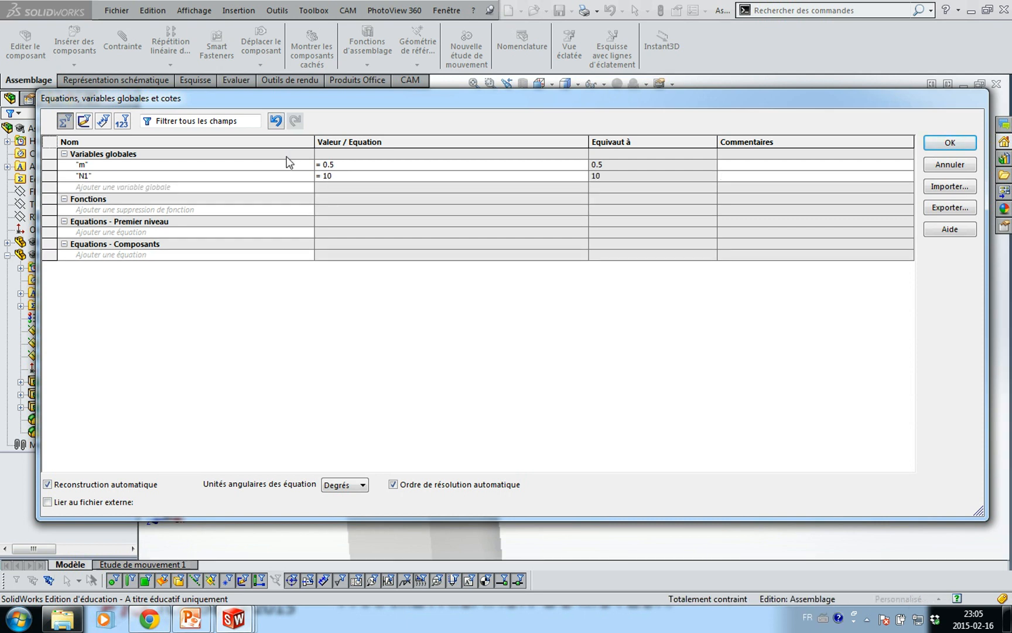
click(286, 186)
text(N2)
key(Tab)
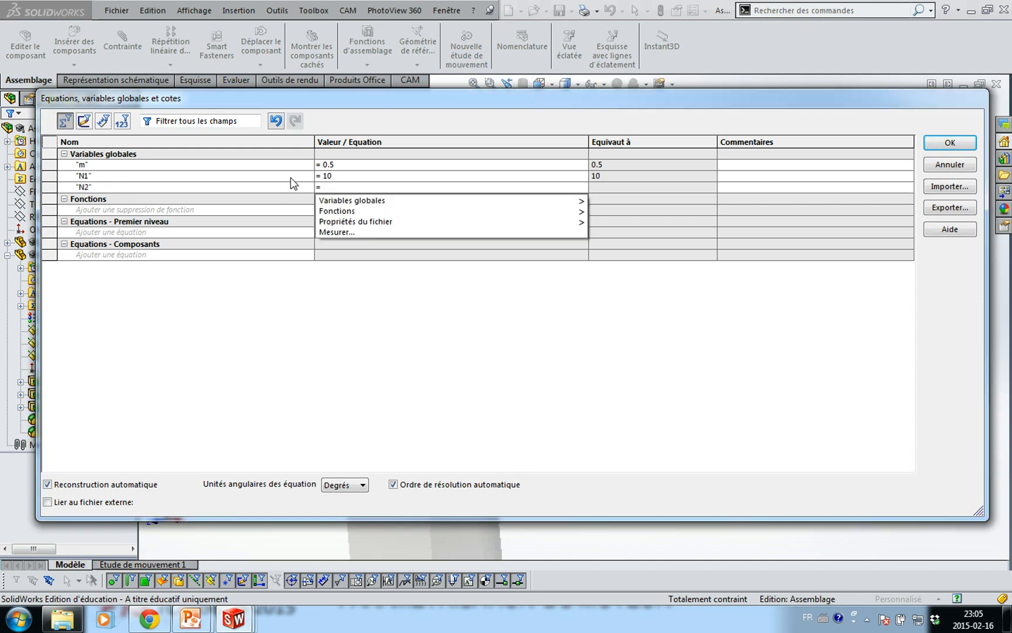
text(40)
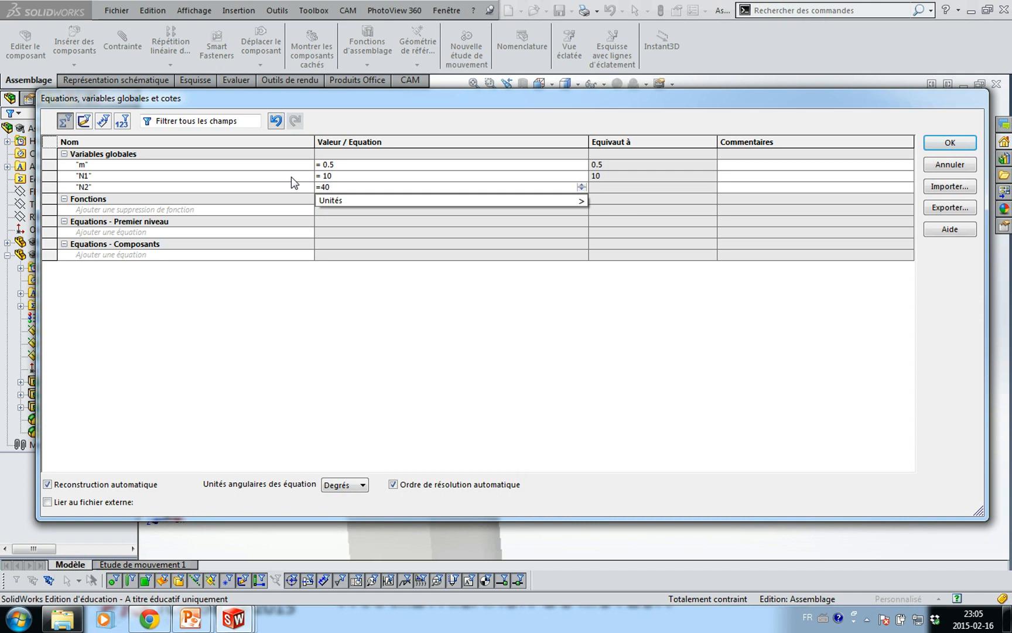
key(Tab)
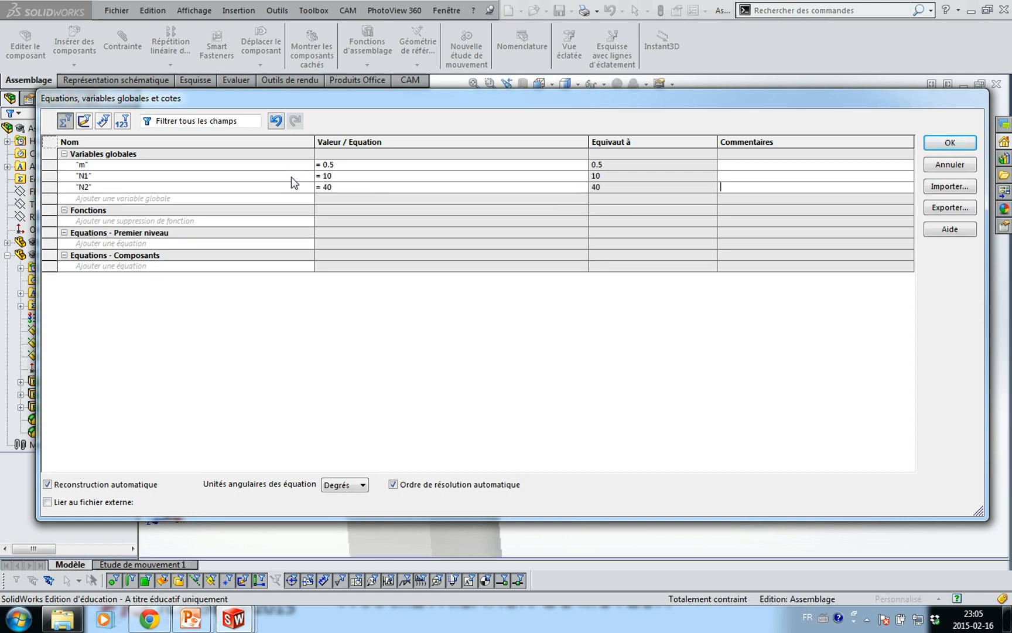
Add global variable C = m*(N1+N2)/2, evaluating to 12.5, and apply the equations
click(271, 199)
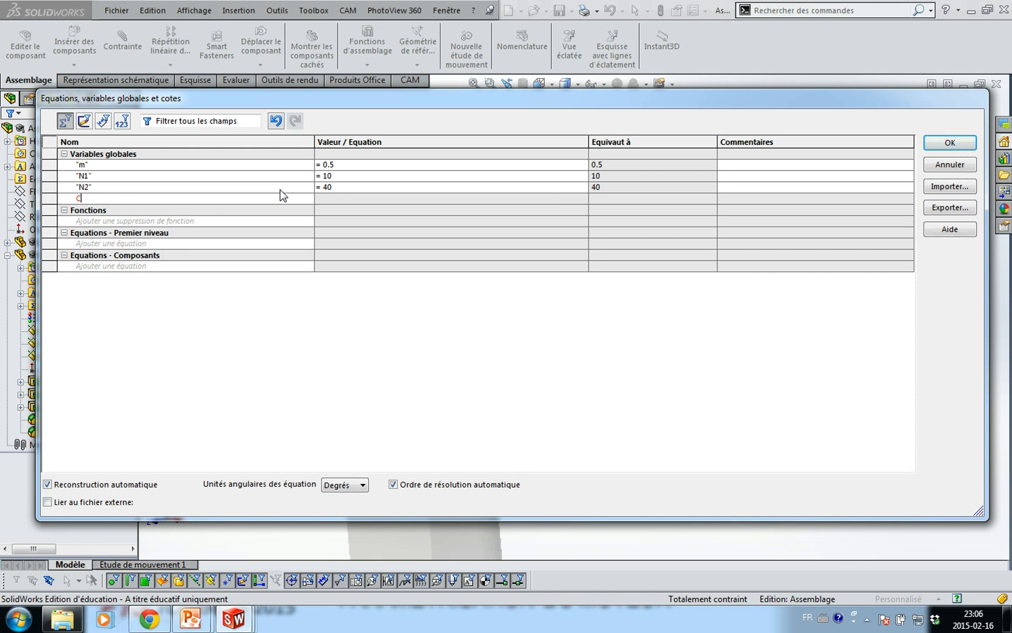
text(C)
key(Tab)
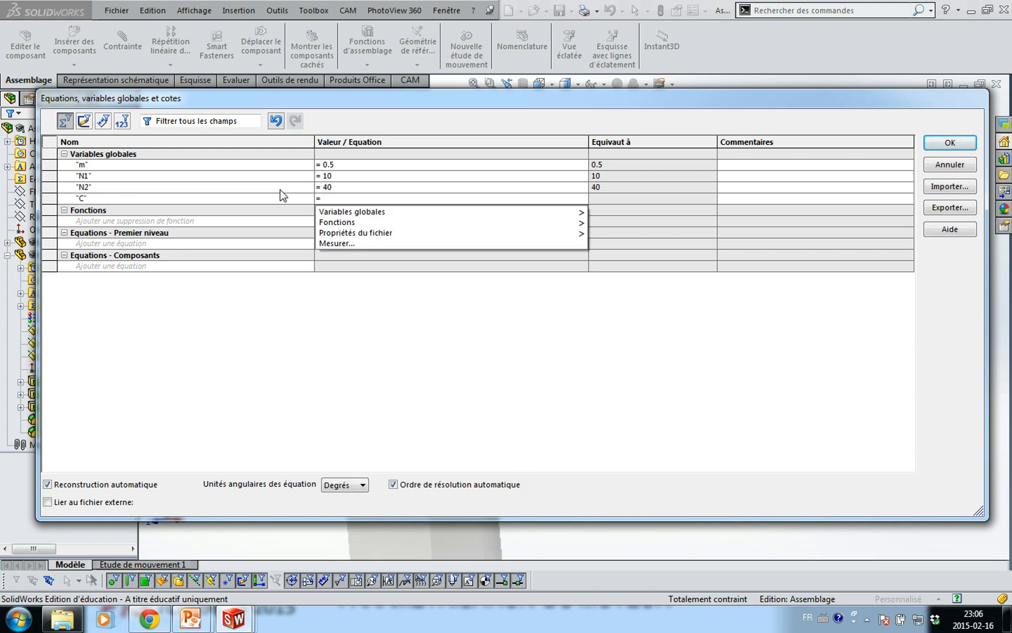
text(M)
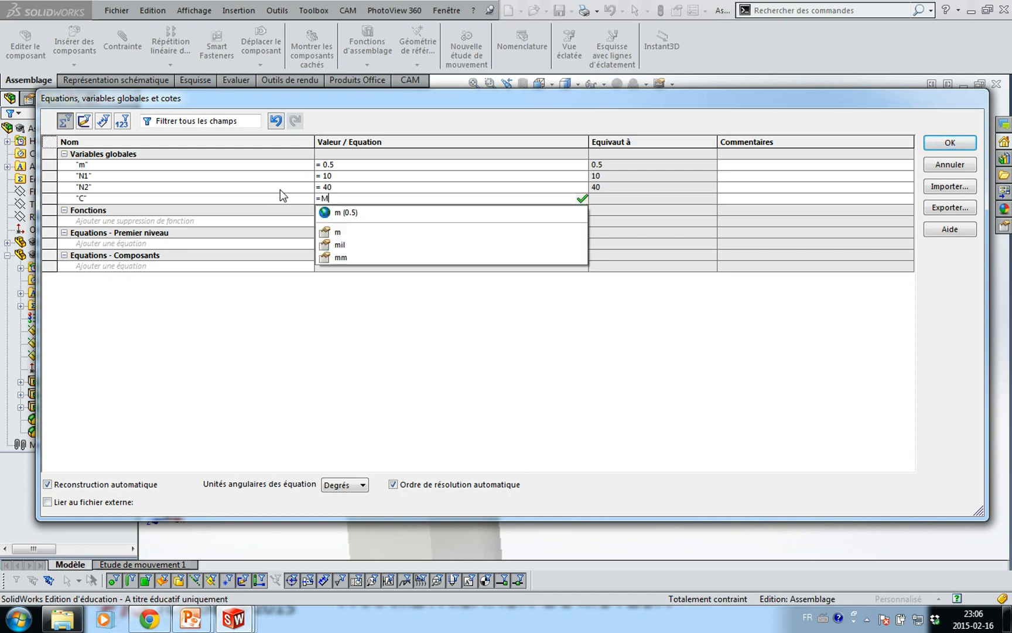
key(BackSpace)
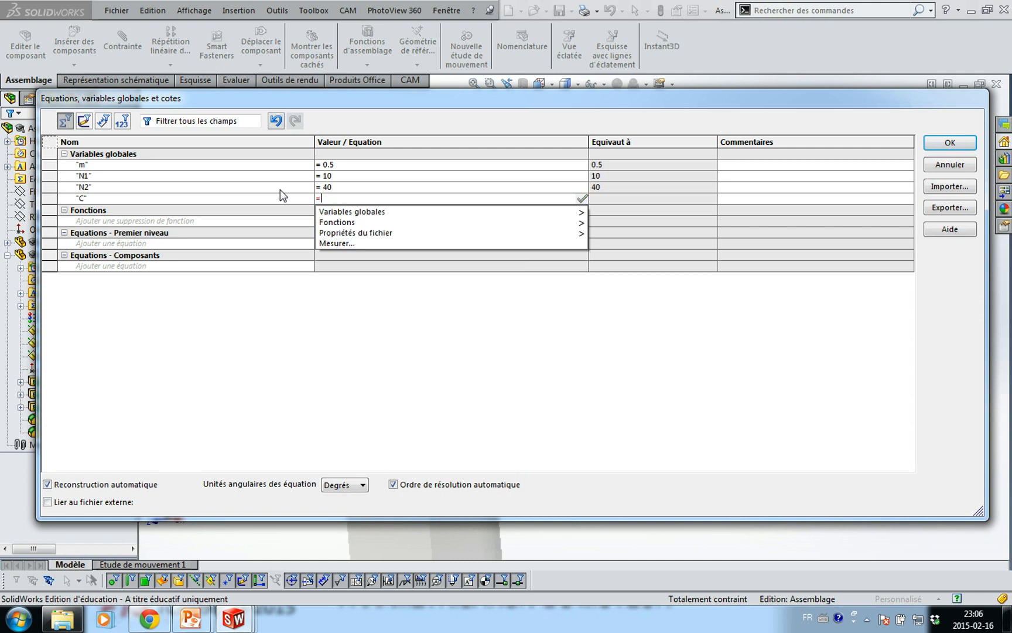
text(m*)
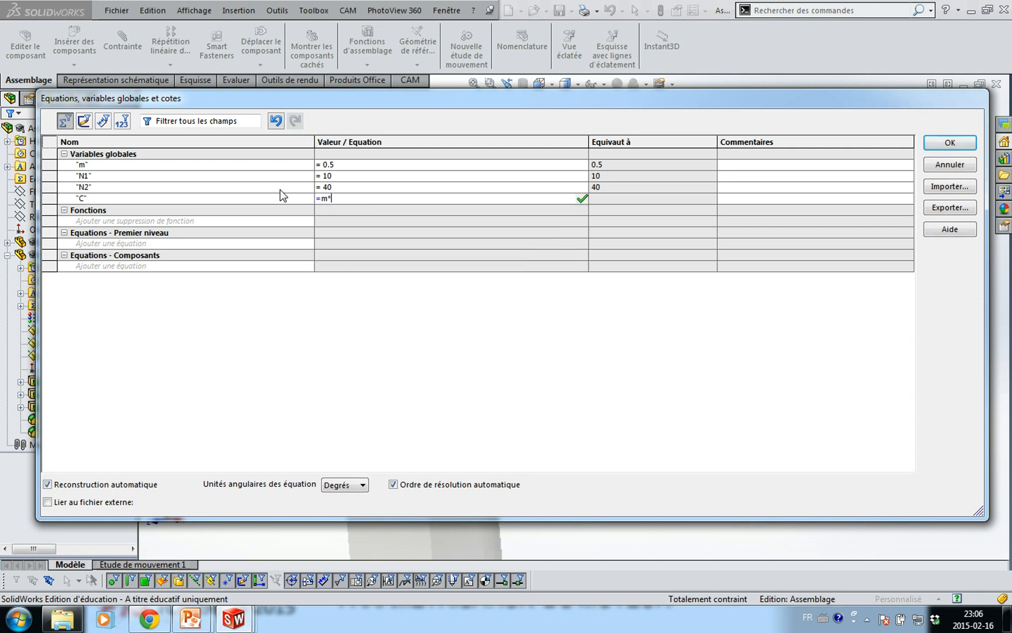
text((N)
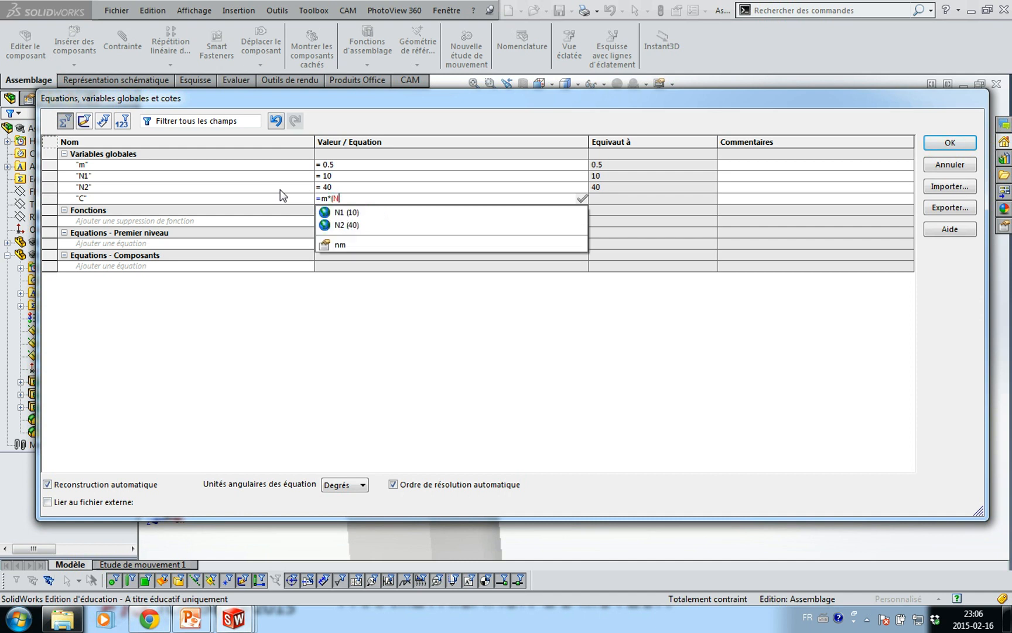
key(Down)
key(Return)
text(+")
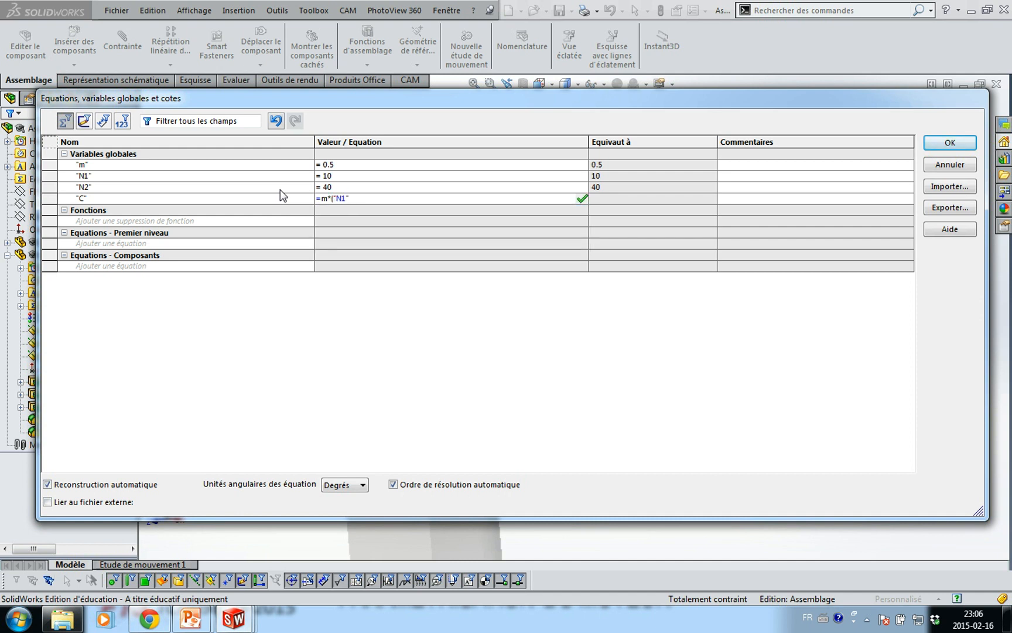
text(N)
key(Down)
key(Down)
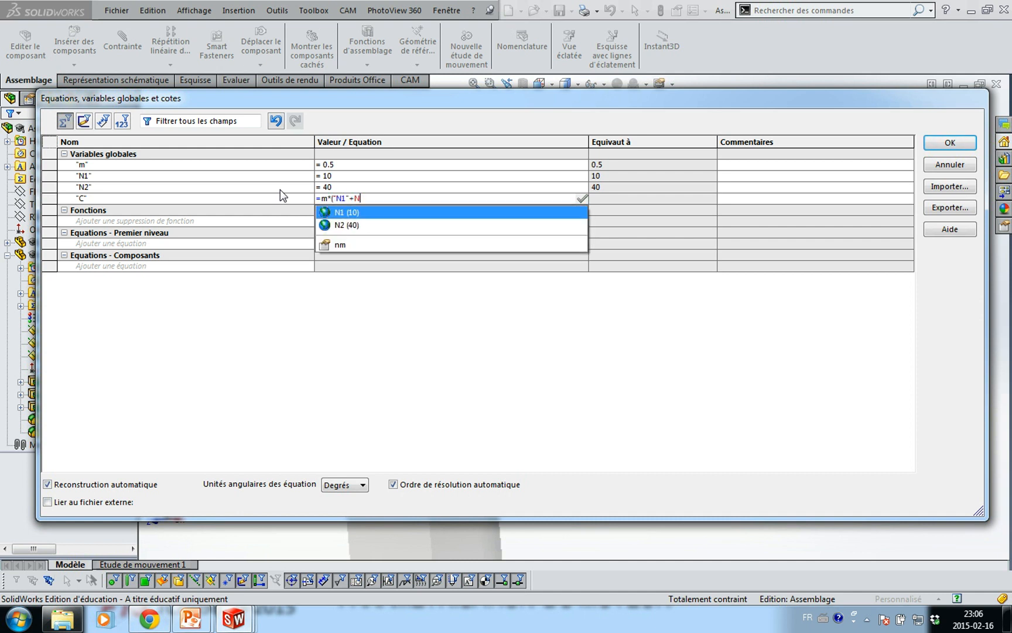
key(Return)
text() )
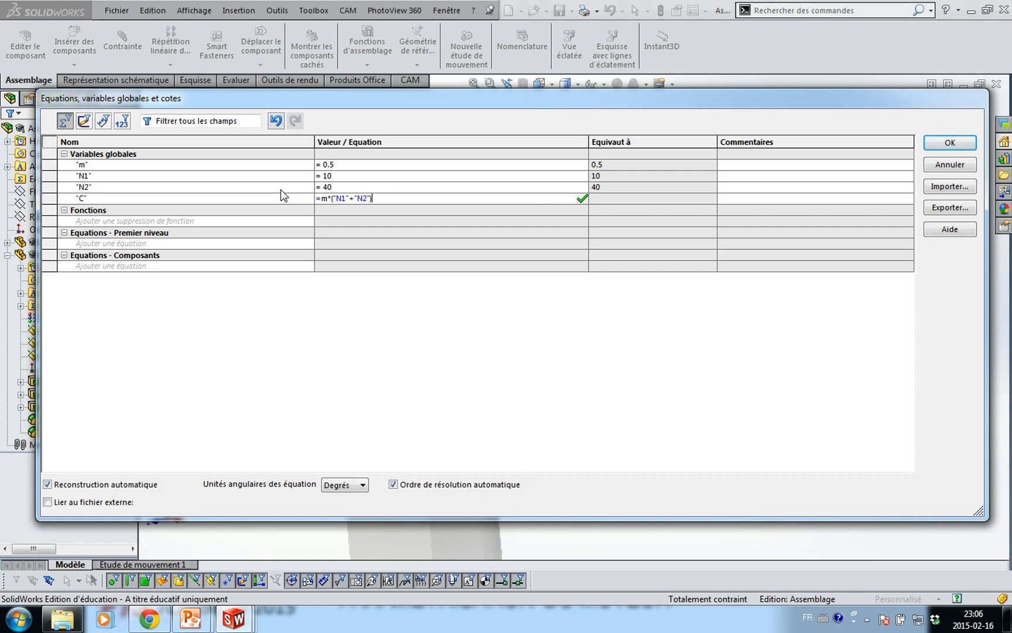
text(/ 2)
key(Tab)
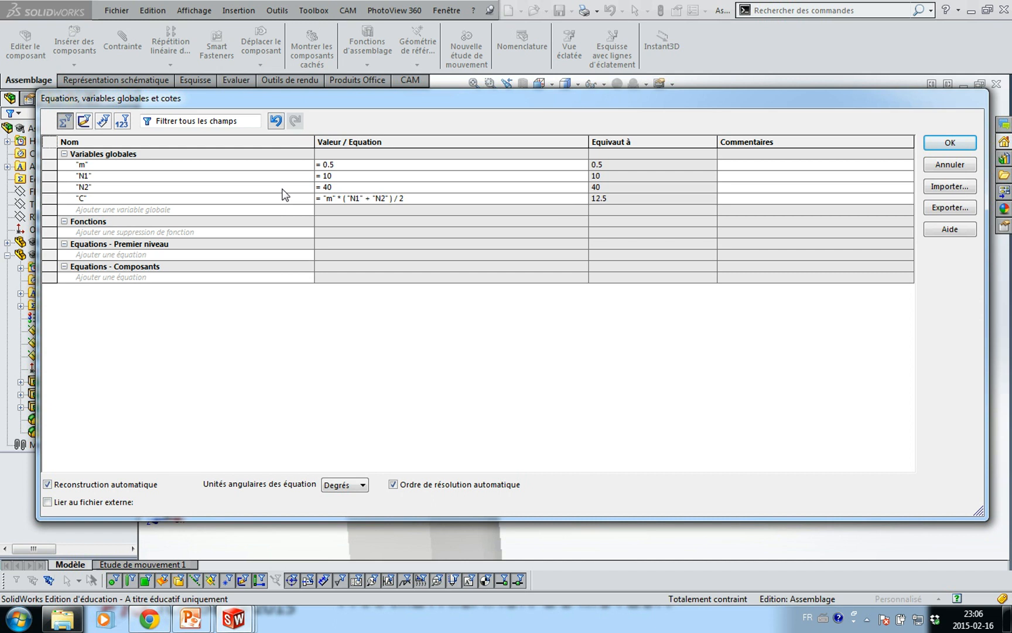
click(952, 144)
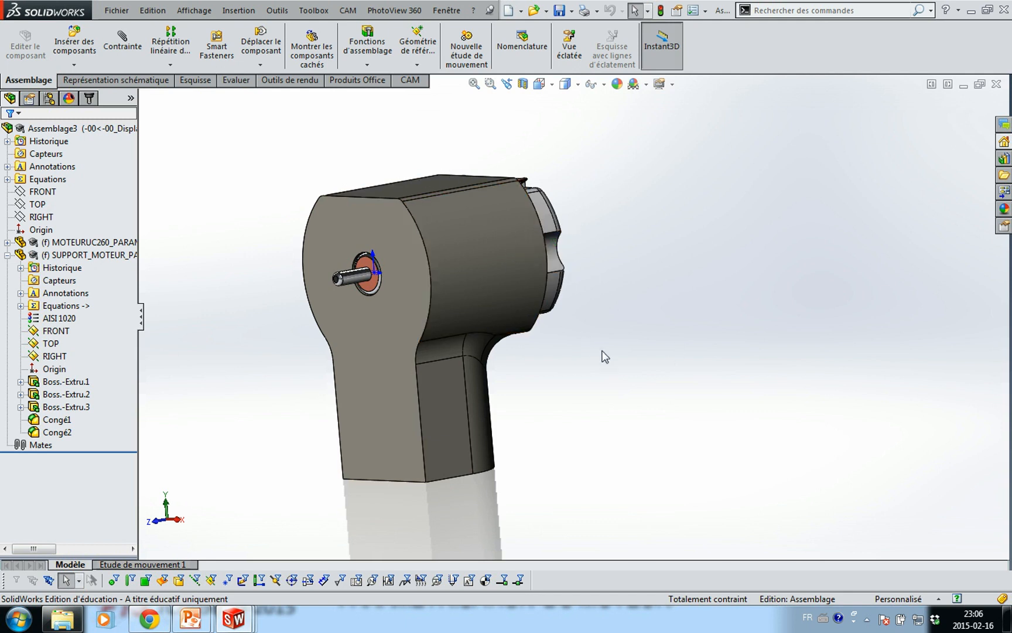
Sketch a point on the FRONT plane, vertically aligned below the origin
click(408, 256)
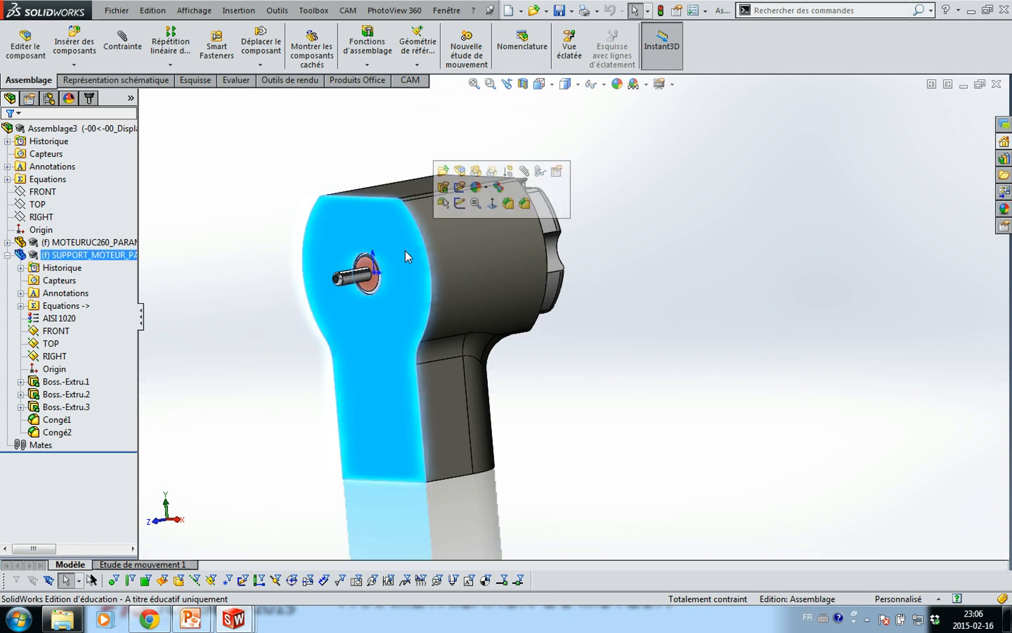
click(42, 192)
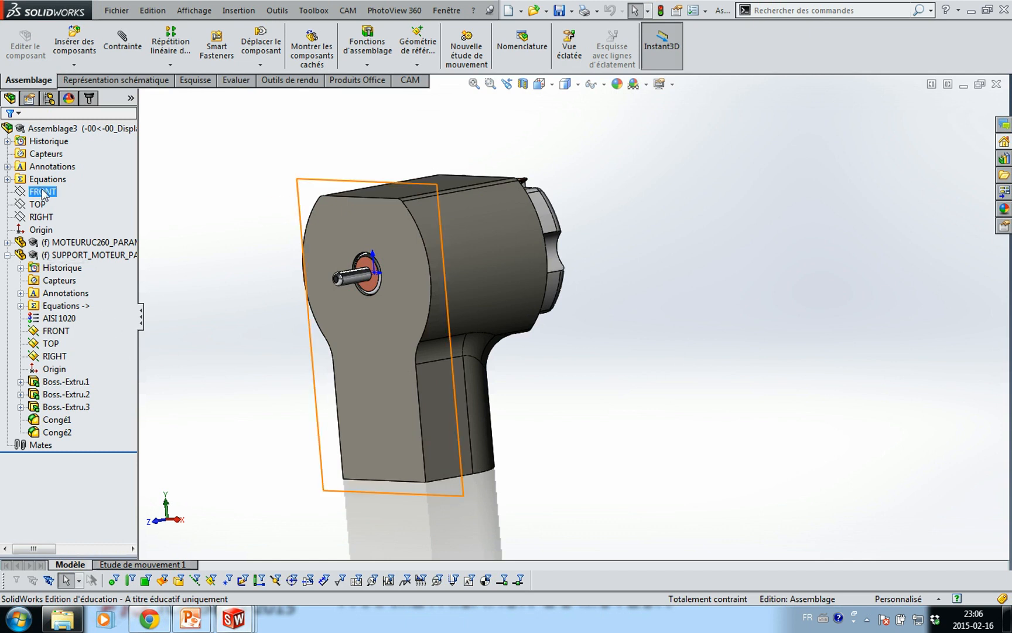
click(50, 192)
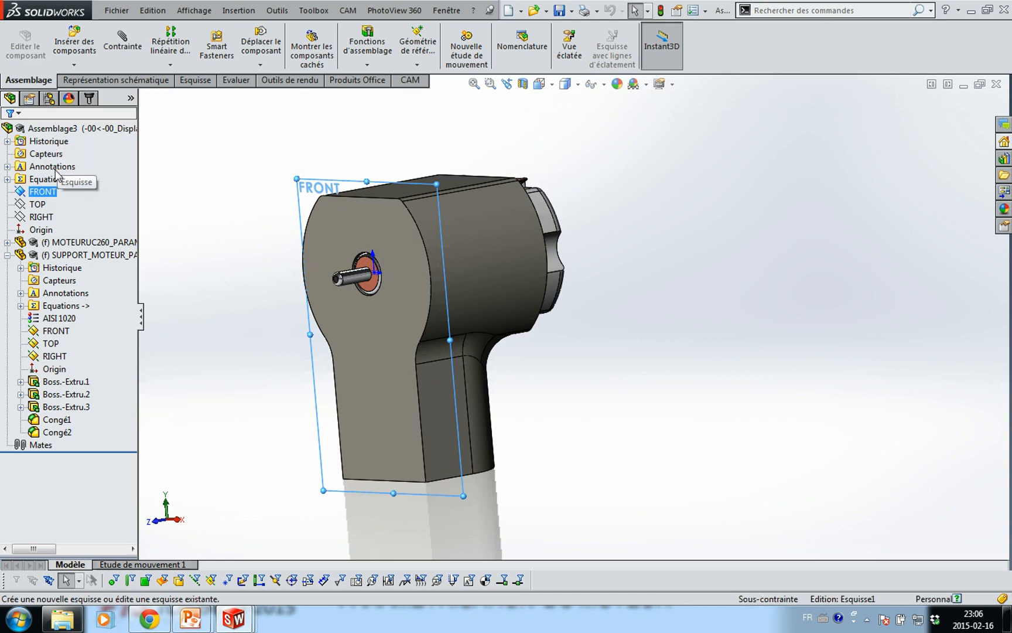
click(56, 169)
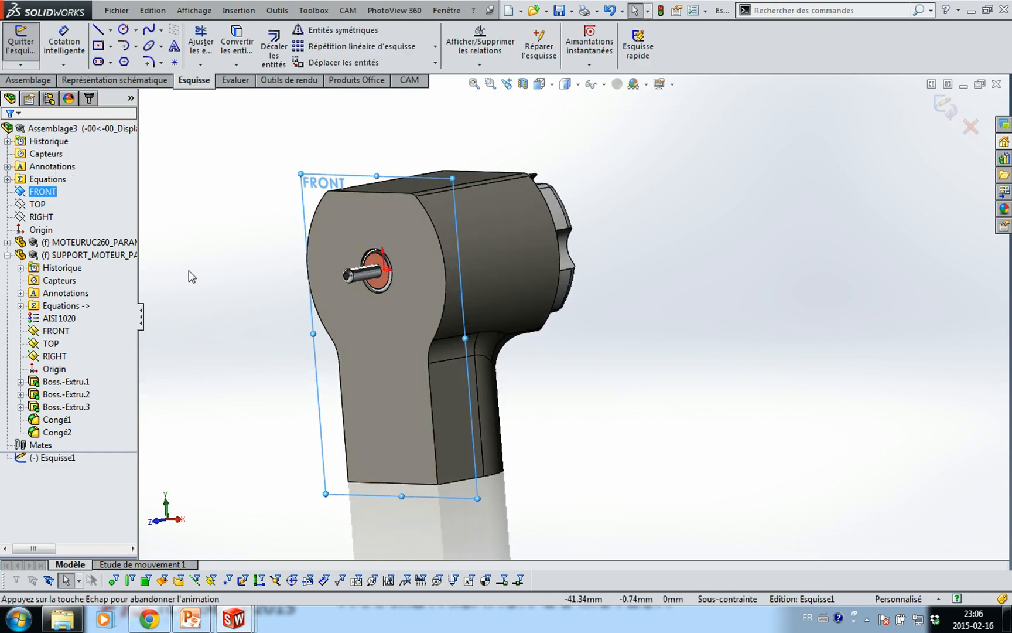
click(174, 61)
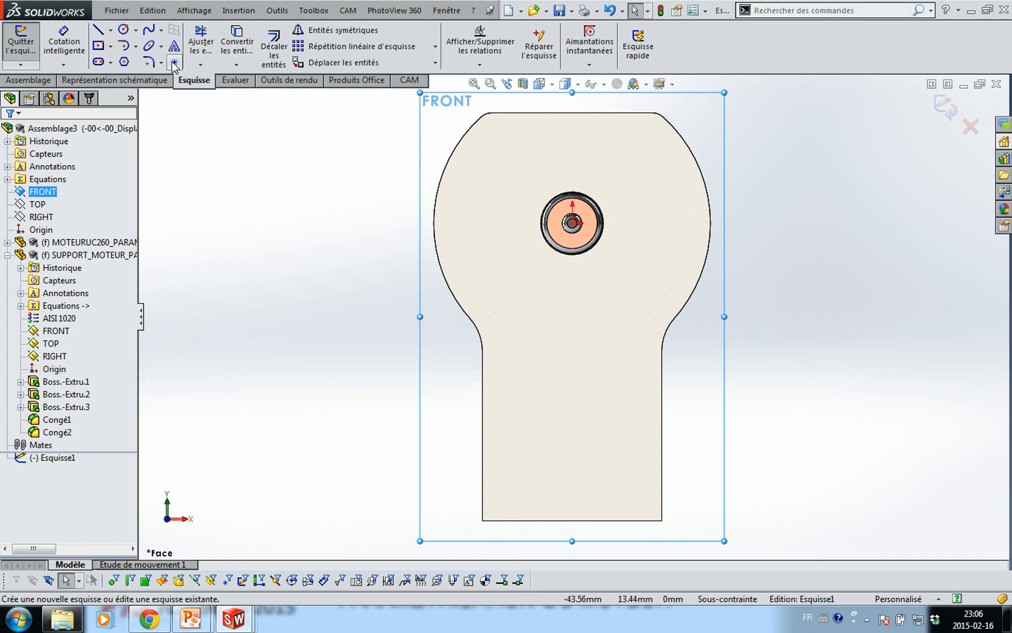
click(572, 418)
key(Escape)
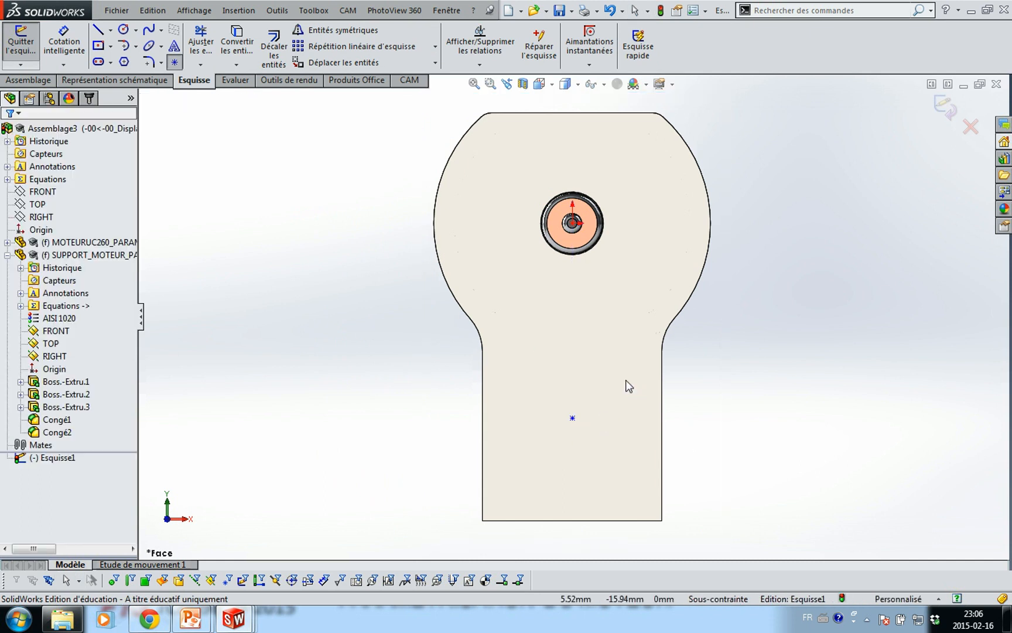
click(573, 223)
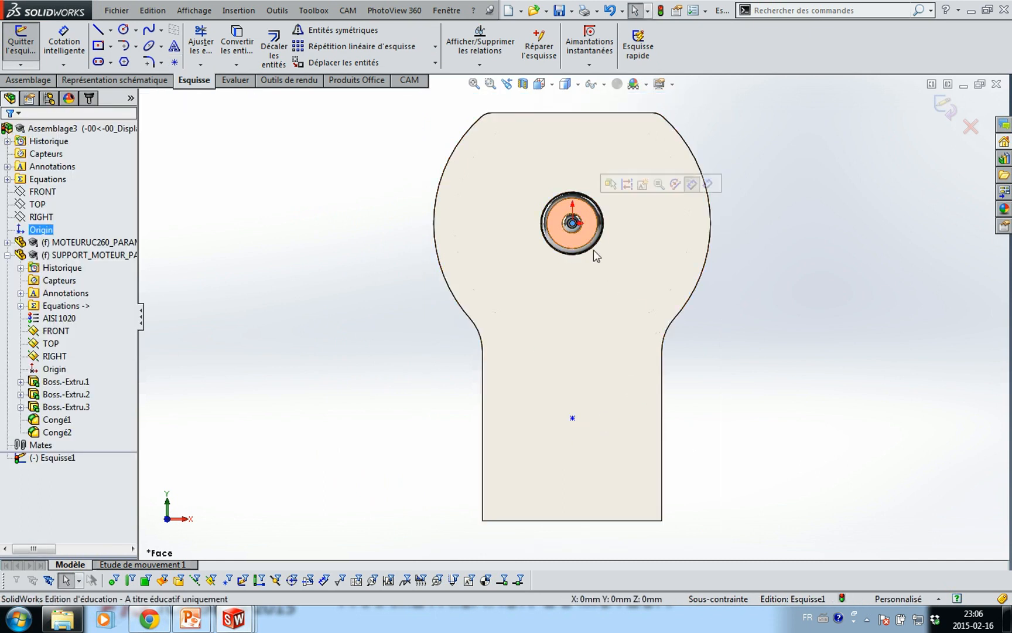
ctrl+click(573, 418)
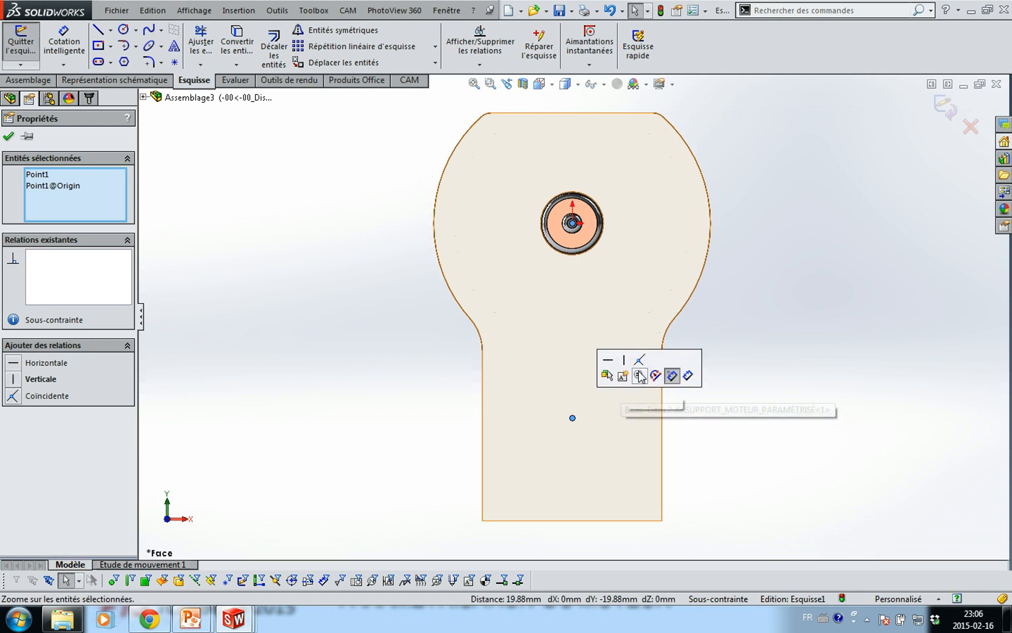
click(624, 359)
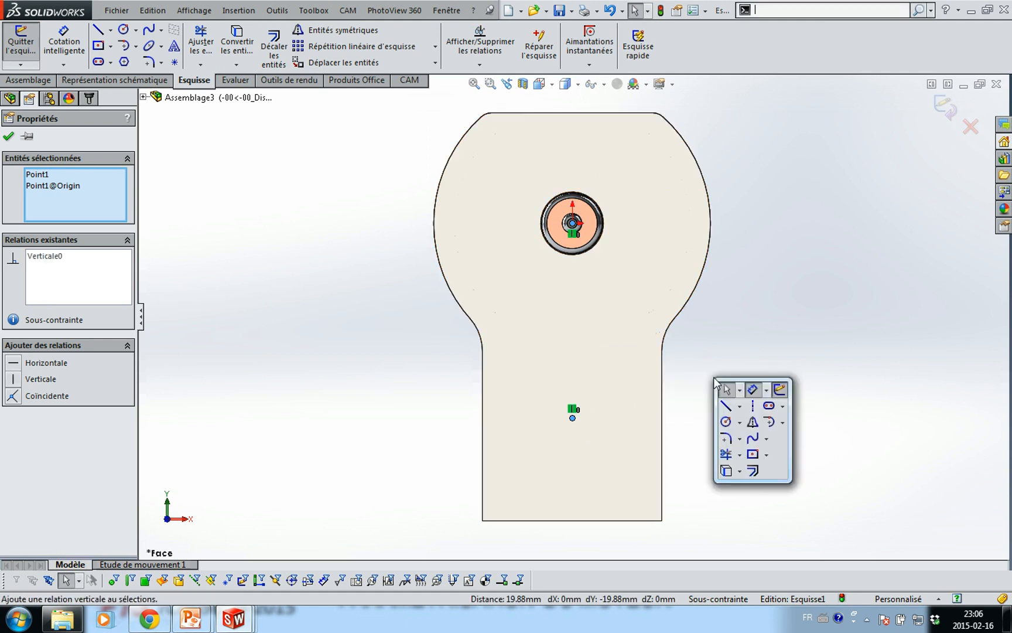
key(Escape)
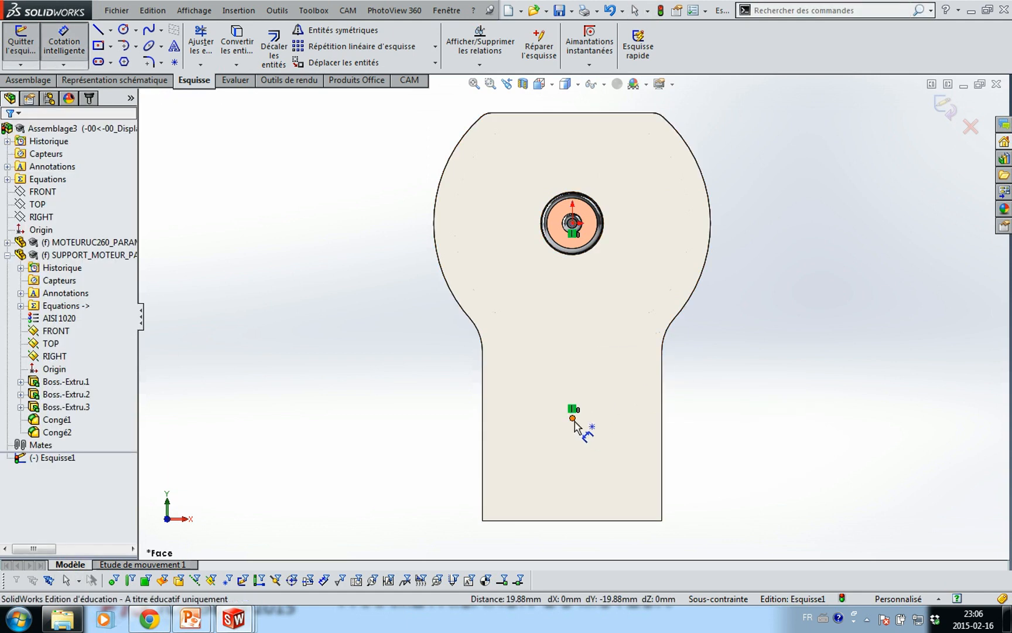
Dimension the point's distance from the origin as ="C" (12.50) and exit the sketch
click(573, 418)
click(572, 224)
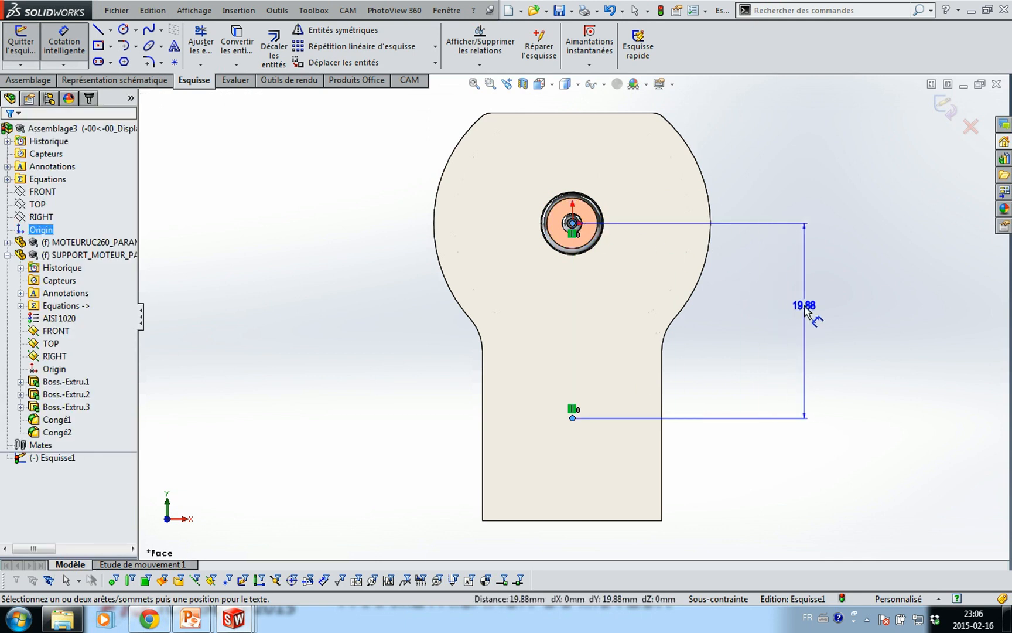
click(806, 313)
text(=)
mouse_move(760, 337)
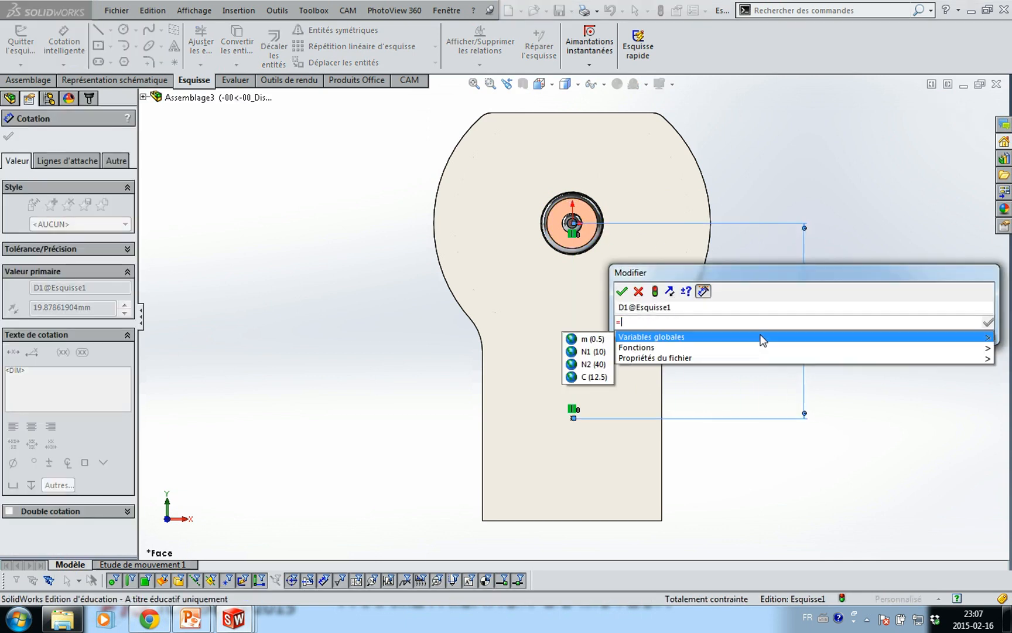
key(Right)
key(Down)
key(Down)
key(Down)
key(Return)
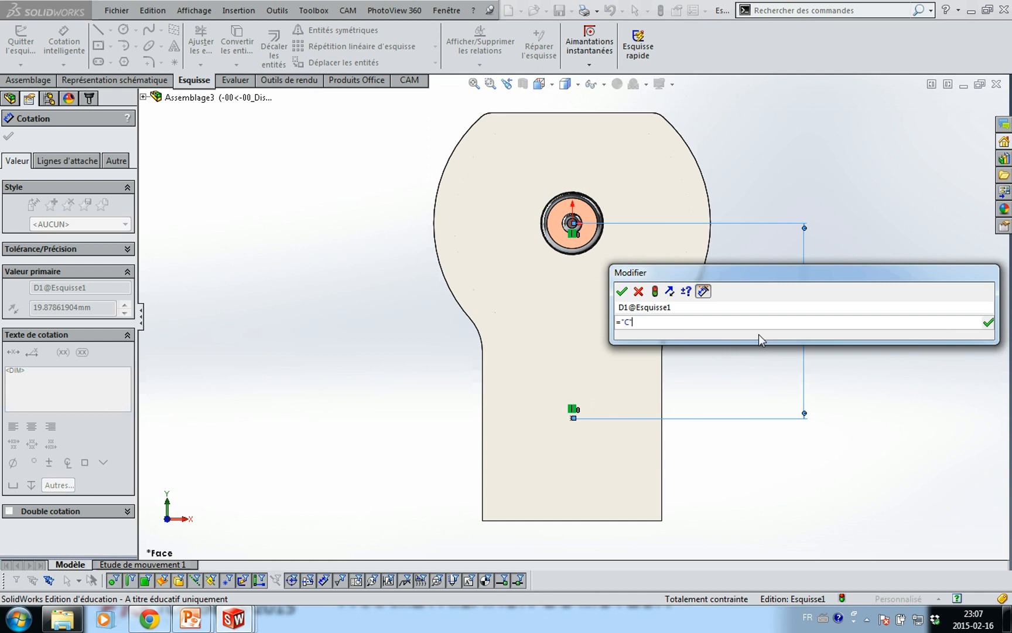
key(Return)
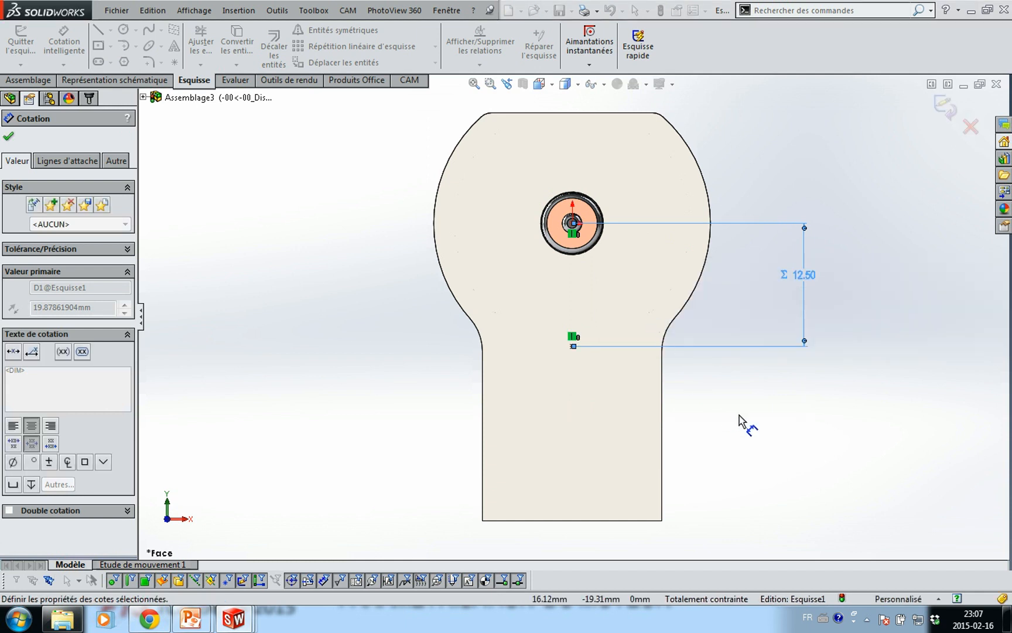
click(764, 422)
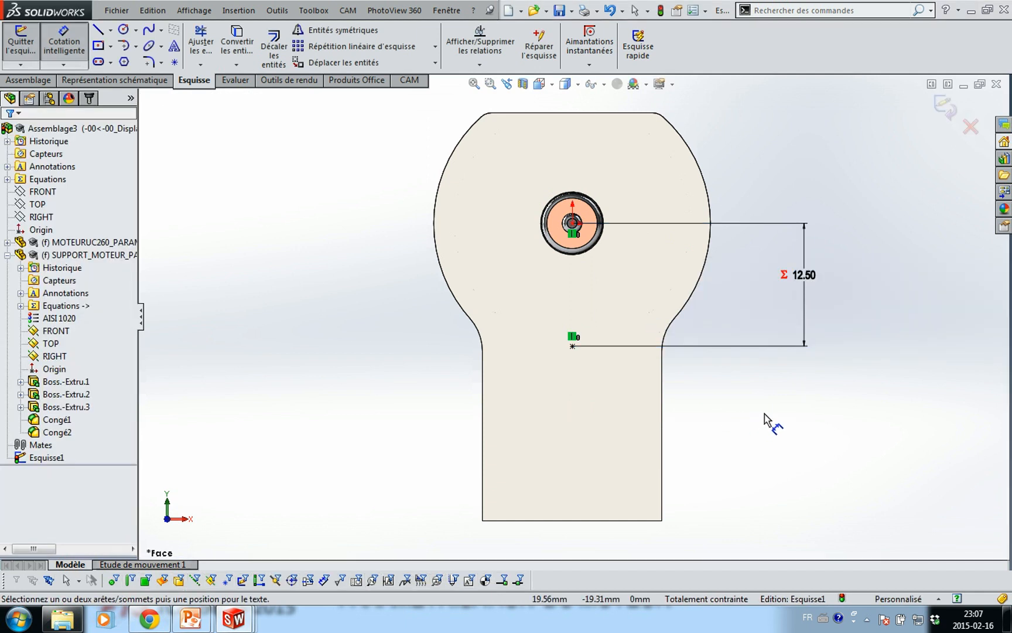
click(22, 45)
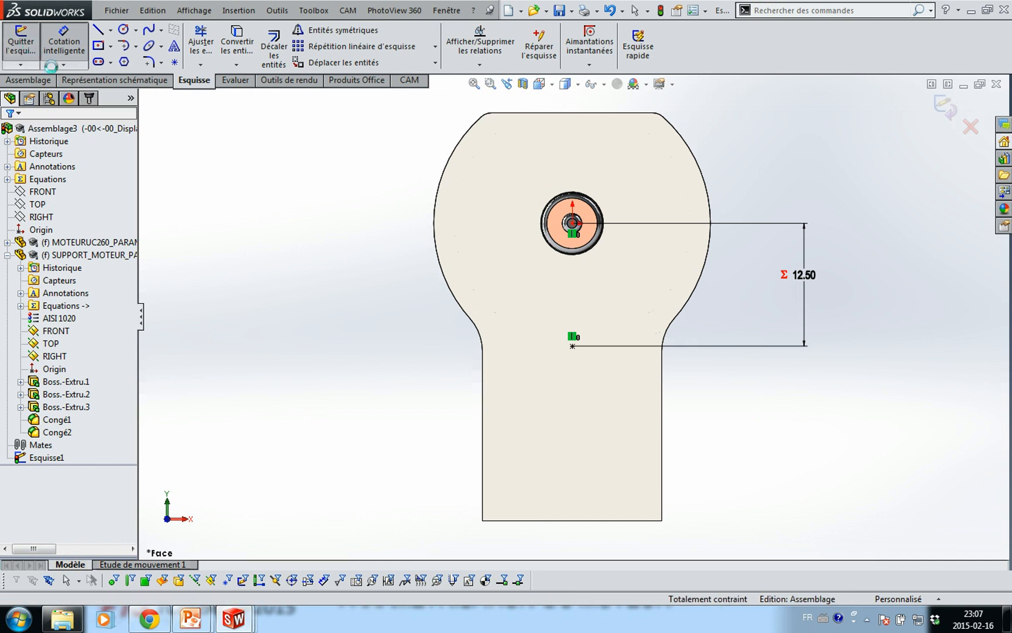
Toggle sketch display, return to the assembly tools, and select the SUPPORT_MOTEUR part
click(218, 466)
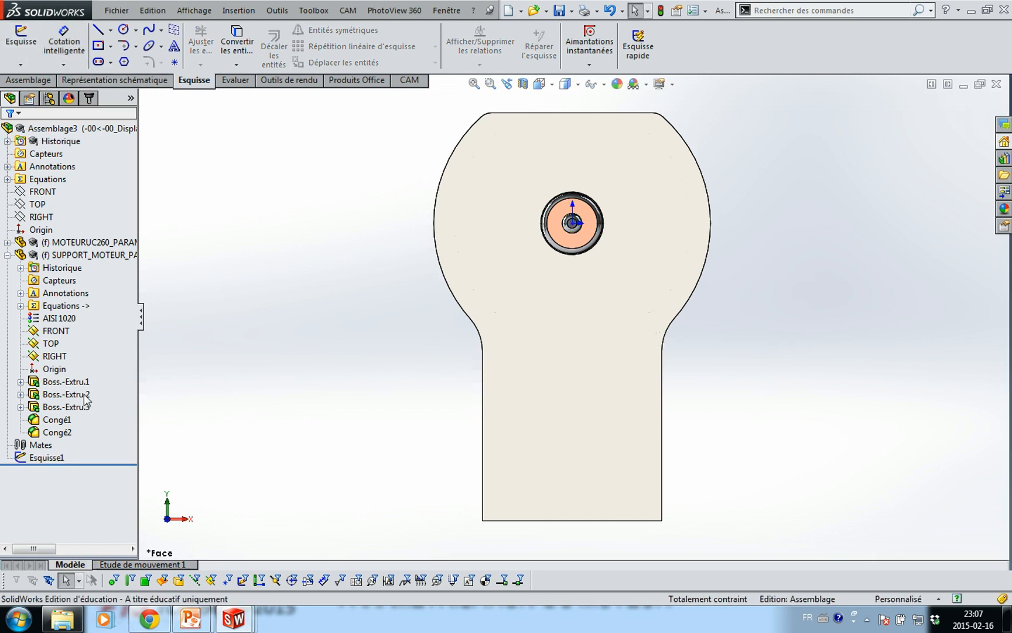
click(87, 256)
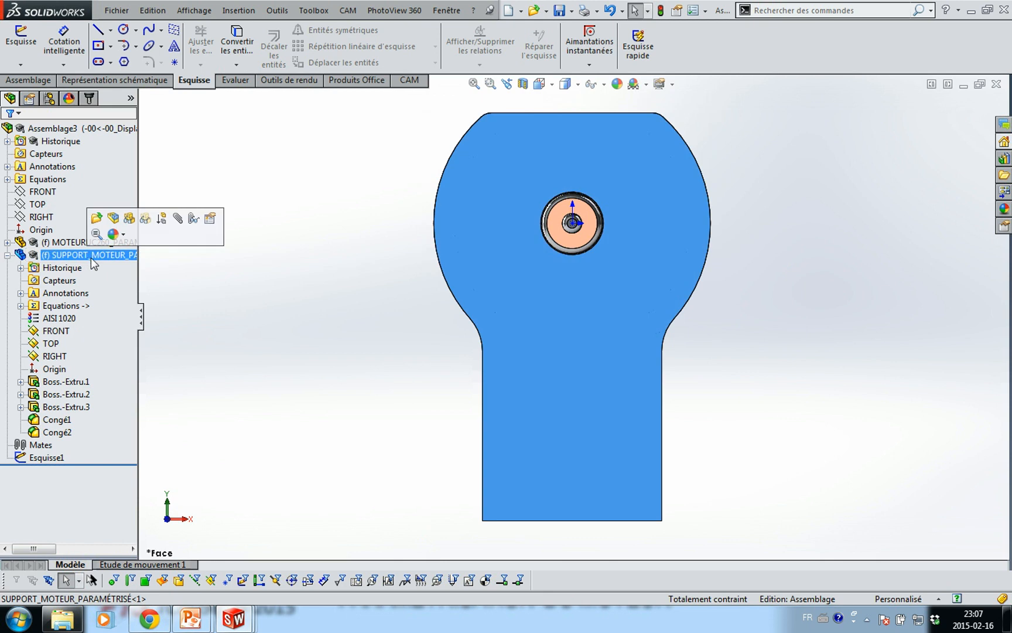
click(334, 355)
click(47, 459)
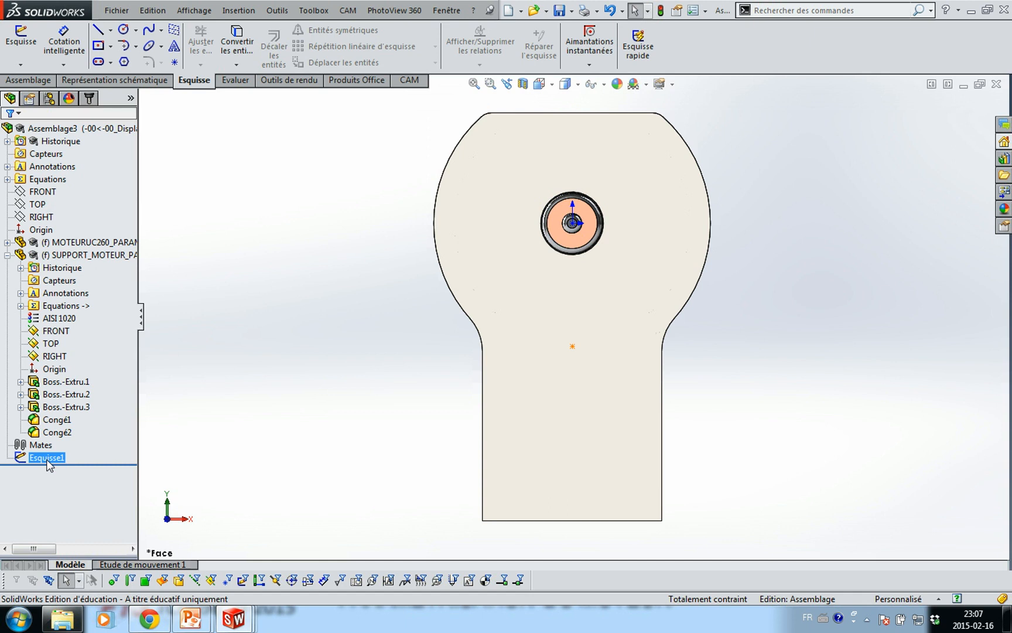
click(194, 10)
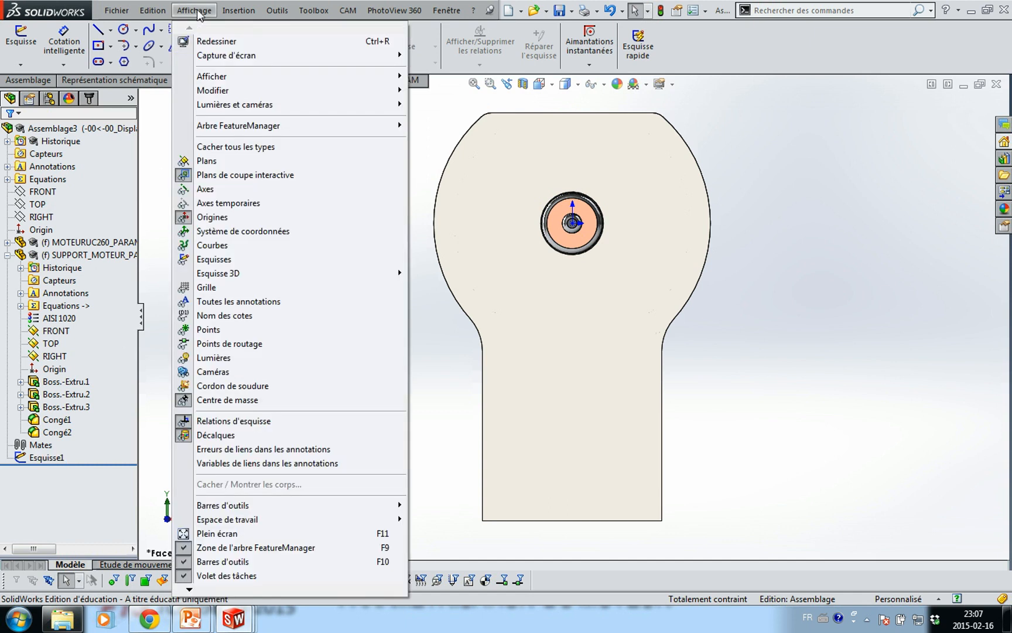
click(215, 259)
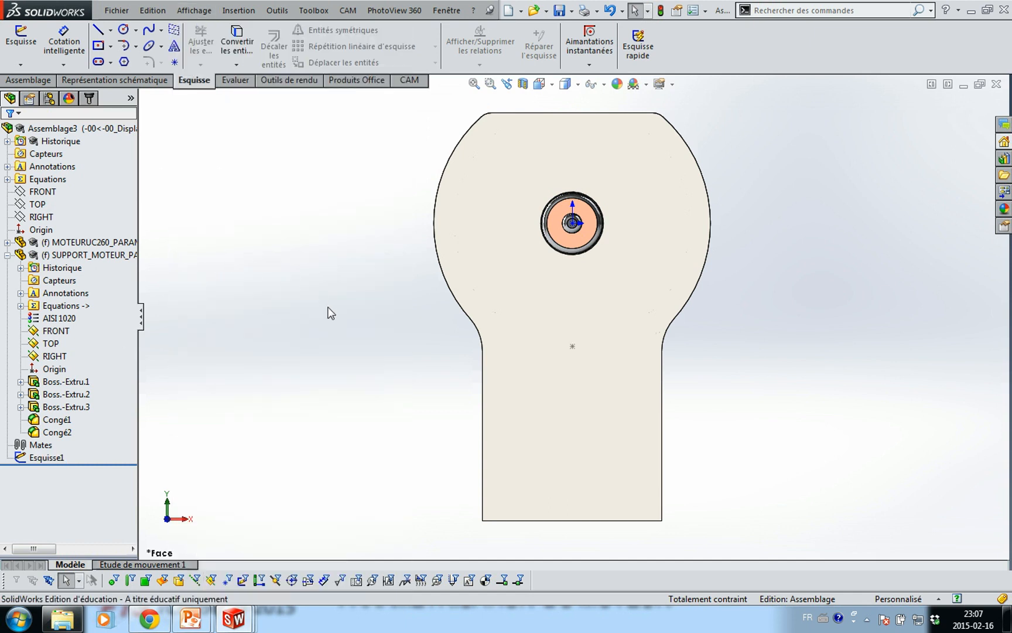
middle_drag(377, 361, 339, 364)
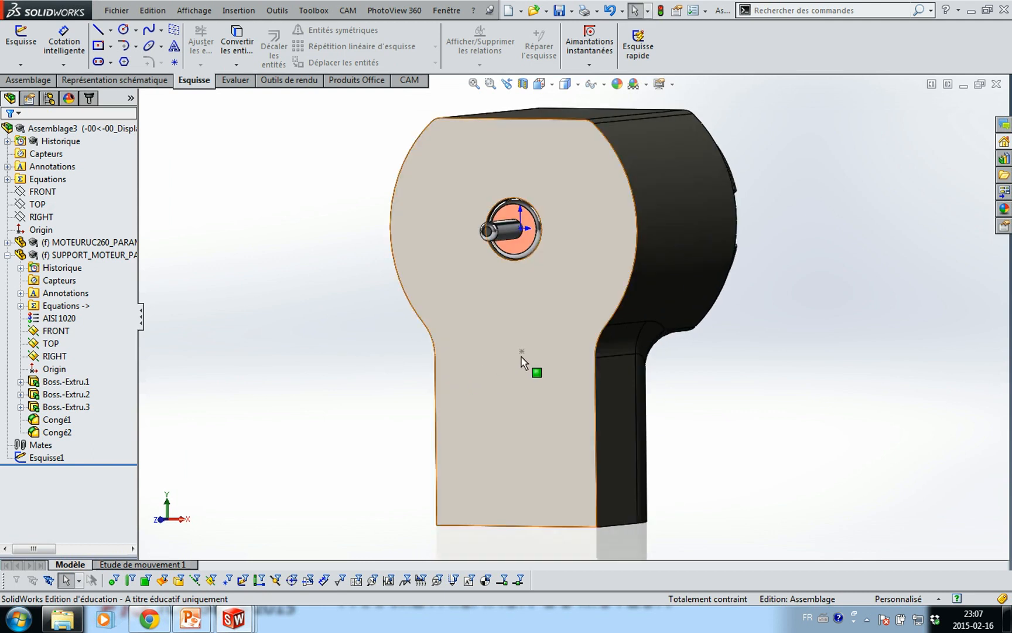
click(31, 80)
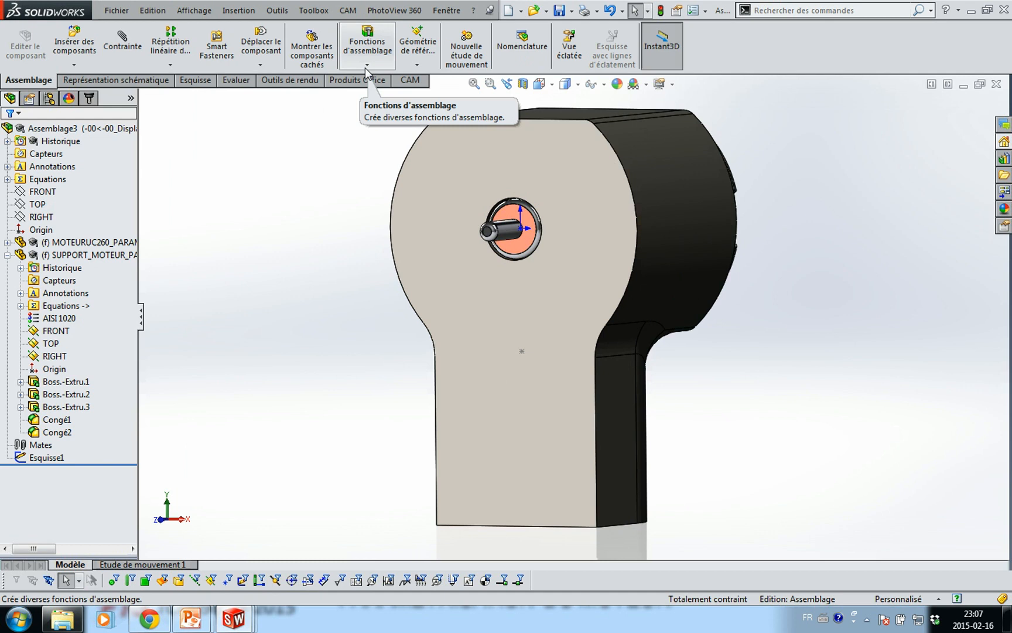
click(476, 286)
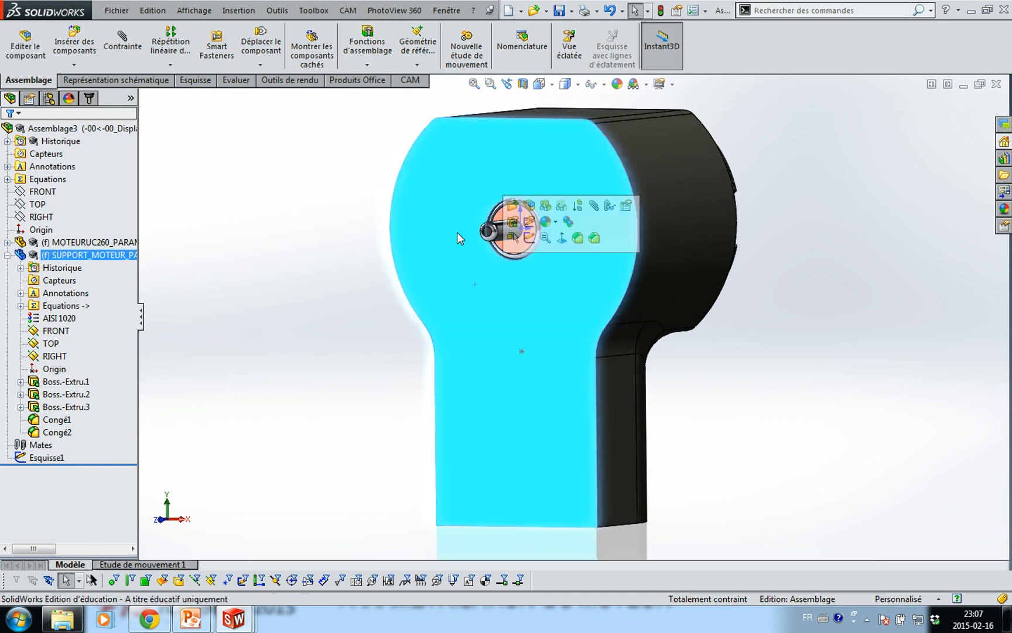
Start an assembly Hole Wizard feature sized Ø2.0, through all
click(368, 65)
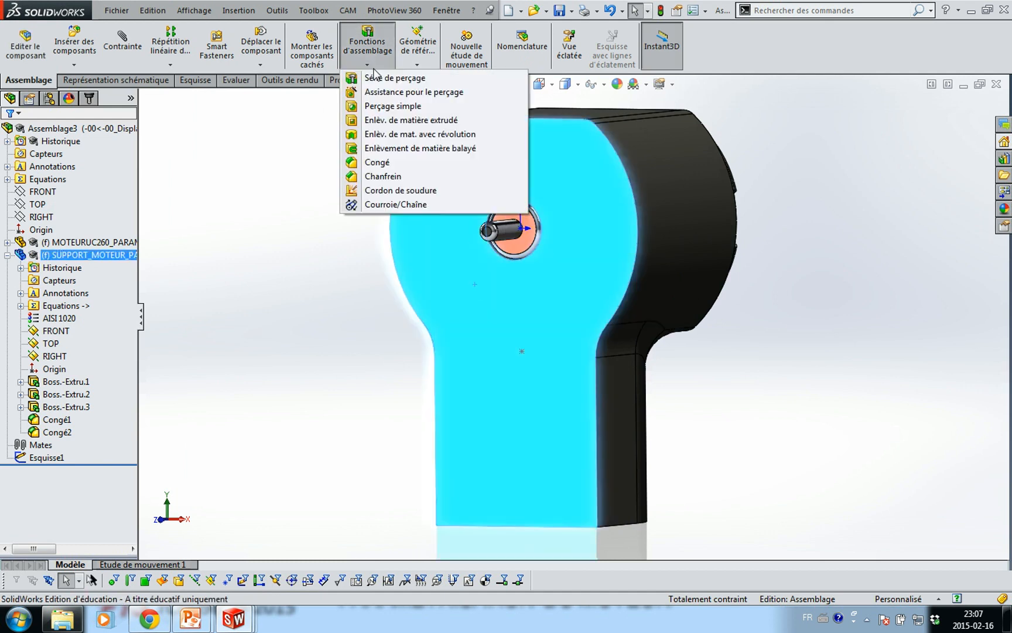
click(389, 94)
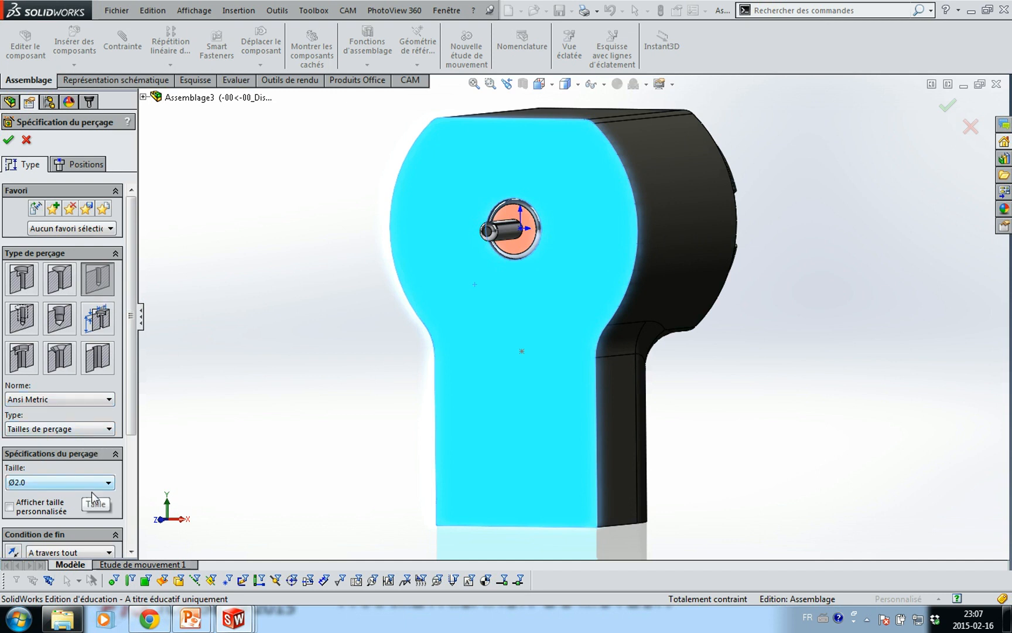
scroll(135, 454, down, 2)
scroll(135, 454, down, 3)
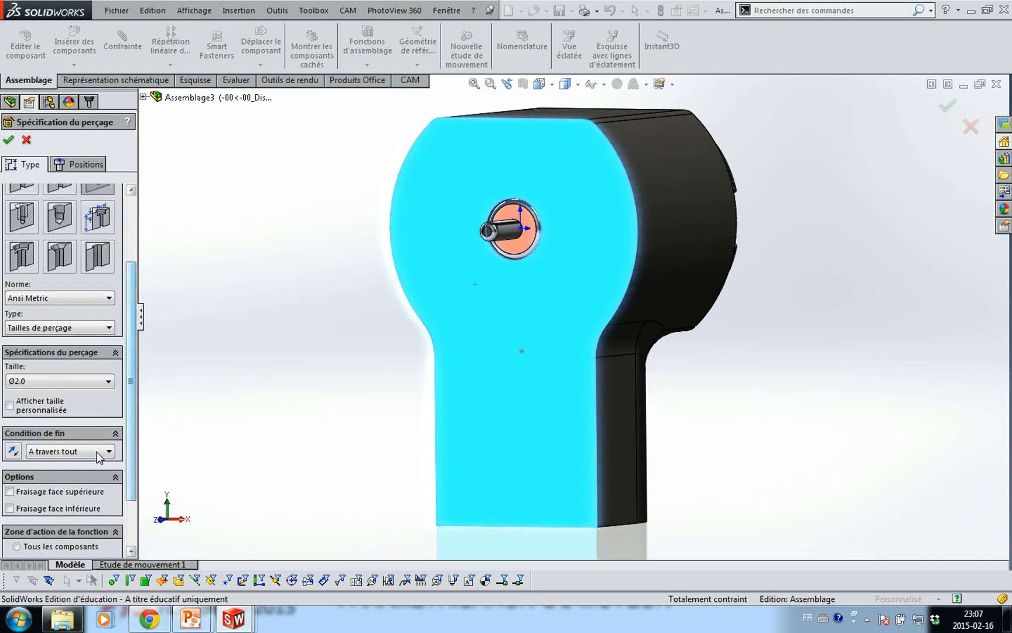
Position the hole on the support coincident with the sketch point and create it
click(86, 165)
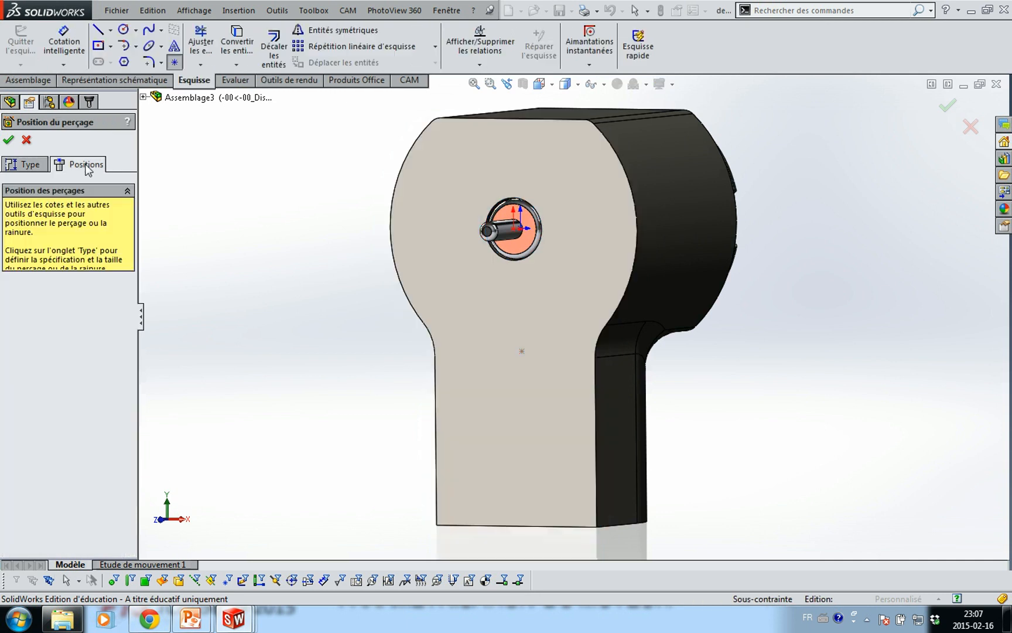
click(488, 355)
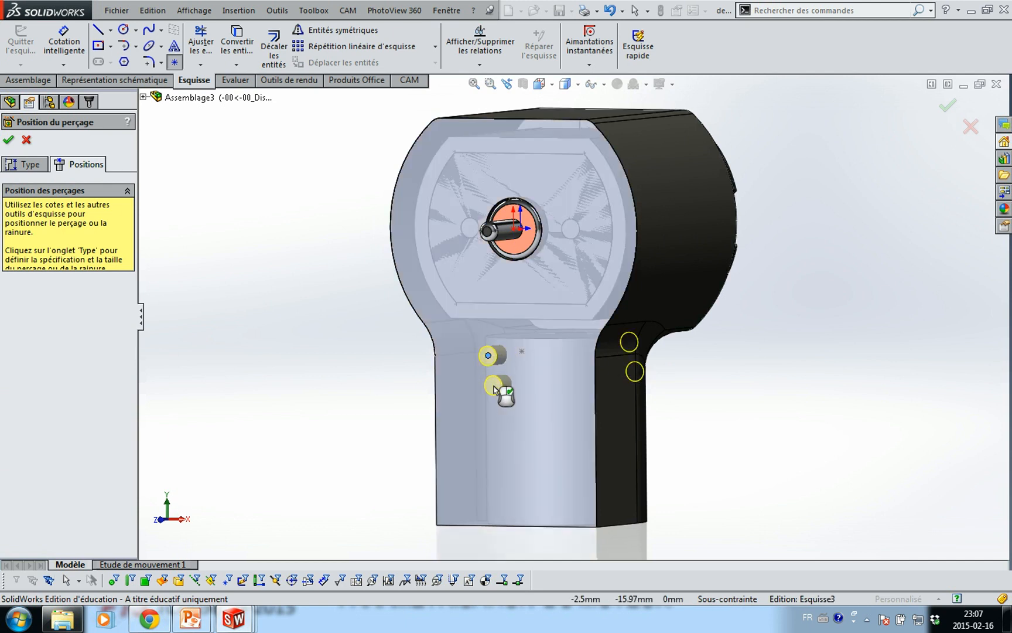
key(Escape)
click(522, 352)
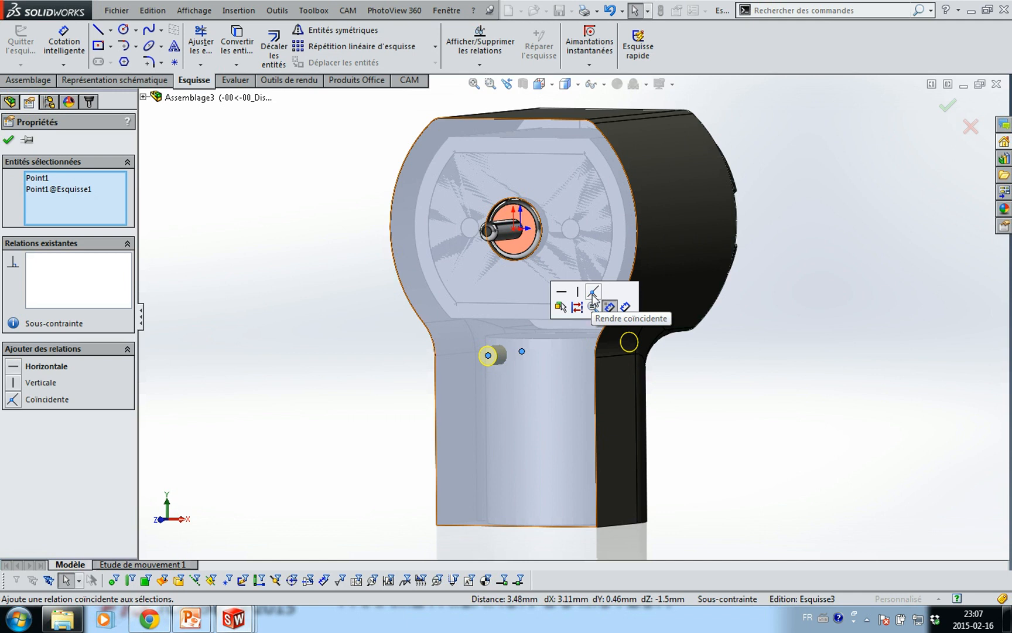
click(593, 296)
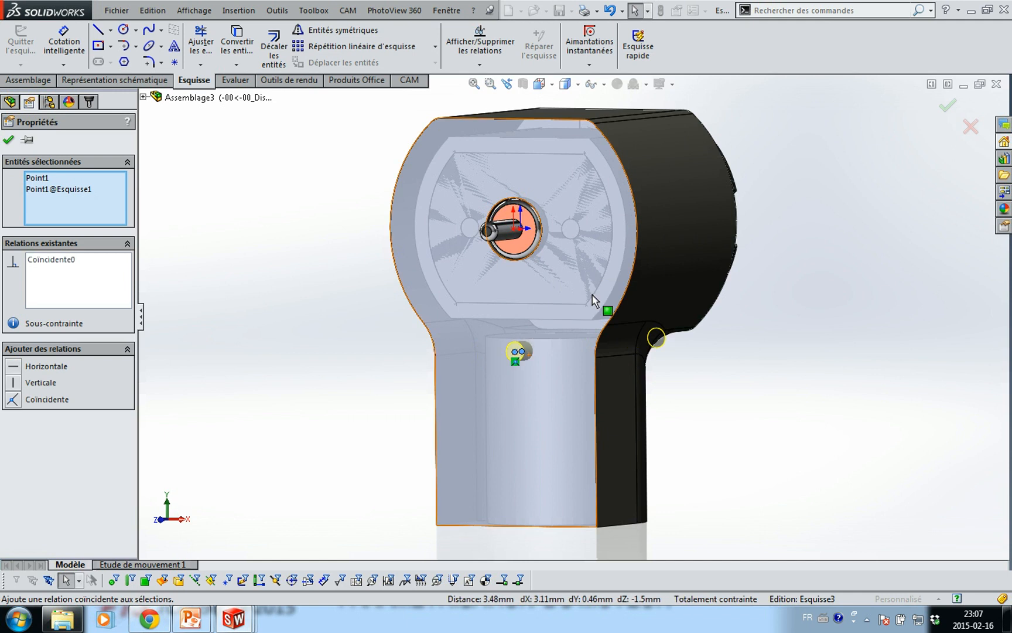
click(8, 140)
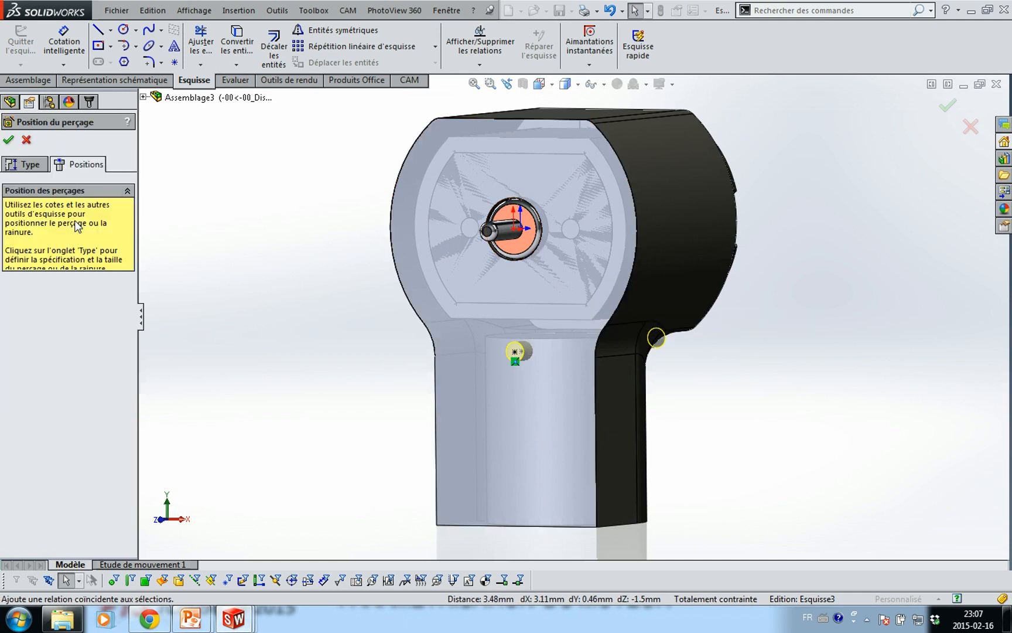
click(9, 140)
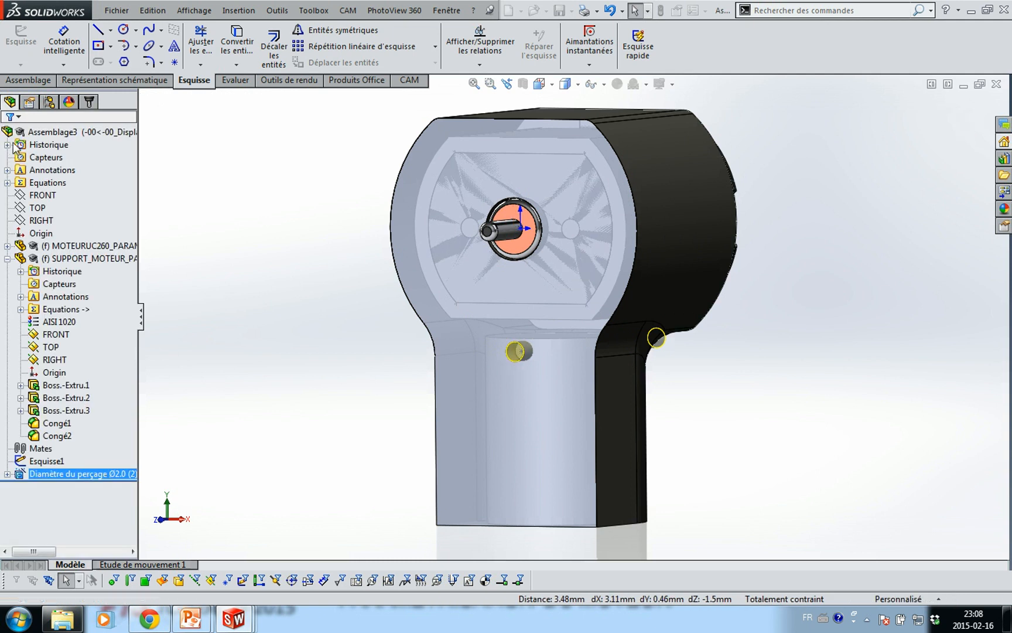
middle_drag(291, 337, 277, 420)
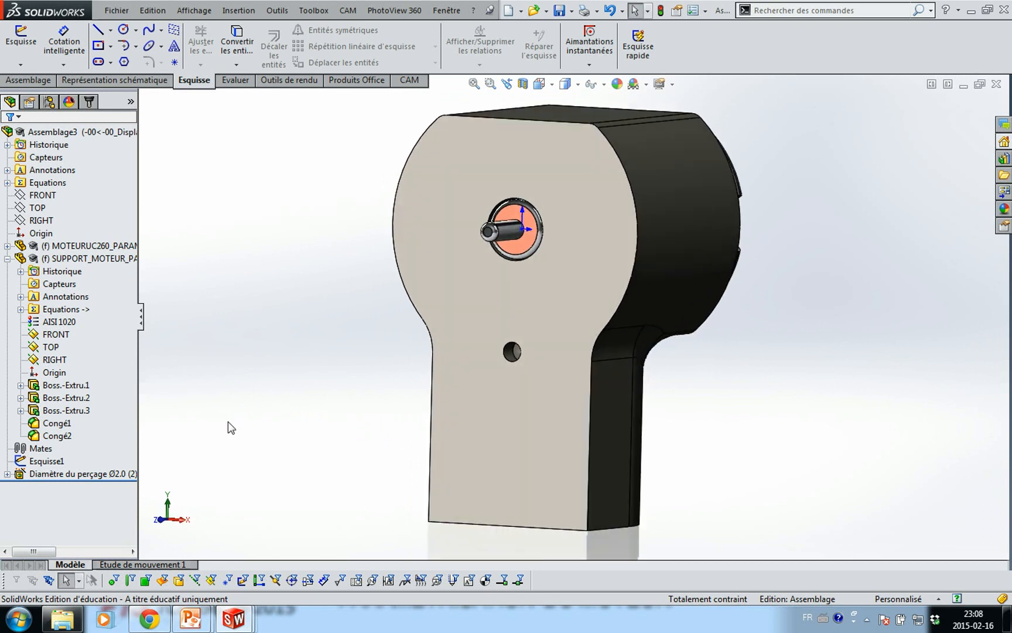
click(112, 474)
Edit the hole feature and switch its standard to Ansi Inch
click(121, 438)
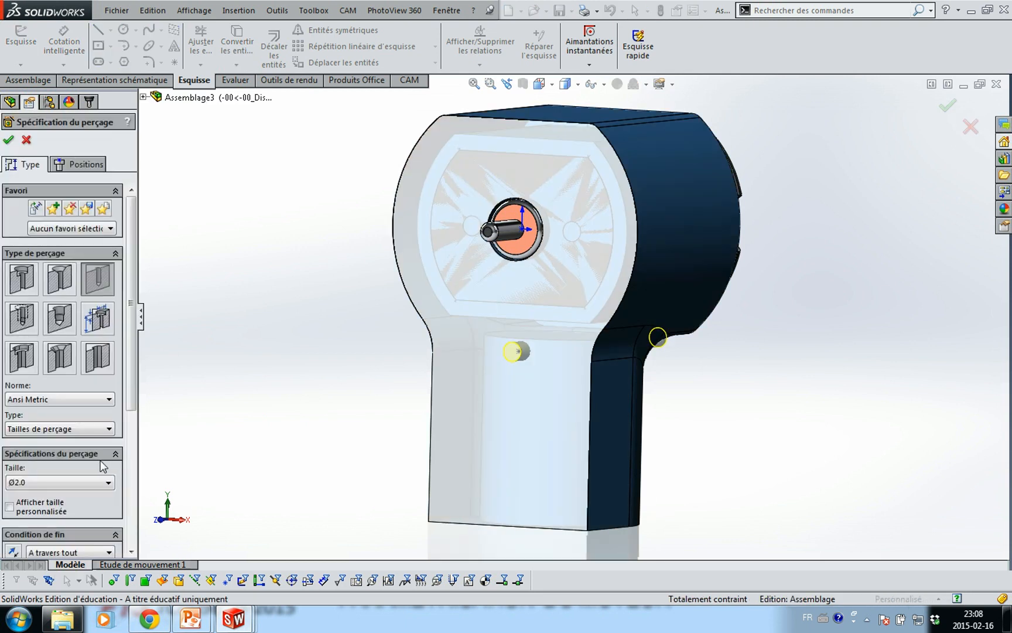
click(62, 397)
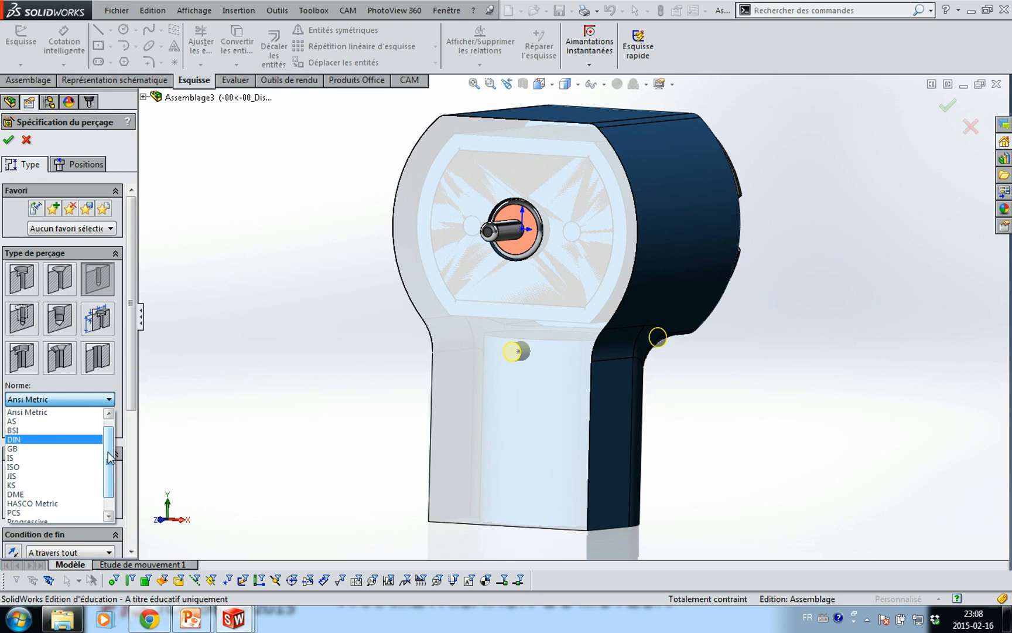
scroll(108, 452, up, 2)
click(56, 413)
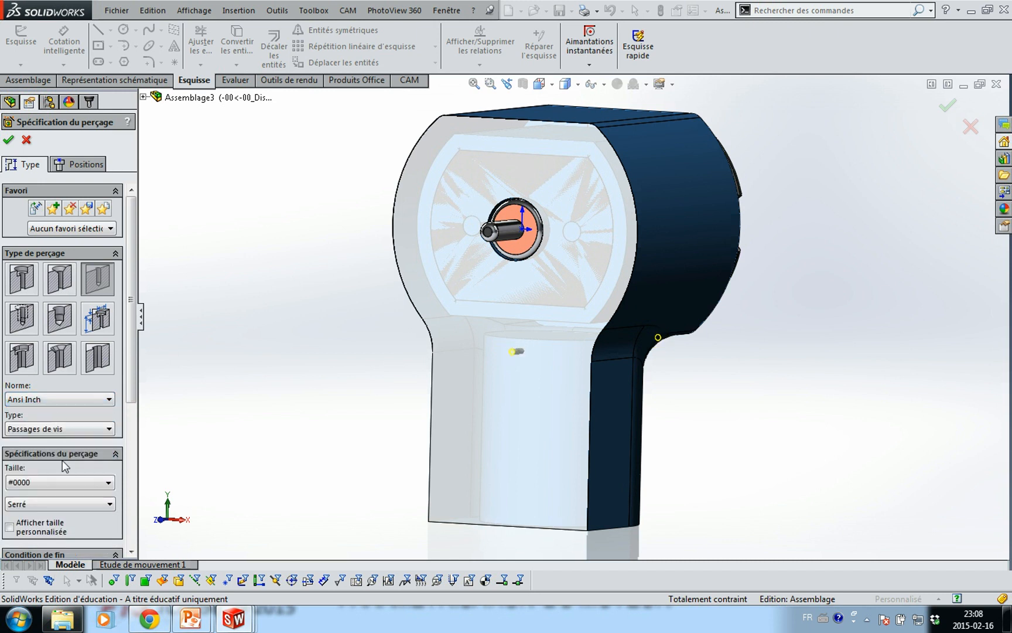
click(68, 482)
mouse_move(109, 519)
mouse_down()
mouse_move(109, 586)
mouse_move(109, 515)
mouse_up()
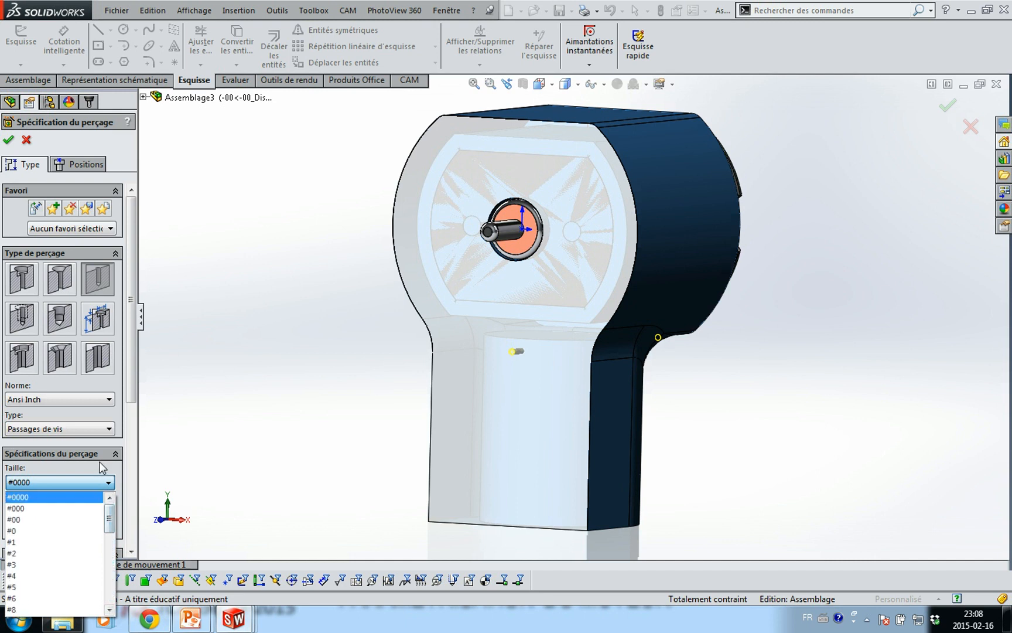
click(100, 467)
Set the hole type to Toutes tailles de perçages with size 3/32 and confirm it
click(91, 431)
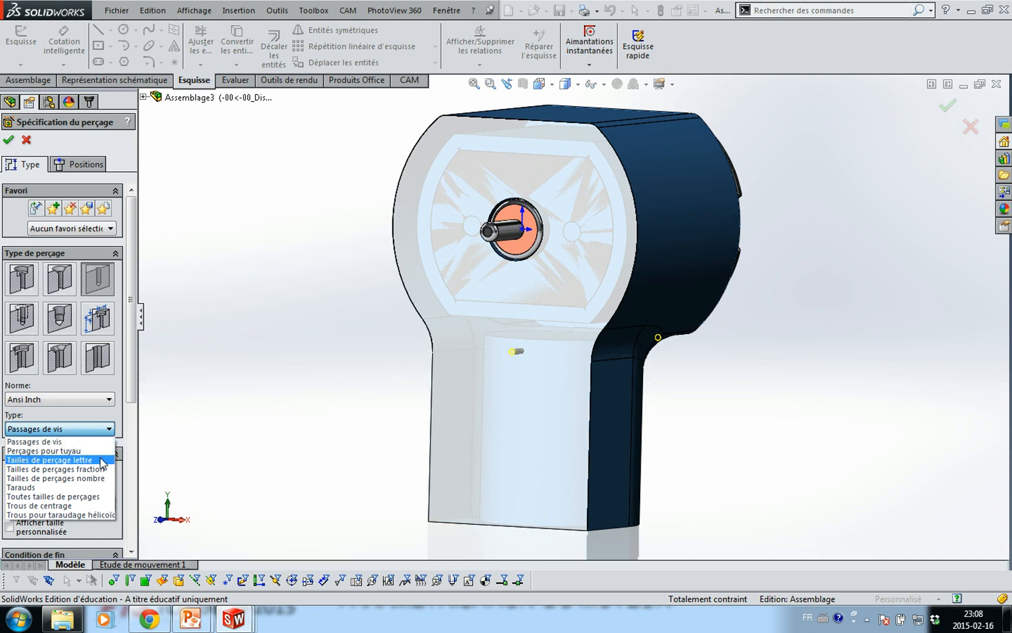
click(97, 478)
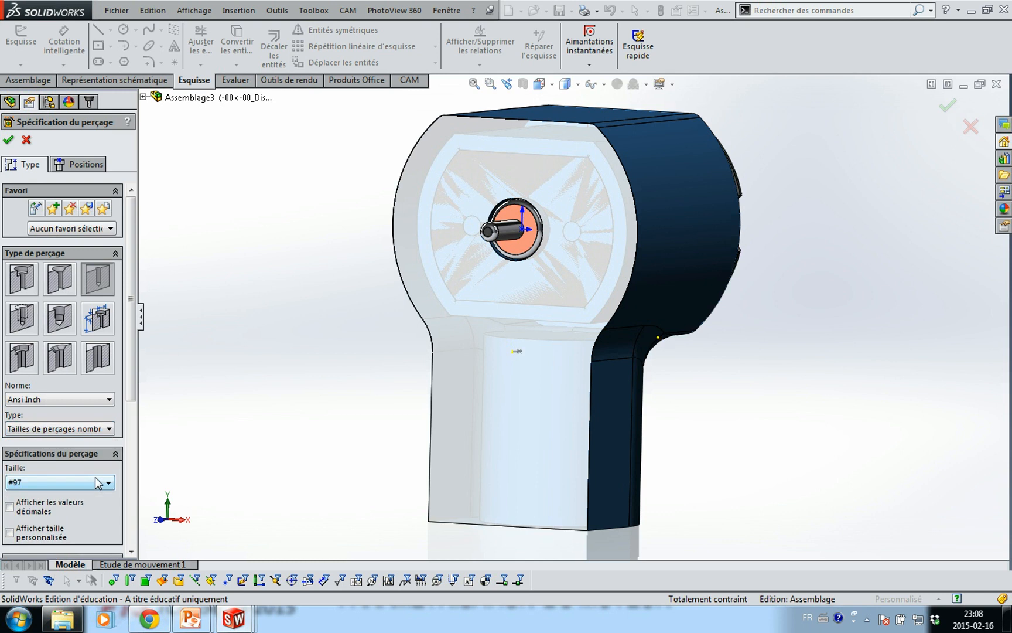
click(97, 431)
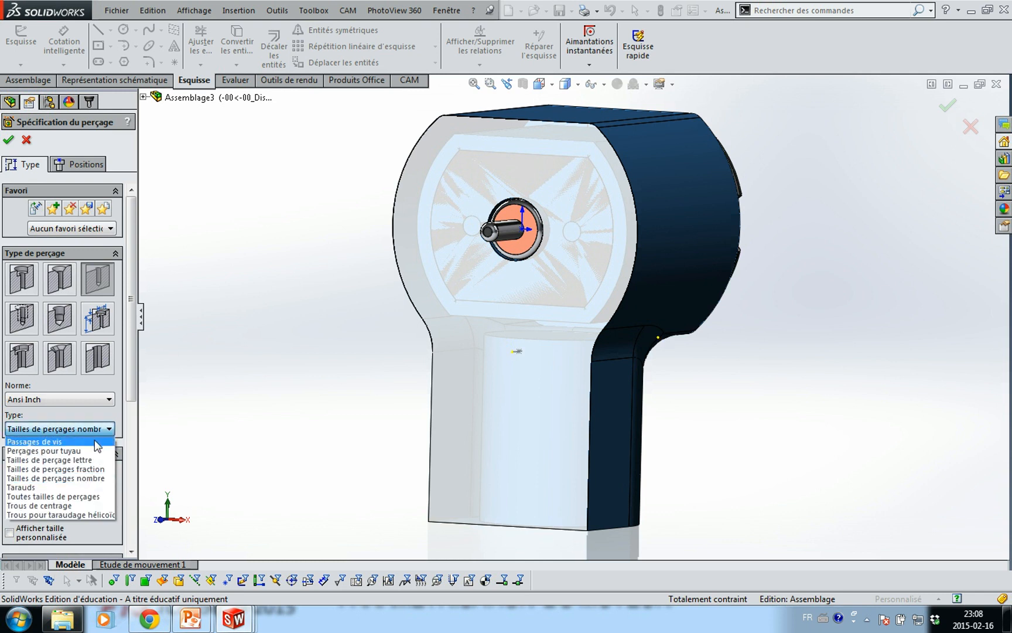
click(88, 497)
click(85, 482)
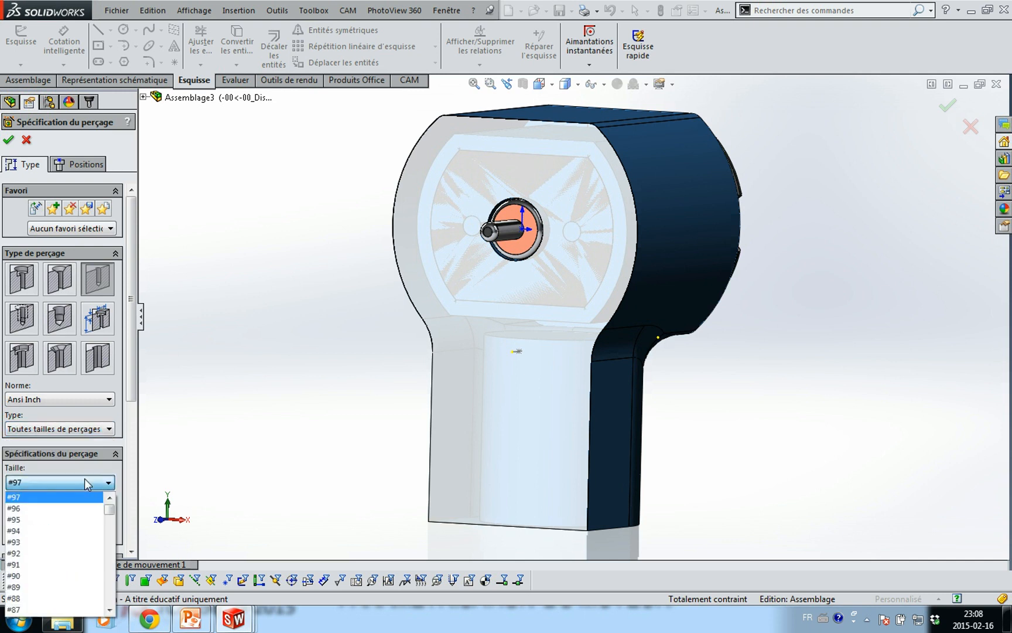
drag(109, 508, 112, 554)
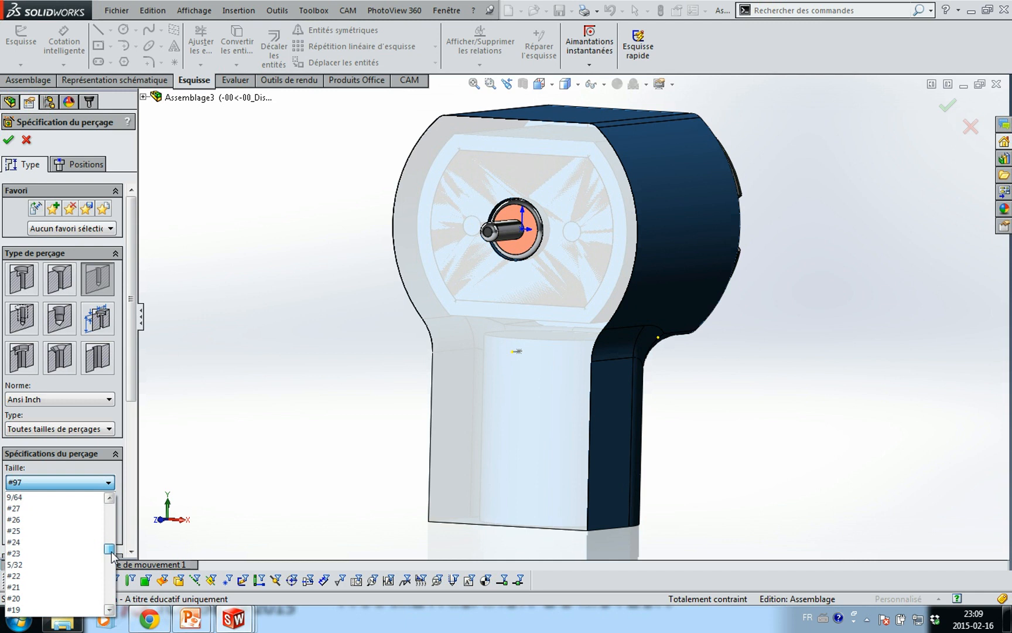
drag(112, 552, 112, 546)
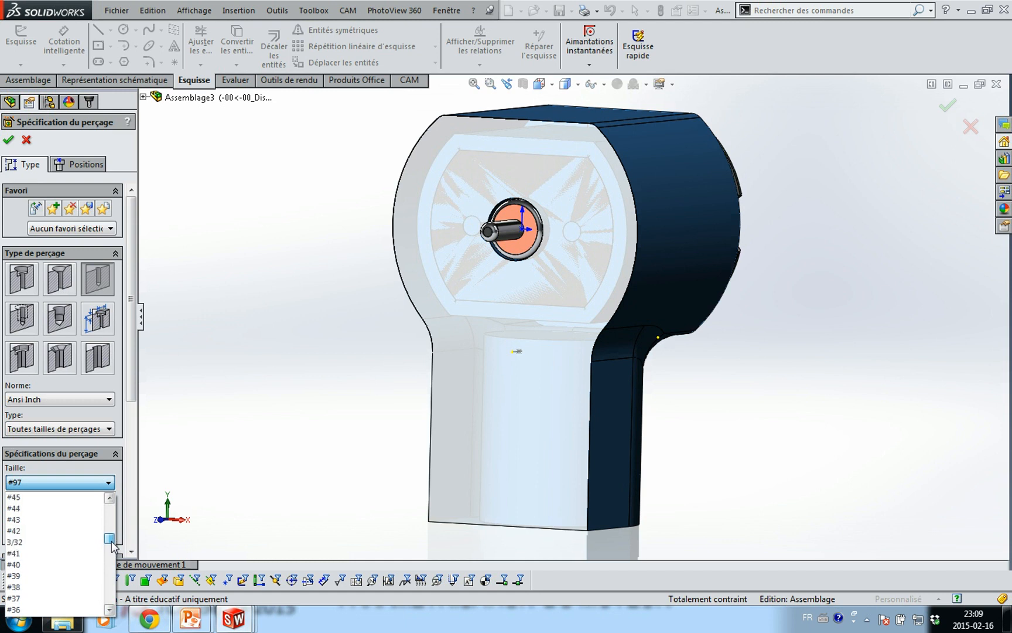
click(38, 544)
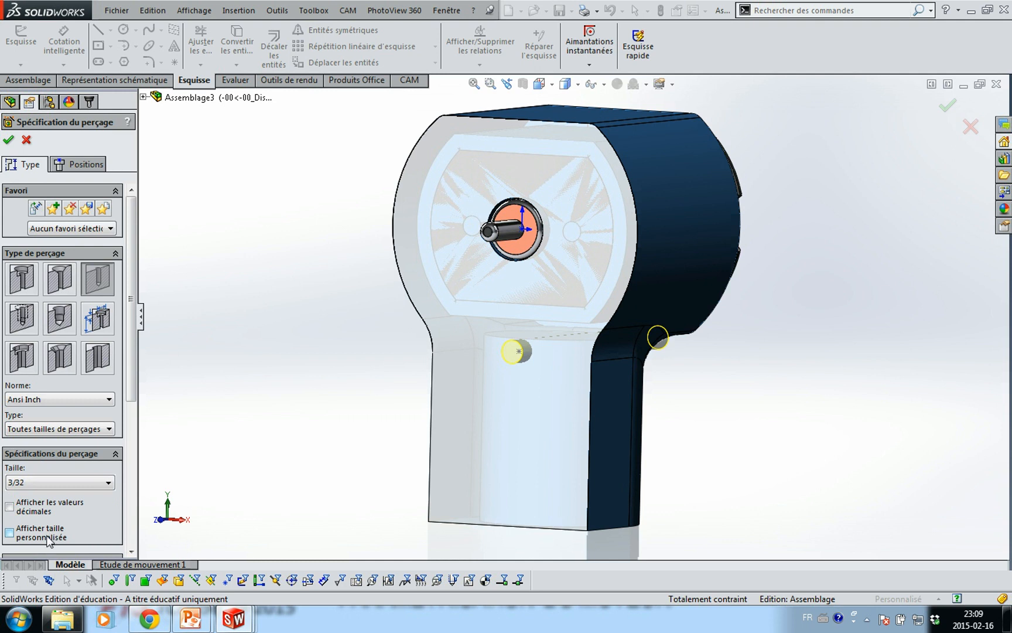
click(8, 139)
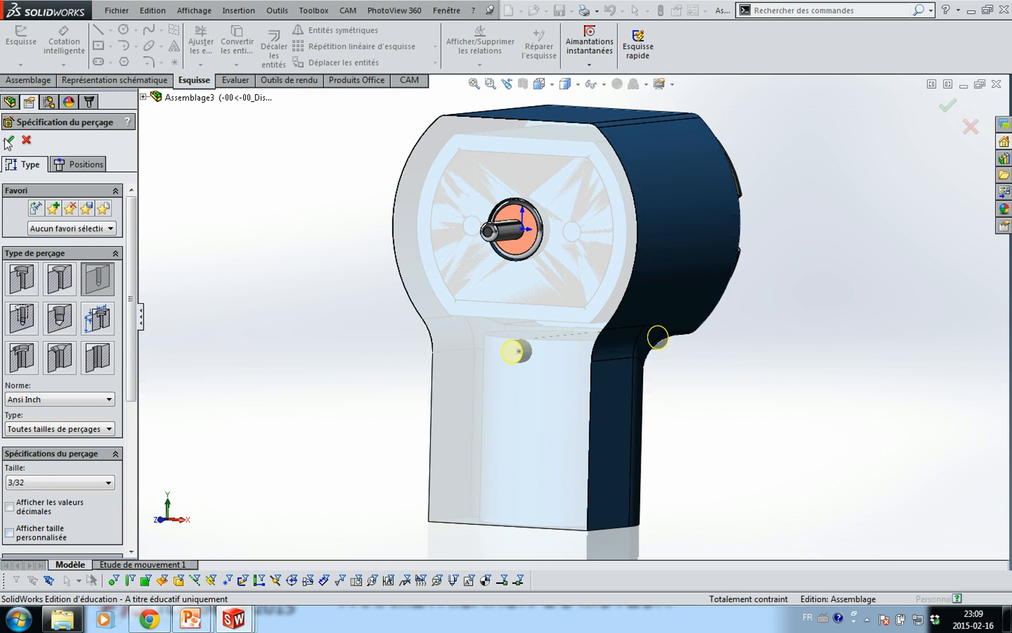
click(238, 271)
Insert the helice_ratio_1pour1 propeller into the assembly
middle_drag(284, 318, 258, 318)
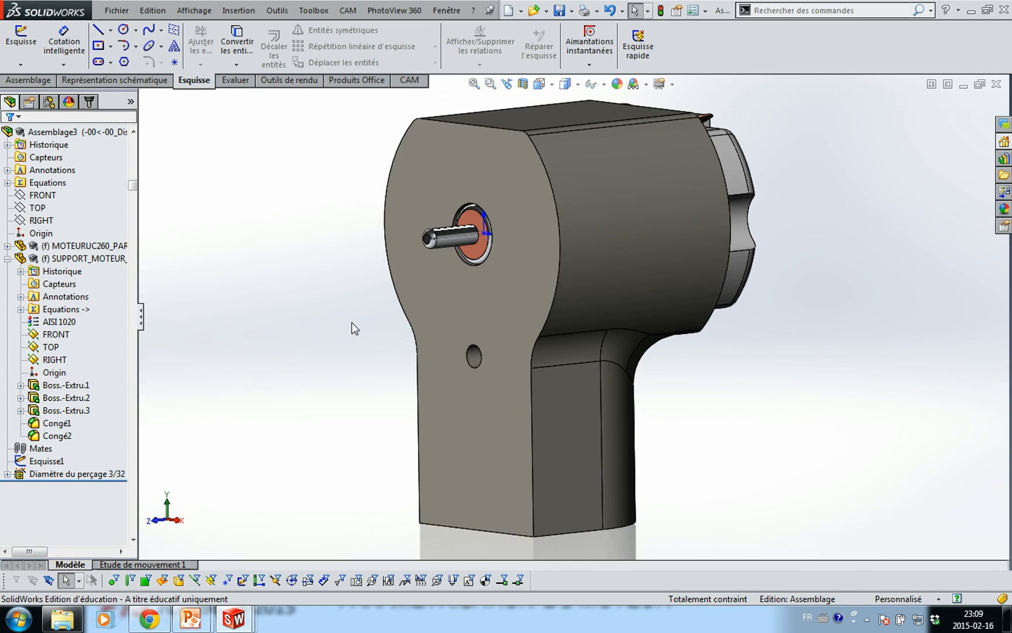
scroll(342, 322, up, 2)
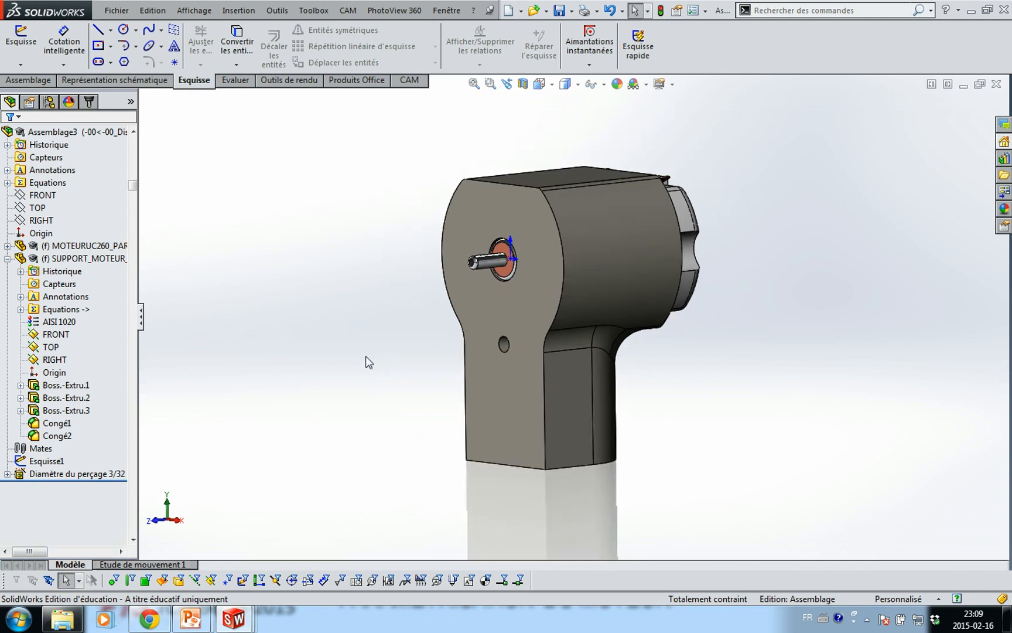
mouse_move(362, 351)
middle_down()
mouse_move(375, 328)
mouse_move(389, 343)
mouse_move(380, 349)
middle_up()
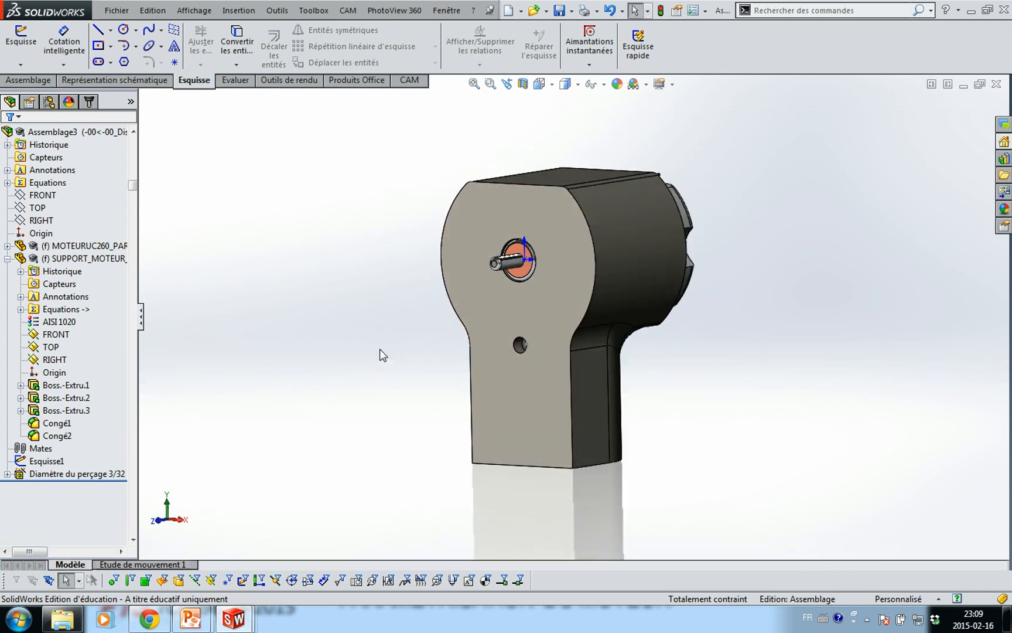
click(28, 80)
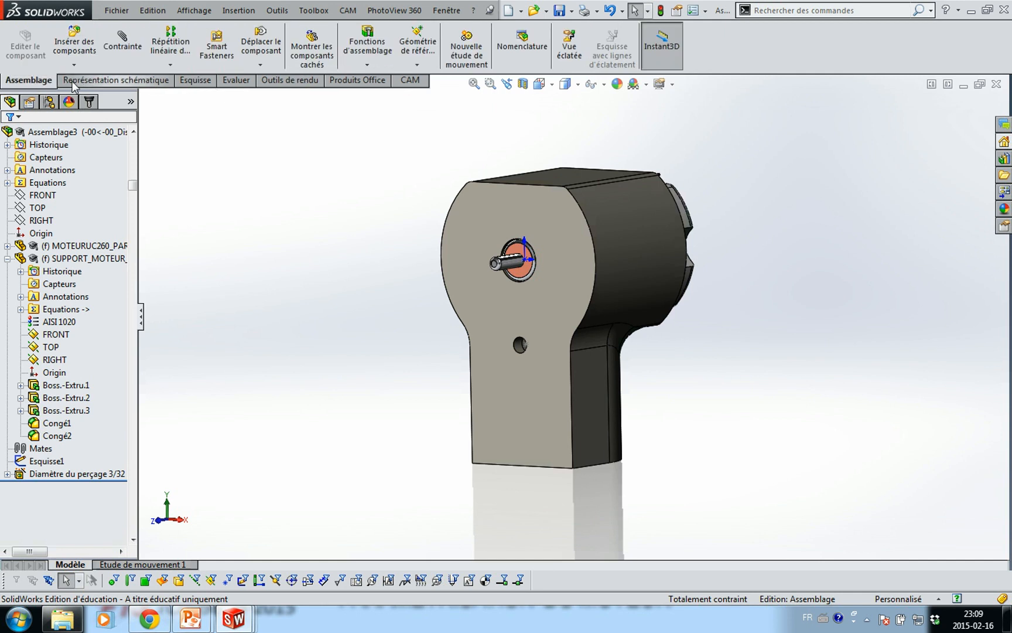
click(75, 46)
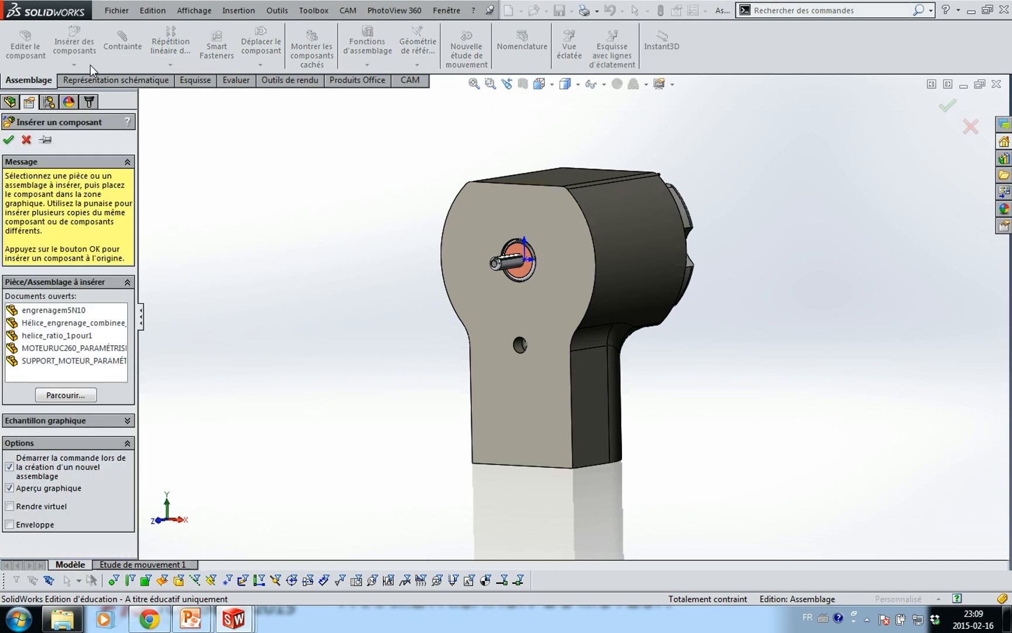
click(65, 326)
click(64, 325)
click(59, 337)
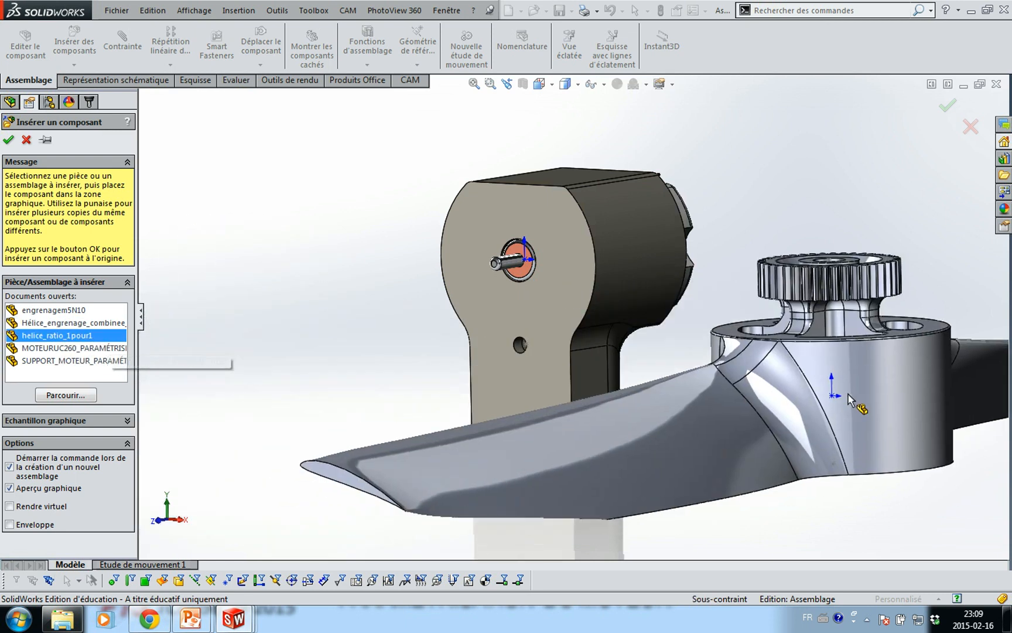
click(925, 176)
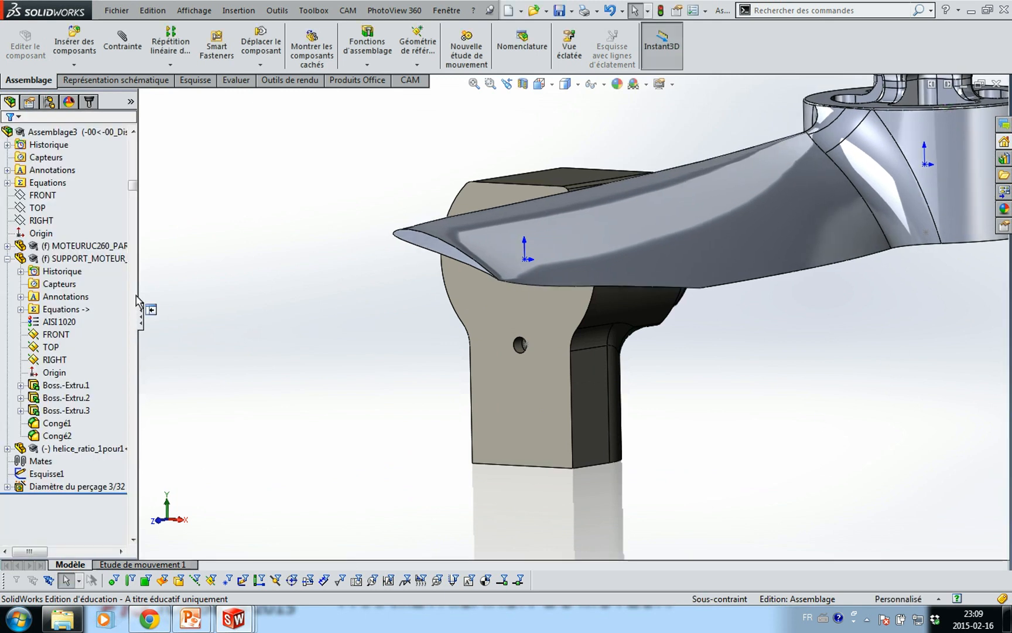
Insert Hélice_engrenage_combinee below it and the small pinion gear left of the motor support
click(73, 42)
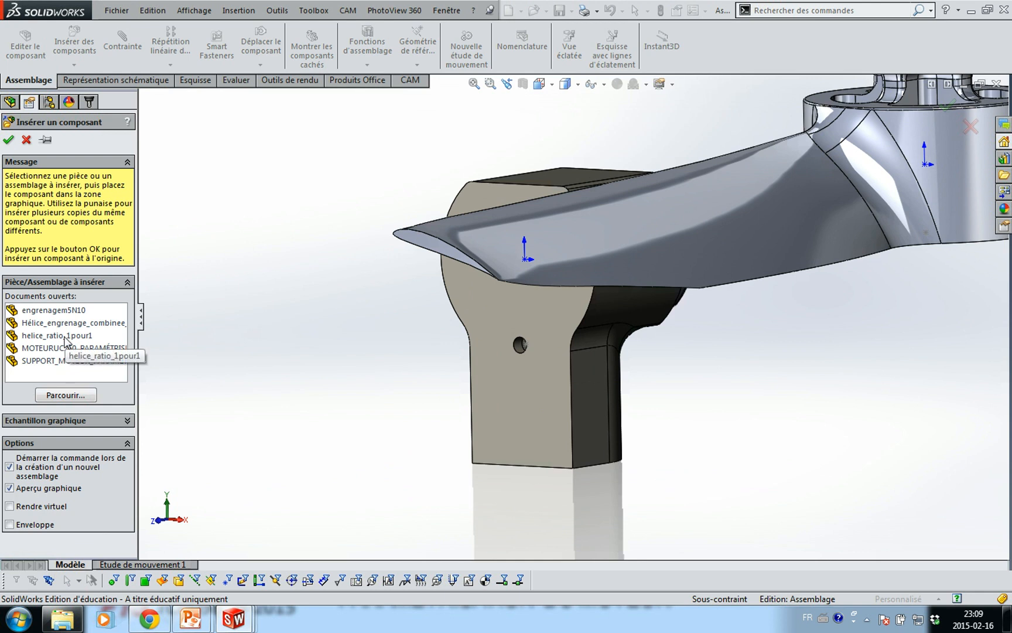
scroll(687, 460, up, 3)
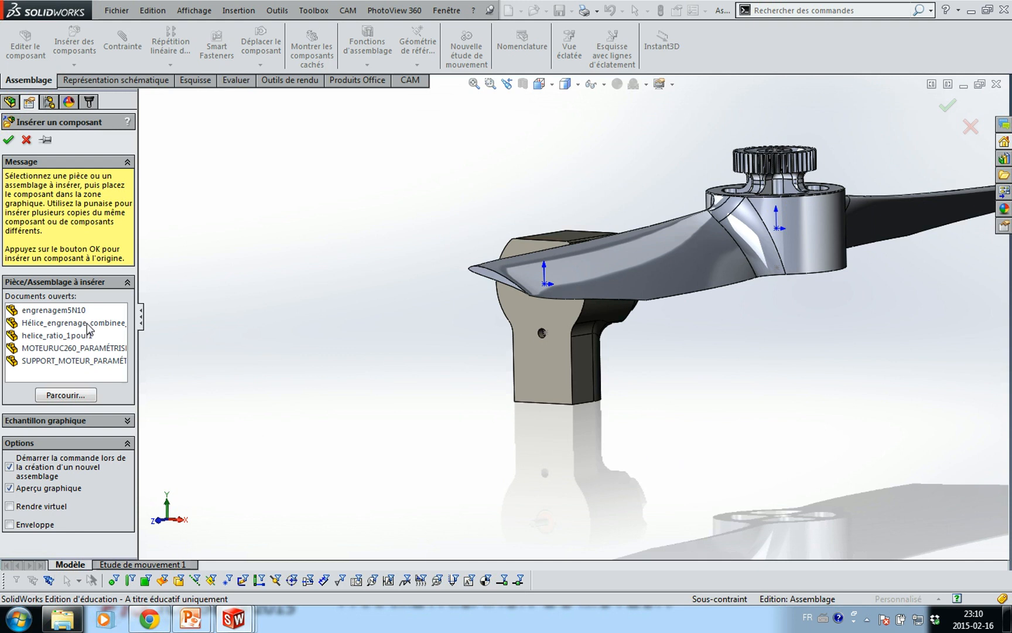
click(87, 323)
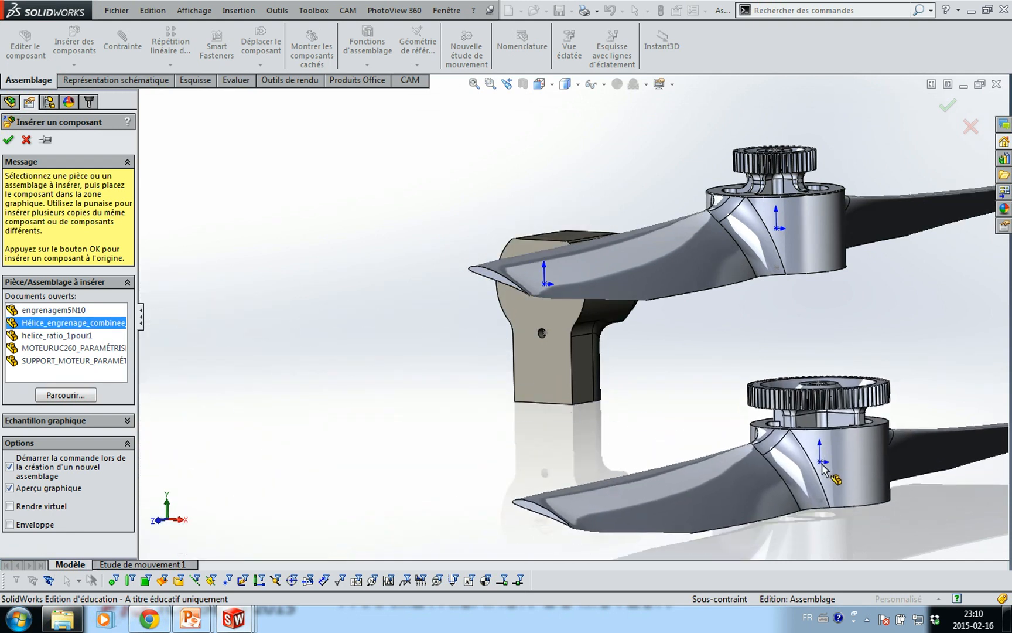
click(822, 467)
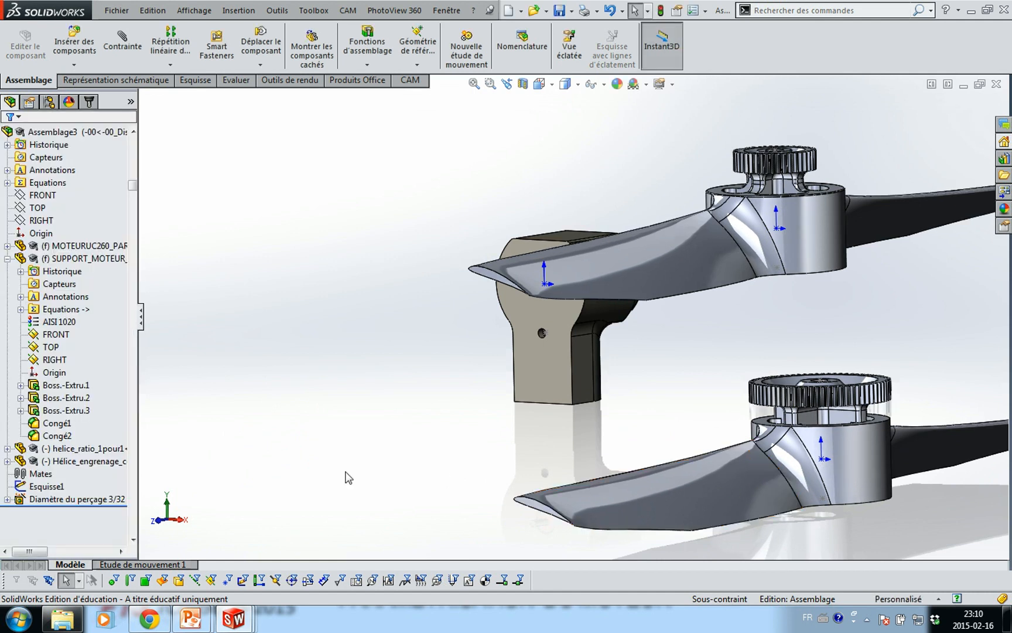
click(72, 54)
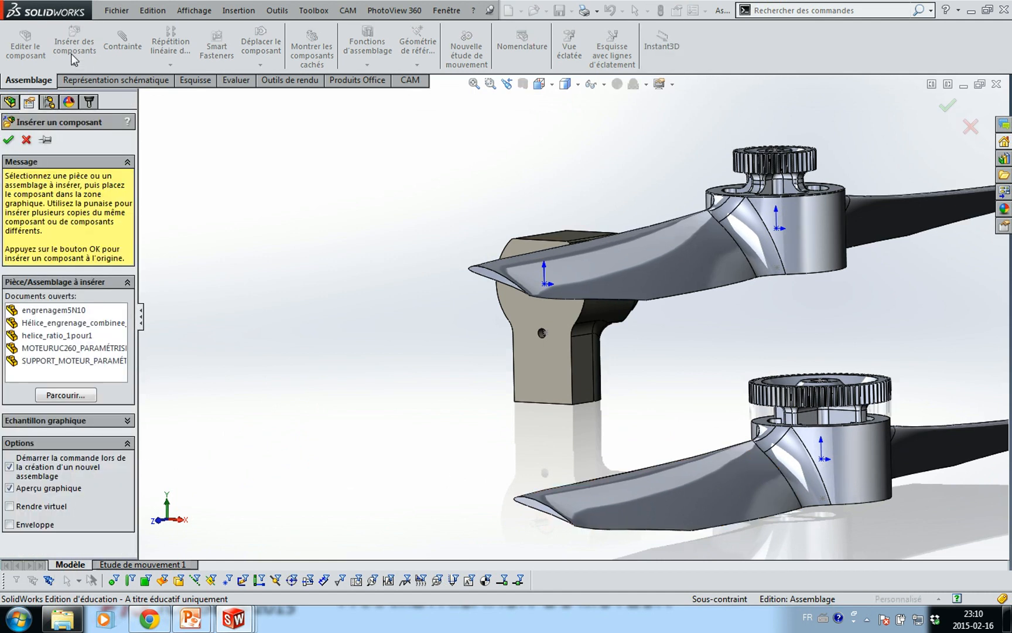
click(59, 310)
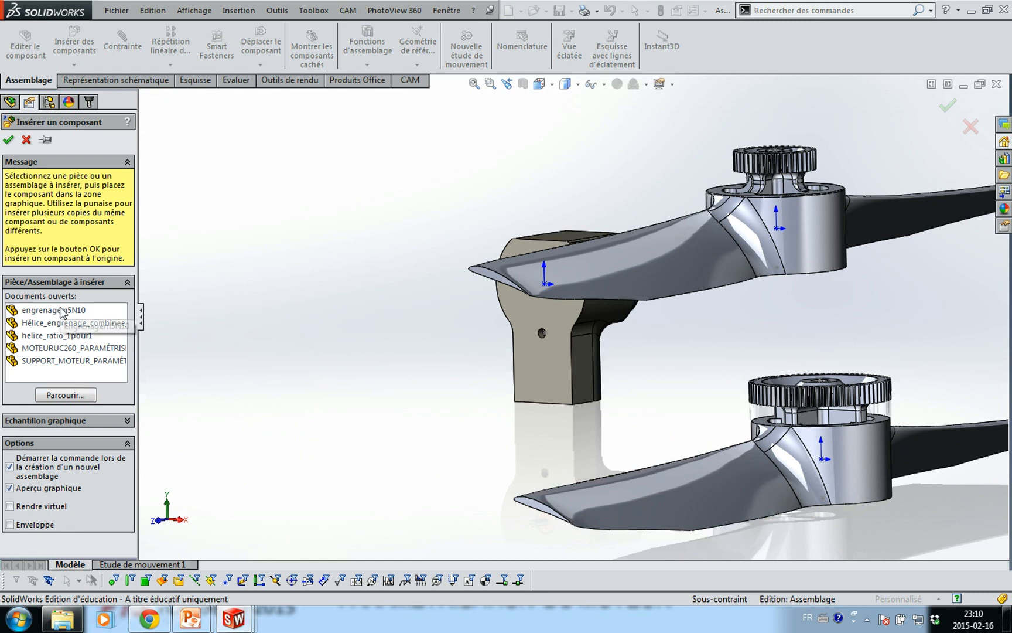
click(353, 312)
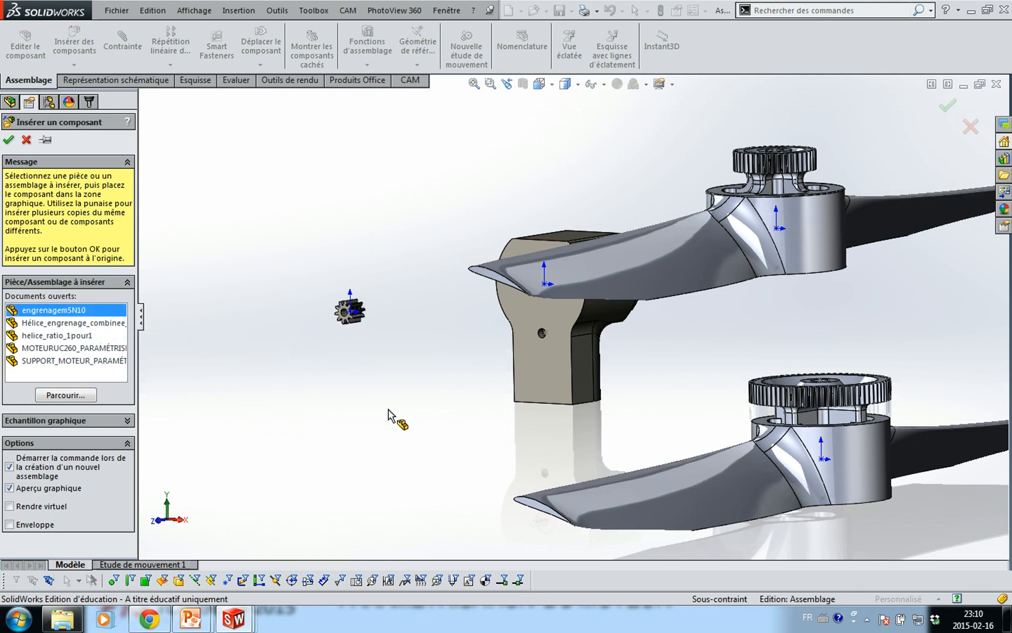
Drag the two propellers away from the support so they sit side by side
drag(554, 285, 674, 170)
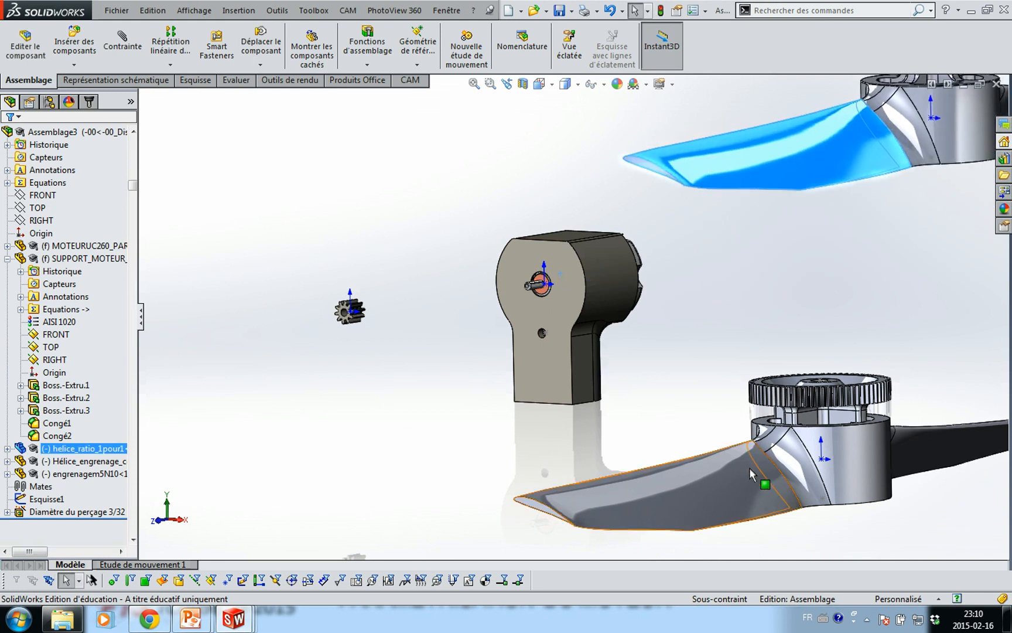
drag(749, 467, 799, 266)
click(800, 422)
middle_drag(434, 420, 519, 381)
scroll(519, 381, down, 3)
middle_drag(600, 368, 398, 334)
scroll(398, 335, down, 3)
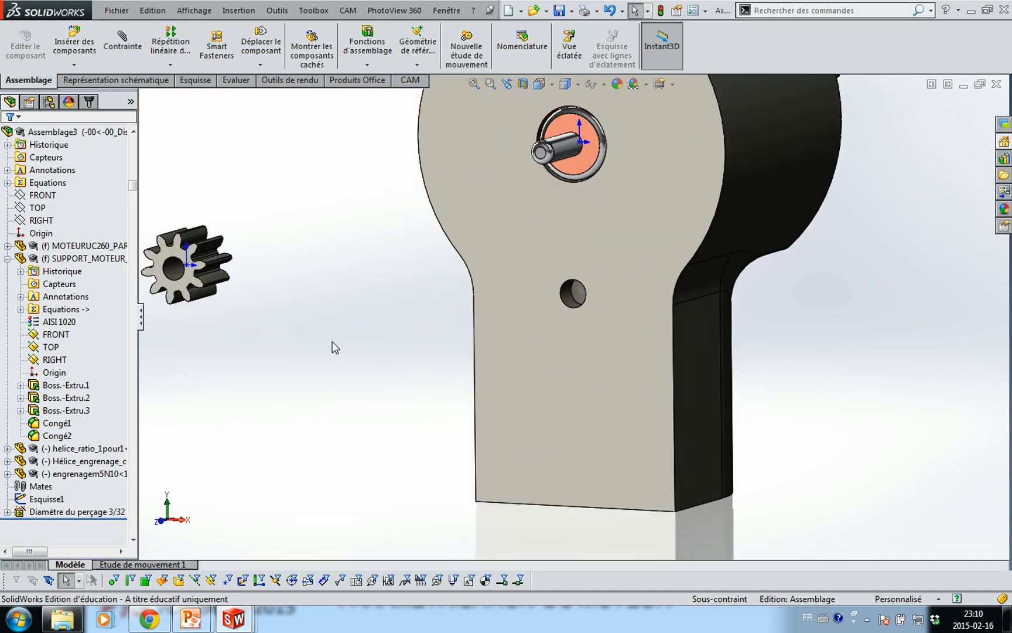
Reconfirm the 3/32 hole feature so it rebuilds into the motor support
click(515, 344)
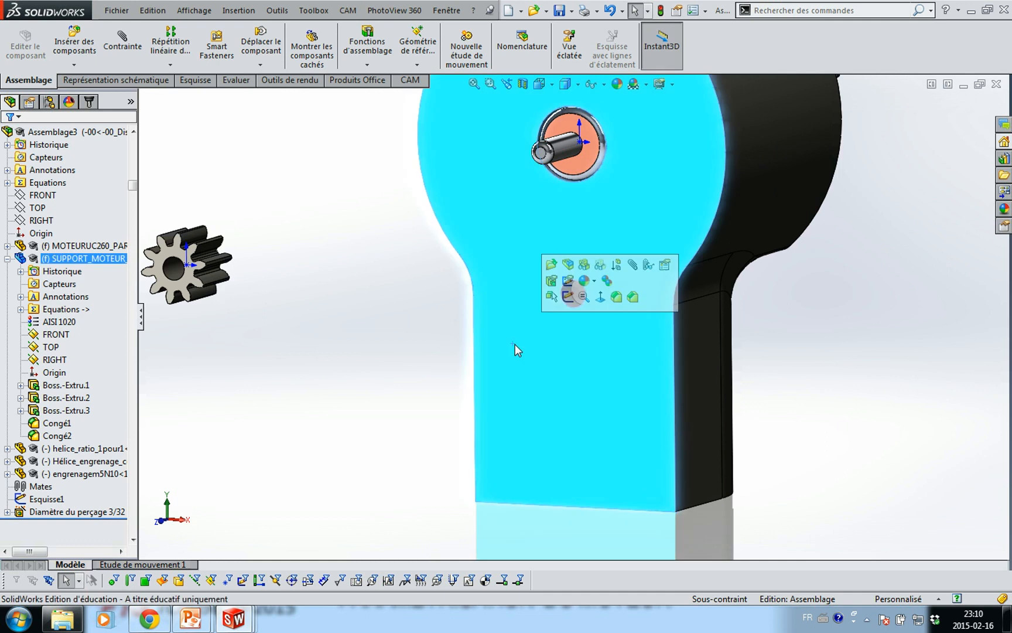
click(552, 266)
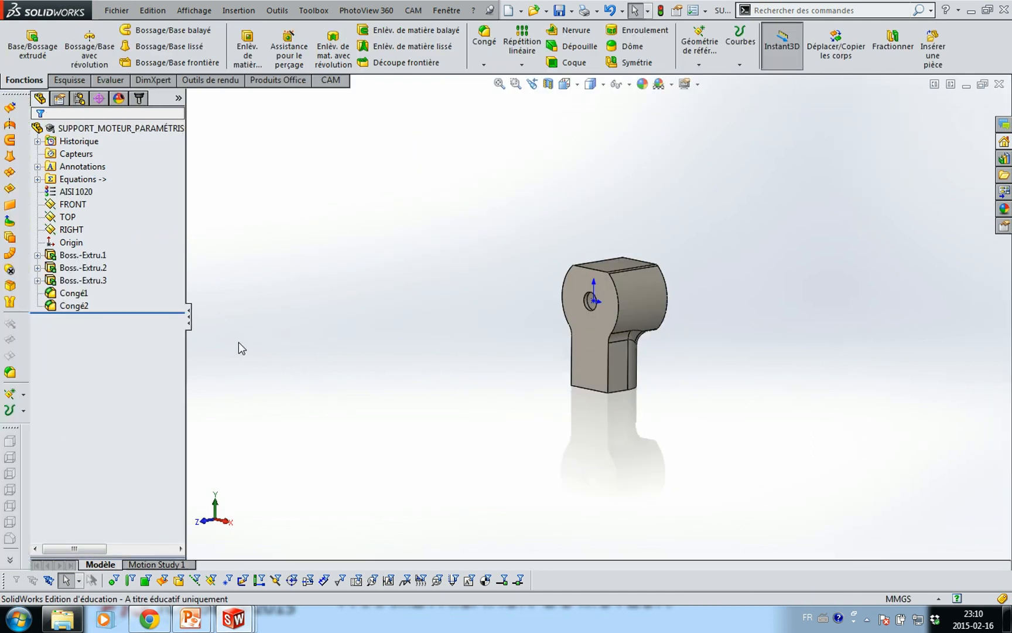
key(ctrl+Tab)
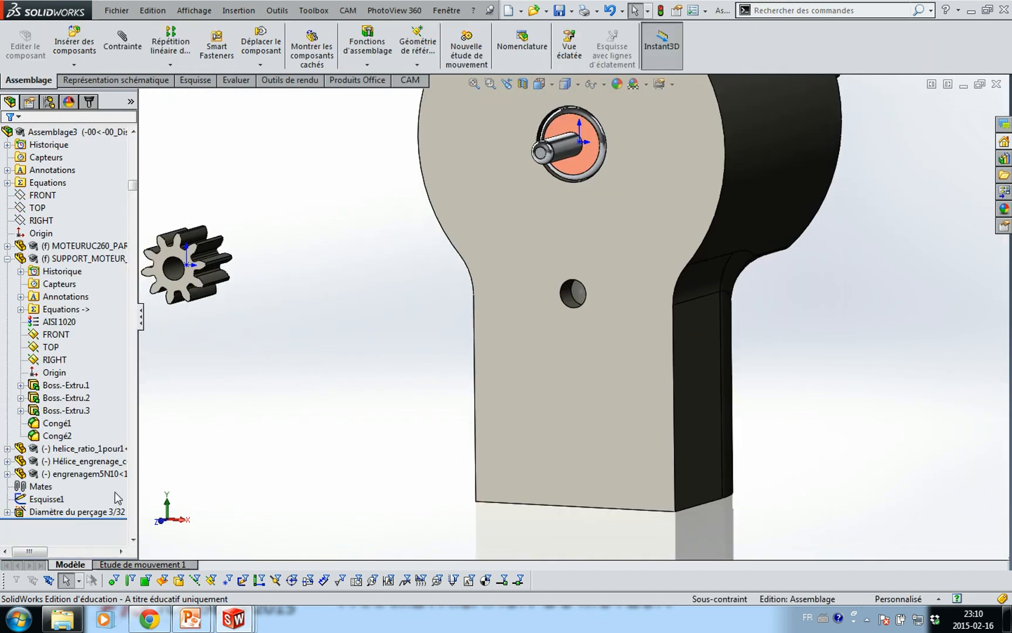
click(101, 511)
click(101, 472)
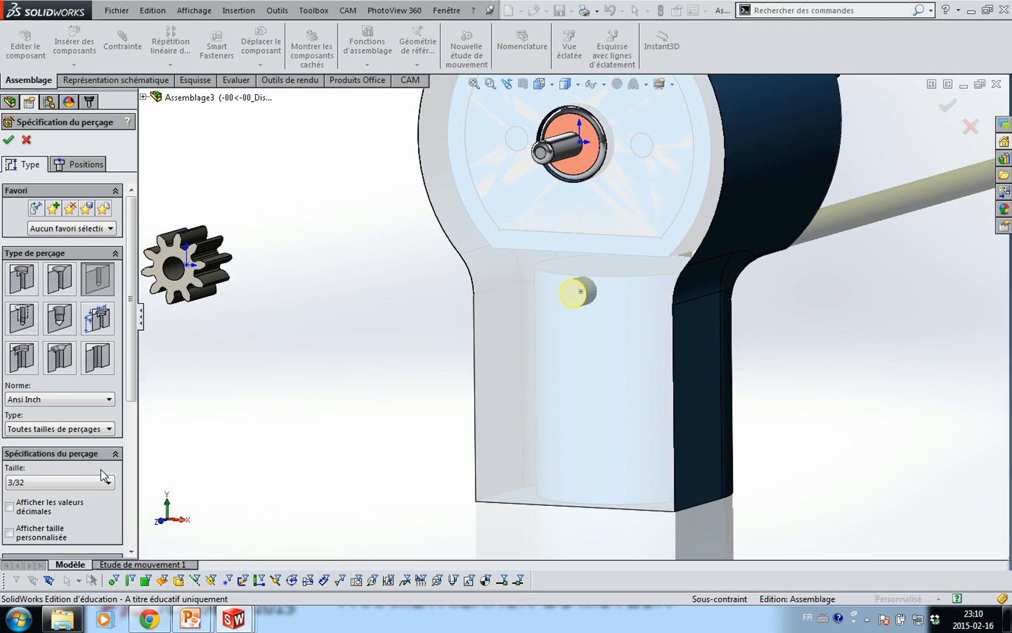
drag(130, 378, 133, 542)
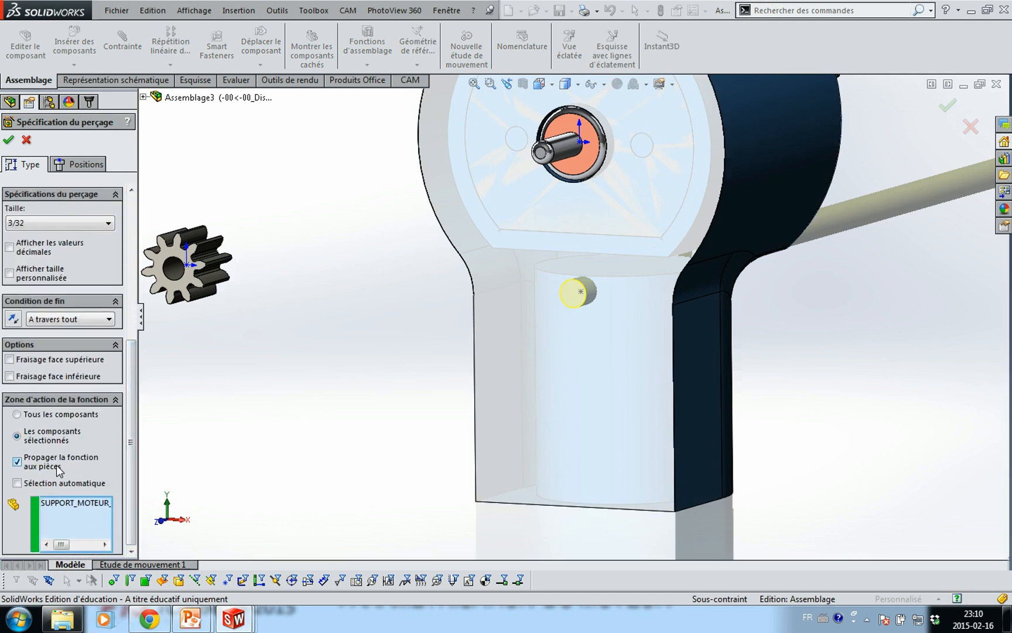
click(10, 142)
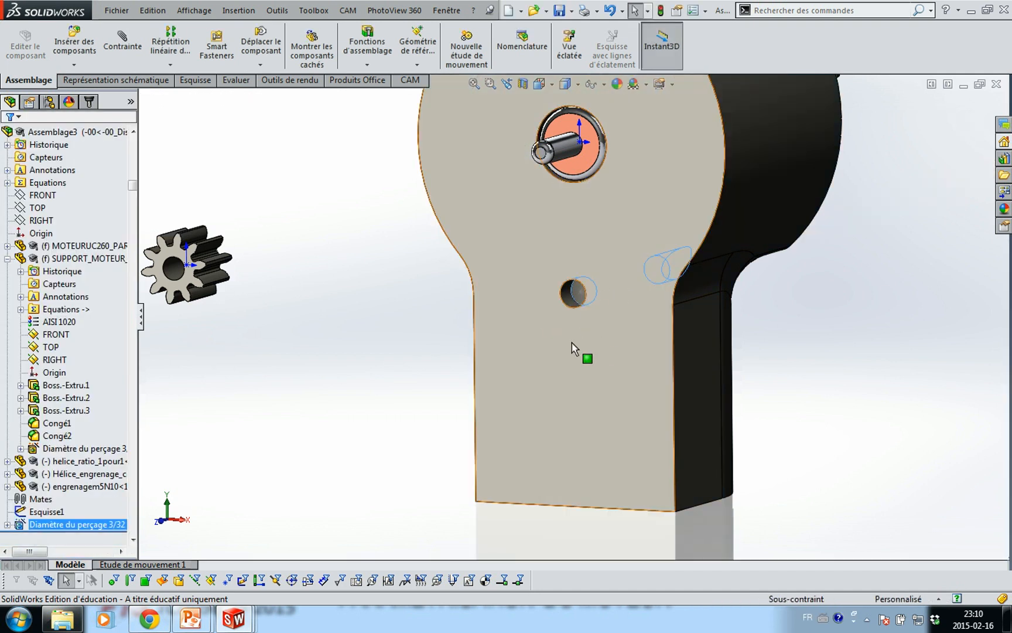
Open SUPPORT_MOTEUR_PARAMÉTRISÉ as its own part and select its front face
click(555, 371)
click(592, 292)
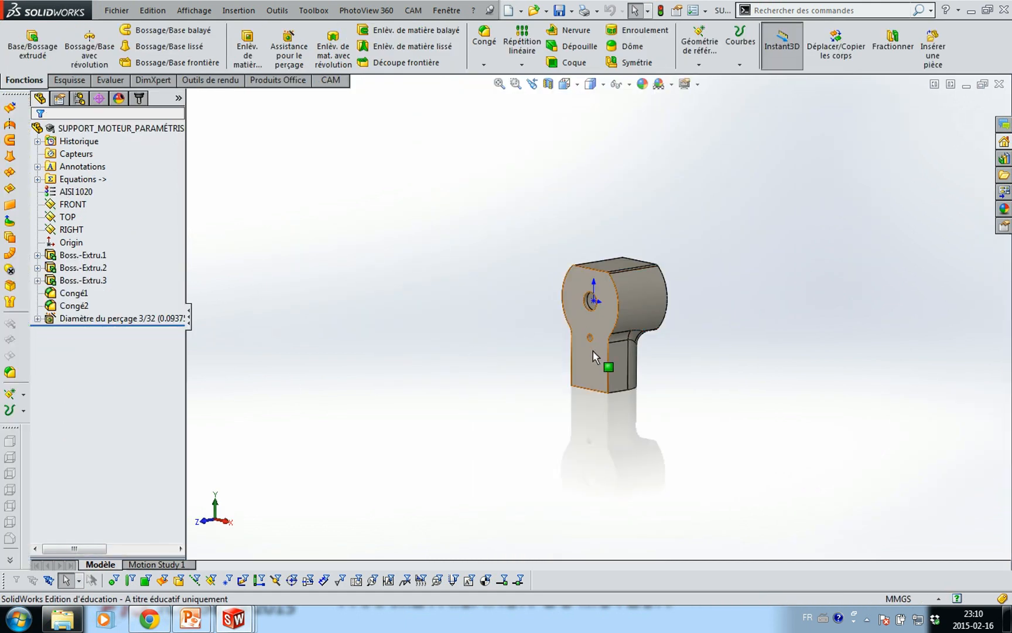
click(588, 367)
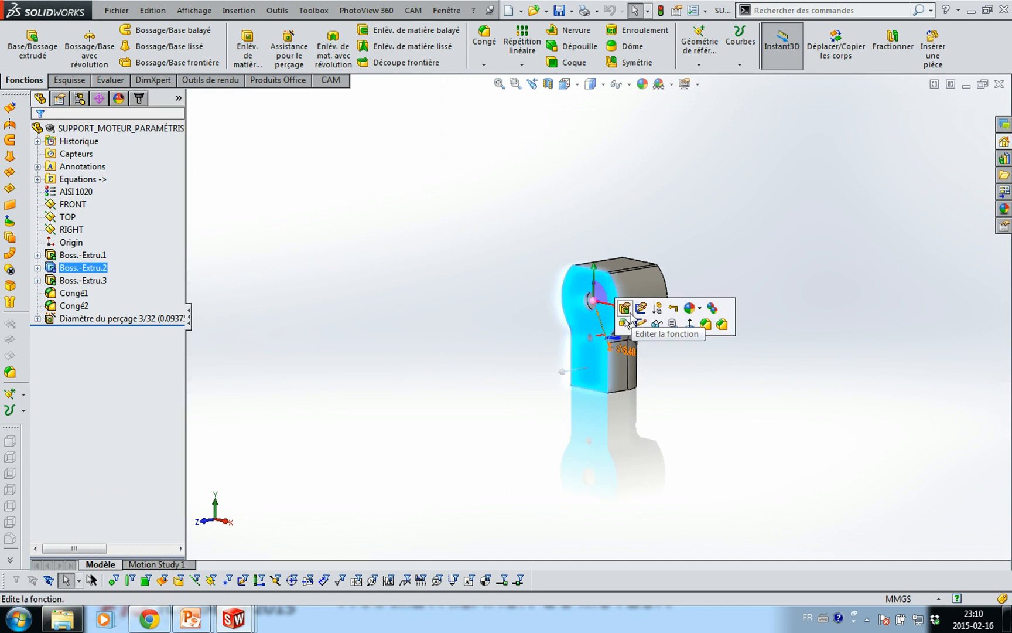
Sketch the small hole's edge on the front face plus a 1 mm outward offset circle
click(641, 324)
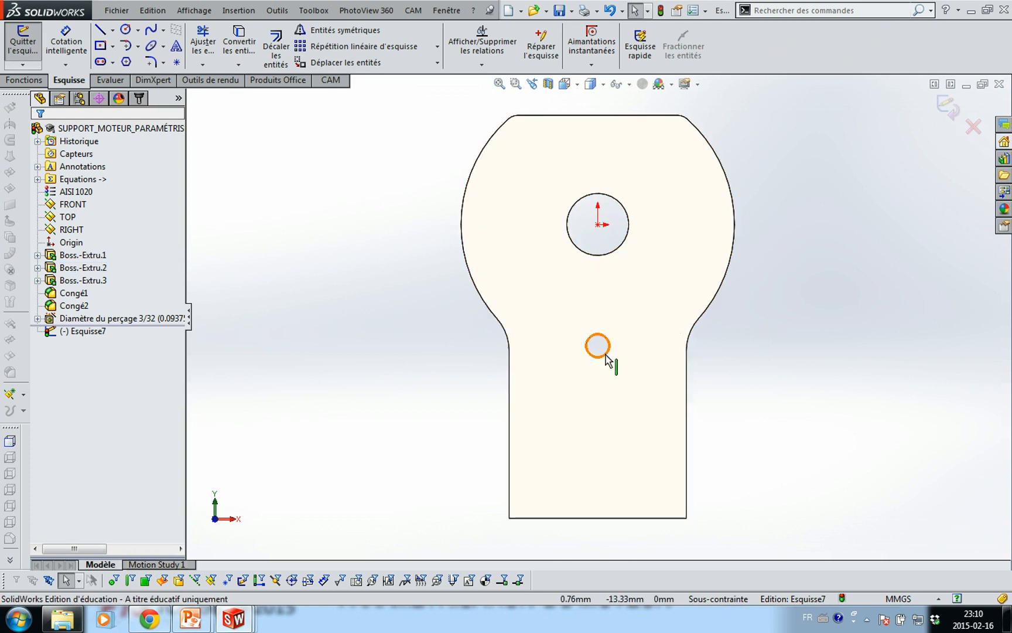
click(606, 354)
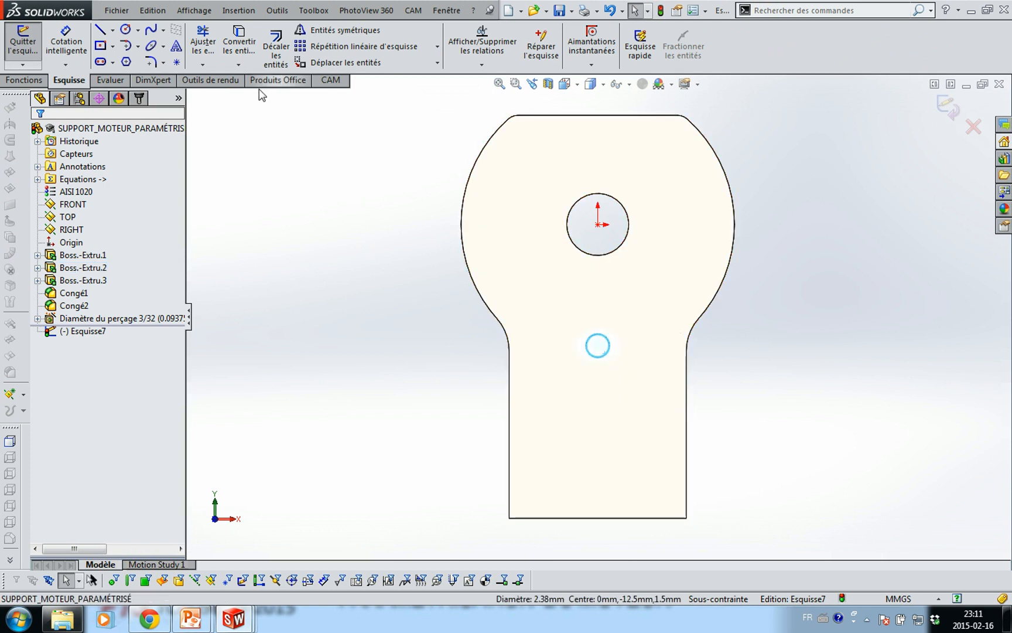
click(245, 44)
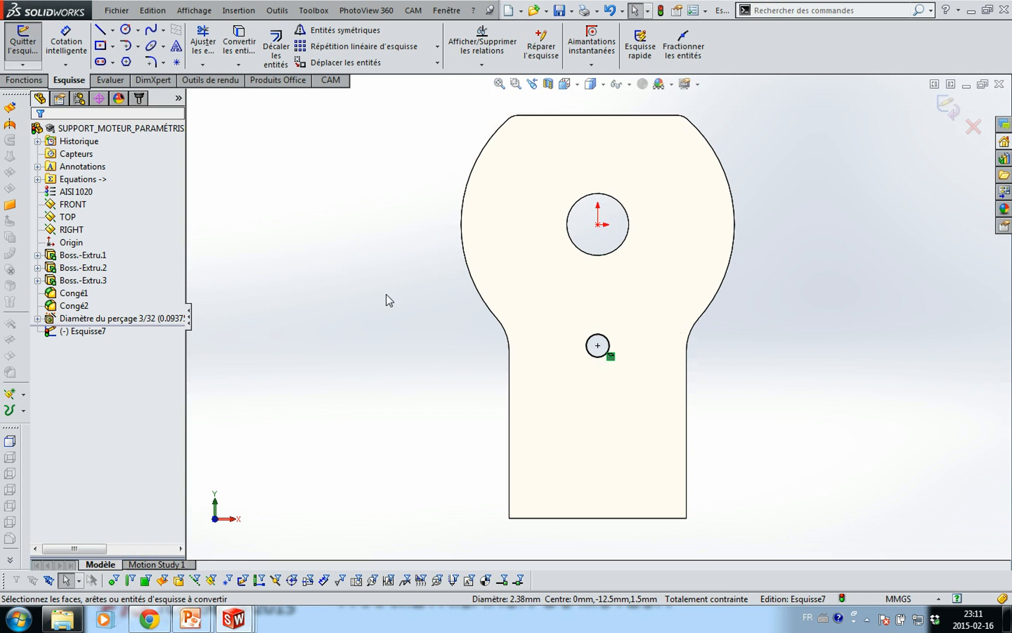
click(600, 357)
click(282, 50)
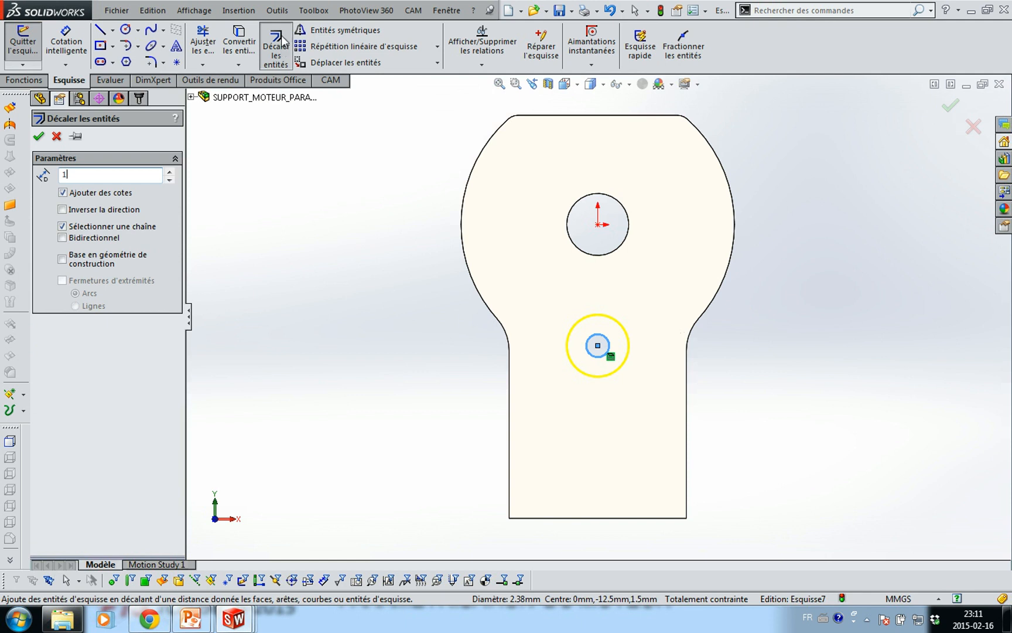
text(1)
key(Return)
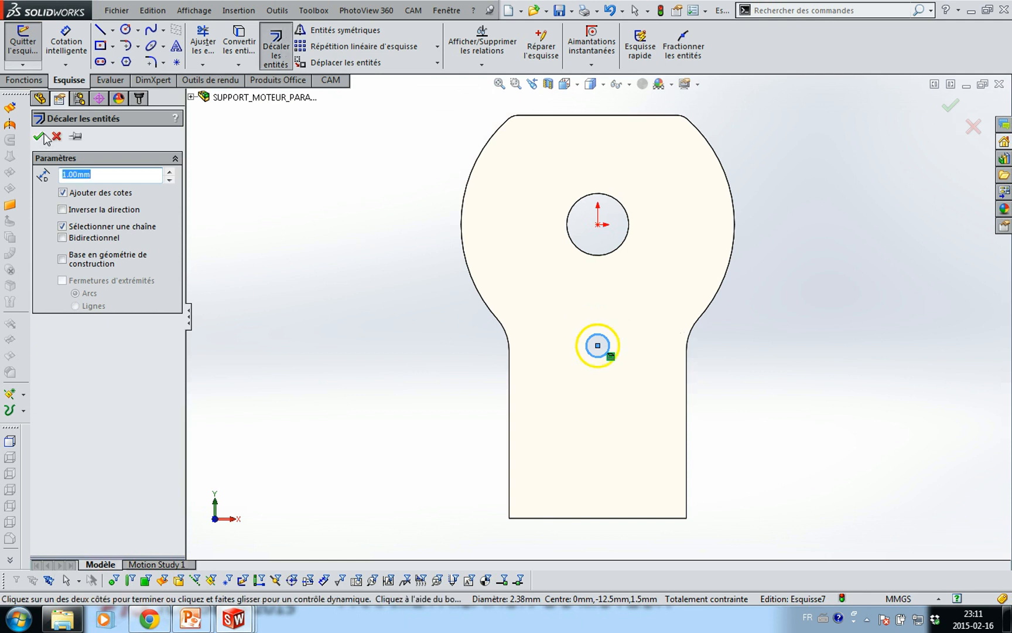
click(41, 136)
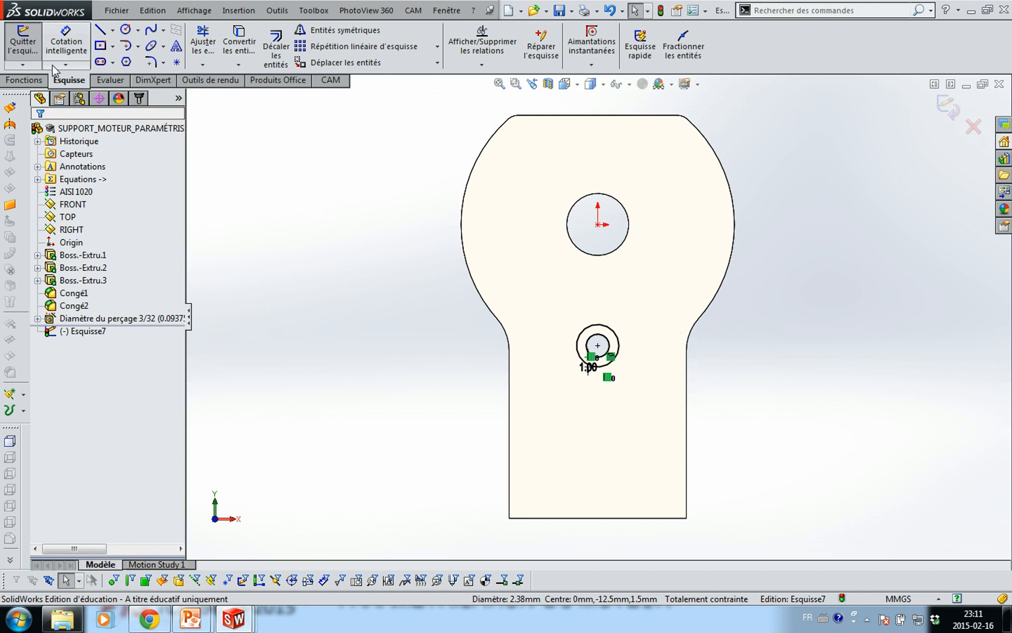
Extrude the ring sketch as a 0.5 mm boss and return to the assembly
click(23, 81)
click(32, 44)
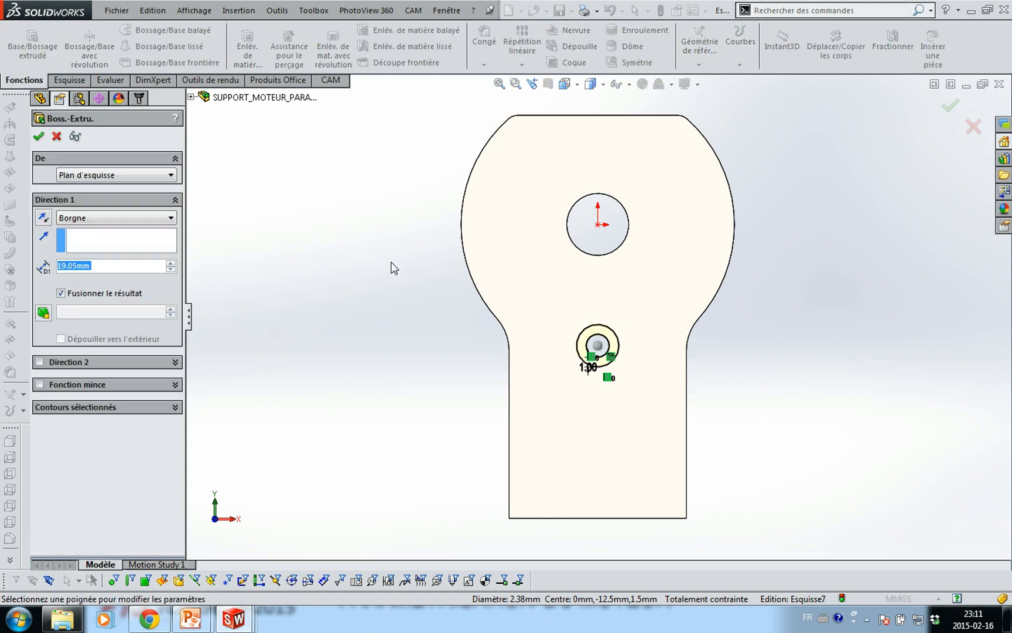
middle_drag(357, 273, 349, 281)
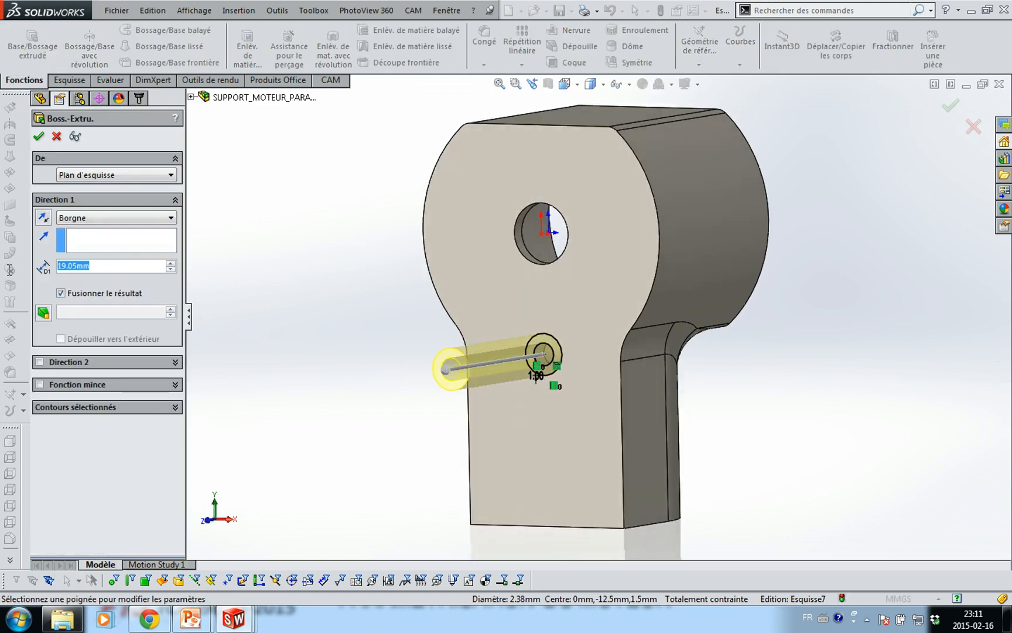
text(0.5)
key(Return)
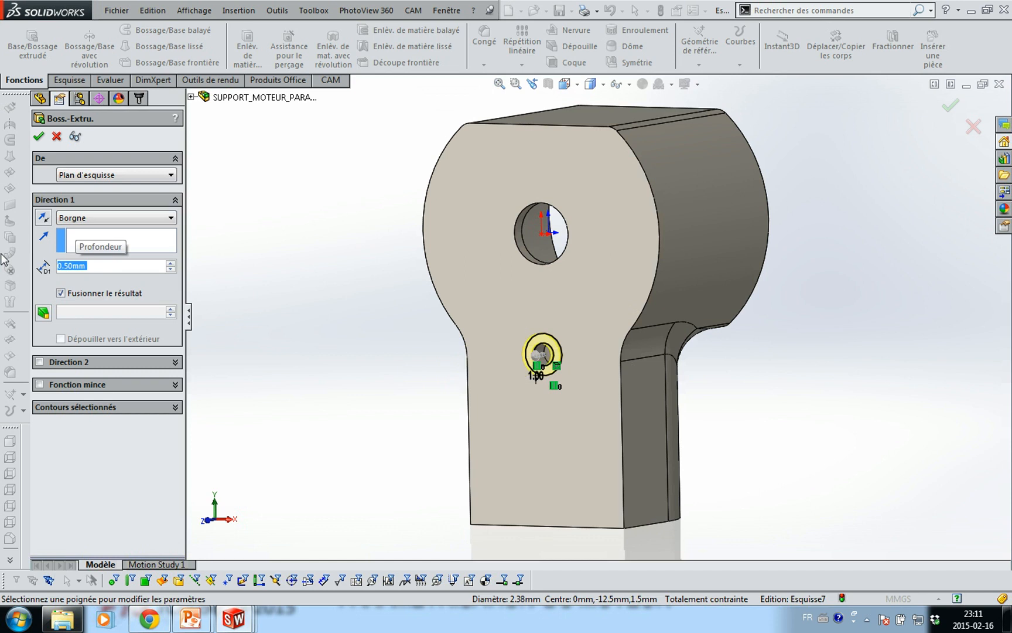
click(39, 137)
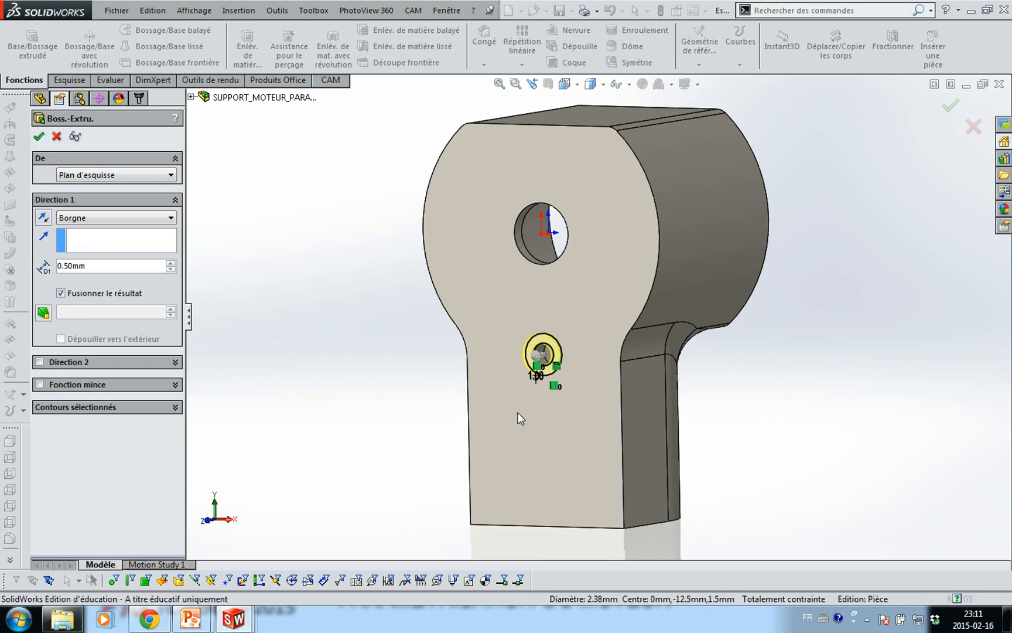
click(423, 388)
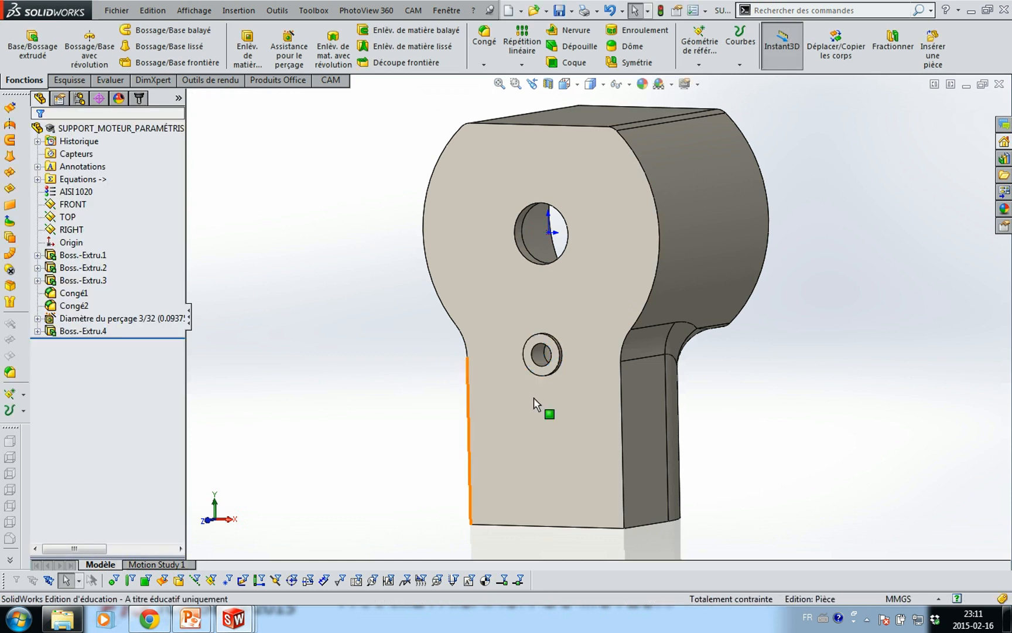
middle_drag(562, 411, 522, 412)
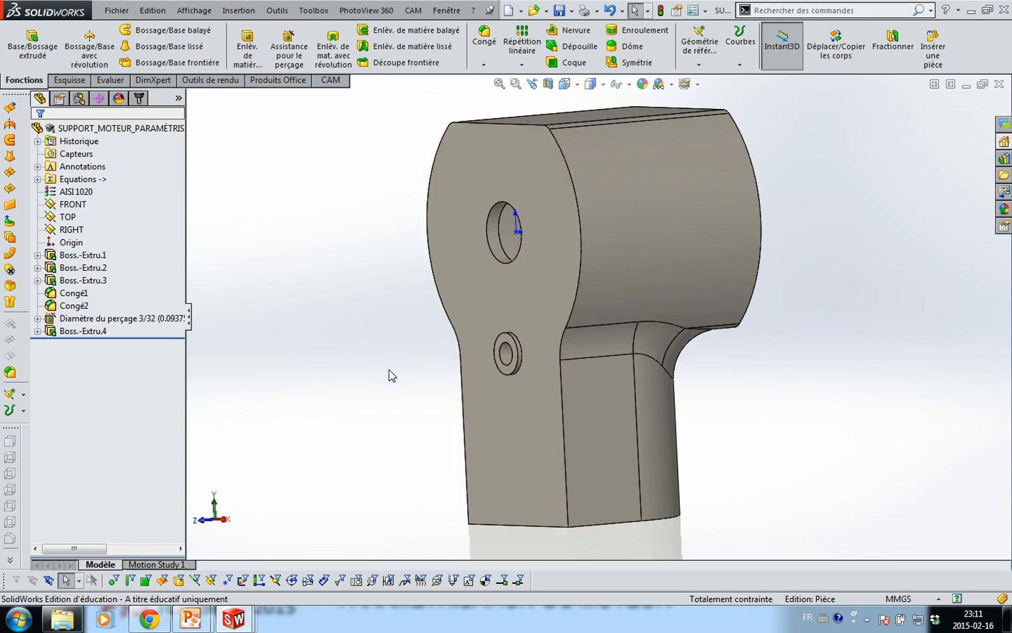
key(ctrl+Tab)
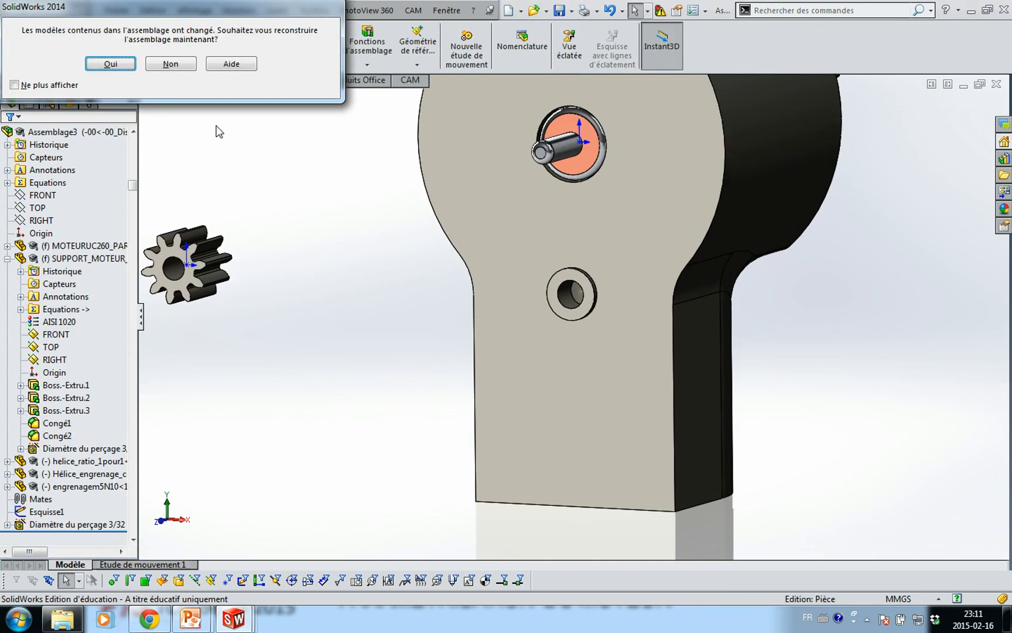
Rebuild the assembly and mate the pinion gear concentric with the motor shaft
click(110, 65)
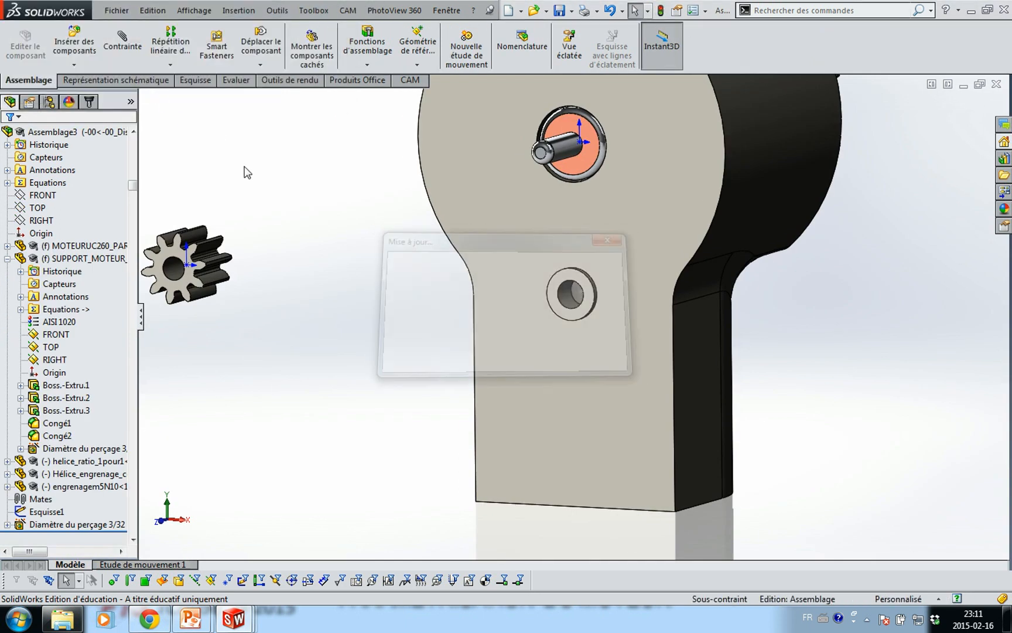
scroll(455, 331, down, 3)
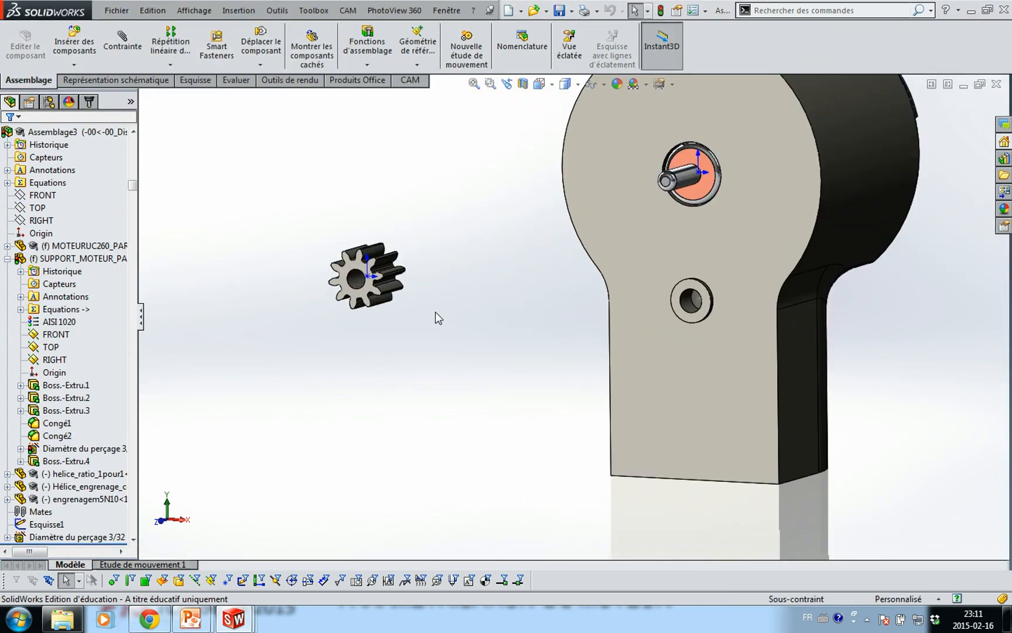
click(355, 280)
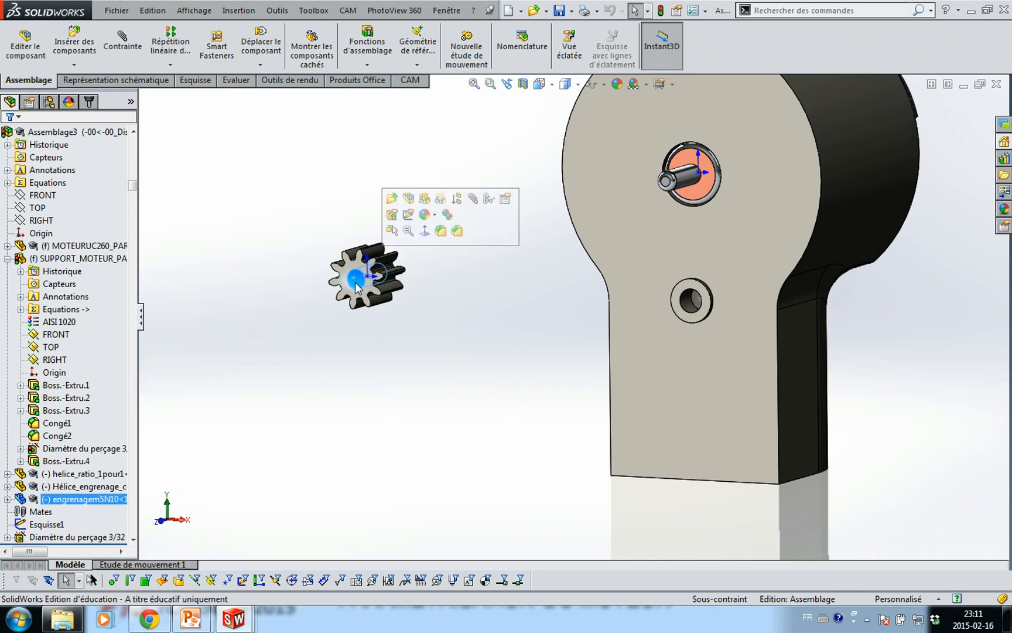
ctrl+click(689, 177)
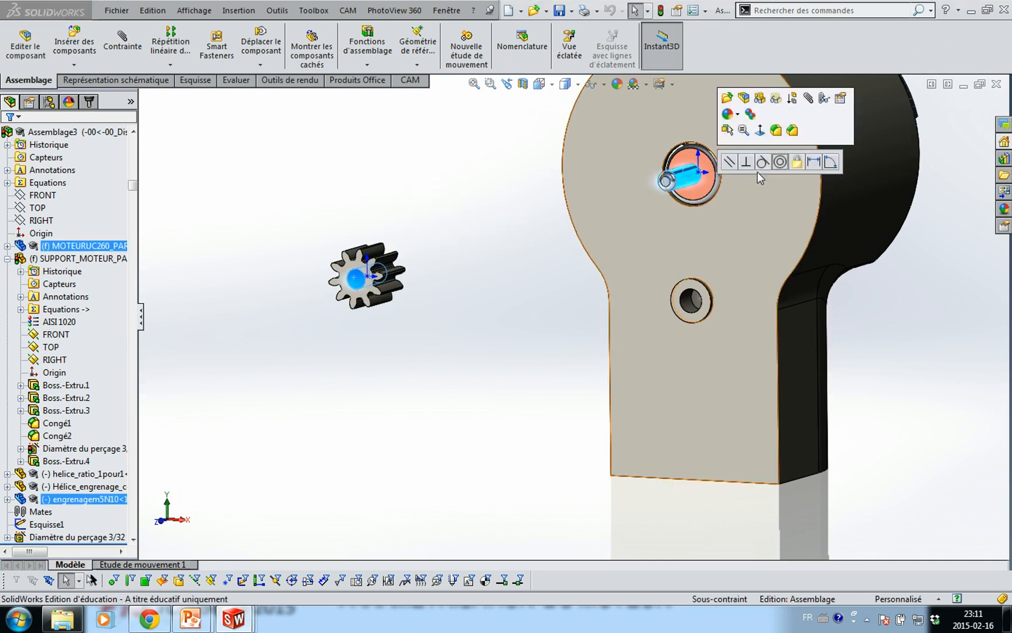
click(781, 162)
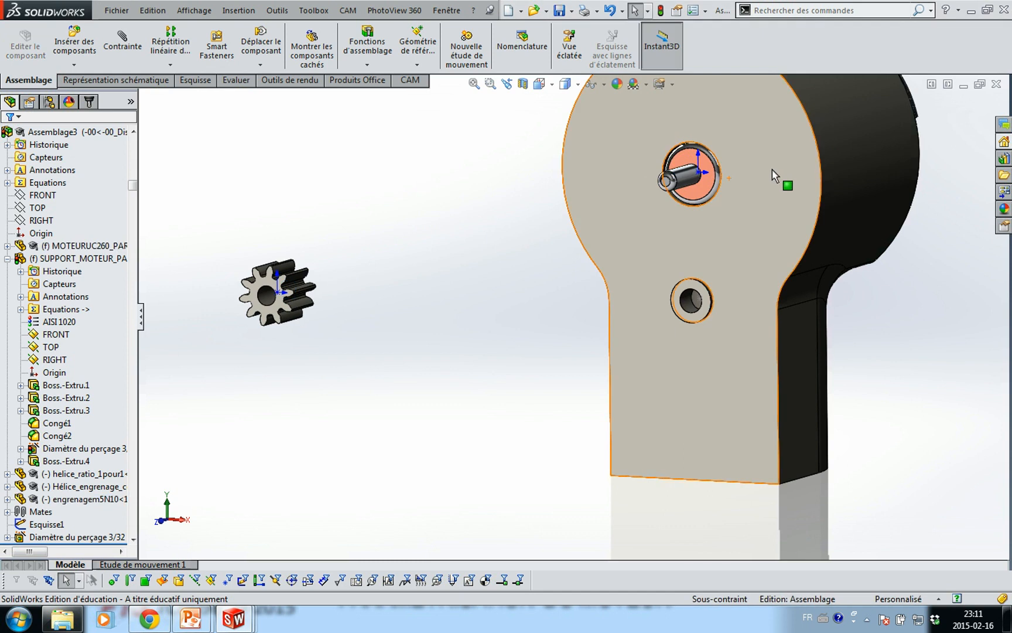
Add a coincident mate seating the gear on the shaft end, then spin it to test
click(280, 307)
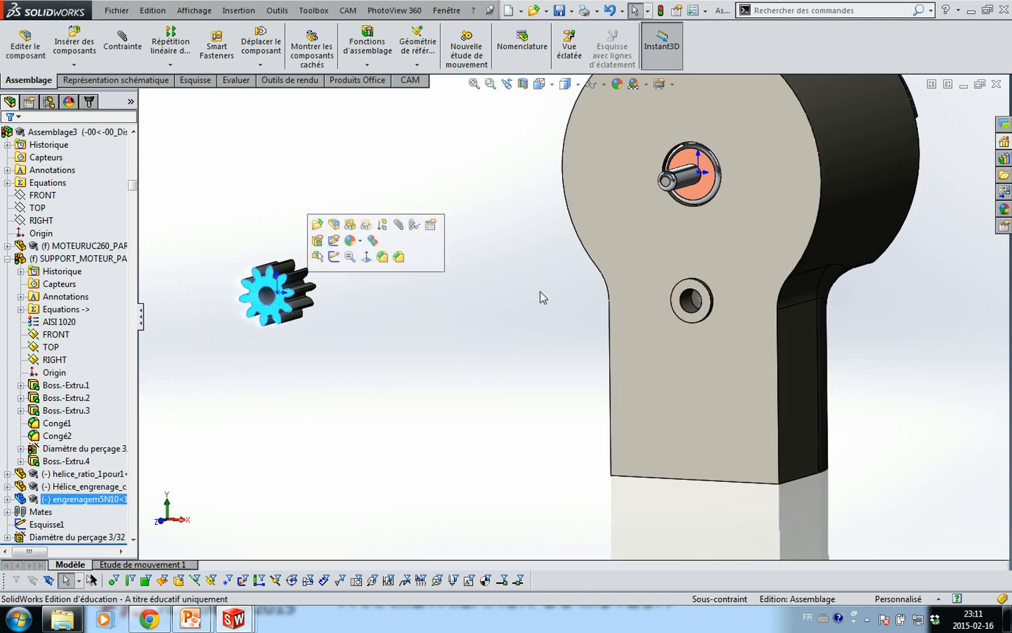
ctrl+click(681, 187)
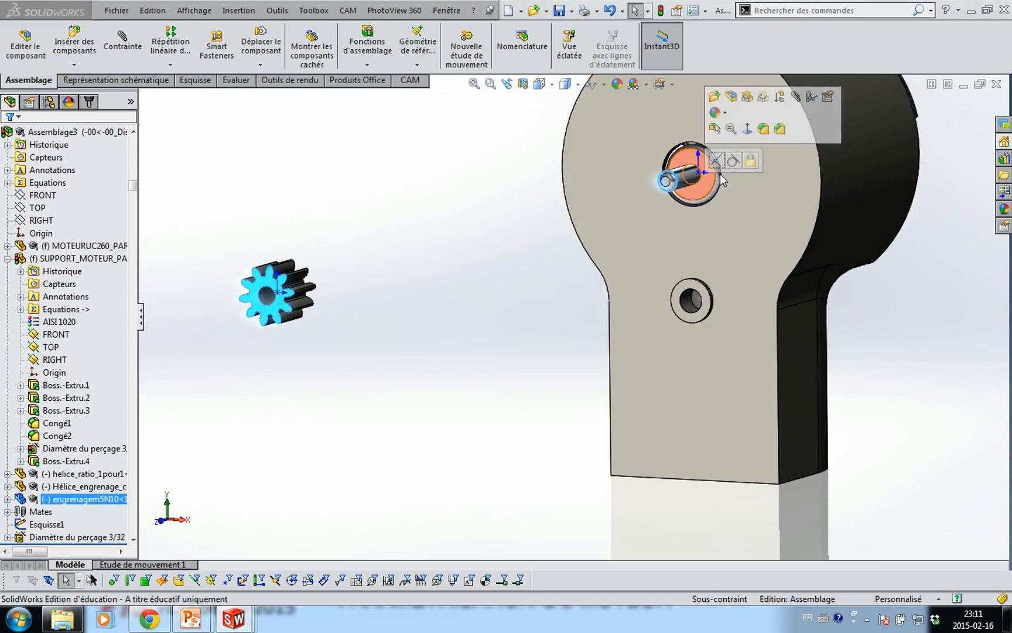
click(717, 162)
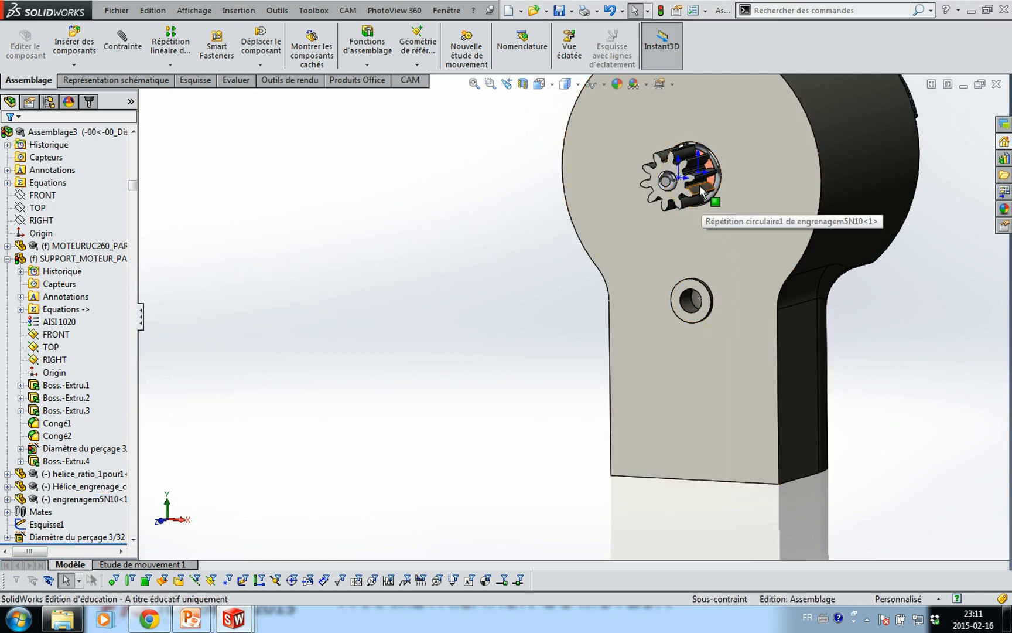
drag(699, 185, 632, 234)
click(386, 329)
scroll(775, 366, up, 8)
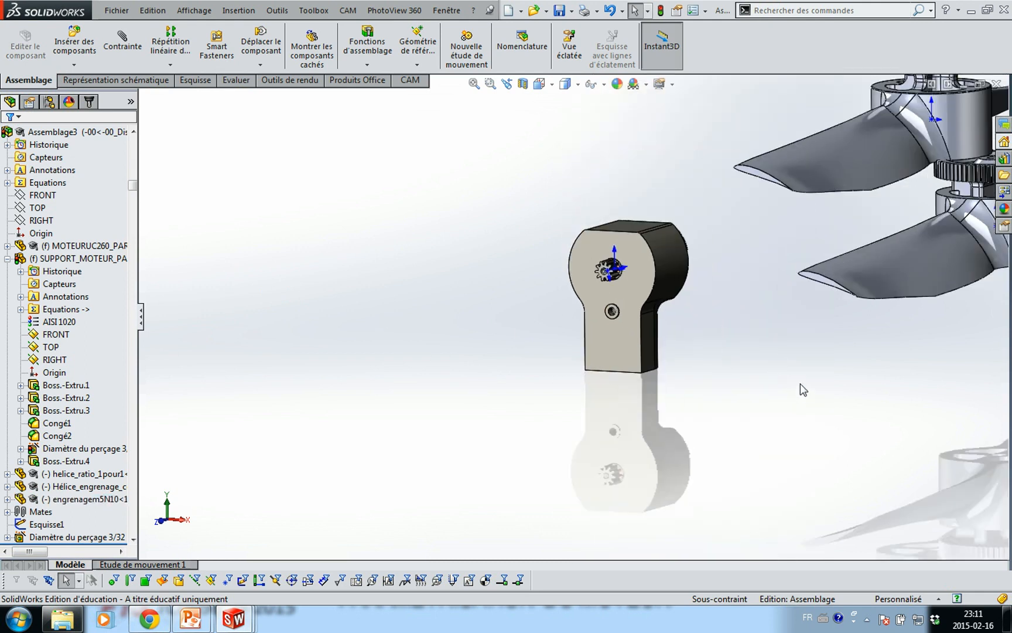
Reposition the propellers beside the motor support, undoing an accidental propeller copy
drag(745, 300, 896, 324)
click(681, 328)
drag(701, 239, 601, 403)
scroll(693, 294, down, 3)
ctrl+drag(590, 470, 641, 514)
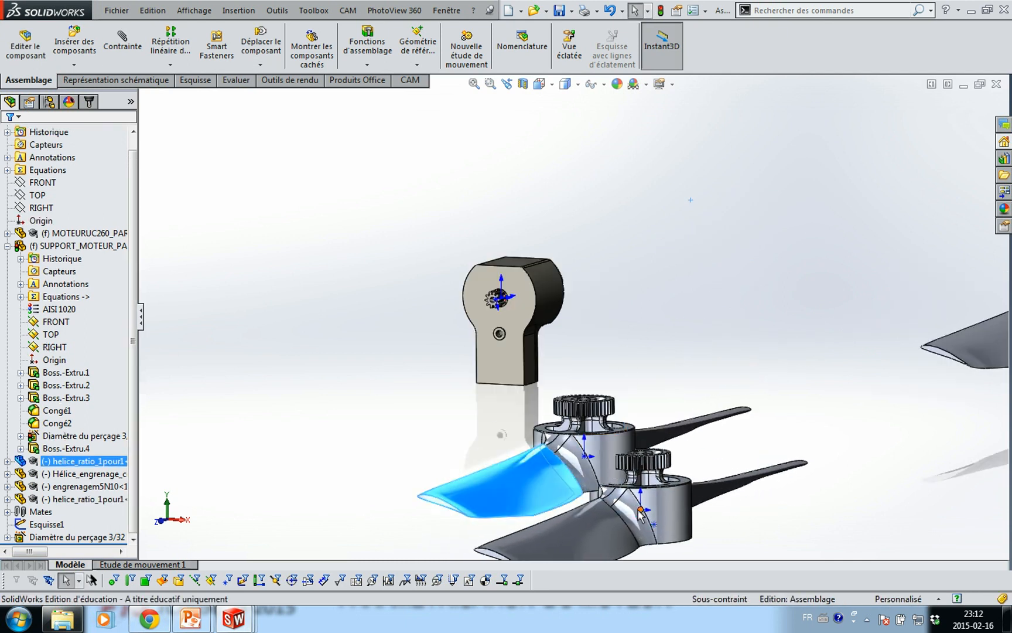
key(ctrl+z)
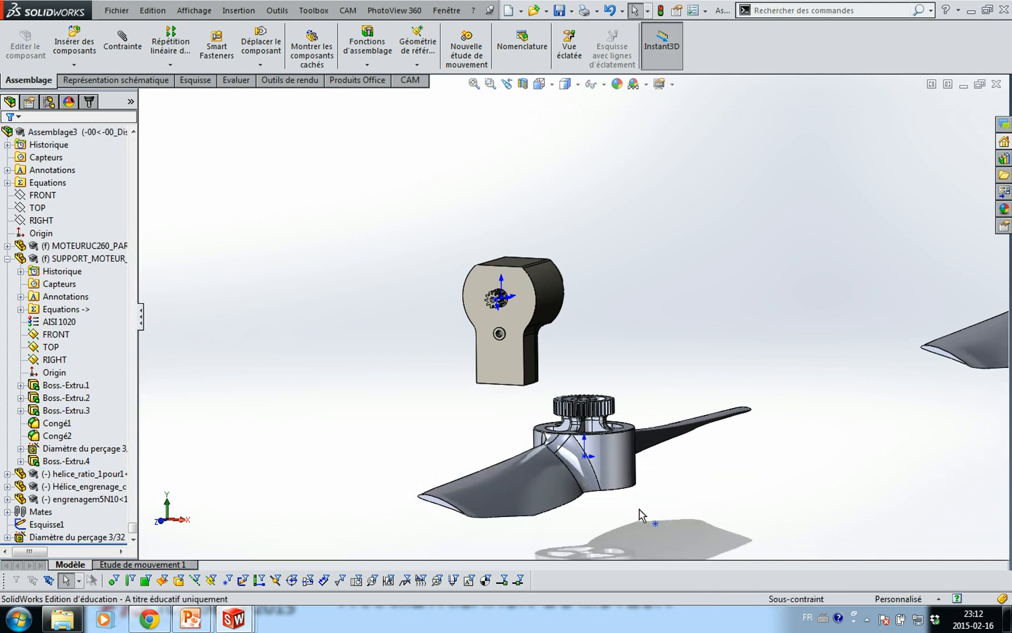
drag(539, 461, 501, 419)
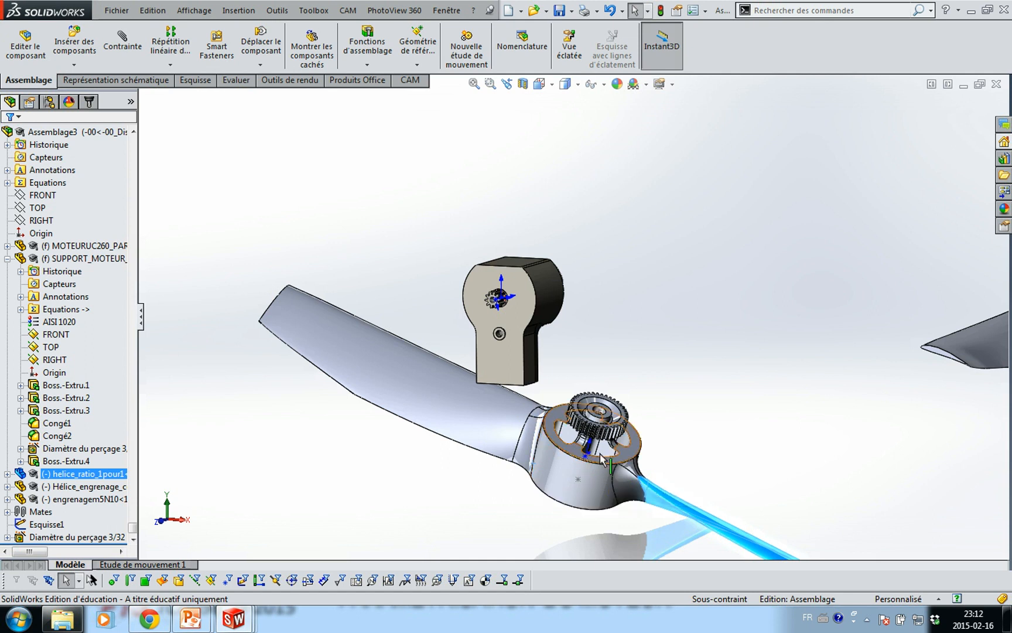
Zoom in and select the inner face of the propeller's gear hub
scroll(592, 422, up, 5)
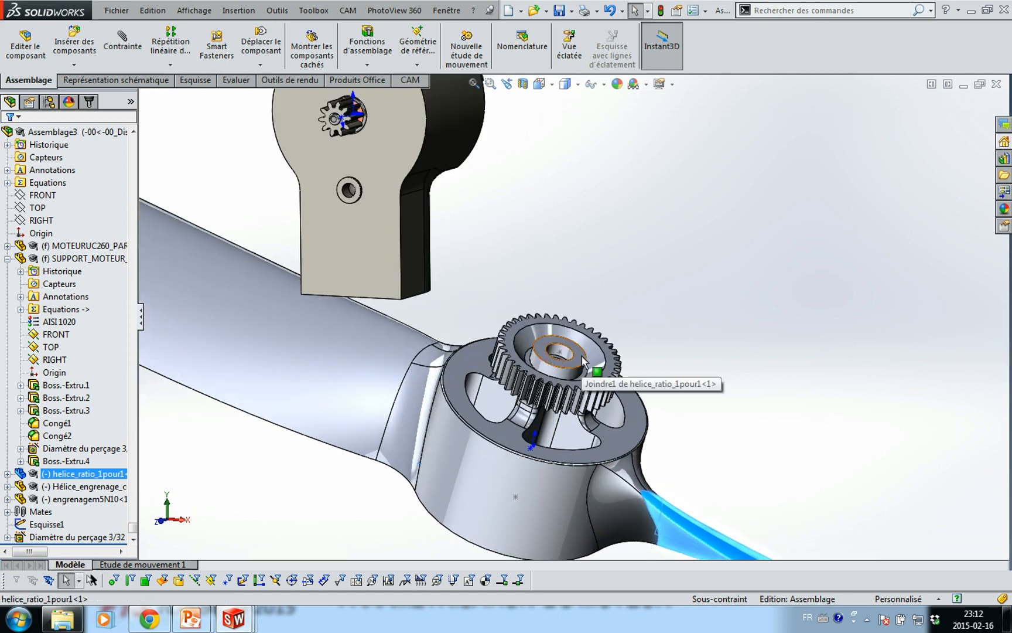
click(586, 364)
scroll(357, 196, up, 2)
scroll(359, 195, up, 1)
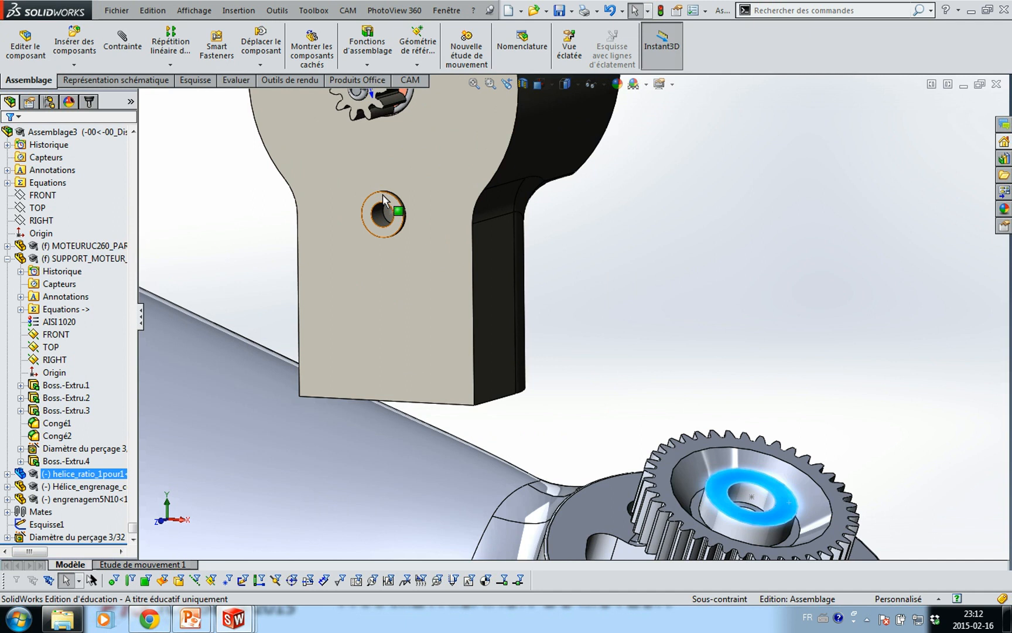
Mate the gear hub face coincident to the face around the bracket hole, alignment flipped
click(381, 198)
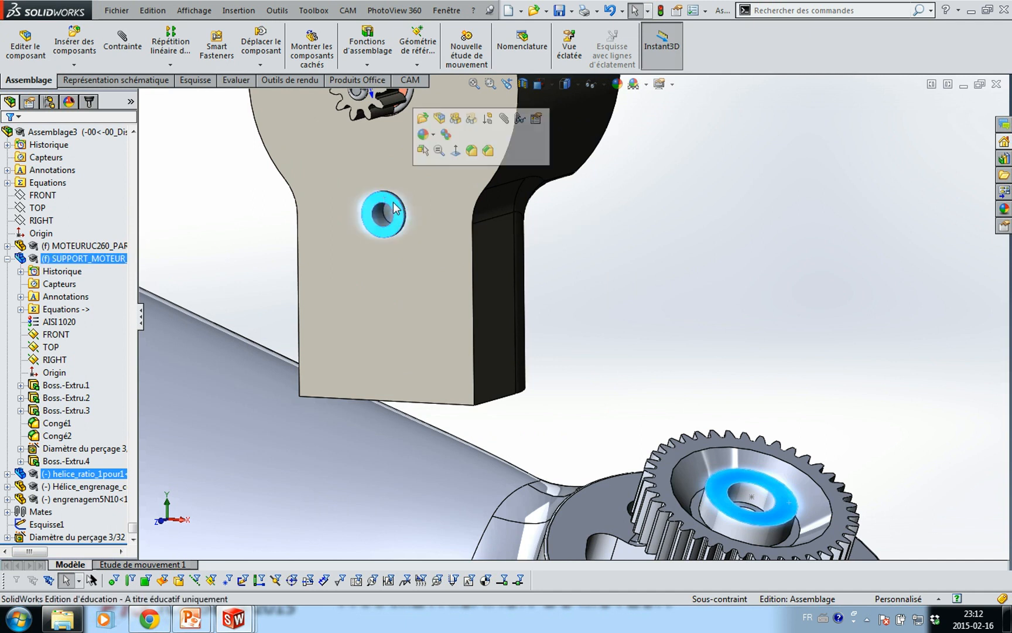
click(503, 119)
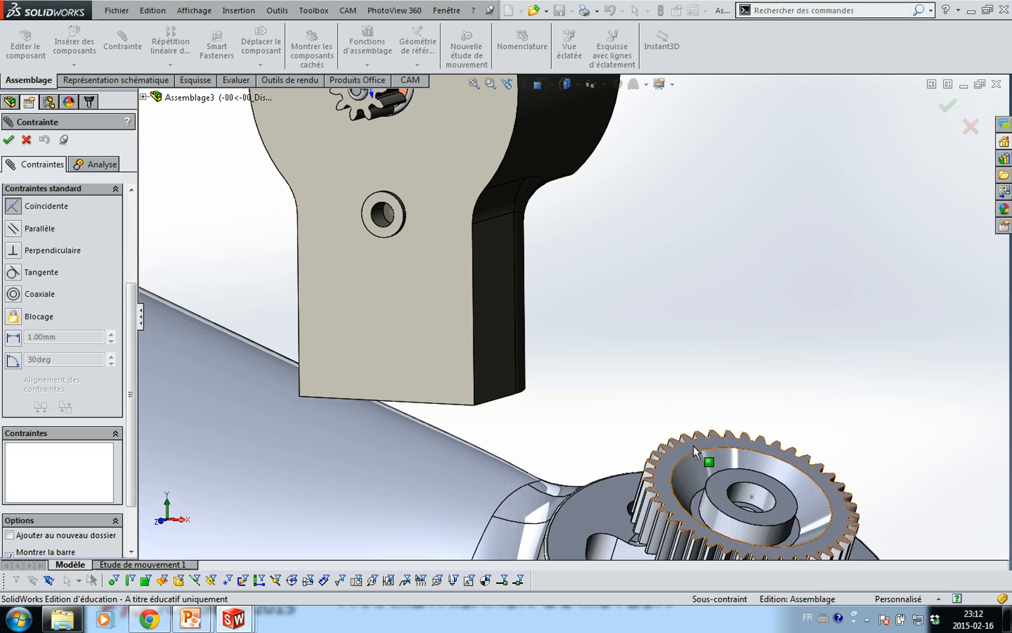
click(740, 476)
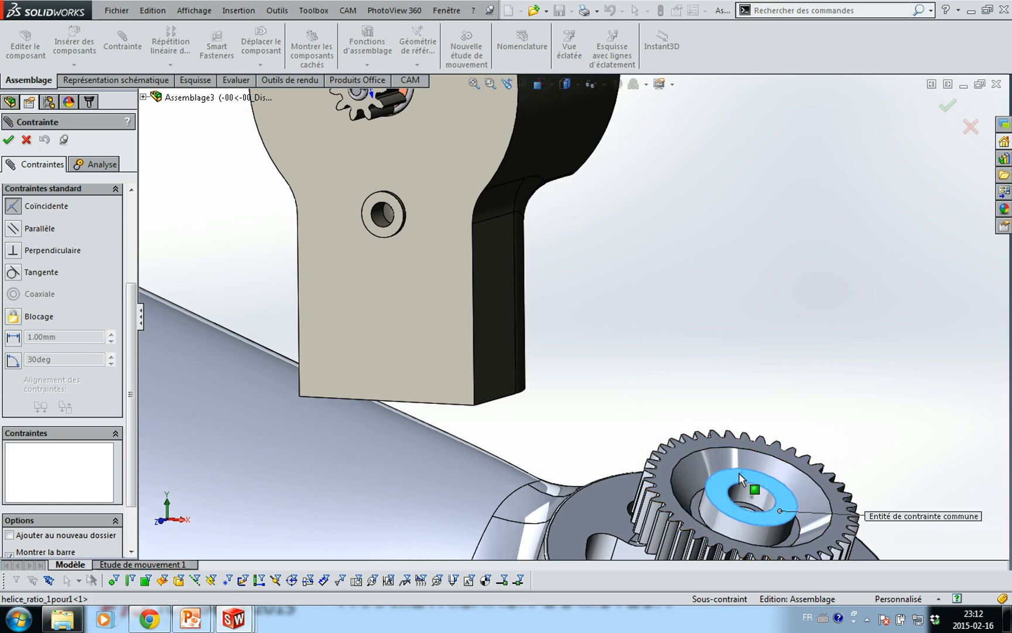
click(399, 233)
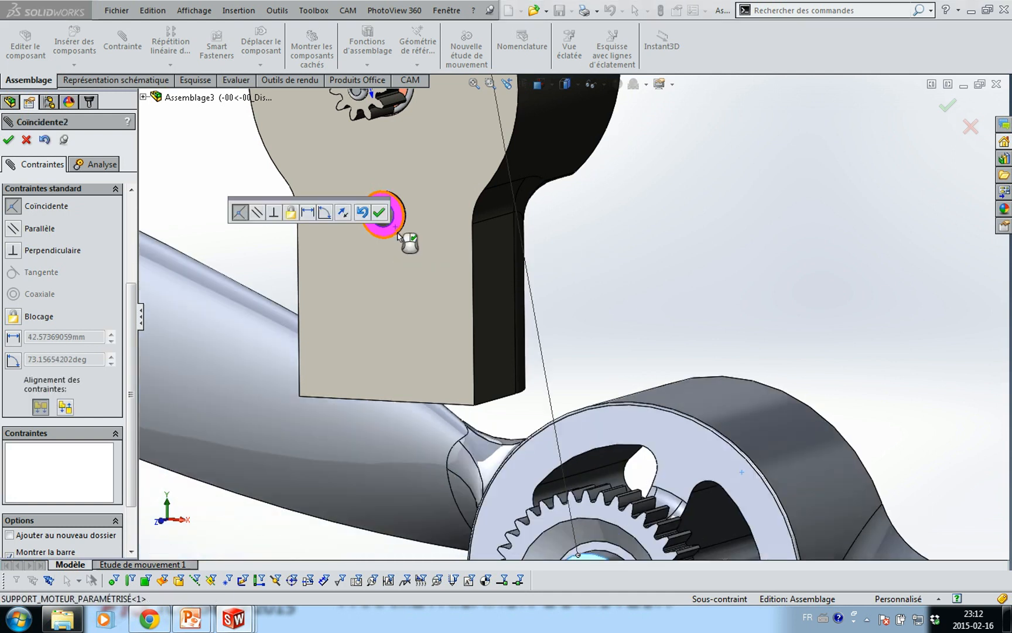
click(345, 216)
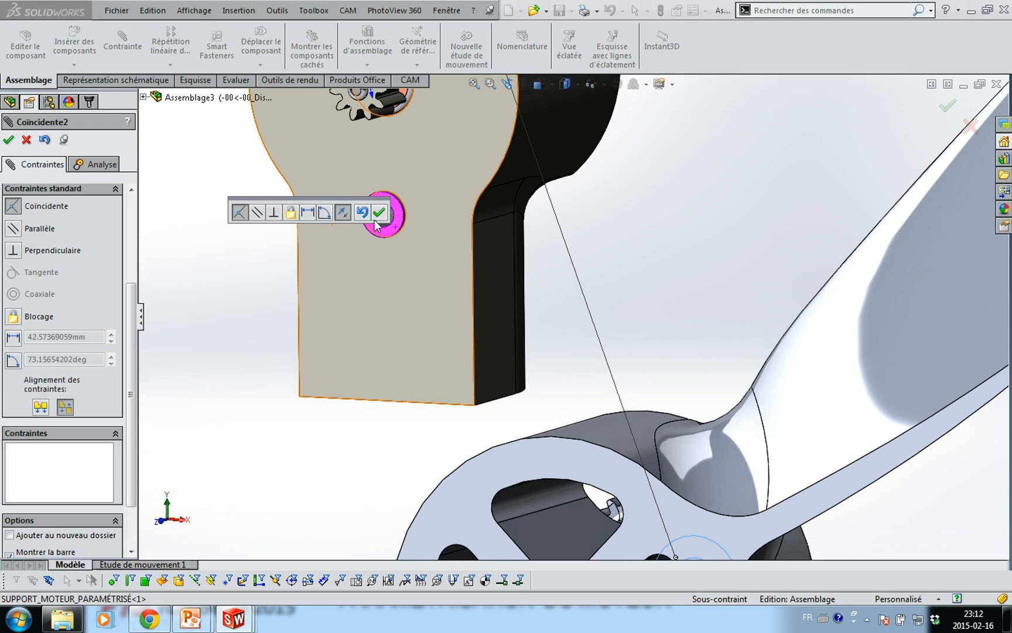
click(379, 213)
Orbit around the hub, pick its rim and spoked faces for another mate, then cancel
scroll(592, 368, up, 5)
middle_drag(613, 402, 513, 361)
middle_drag(408, 342, 478, 380)
scroll(482, 382, down, 5)
middle_drag(333, 338, 445, 390)
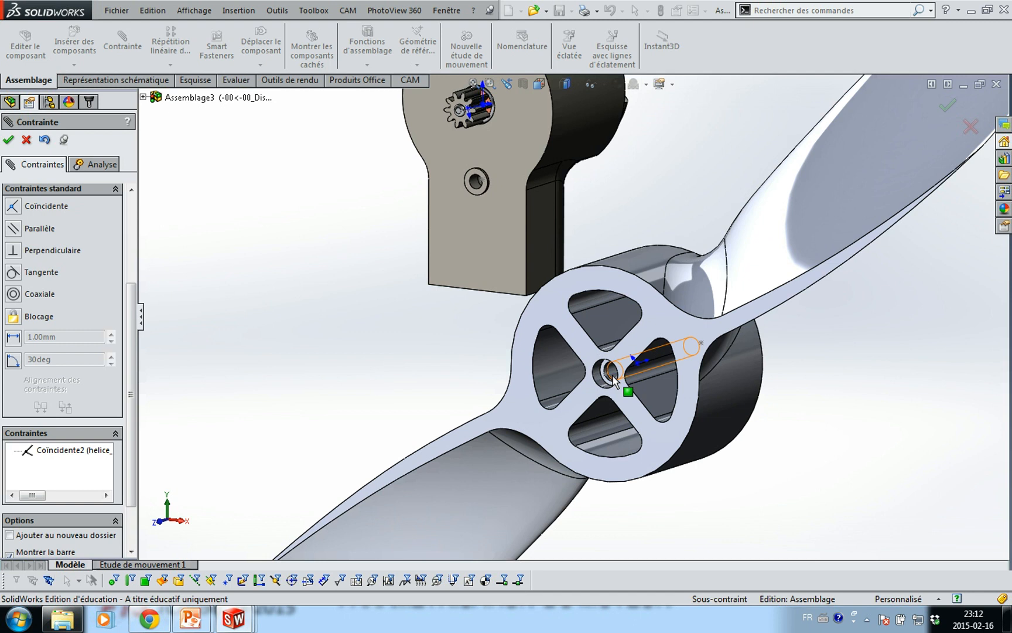
click(756, 423)
middle_drag(756, 423, 780, 452)
scroll(668, 375, down, 5)
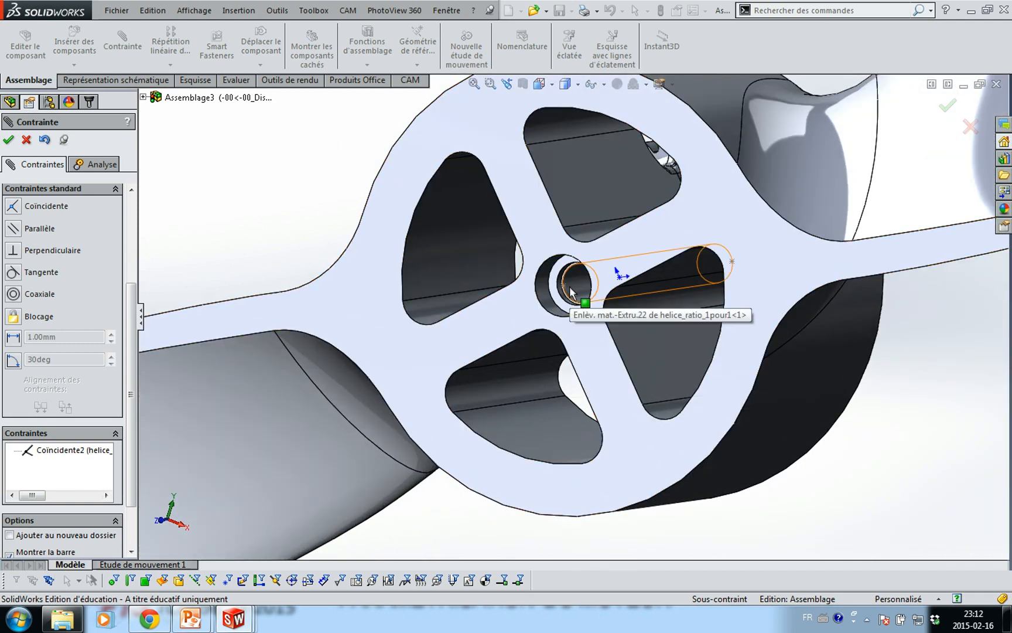
click(602, 361)
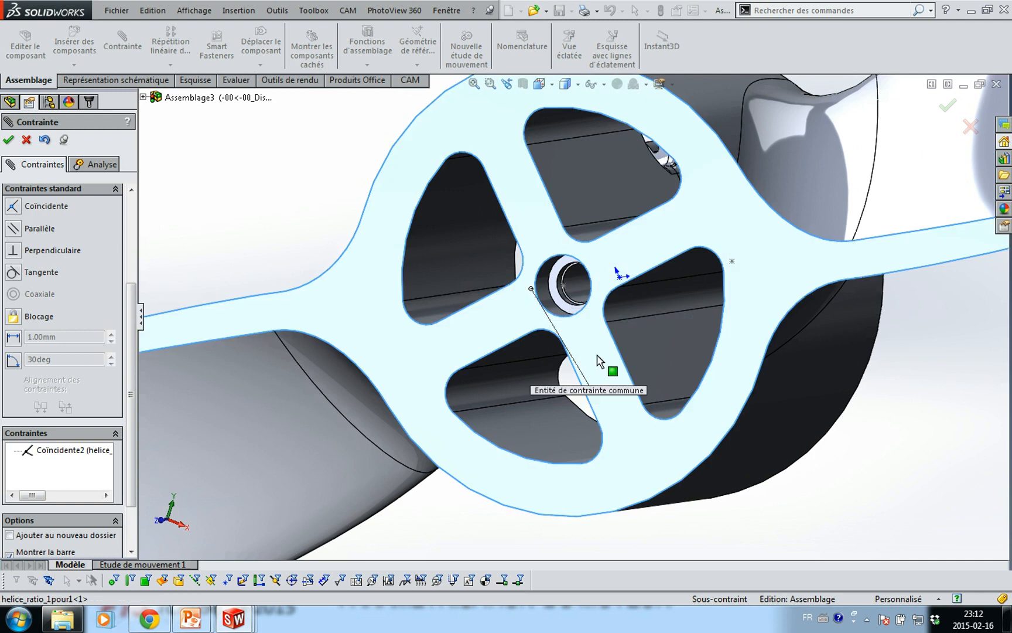
key(Escape)
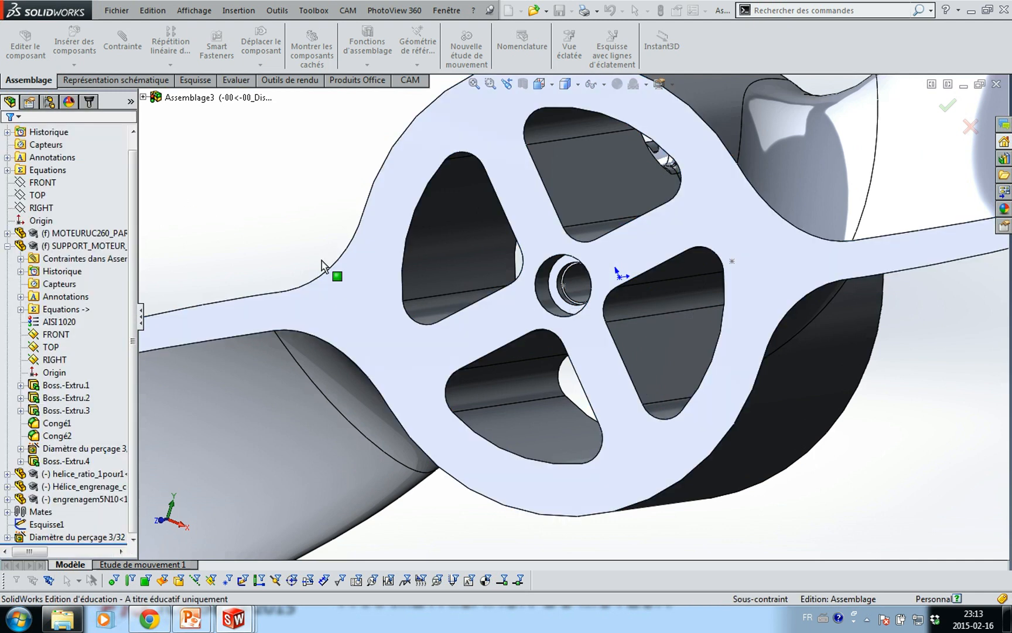
Open the helice_ratio_1pour1 propeller part in its own window
scroll(600, 348, up, 3)
scroll(599, 348, up, 4)
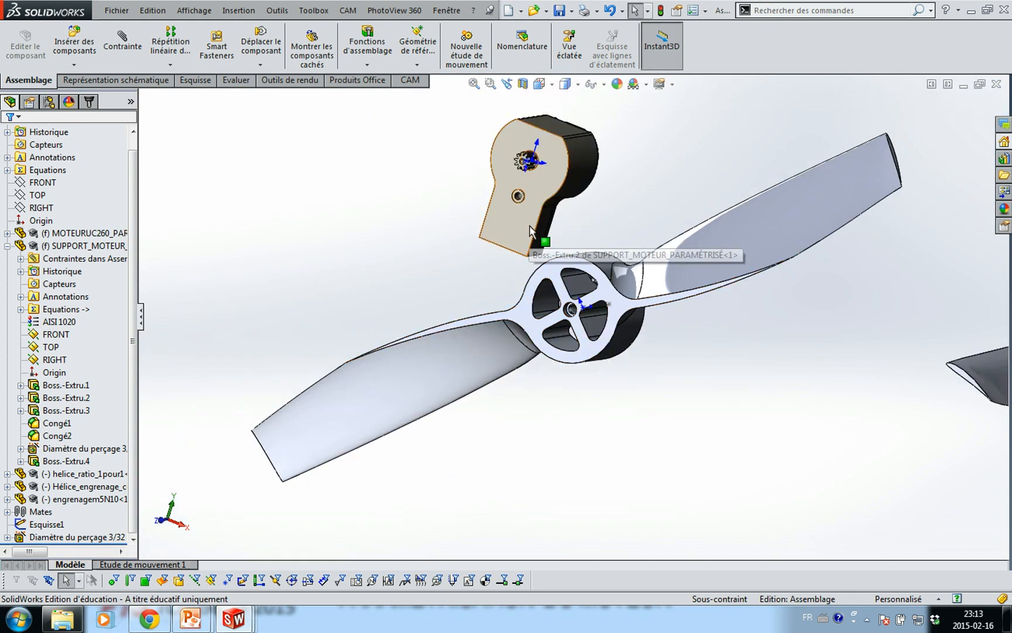
click(531, 224)
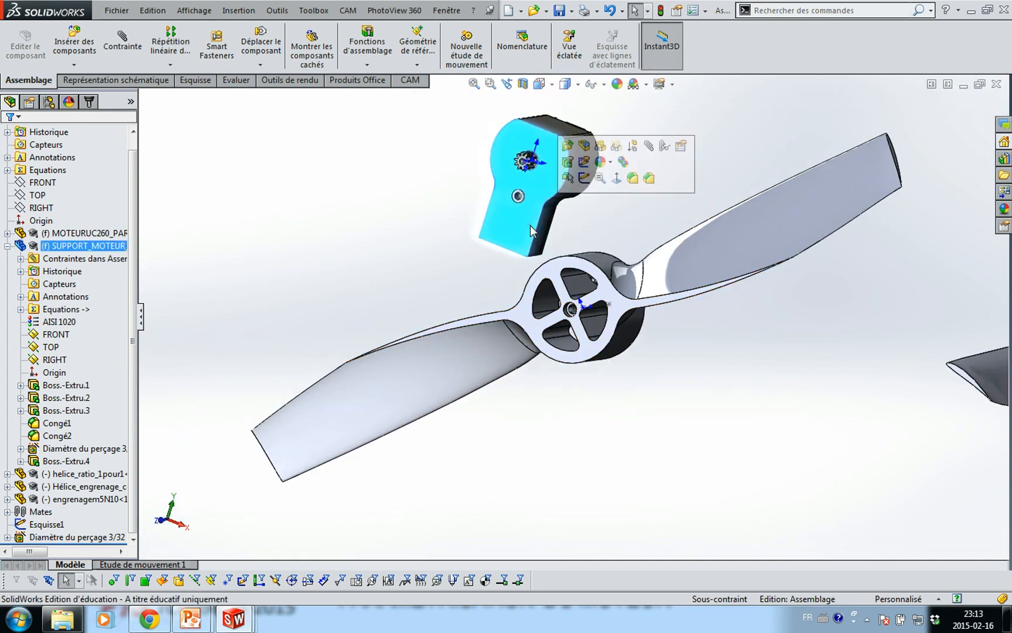
click(422, 293)
scroll(601, 310, down, 2)
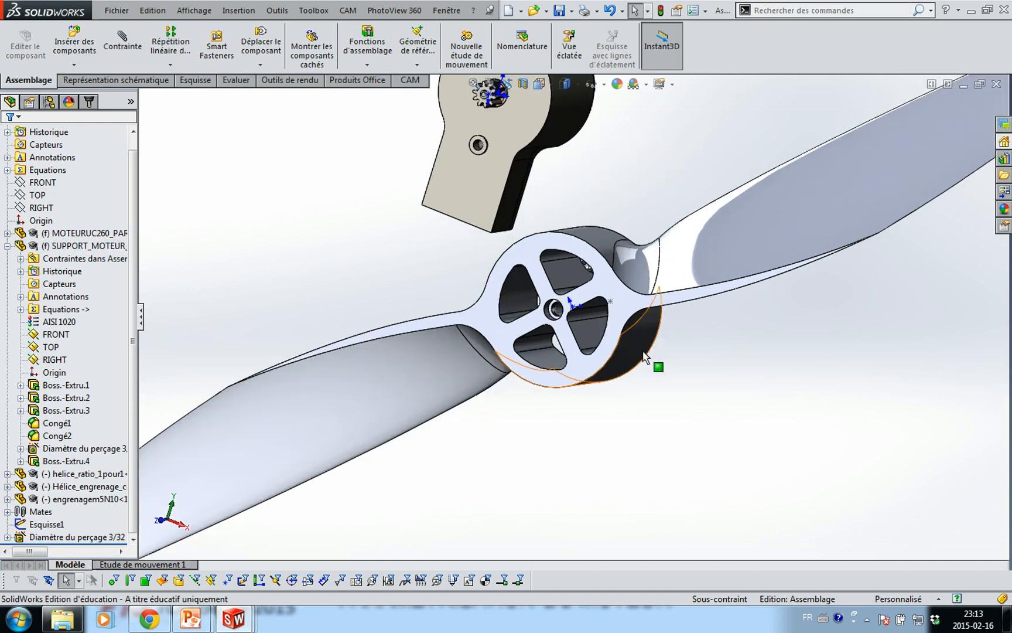
middle_drag(703, 359, 678, 378)
click(692, 363)
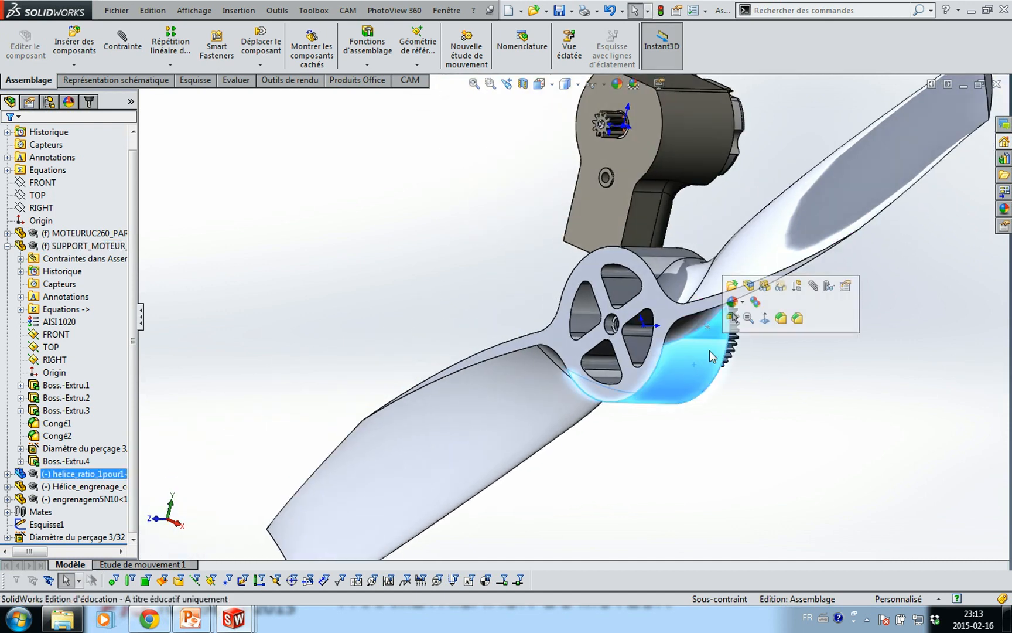
click(732, 285)
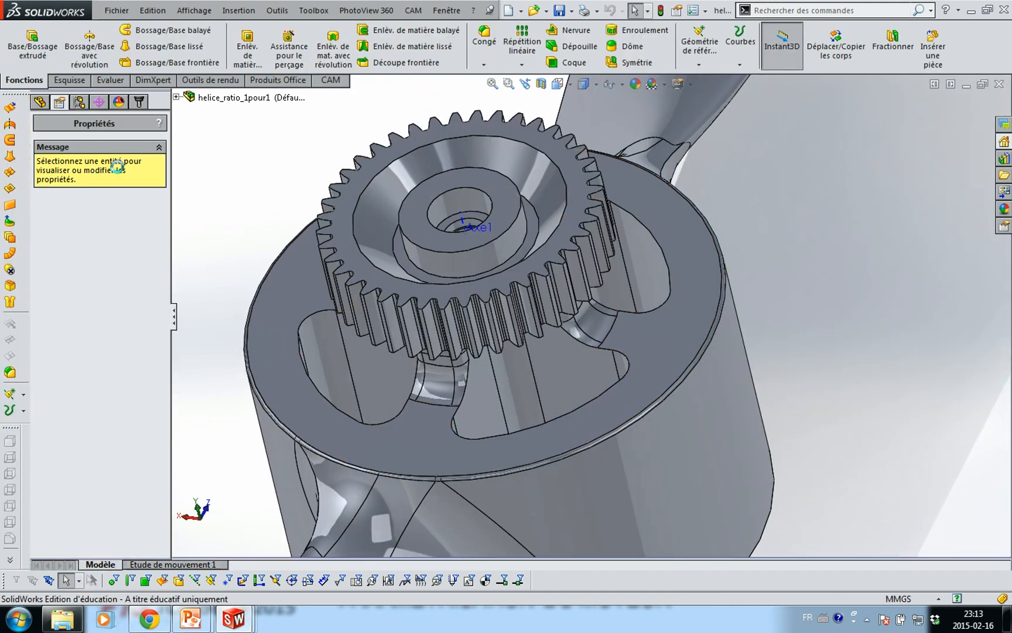
Create reference axis Axe1 through the gear's central hole and return to the assembly
click(447, 205)
click(701, 64)
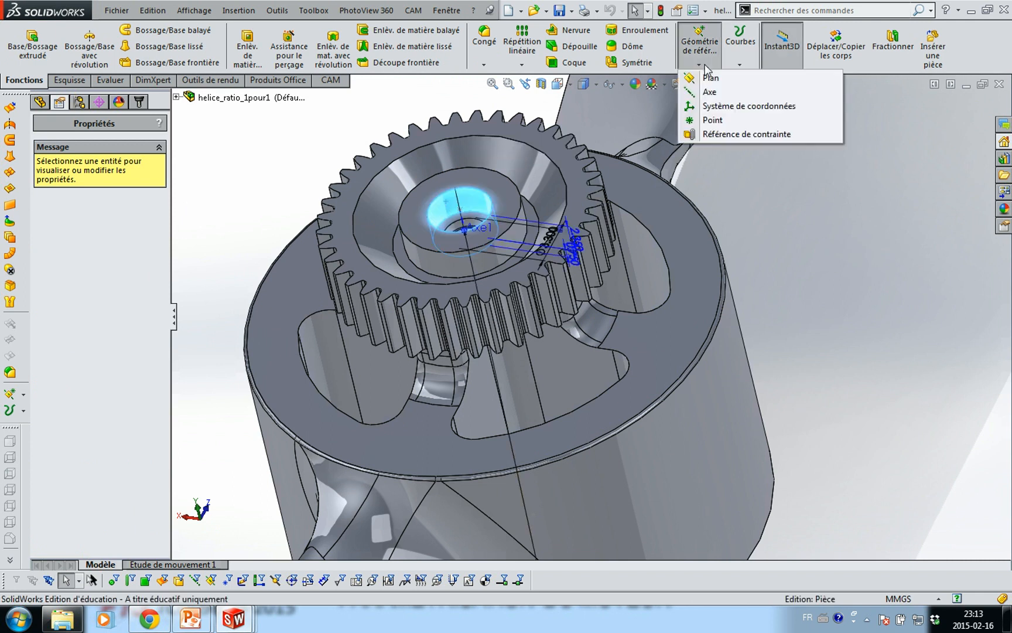
click(725, 210)
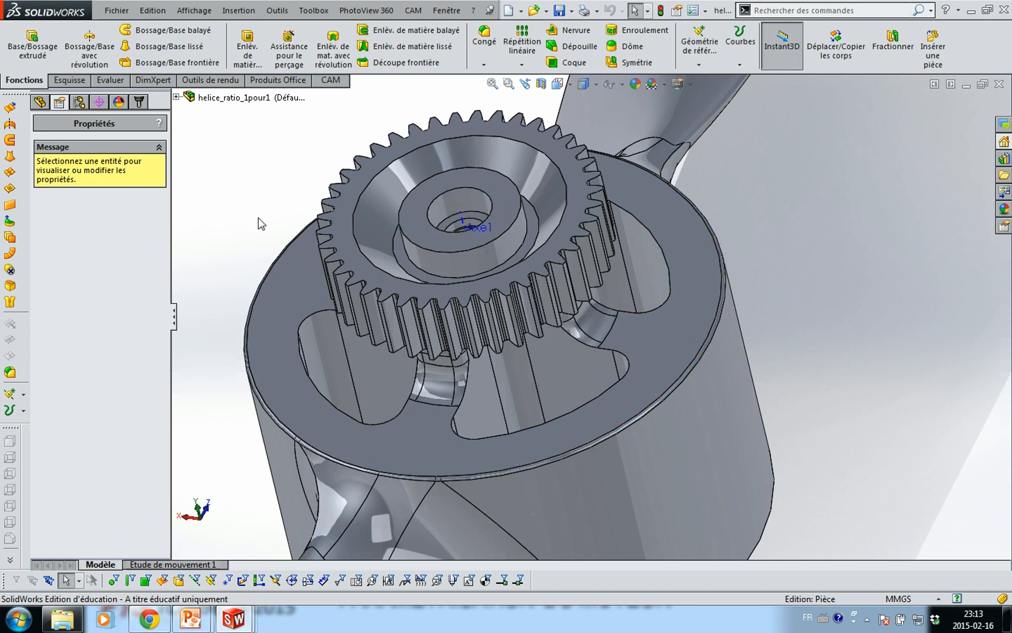
key(ctrl+Tab)
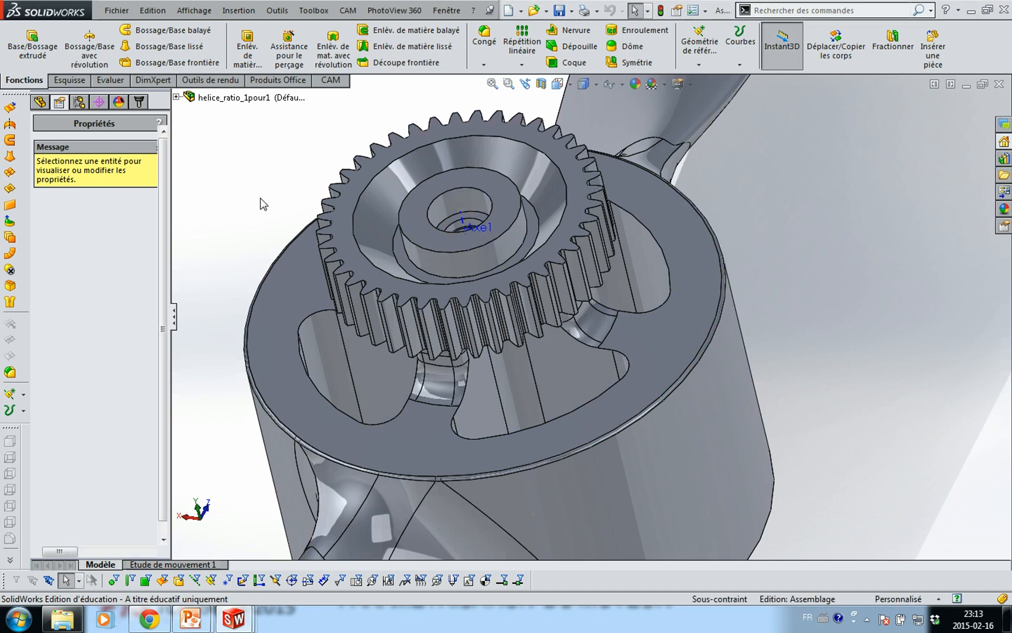
Show the assembly axes and view the propeller hub face straight on
click(194, 10)
click(228, 189)
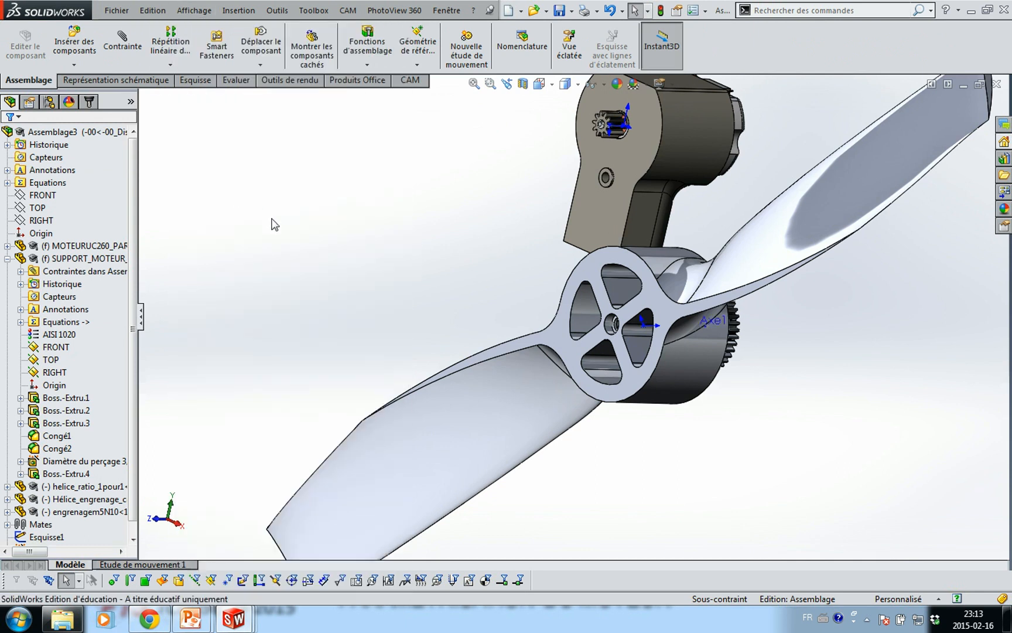
middle_drag(814, 380, 726, 350)
scroll(733, 316, down, 6)
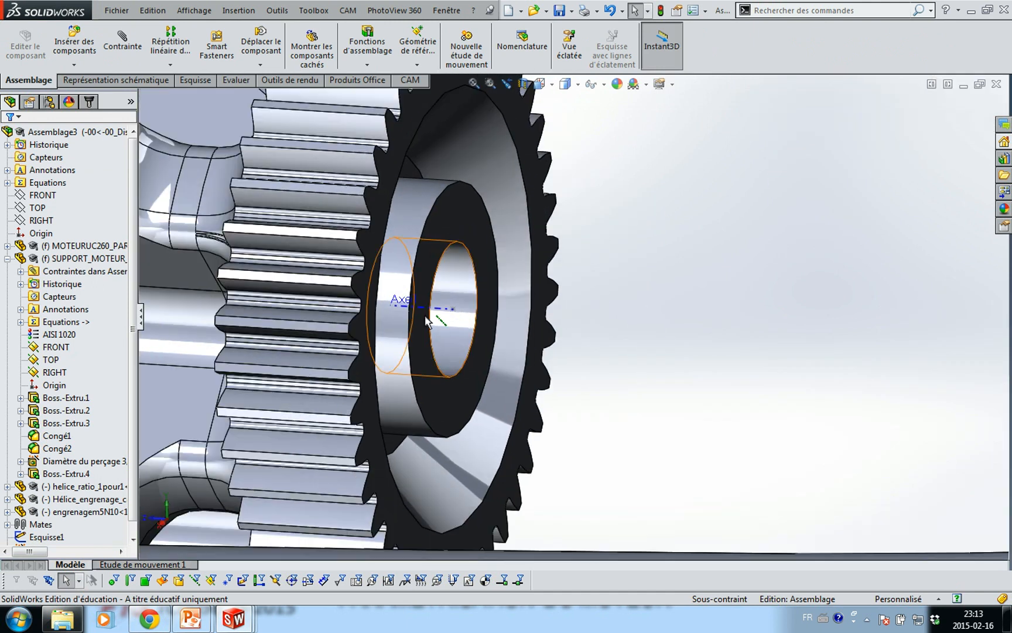
click(438, 318)
scroll(601, 275, up, 5)
middle_drag(601, 276, 707, 277)
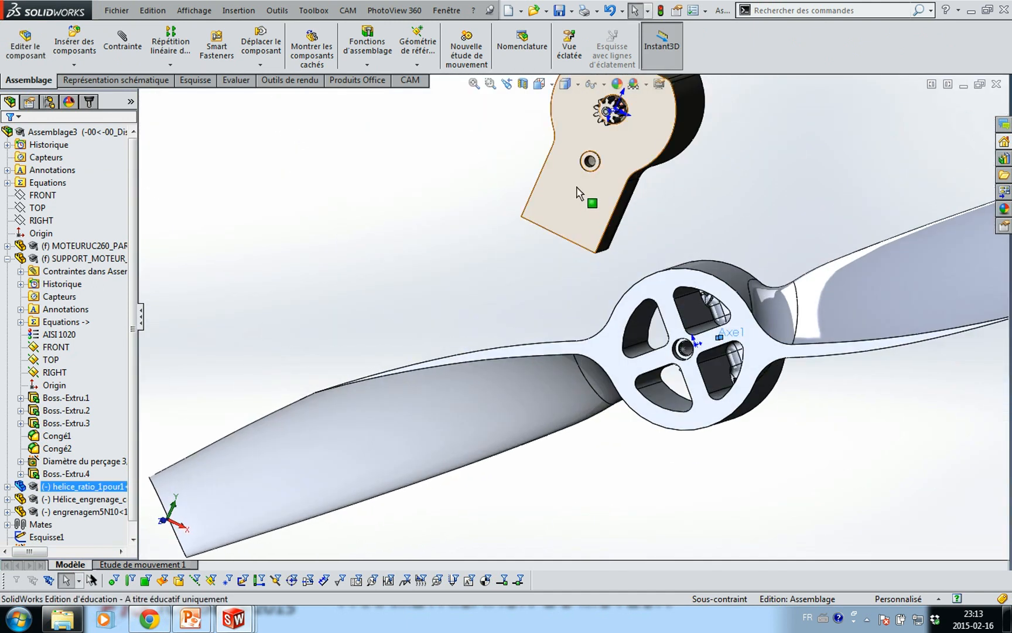
scroll(599, 164, down, 7)
click(563, 181)
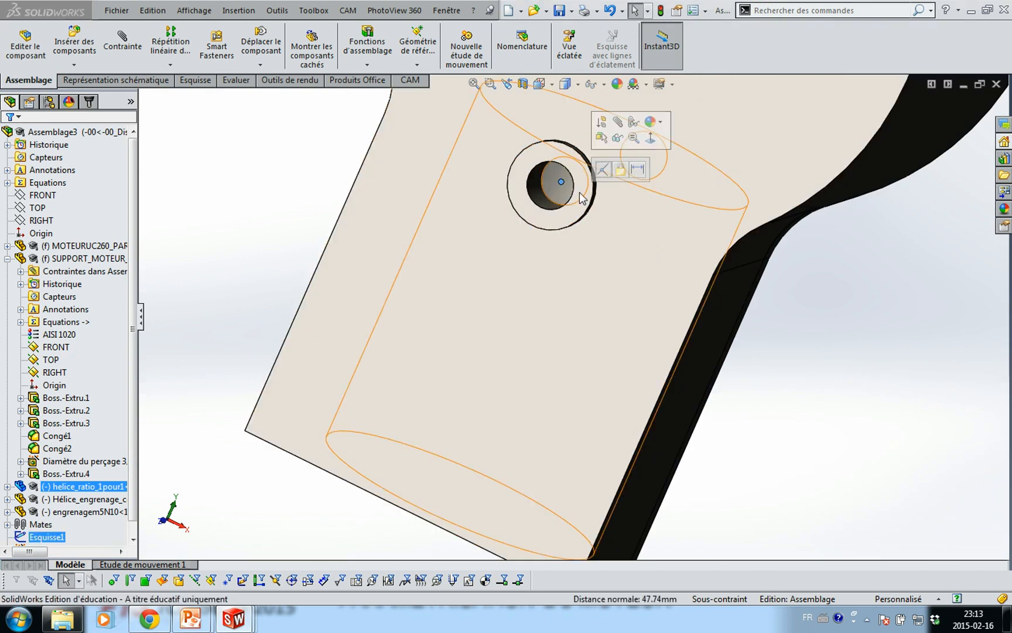
click(611, 169)
key(Escape)
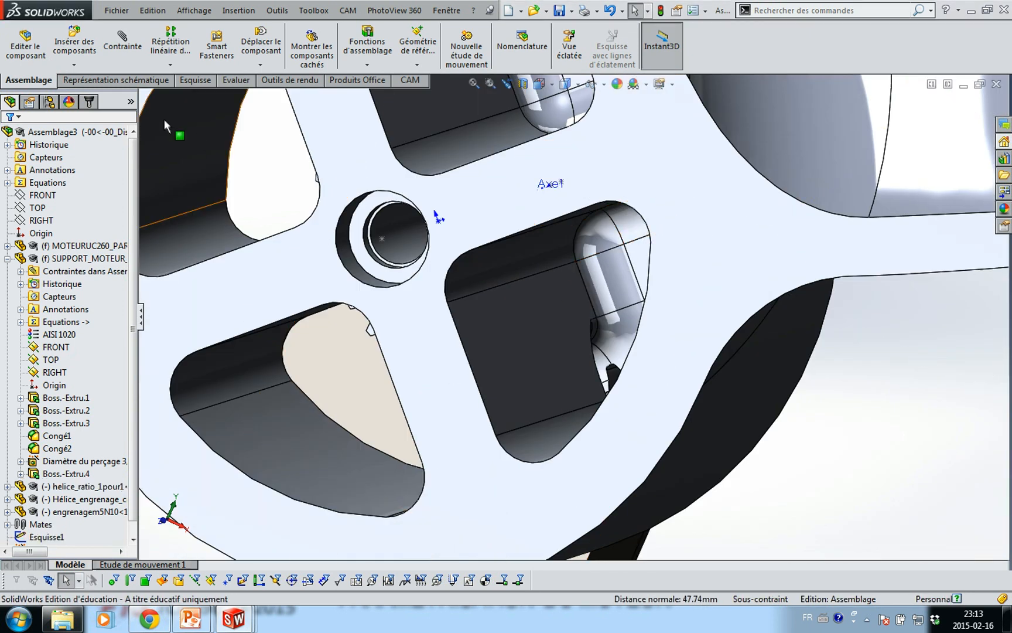
scroll(853, 273, up, 7)
Rotate the propeller about its shaft until its gear teeth mesh with the motor pinion
drag(712, 251, 576, 340)
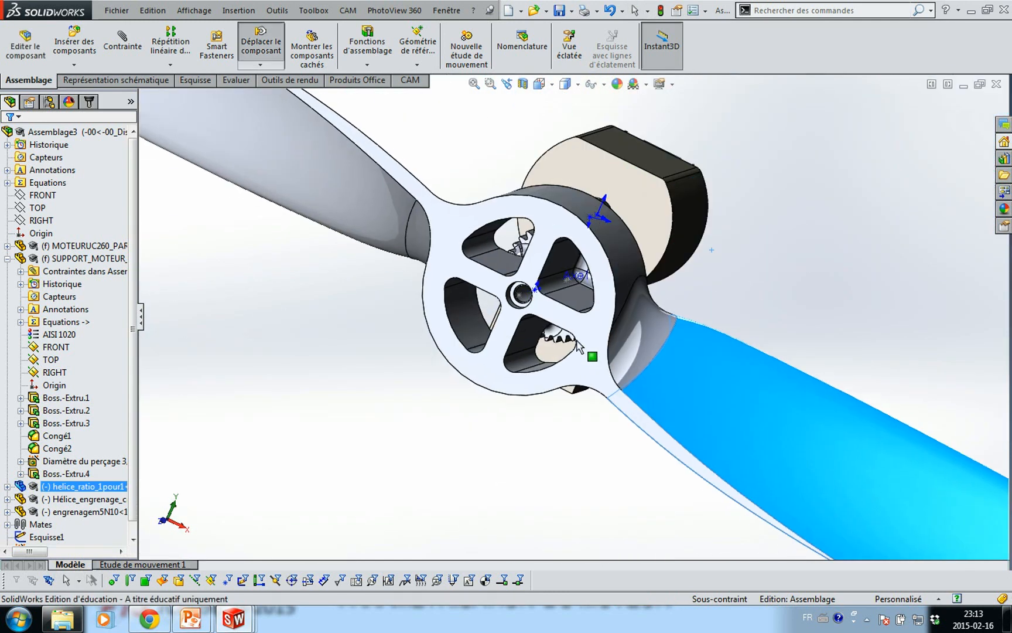
click(531, 271)
key(ctrl+8)
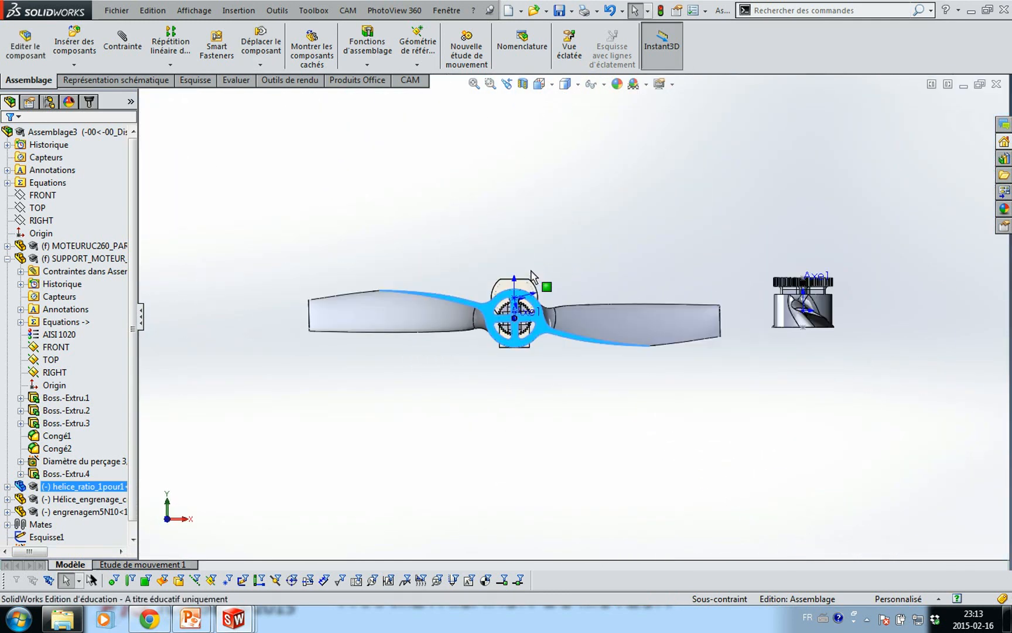
scroll(517, 326, down, 5)
drag(448, 233, 544, 249)
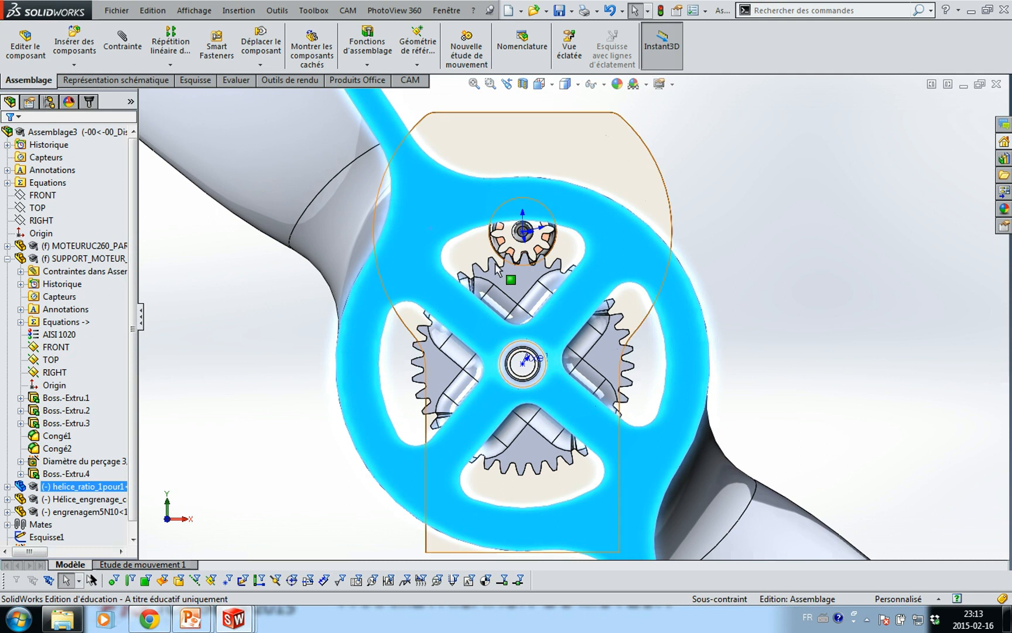
scroll(477, 250, down, 3)
click(898, 222)
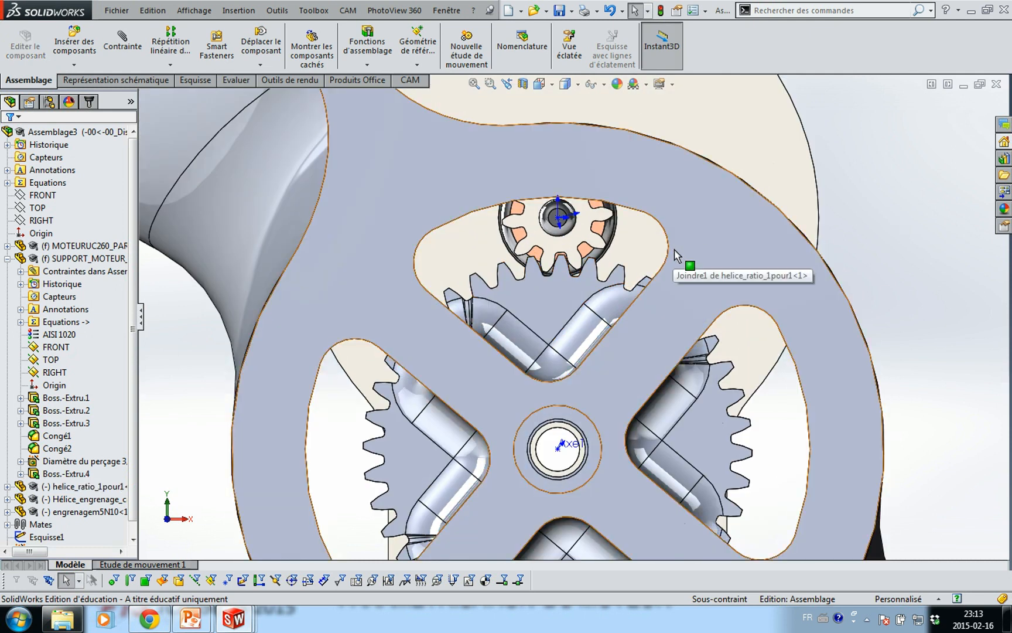
scroll(586, 246, down, 8)
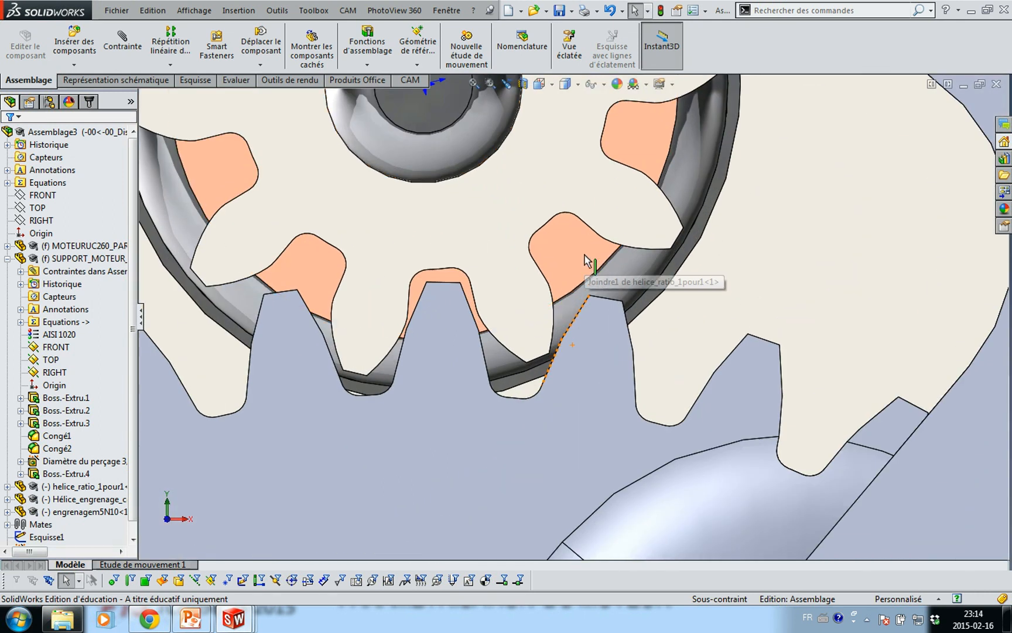
mouse_move(445, 371)
mouse_down()
mouse_move(418, 364)
mouse_move(442, 367)
mouse_up()
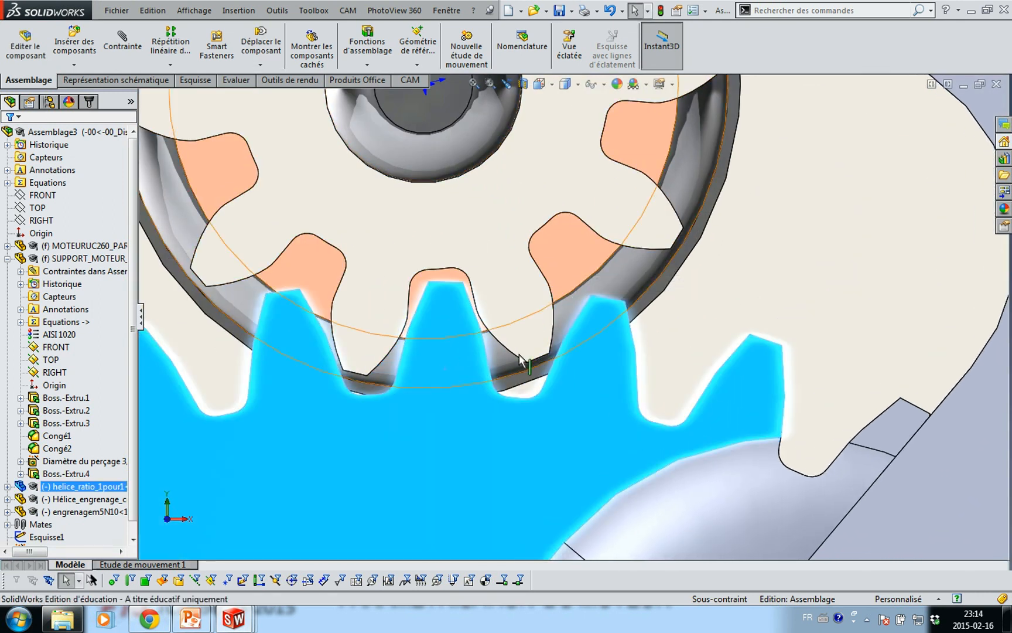
scroll(525, 355, up, 5)
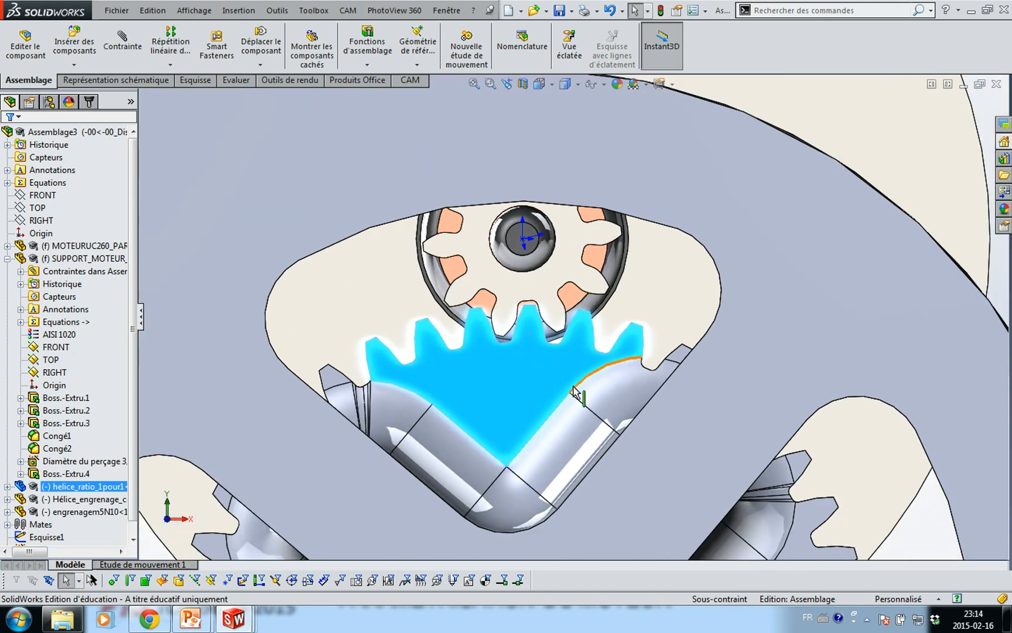
scroll(592, 388, up, 3)
click(864, 288)
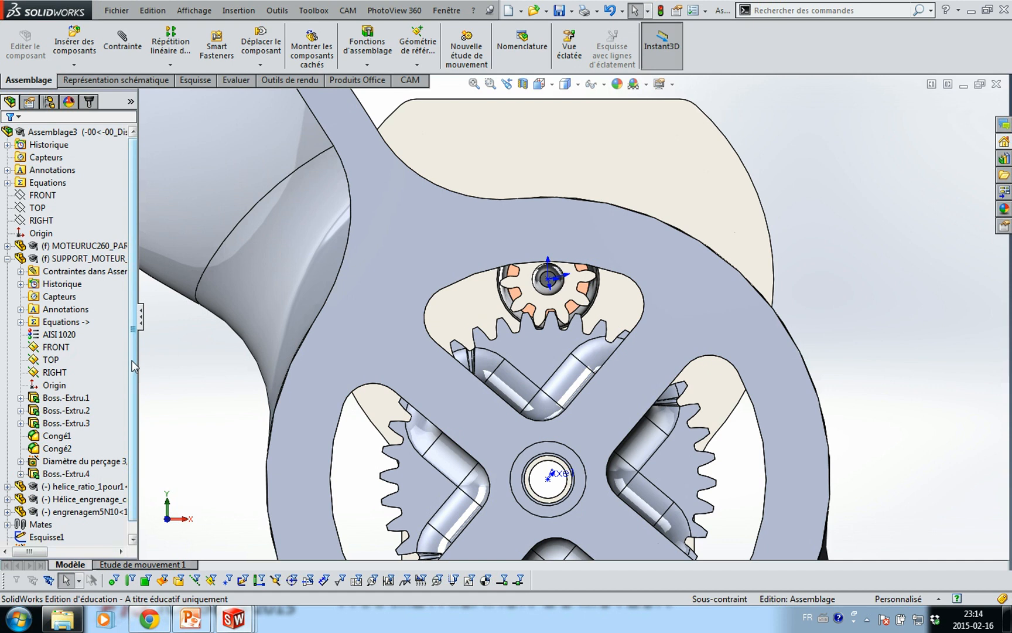
click(122, 42)
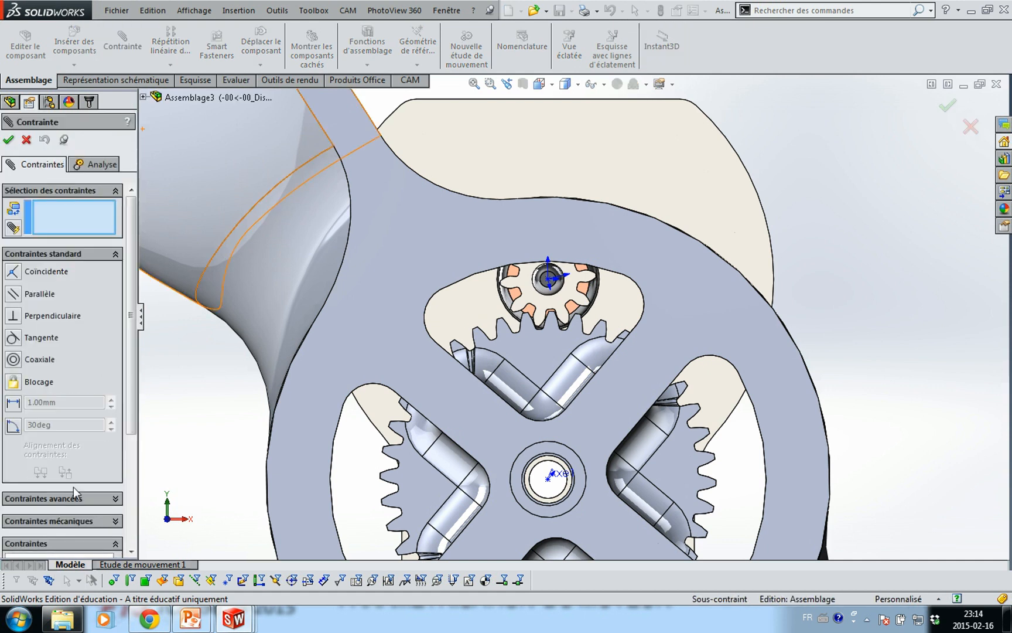
Start a Gear mechanical mate between a motor pinion tooth edge and the propeller gear edge
click(79, 521)
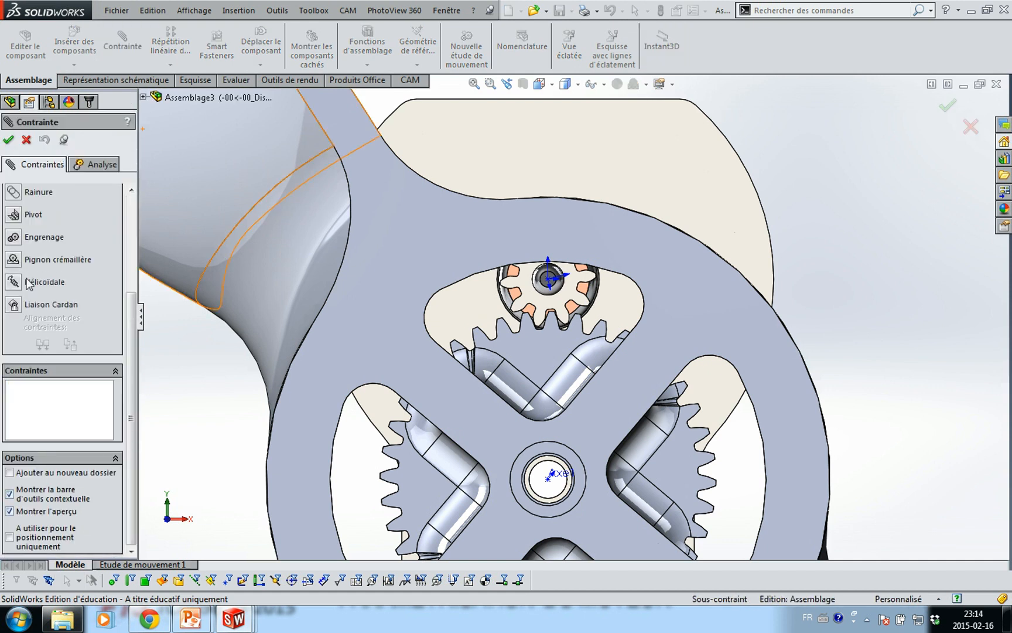
click(15, 241)
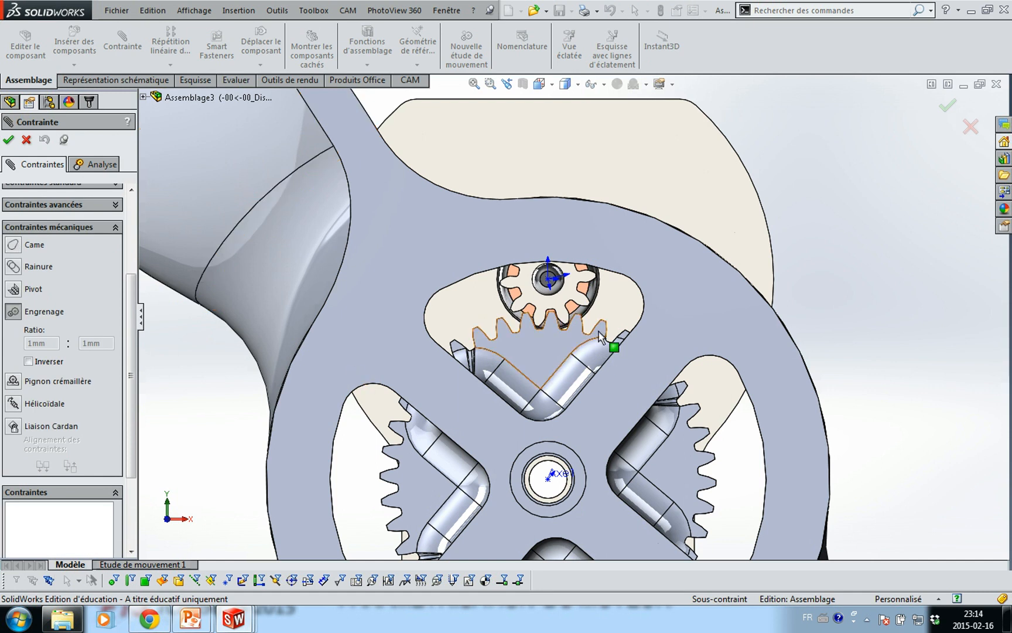
scroll(584, 338, down, 3)
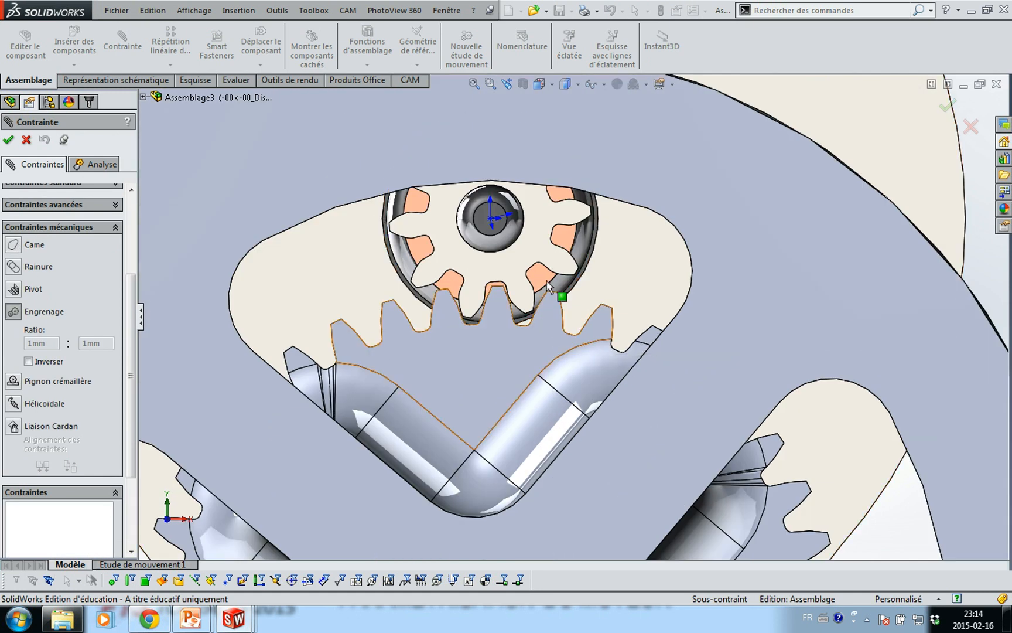
scroll(546, 269, down, 2)
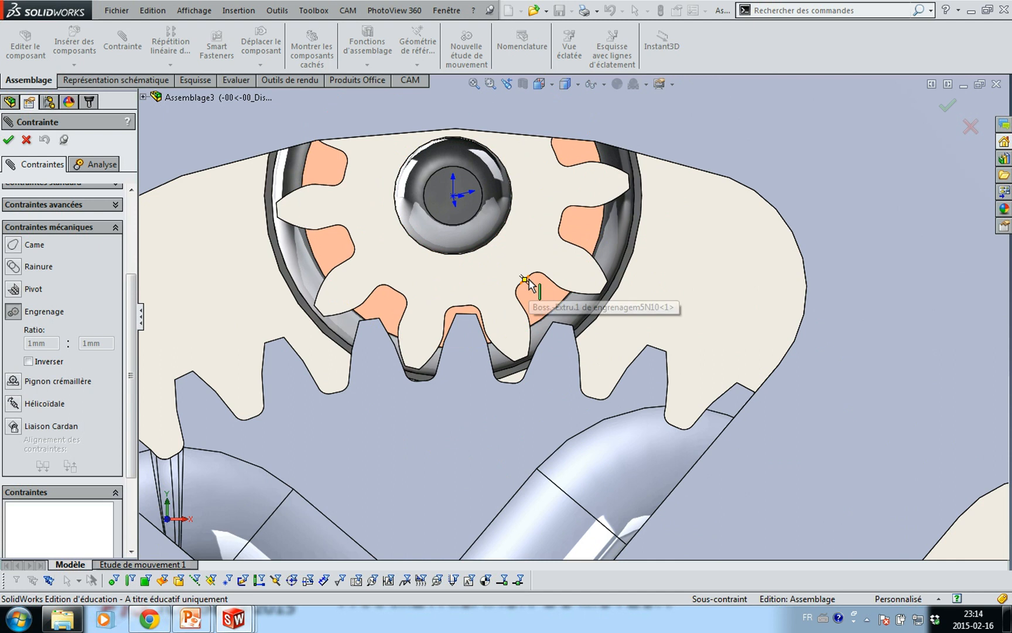
scroll(535, 283, down, 2)
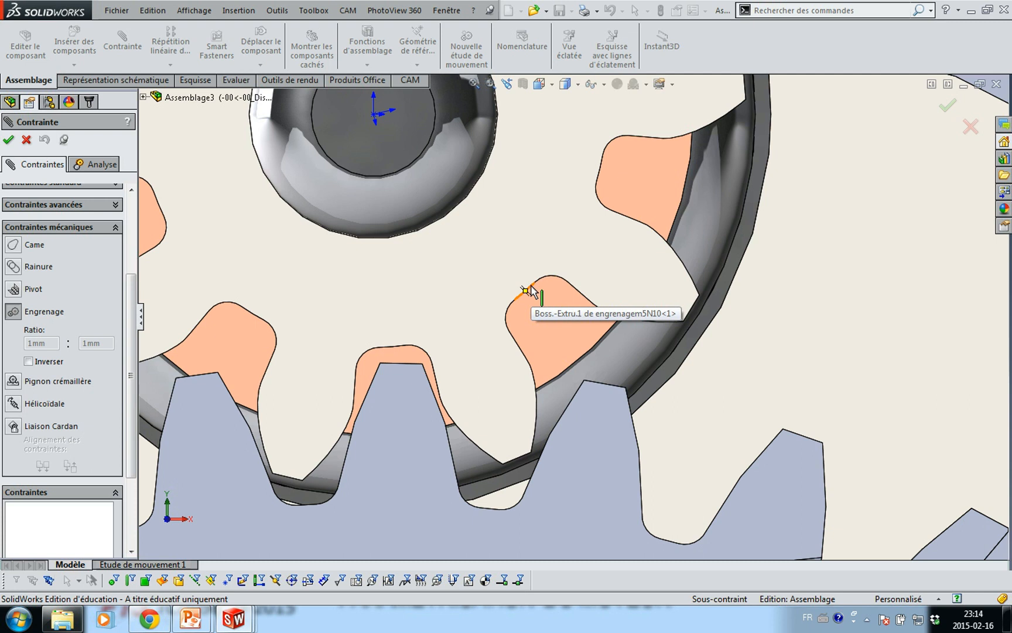
click(531, 289)
scroll(493, 375, up, 5)
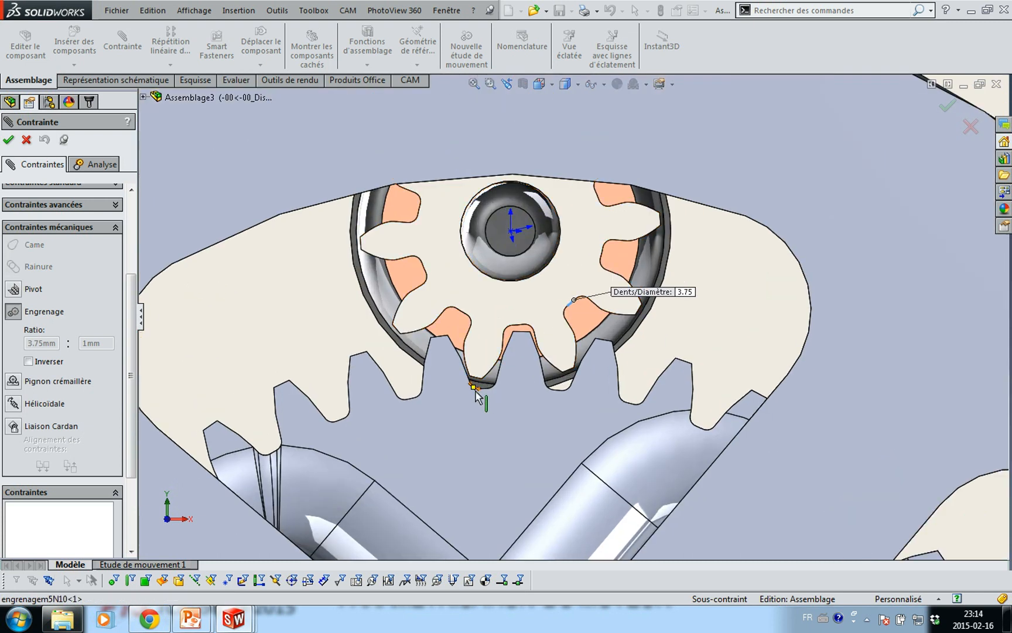
scroll(469, 431, up, 5)
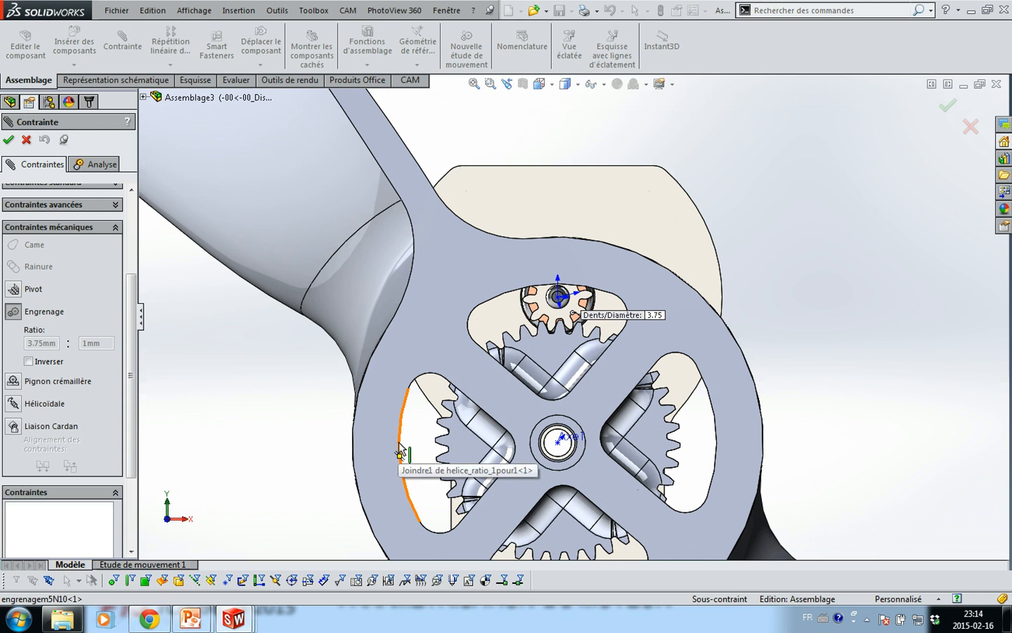
click(399, 451)
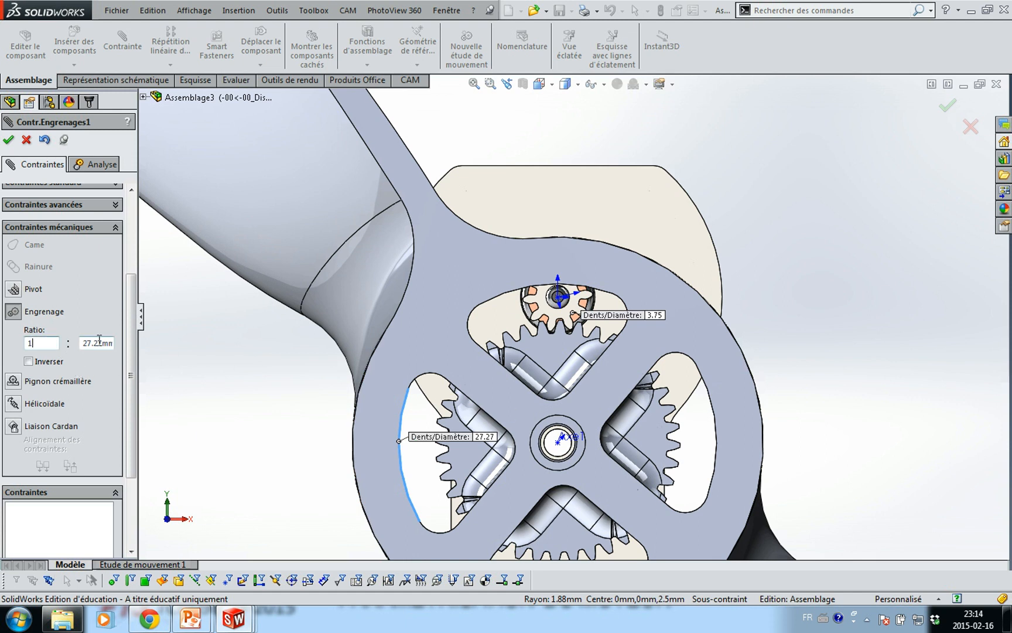
Set the gear mate ratio to 1 : 4 and accept it
text(1)
key(Tab)
text(4)
key(Tab)
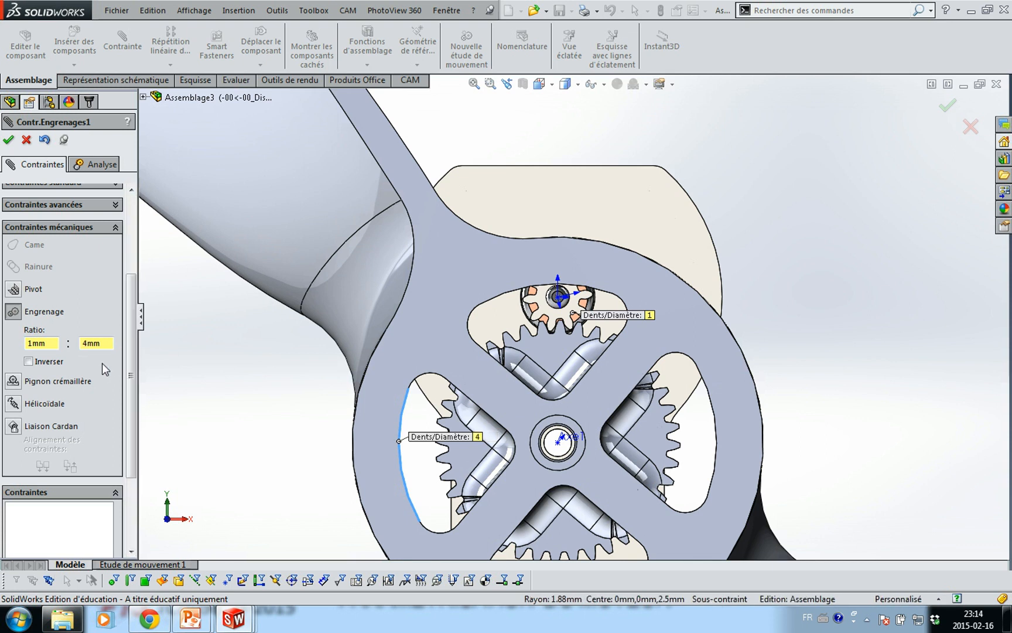
click(8, 139)
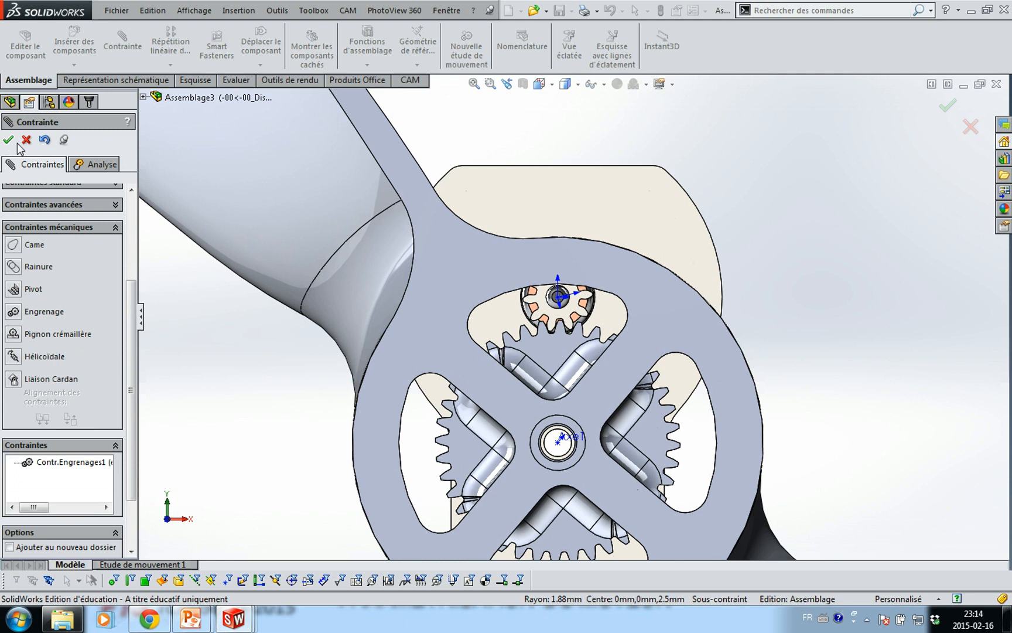
Turn the spoked plate to test the gears, then reconfirm the gear mate
drag(462, 290, 509, 276)
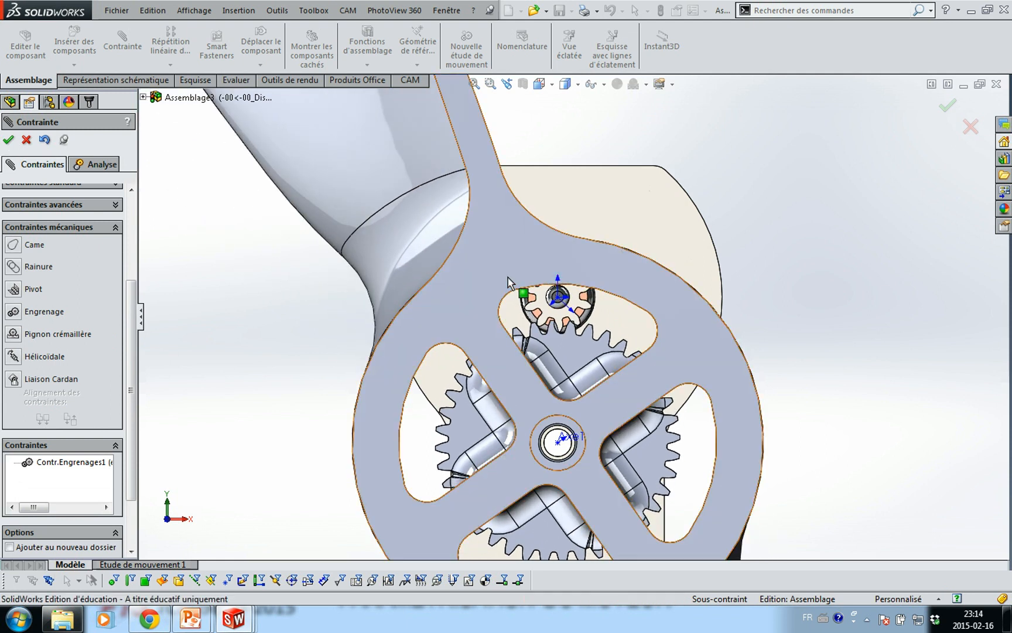
click(91, 462)
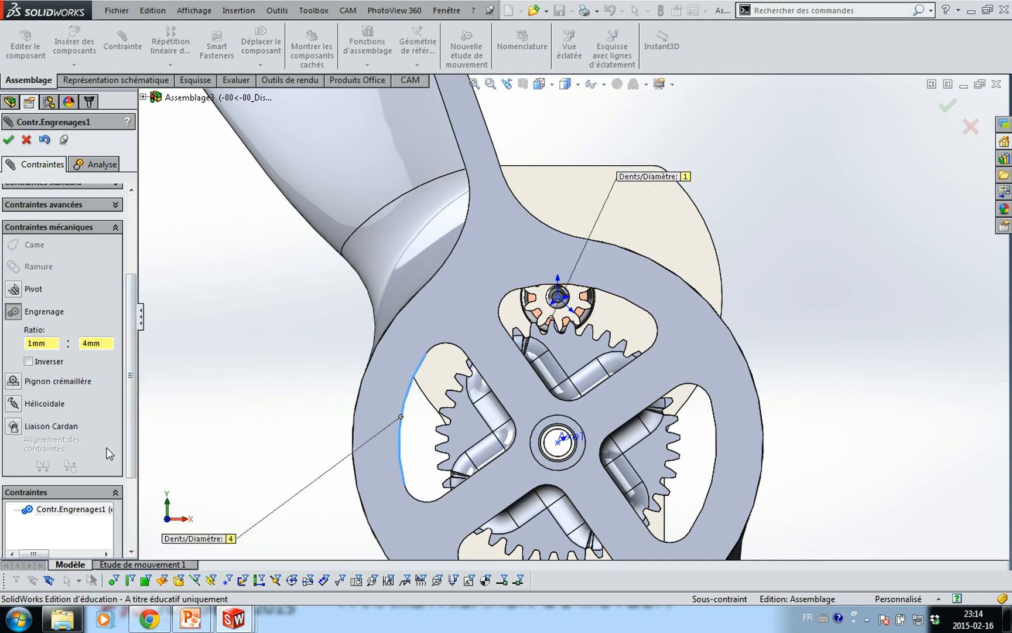
key(Return)
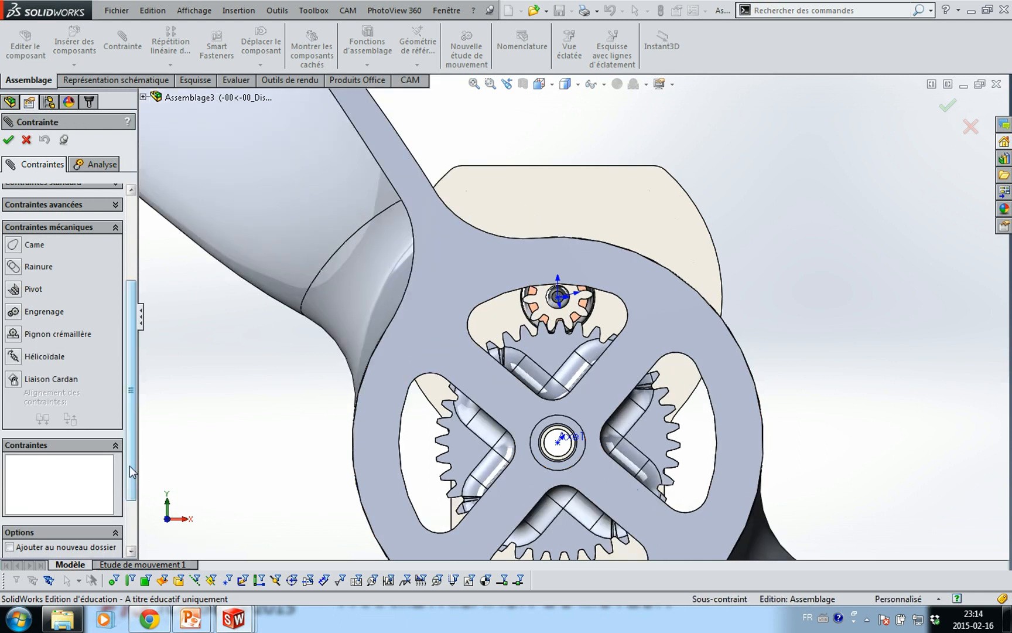
Rotate the spoked arm slightly and pick the pinion tooth edge and propeller gear rim edge
drag(134, 314, 141, 233)
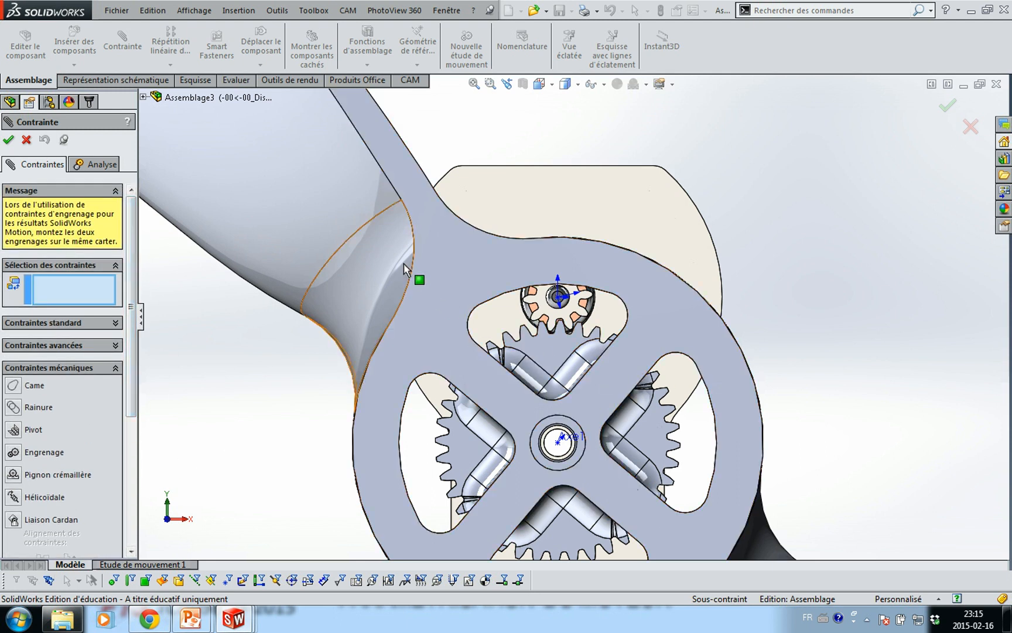
mouse_move(440, 270)
mouse_down()
mouse_move(454, 268)
mouse_move(441, 269)
mouse_up()
scroll(422, 264, down, 8)
scroll(402, 250, down, 1)
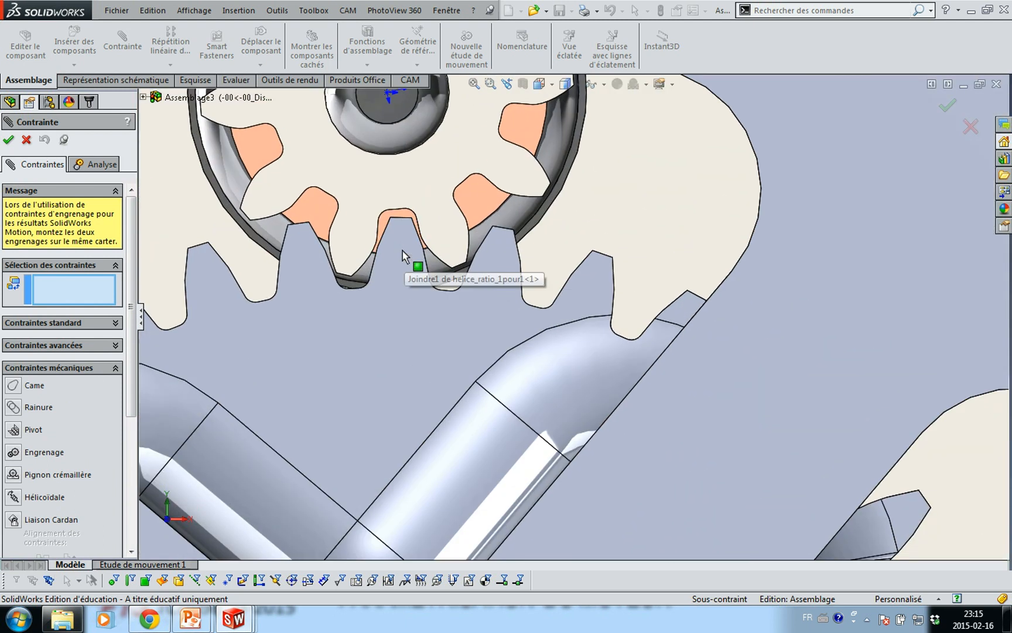
click(333, 295)
drag(333, 296, 332, 295)
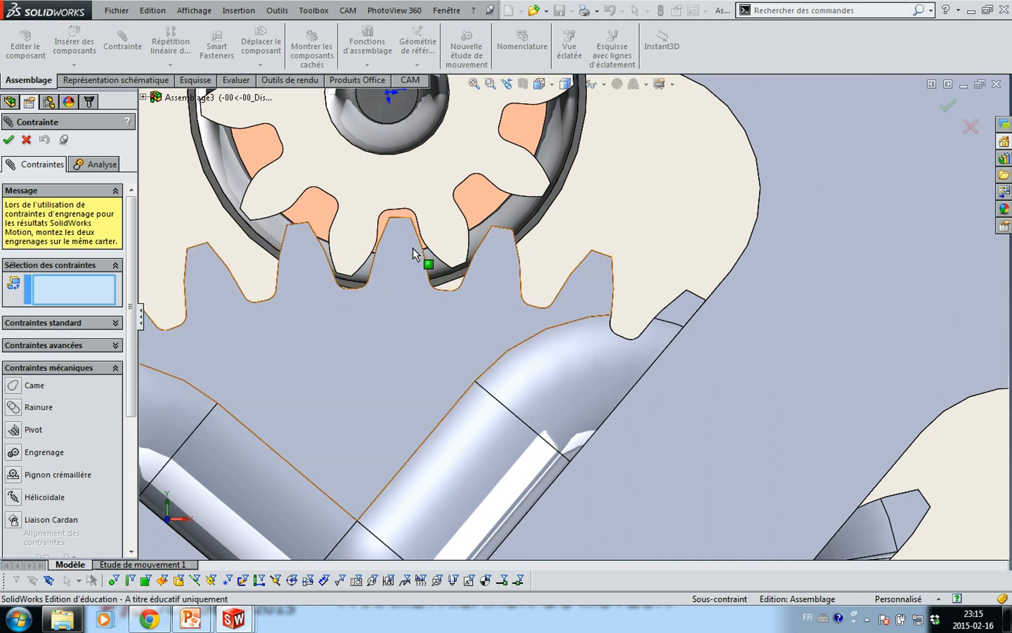
scroll(466, 216, down, 2)
click(455, 211)
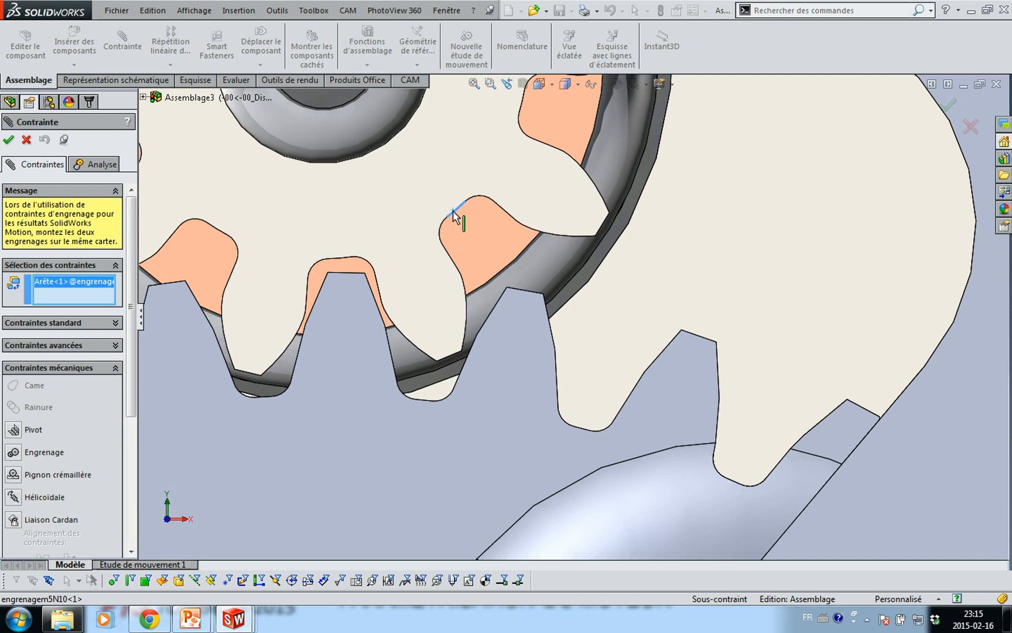
scroll(455, 212, up, 5)
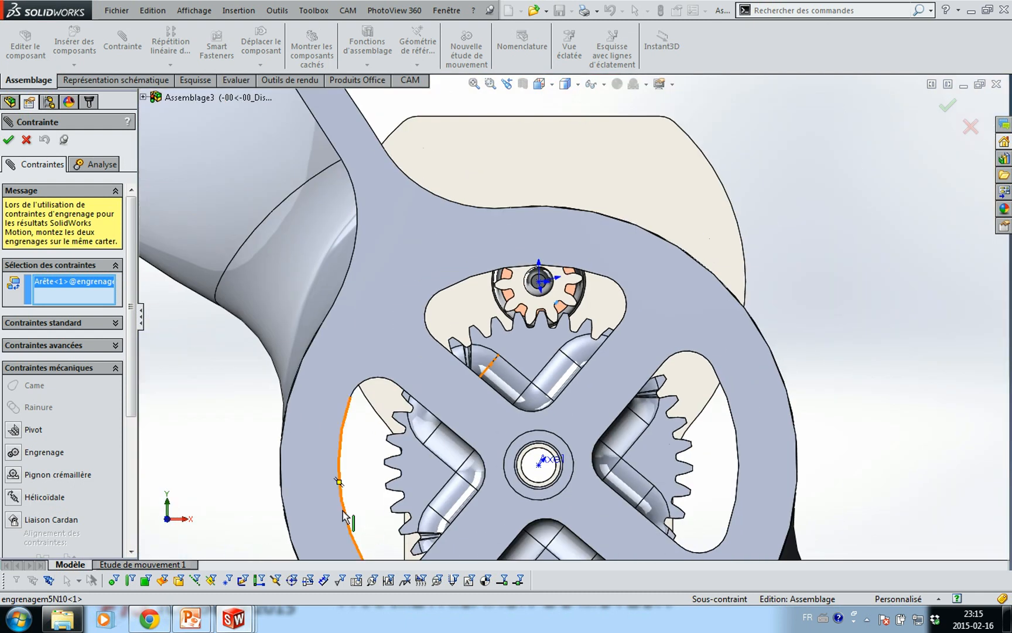
click(345, 515)
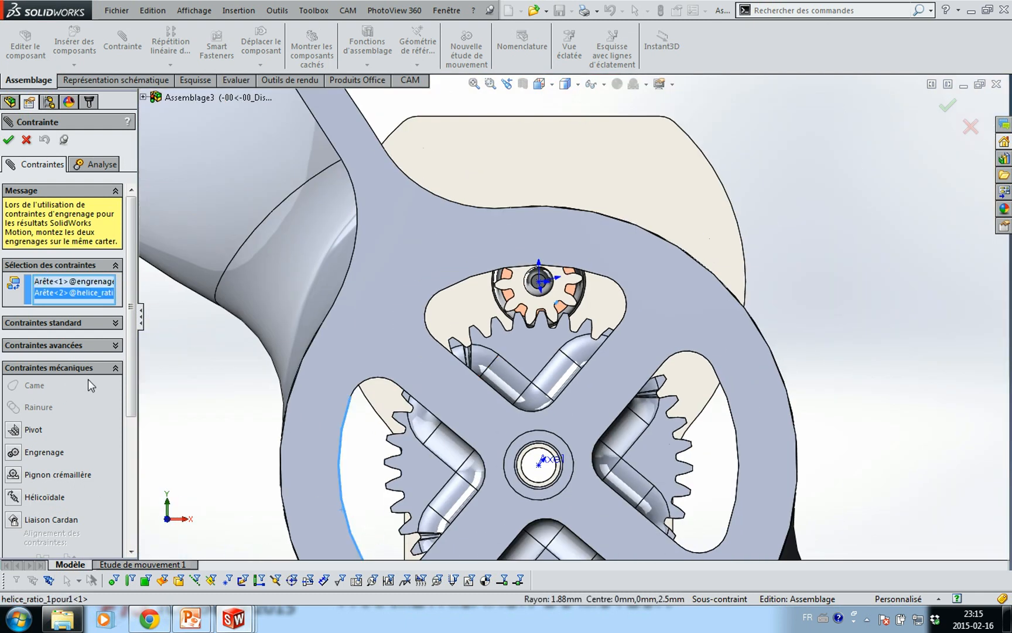
Make the two edges a reversed 1 : 4 gear mate and close the mate panel
click(13, 454)
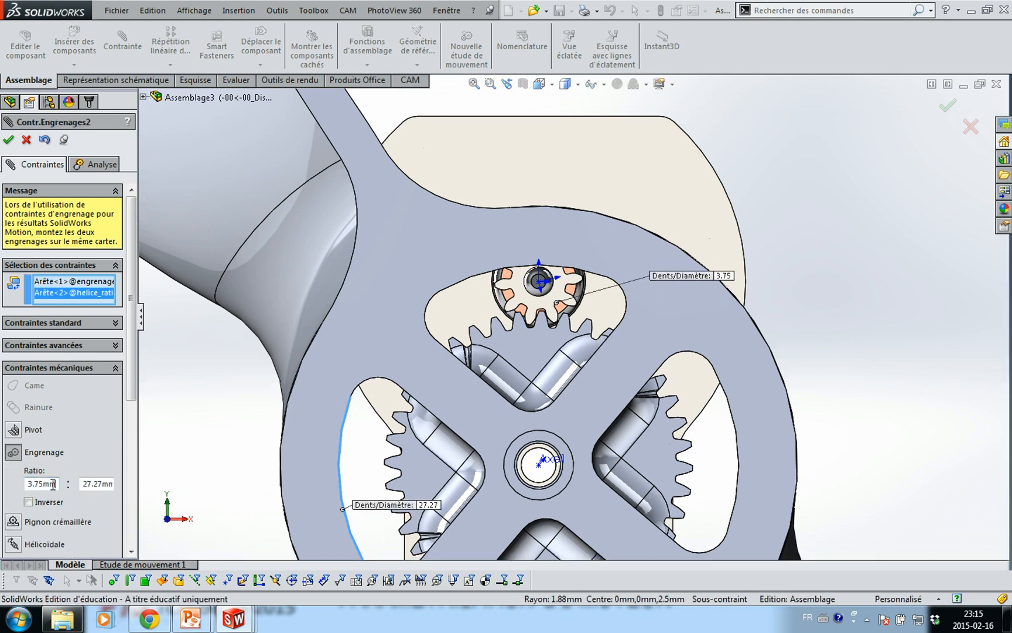
text(1)
click(81, 484)
click(41, 502)
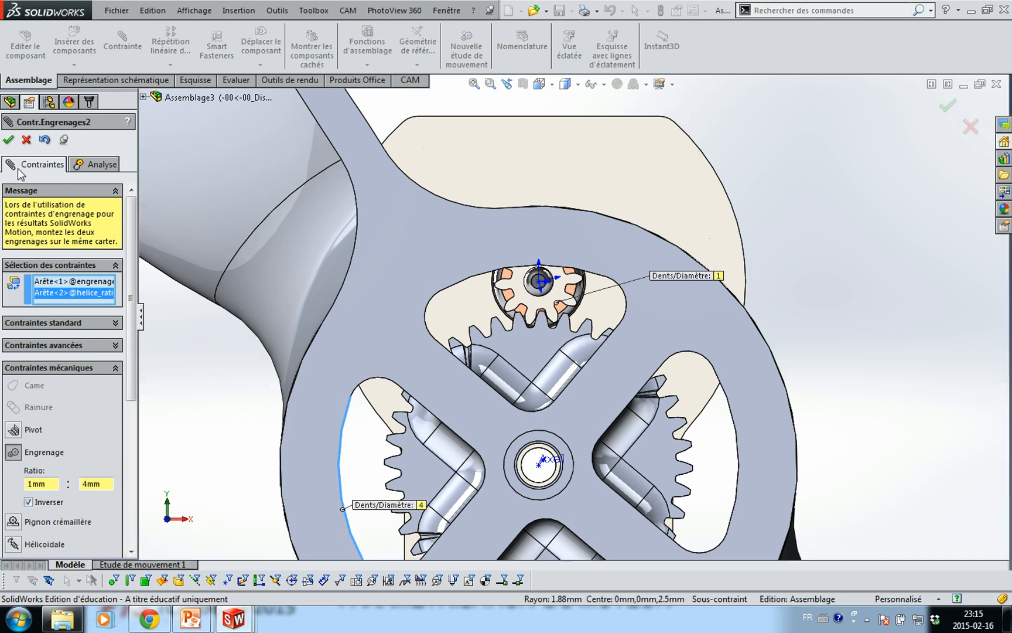
click(8, 140)
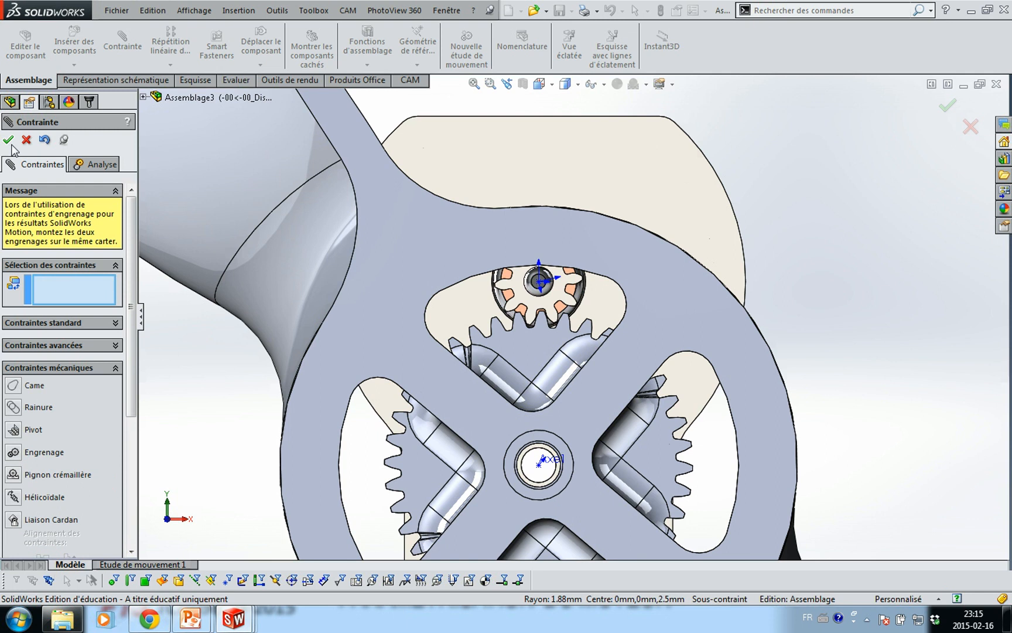
click(26, 139)
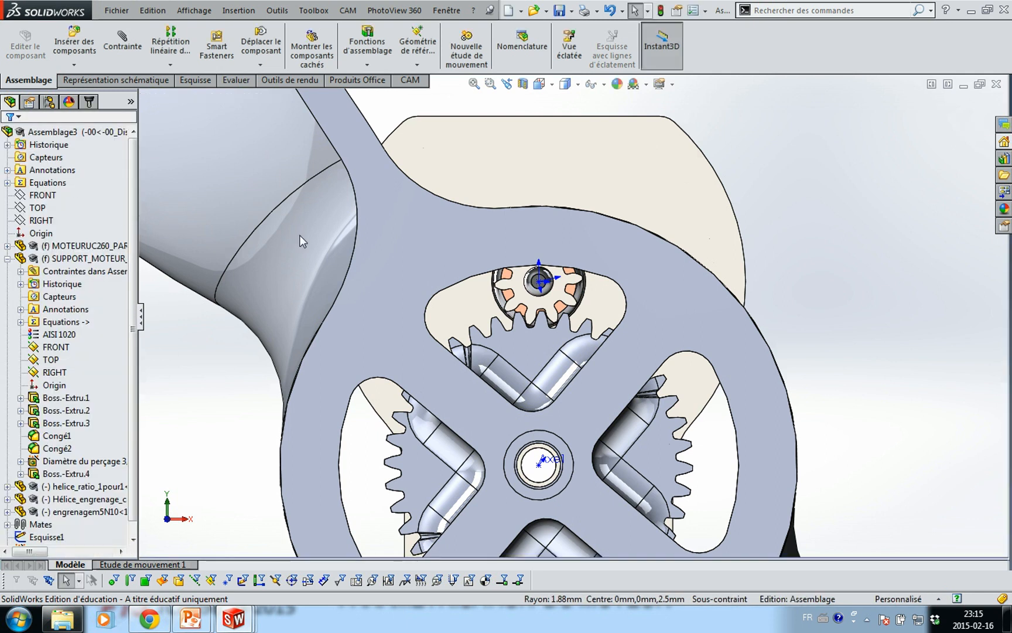
Rotate the spoked support part until its arms are horizontal and vertical
click(402, 238)
drag(402, 238, 705, 498)
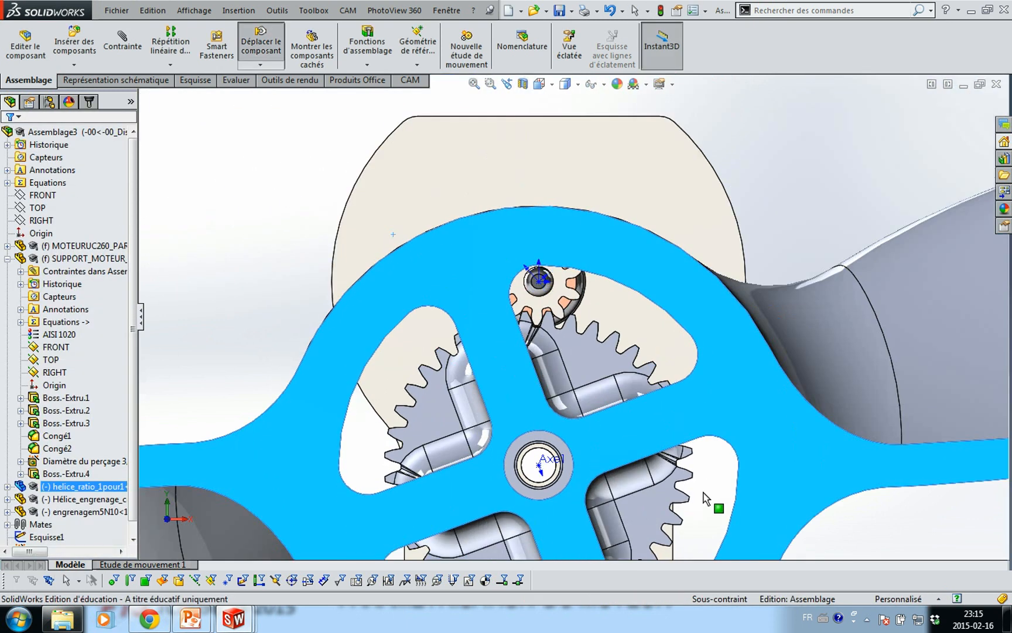
drag(467, 466, 468, 430)
scroll(479, 419, up, 6)
click(440, 450)
Spin the propeller by its hub and zoom out to view the whole assembly
middle_drag(407, 421, 465, 428)
drag(500, 408, 512, 324)
click(294, 427)
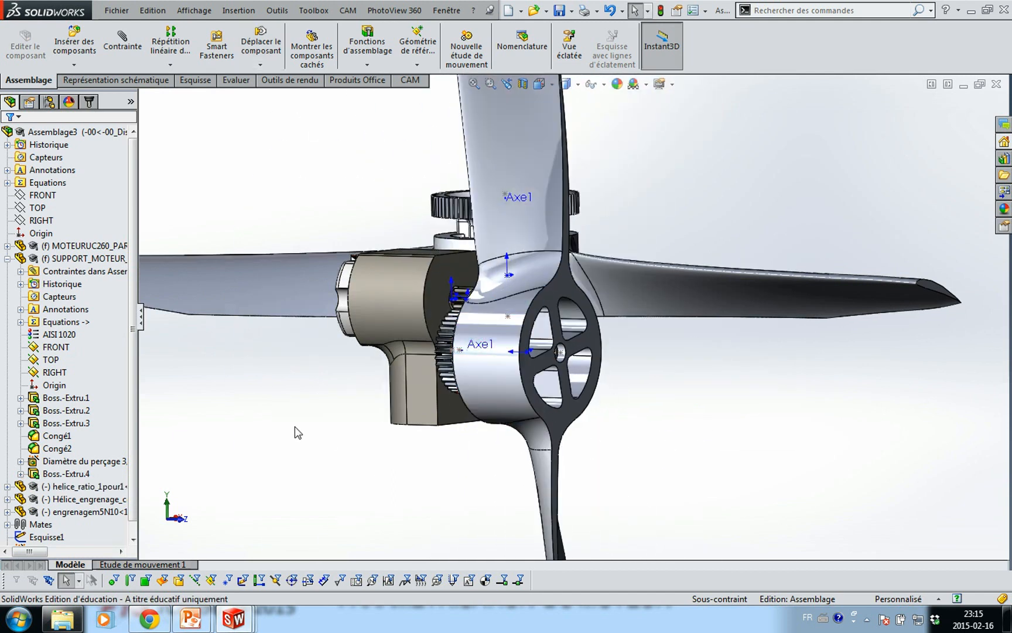
key(z)
middle_drag(403, 397, 360, 417)
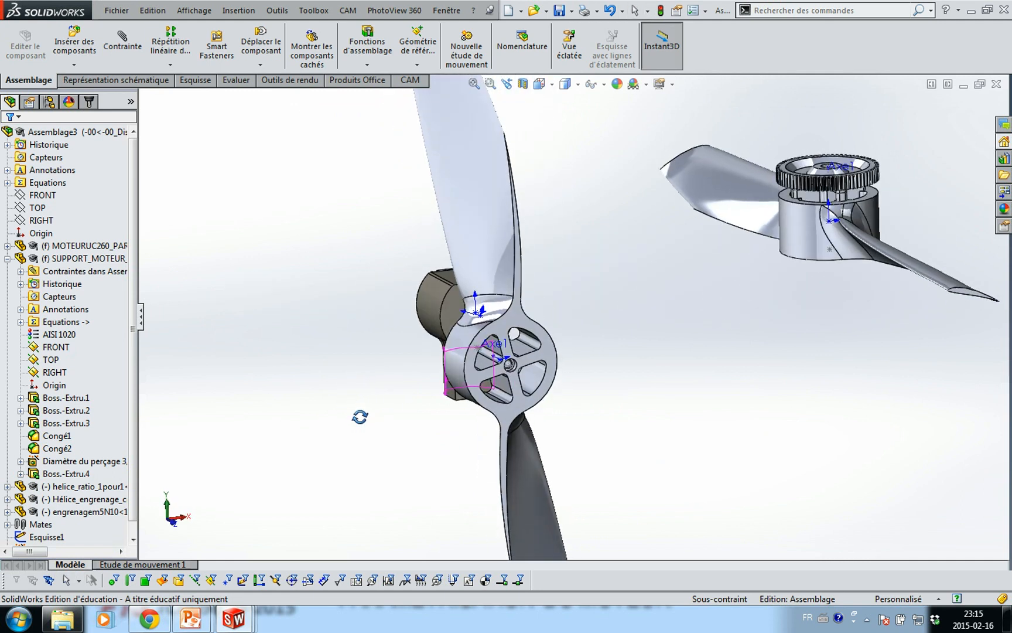
Hide the helice_ratio_1pour1 propeller and bring up the assembly's Equations entry
right_click(467, 226)
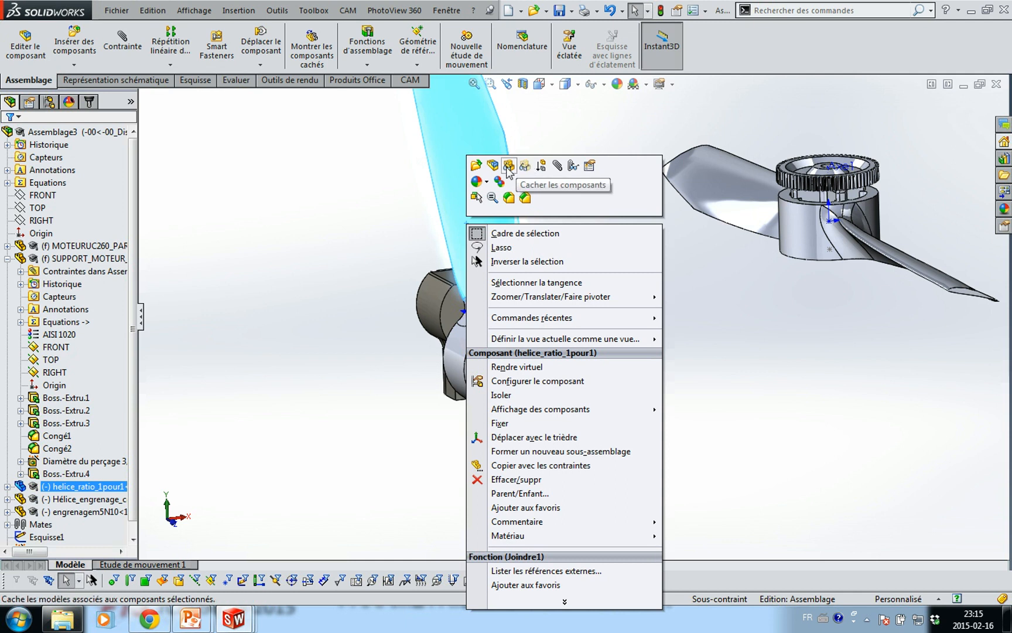
click(509, 167)
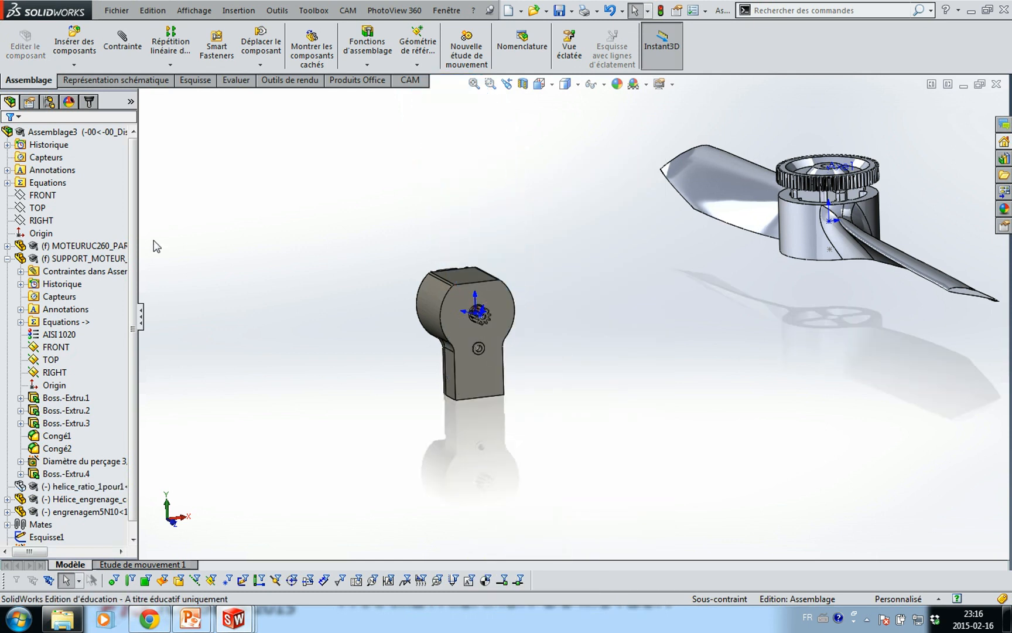
click(7, 183)
click(39, 184)
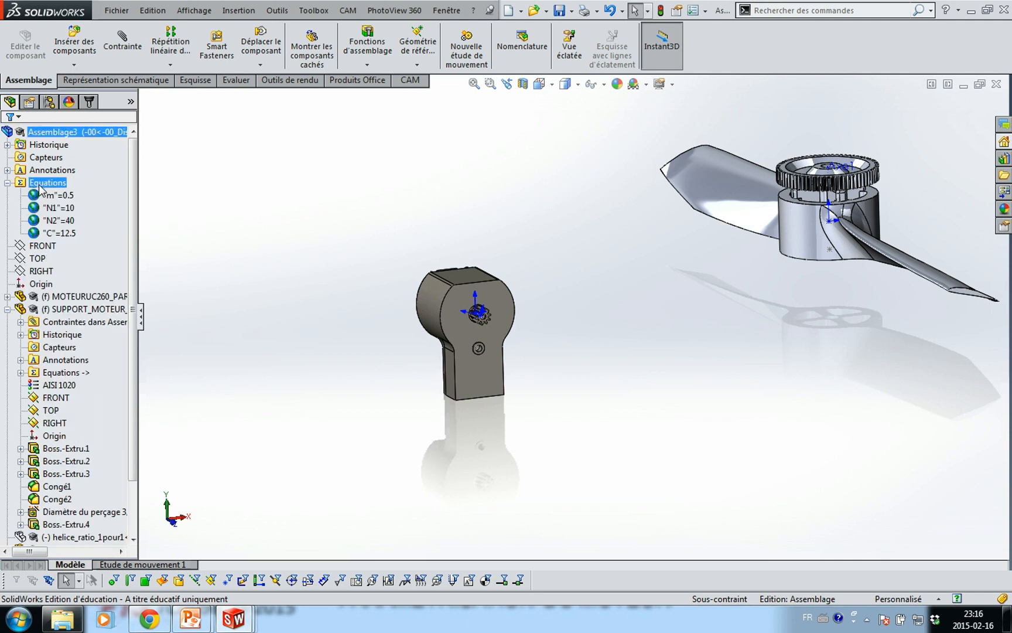
right_click(40, 184)
Change global variable N2 from 40 to 70 in the Equations dialog, making C = 20
click(69, 195)
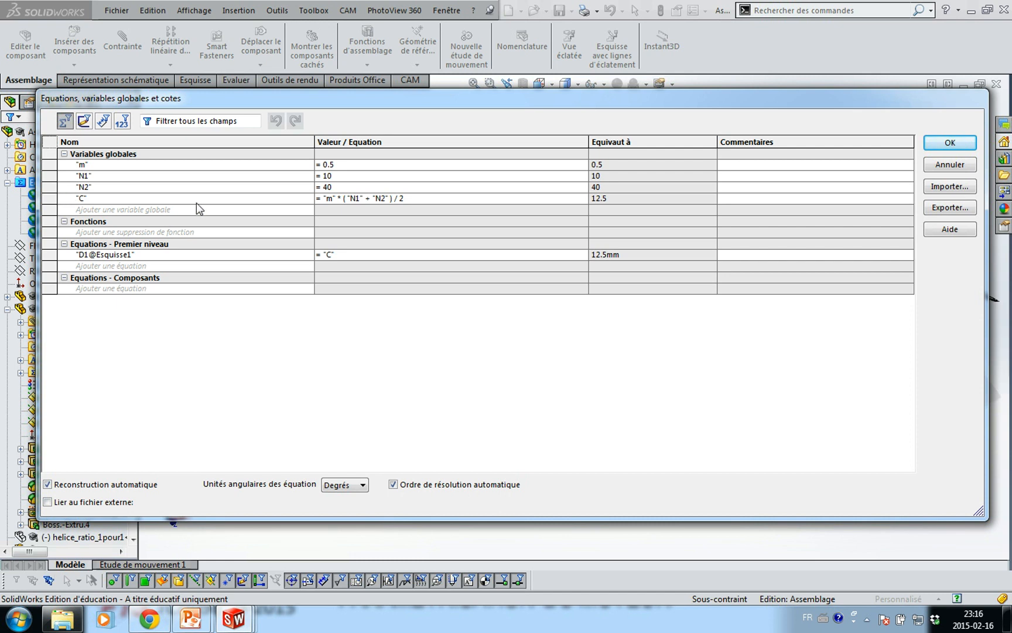
click(339, 187)
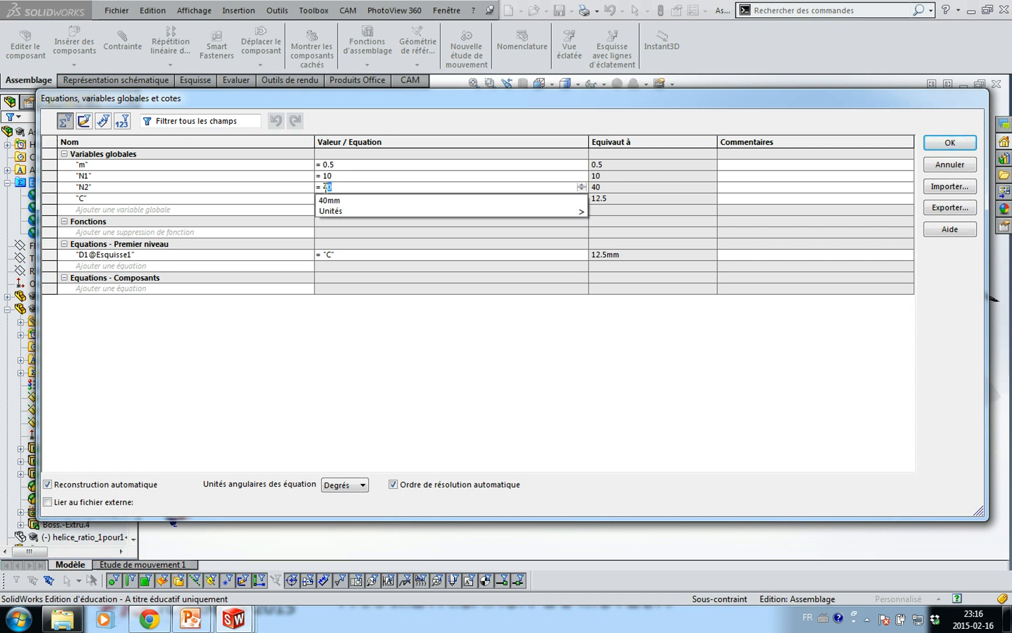
click(323, 188)
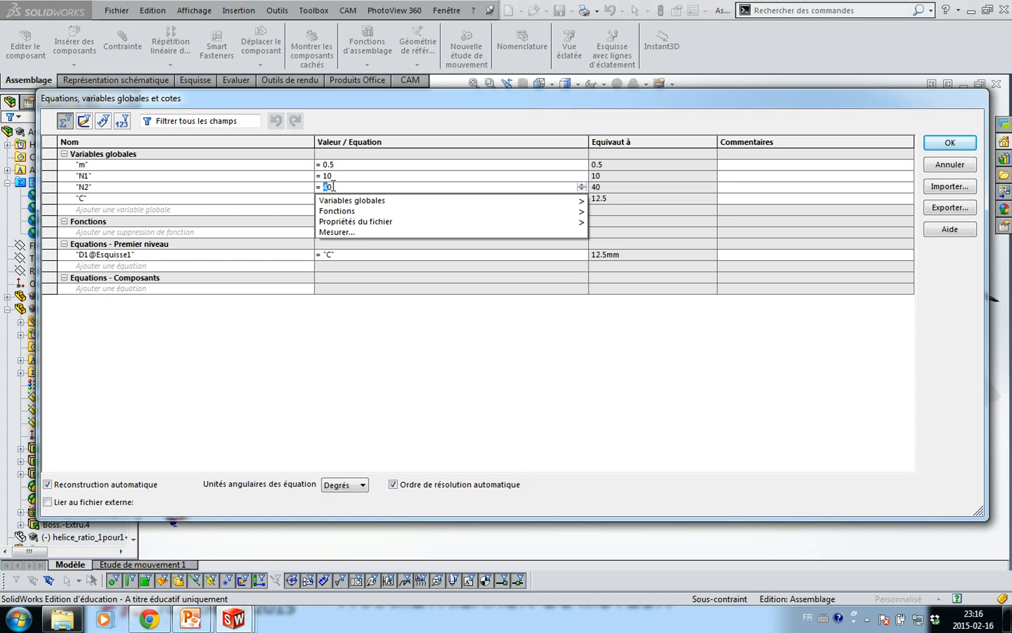
text(7)
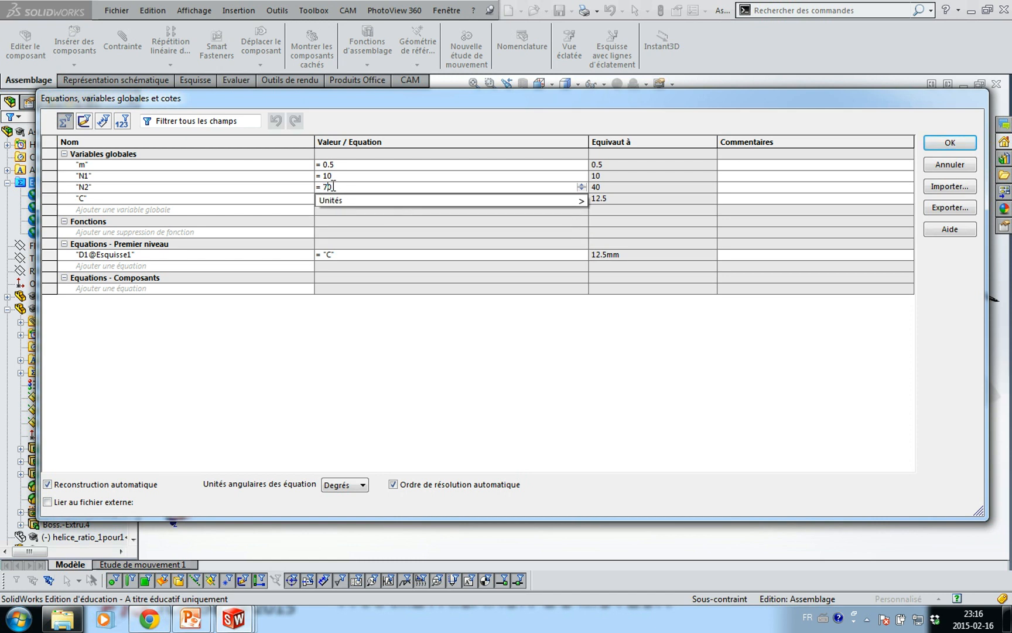
key(Tab)
click(950, 143)
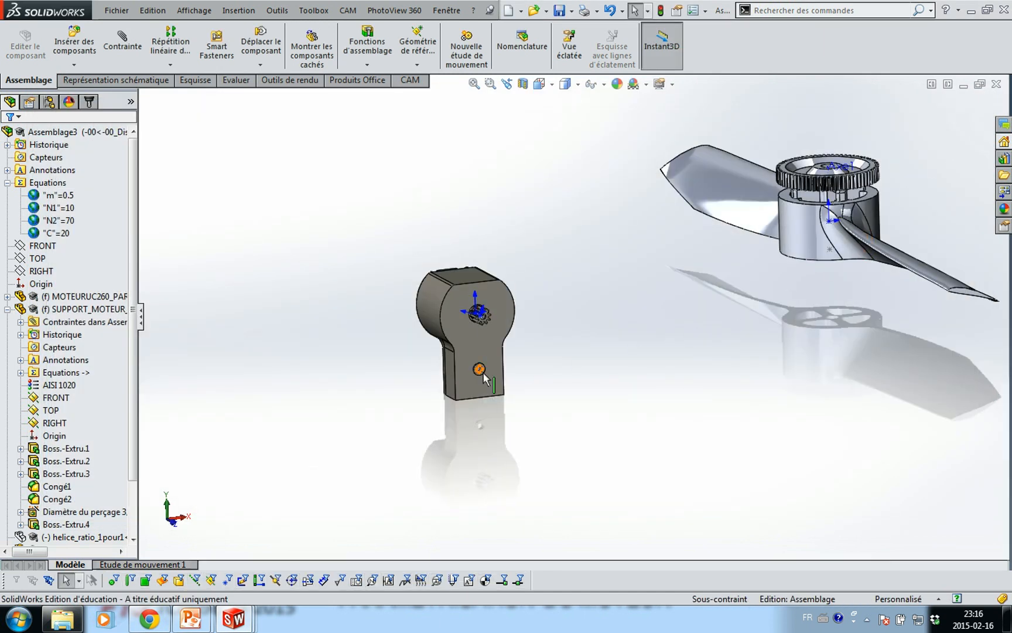
Orbit around the motor support and propeller to inspect the gear and support hole
middle_drag(739, 205, 831, 207)
scroll(733, 223, down, 4)
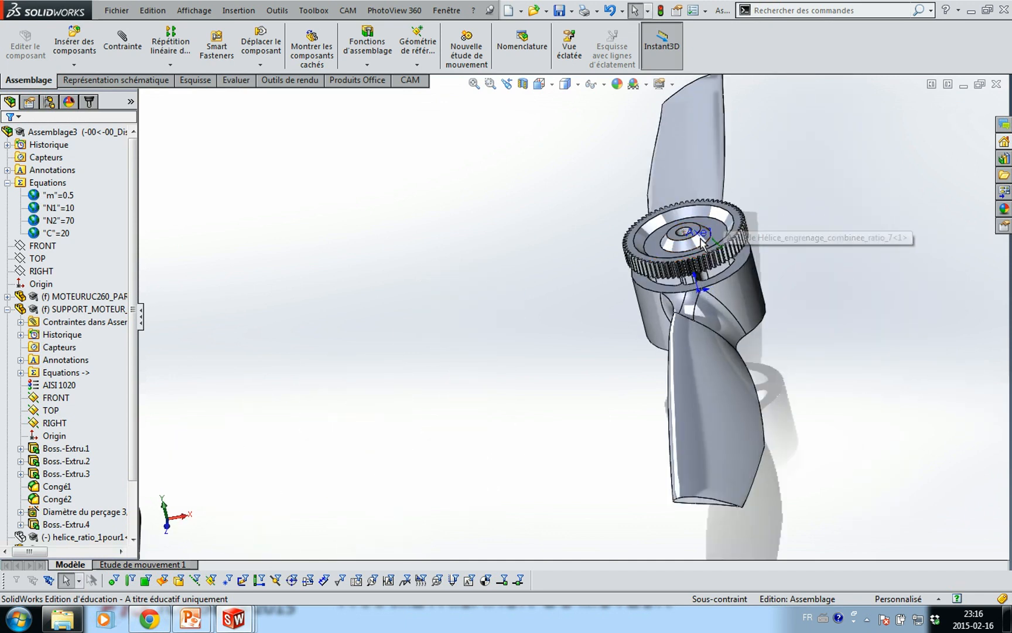
click(671, 240)
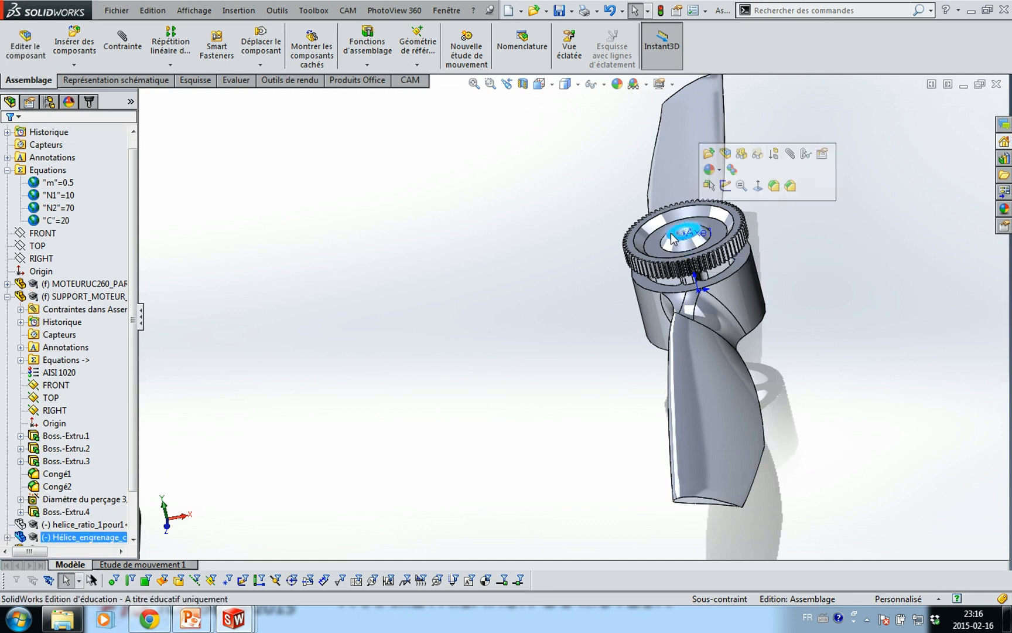
scroll(610, 282, up, 3)
scroll(379, 431, down, 8)
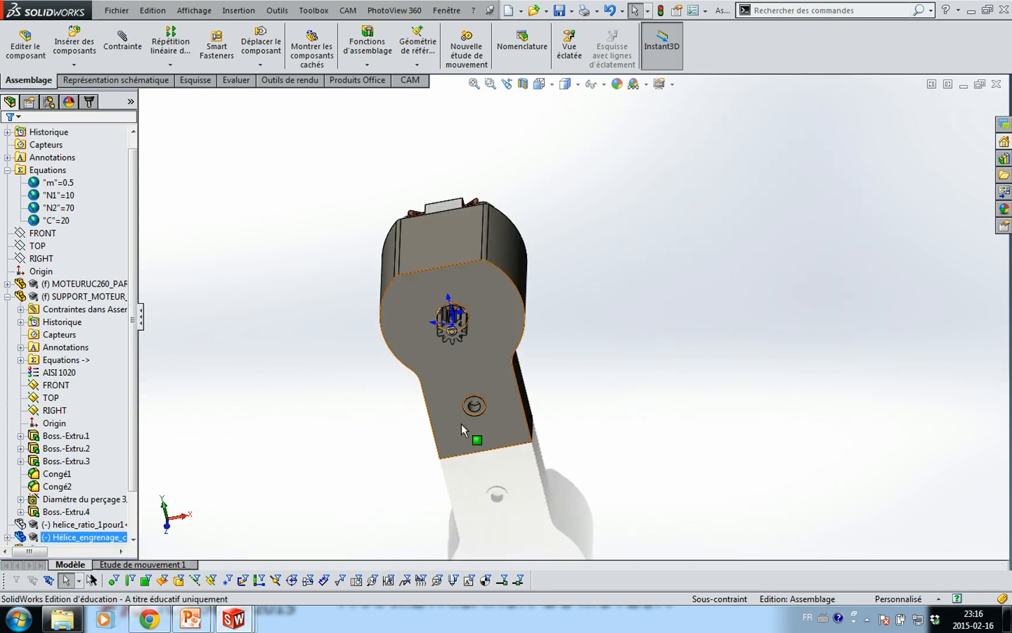
click(504, 369)
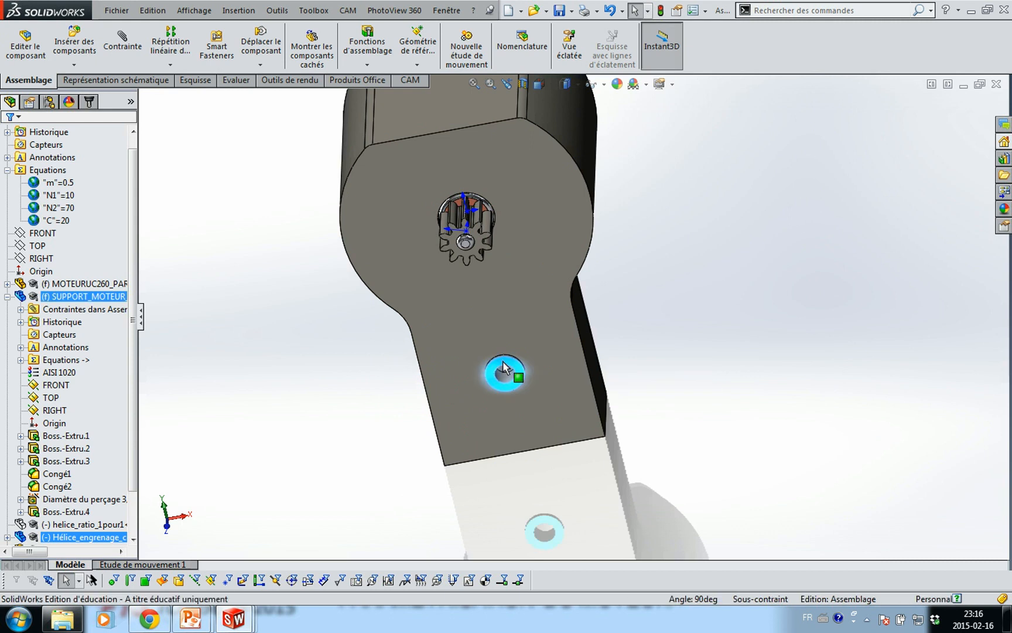
click(664, 372)
key(f)
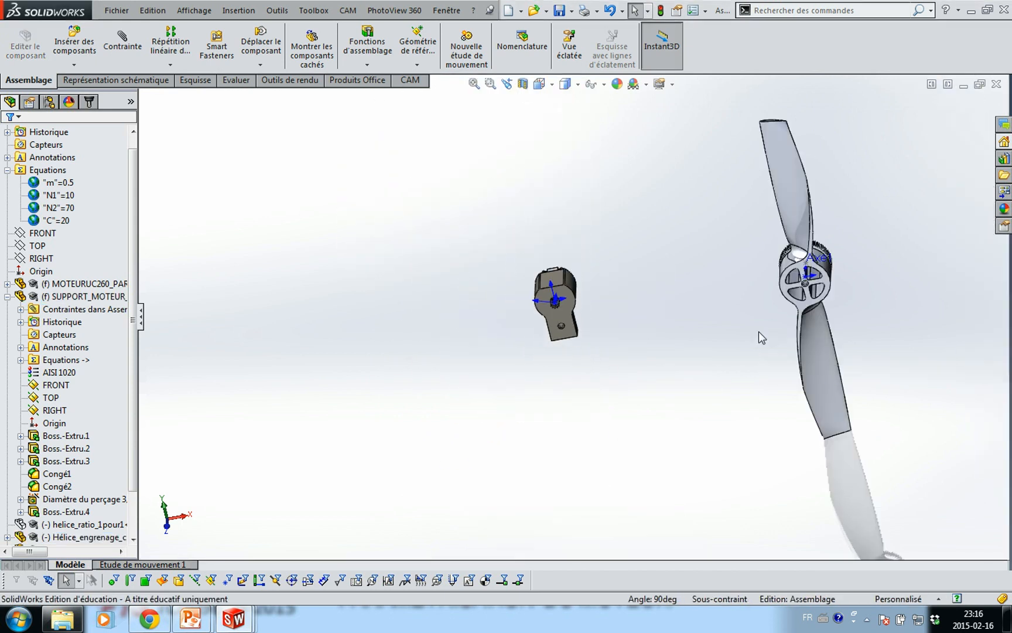
middle_drag(762, 340, 859, 312)
Mate the propeller gear's hub hole face to the sketch point on the motor support
scroll(795, 304, down, 5)
scroll(795, 303, down, 3)
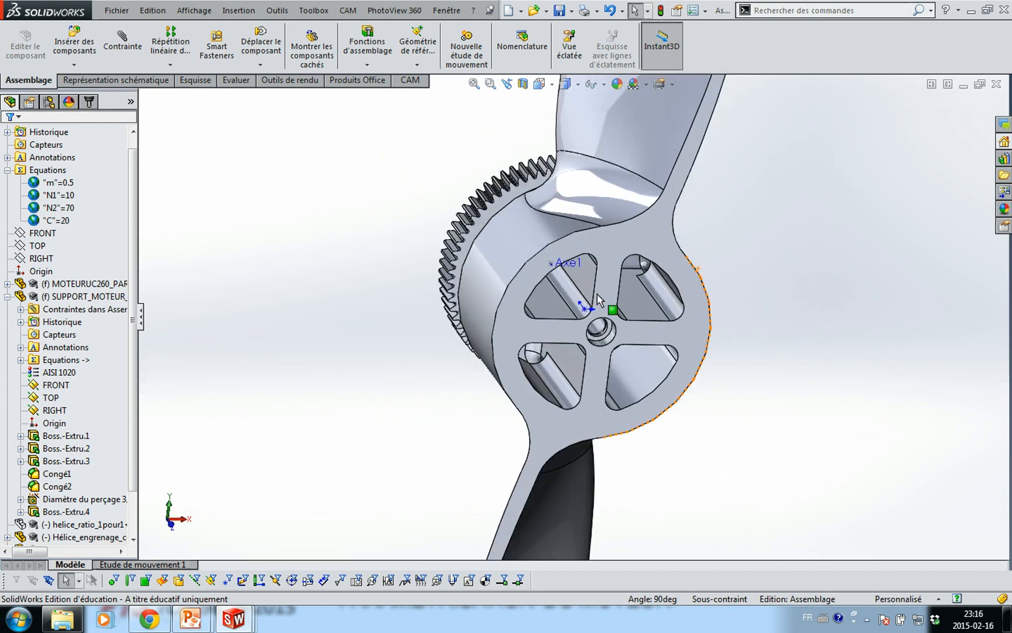
middle_drag(670, 306, 520, 350)
scroll(745, 259, down, 5)
scroll(586, 246, up, 3)
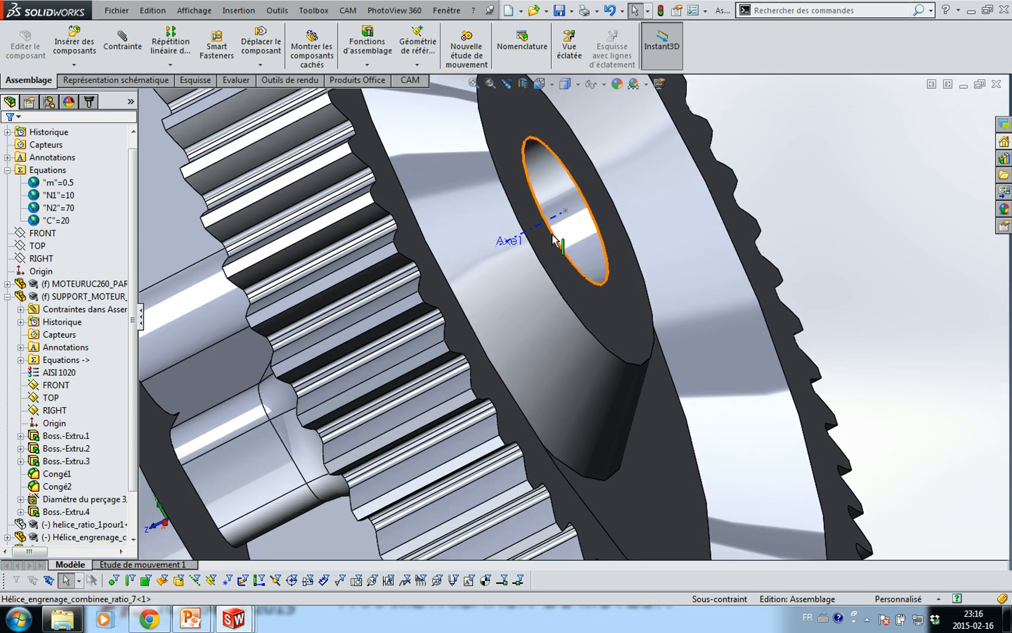
click(559, 229)
scroll(559, 230, up, 5)
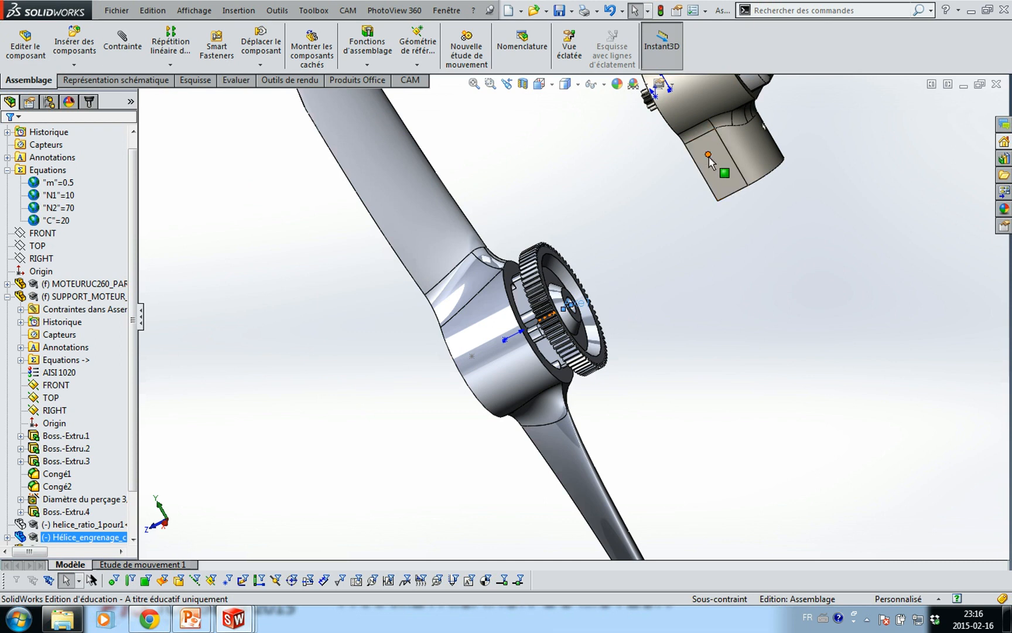
ctrl+click(709, 155)
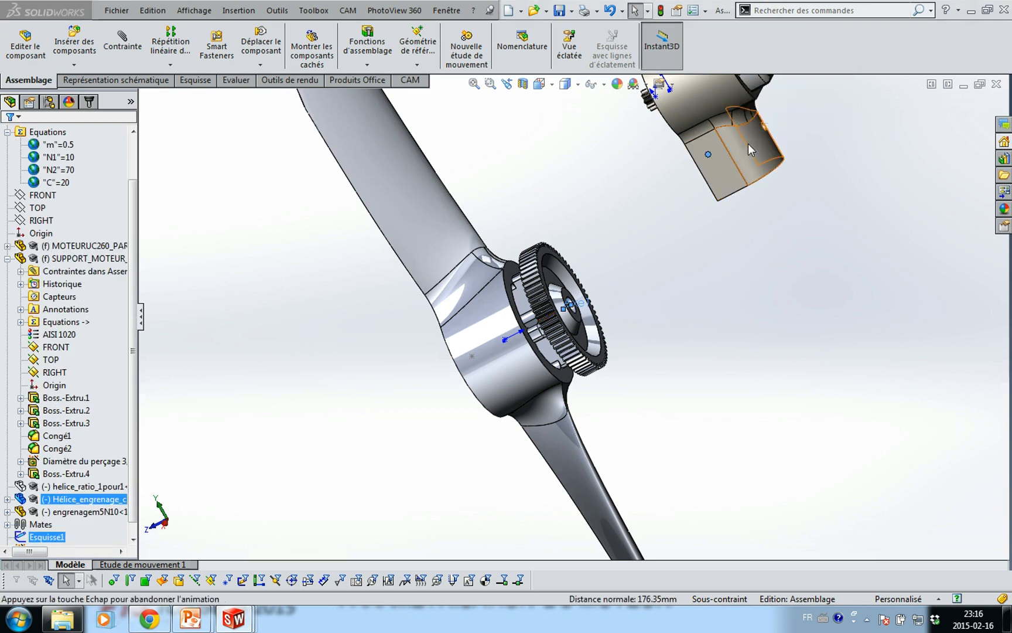
click(748, 143)
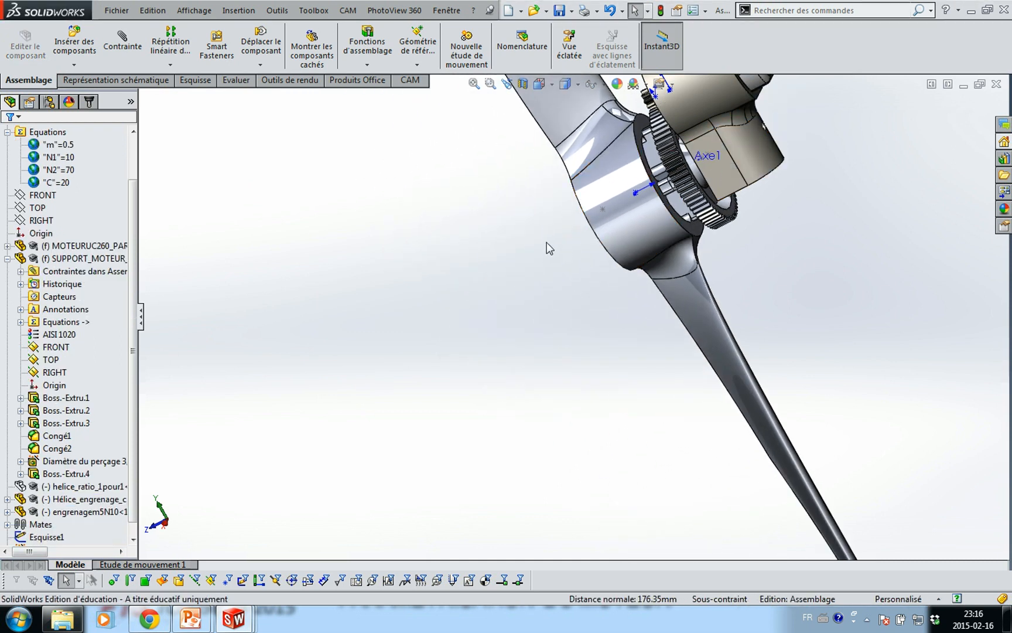
Spin the propeller to a near-horizontal position viewed from the hub front
middle_drag(551, 243, 666, 137)
scroll(665, 163, up, 2)
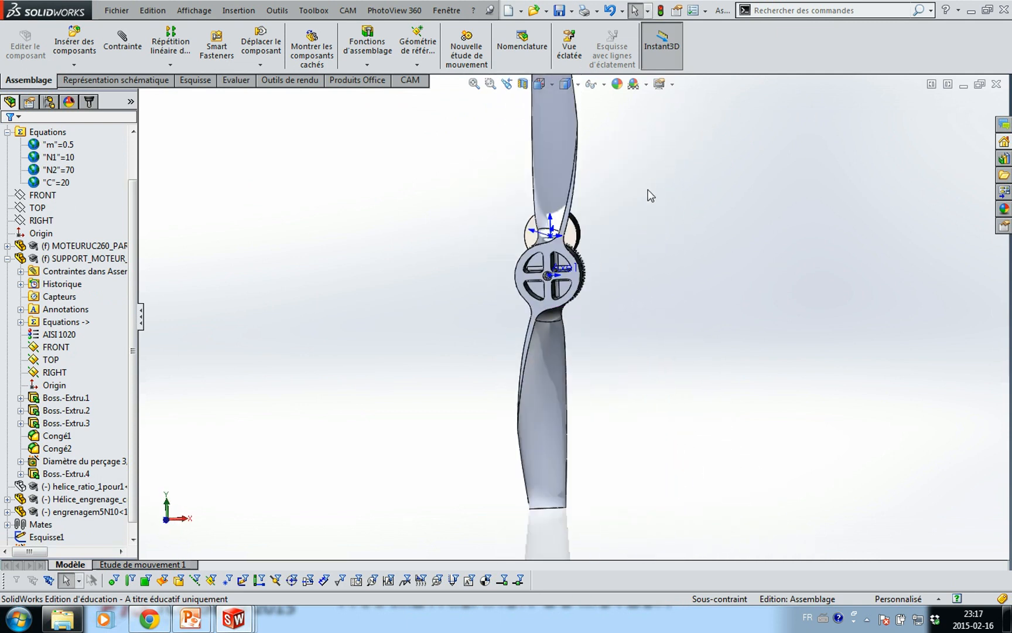
drag(562, 177, 691, 269)
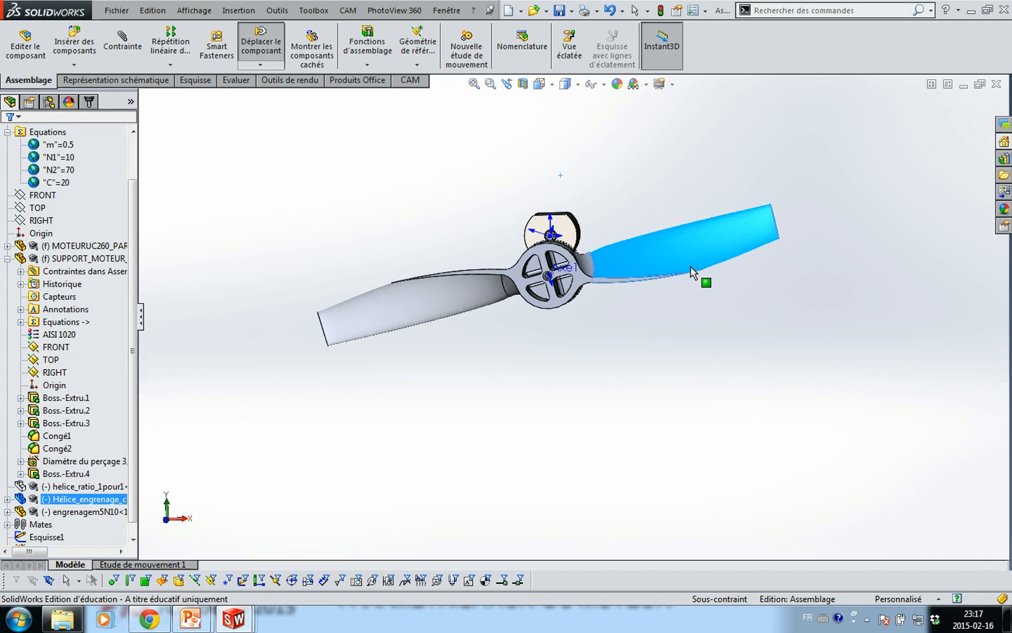
scroll(576, 280, down, 3)
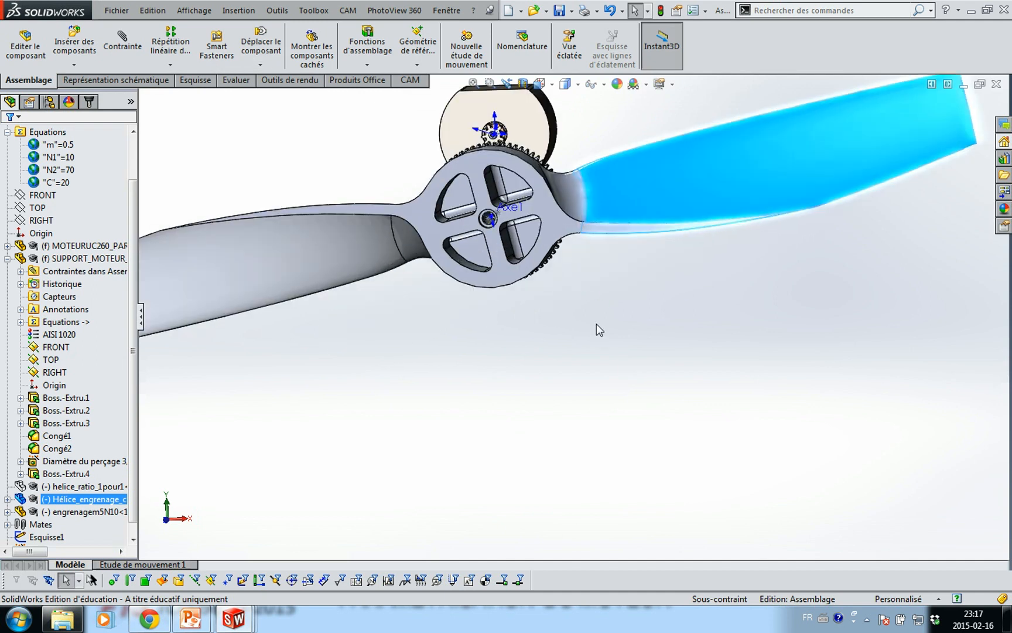
click(578, 293)
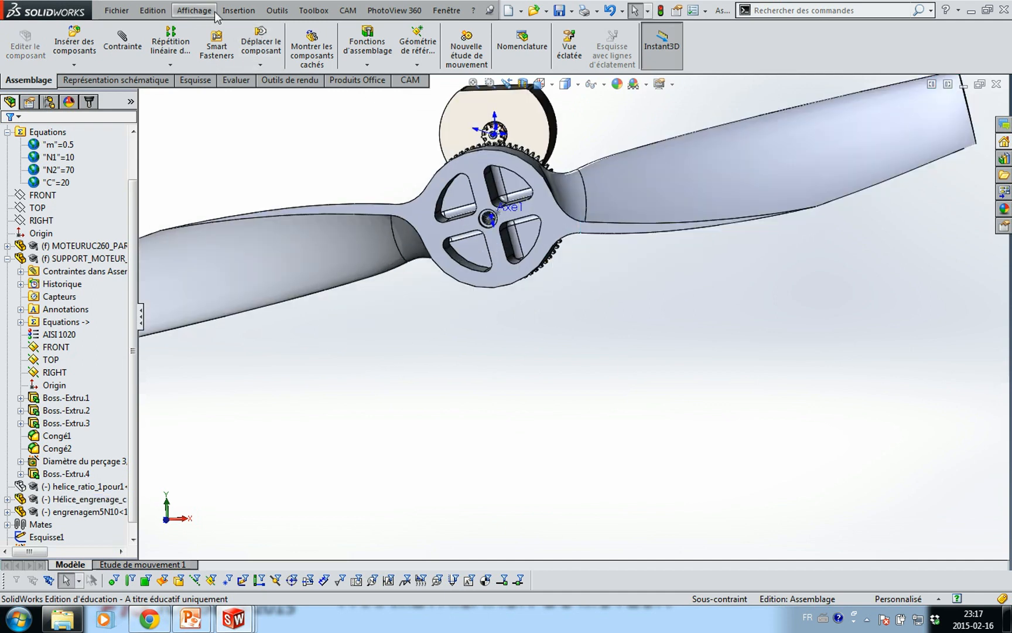
Hide the reference axes and origins in the assembly view
click(196, 11)
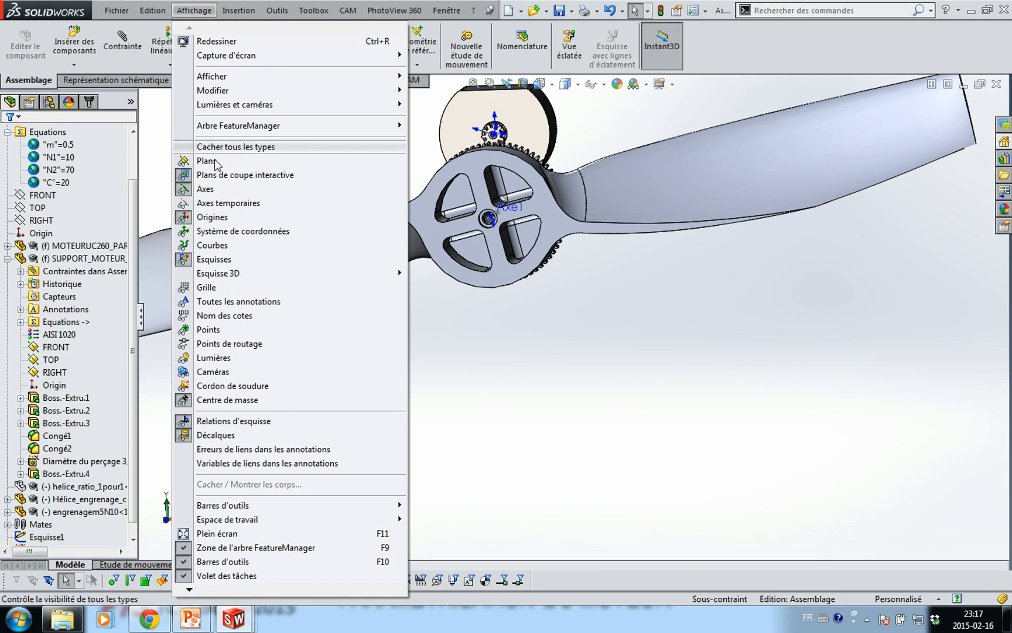
click(206, 190)
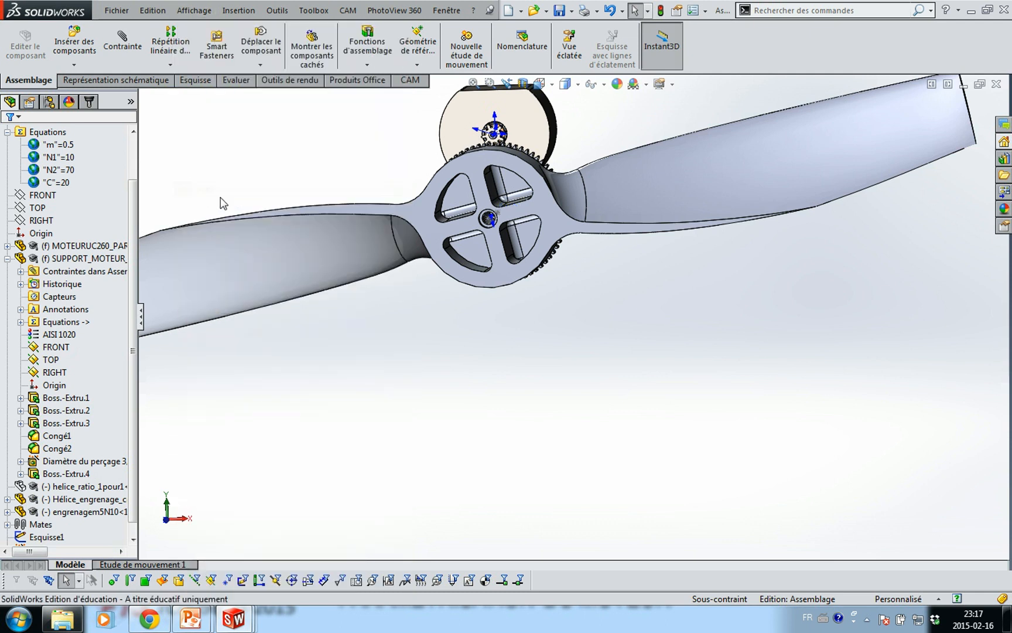
click(468, 163)
key(f)
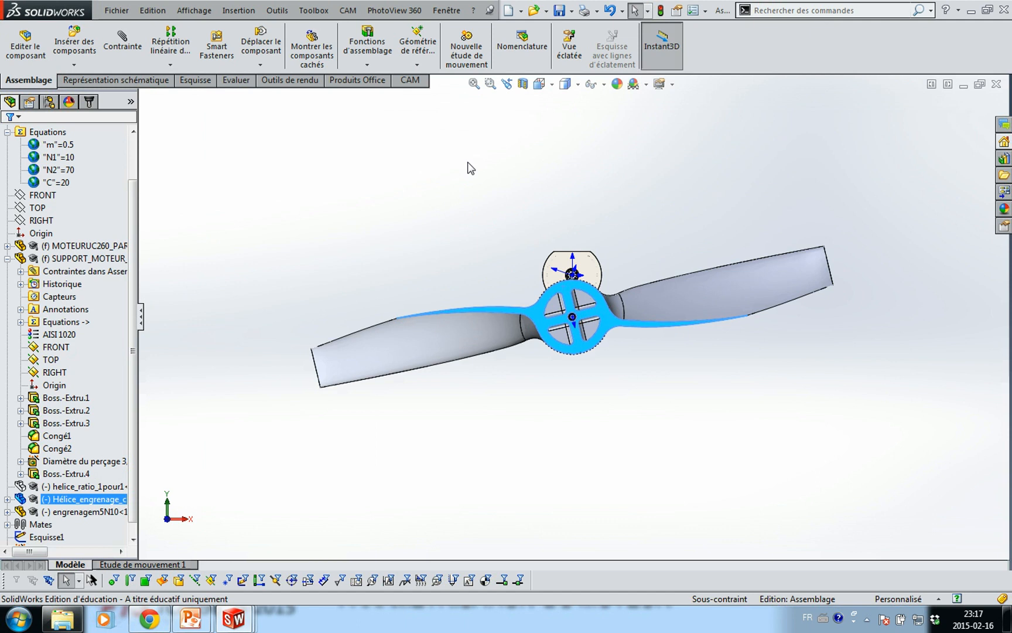
click(196, 11)
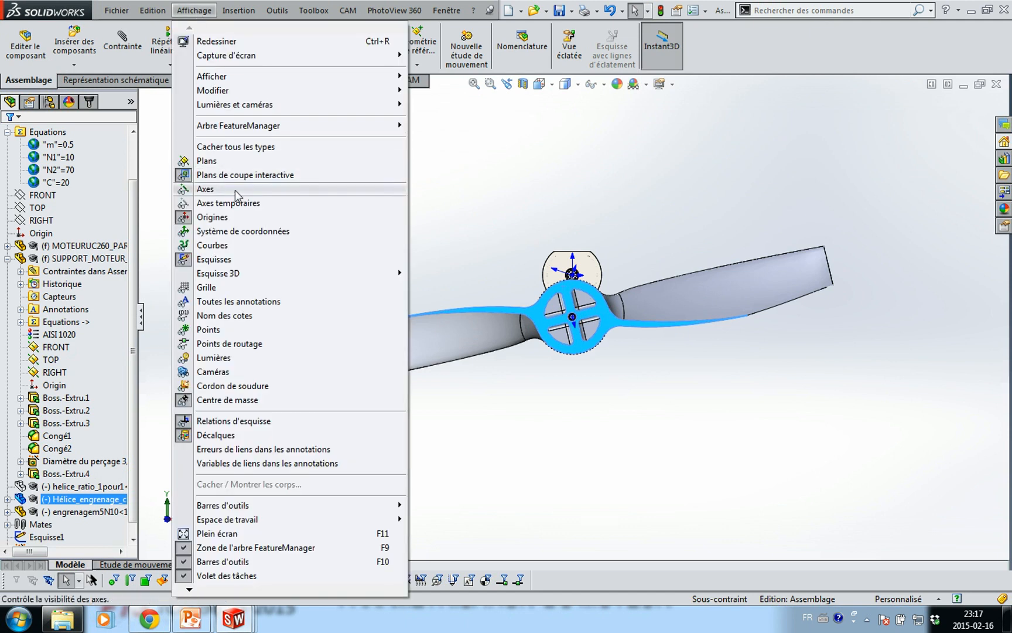
click(213, 219)
click(624, 237)
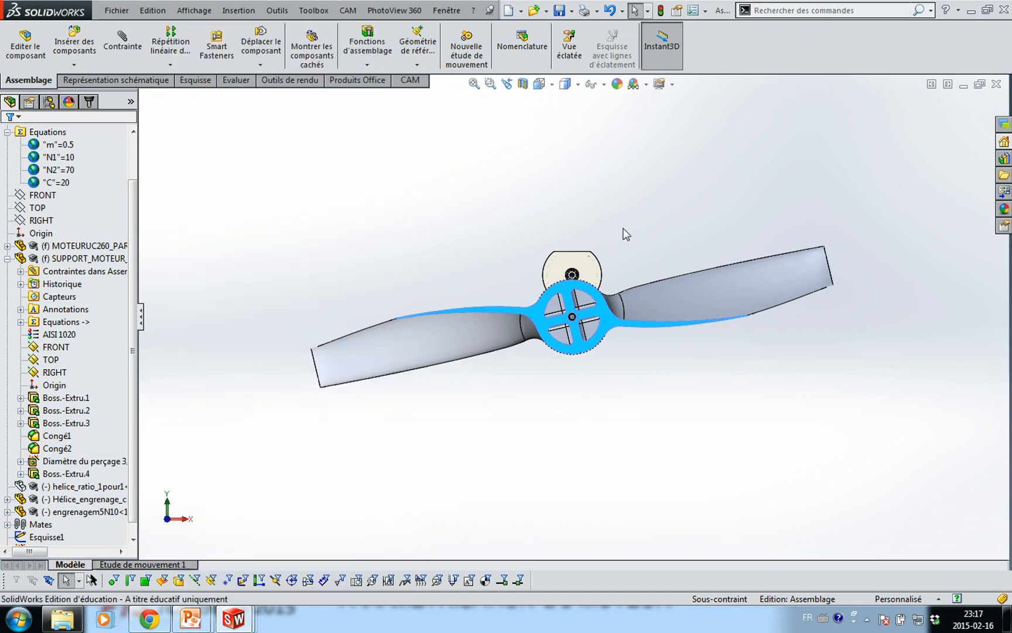
Make the propeller gear component transparent and turn the small pinion slightly
right_click(599, 309)
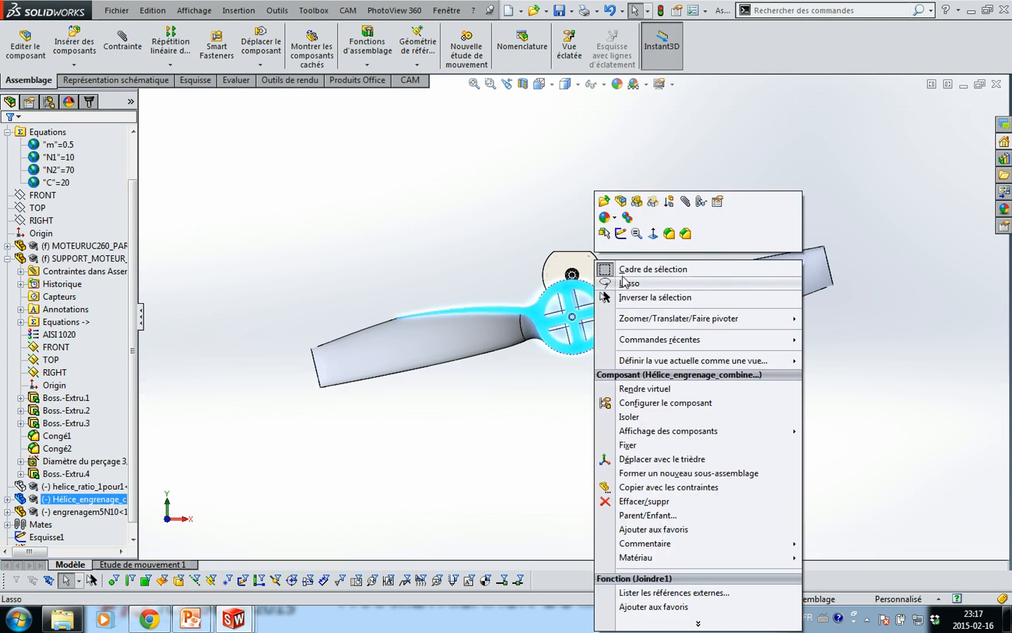
click(653, 202)
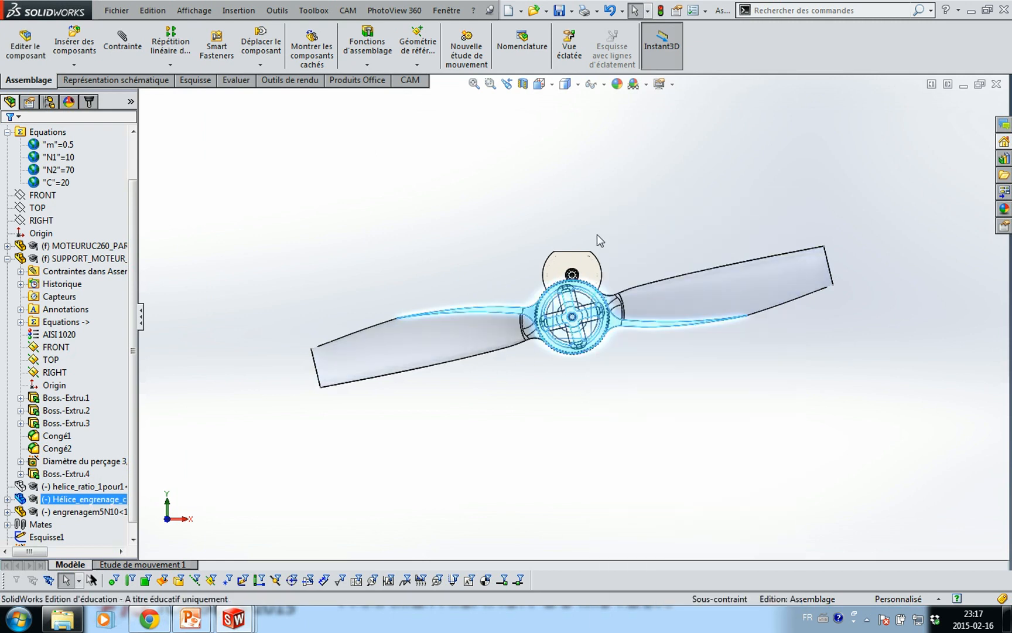
scroll(576, 277, down, 4)
scroll(576, 284, down, 6)
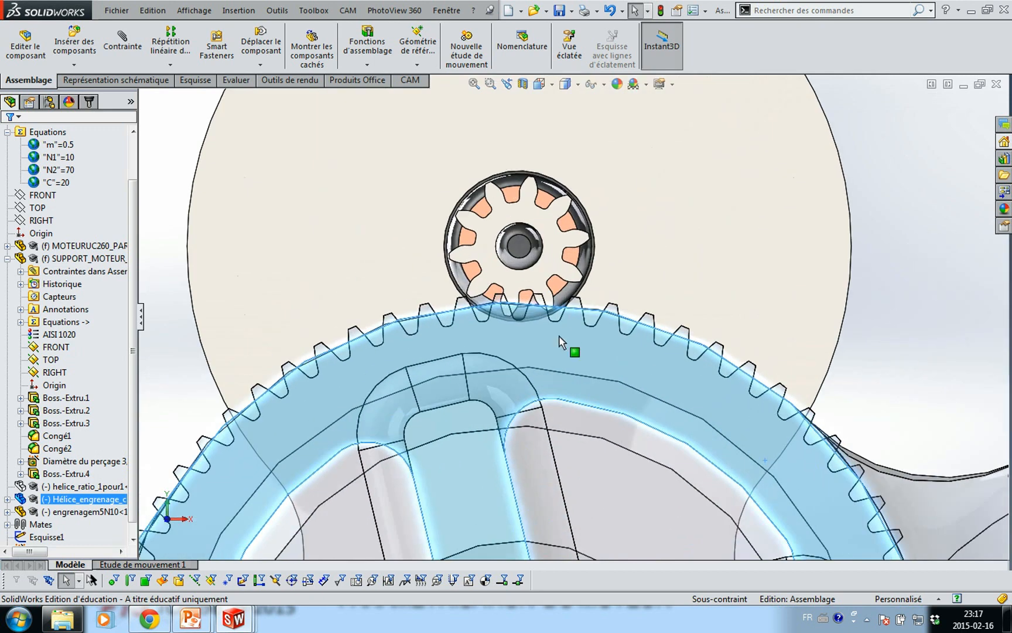
drag(480, 218, 498, 220)
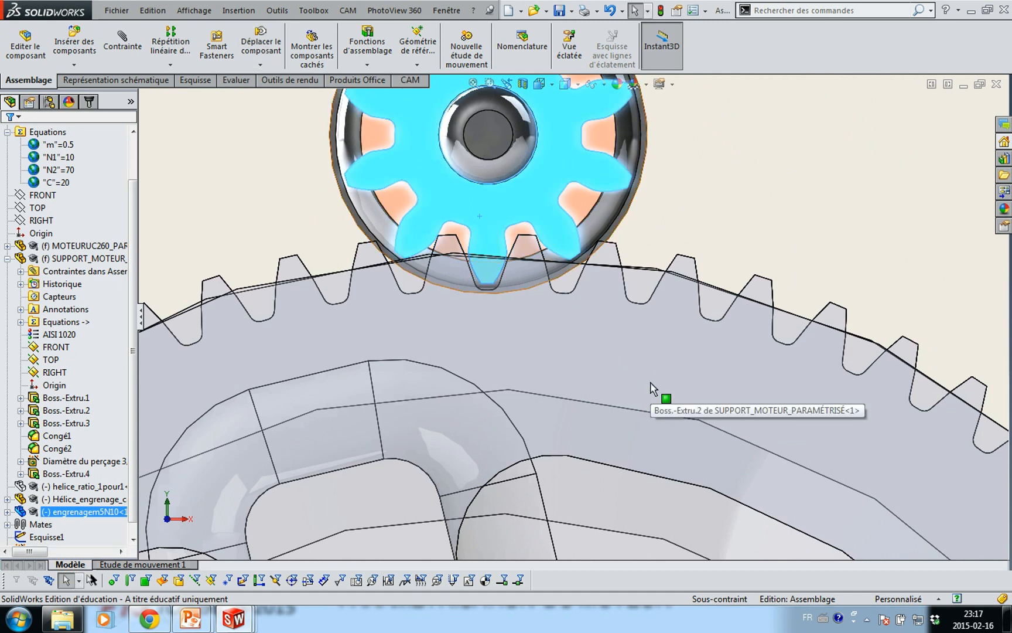
click(123, 44)
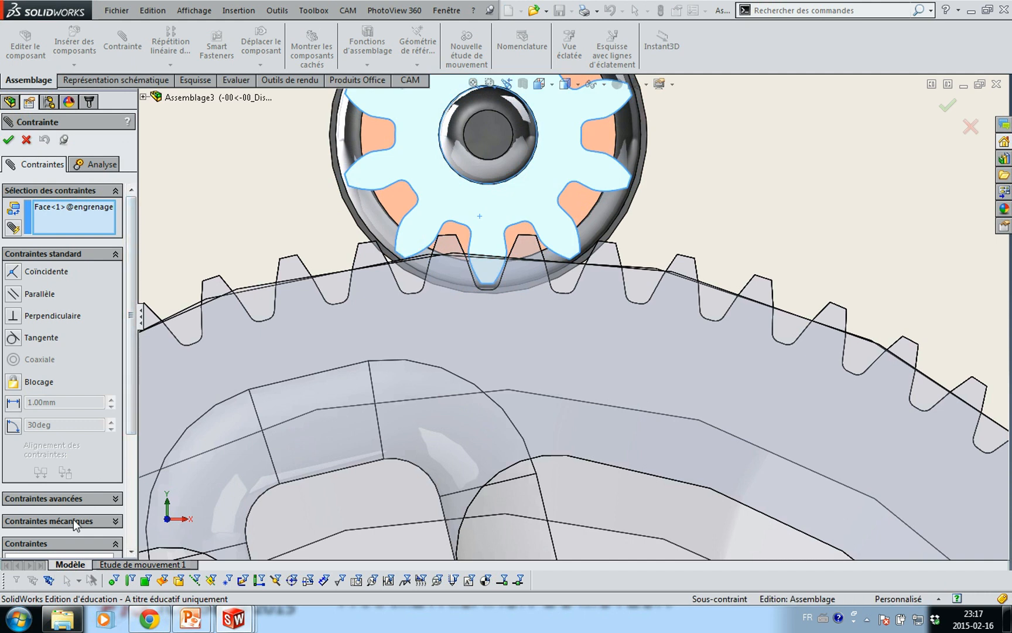
Start a Gear mate, dropping the pre-picked face, between the pinion and propeller gear edges
click(74, 519)
drag(131, 360, 131, 256)
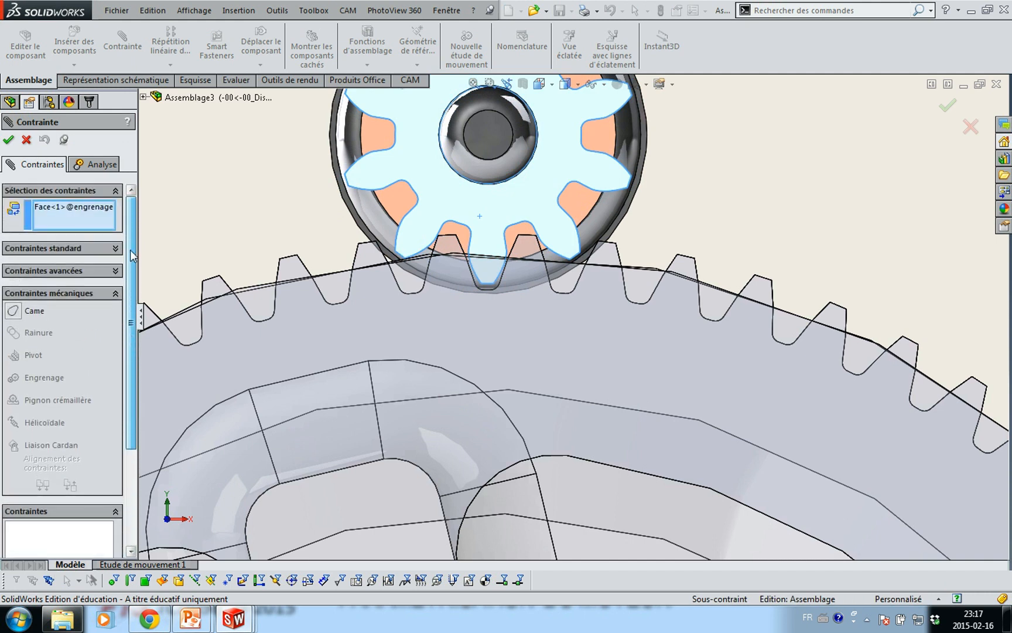
click(90, 206)
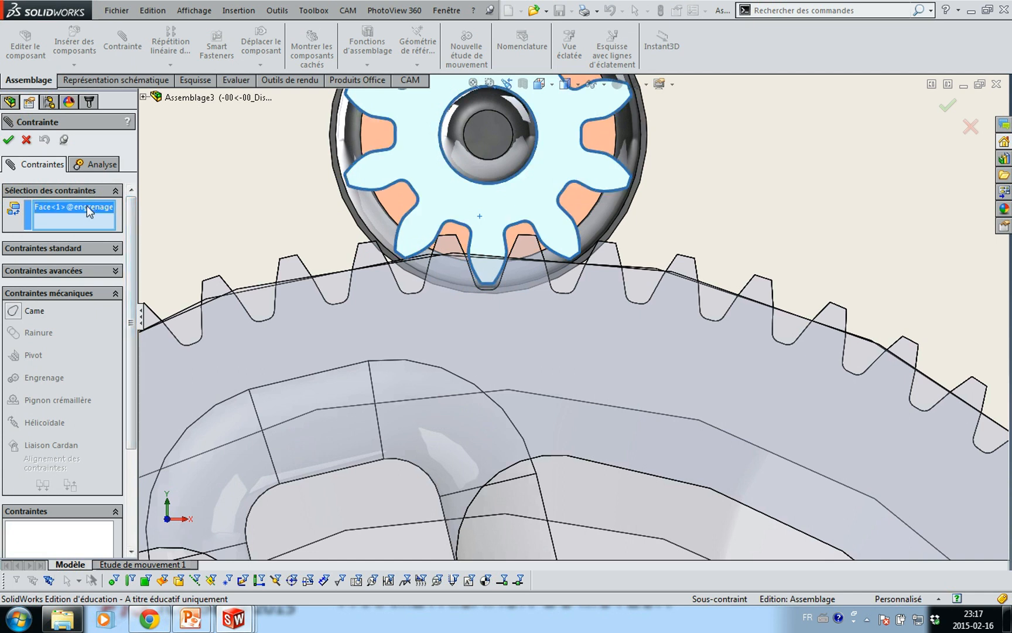
key(Delete)
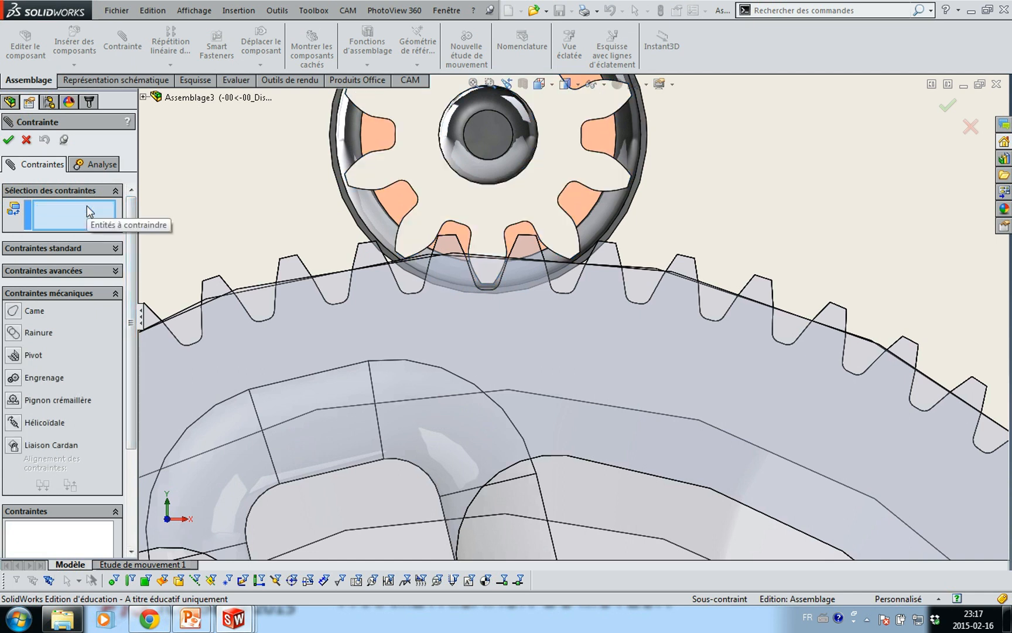
click(18, 379)
scroll(426, 205, down, 1)
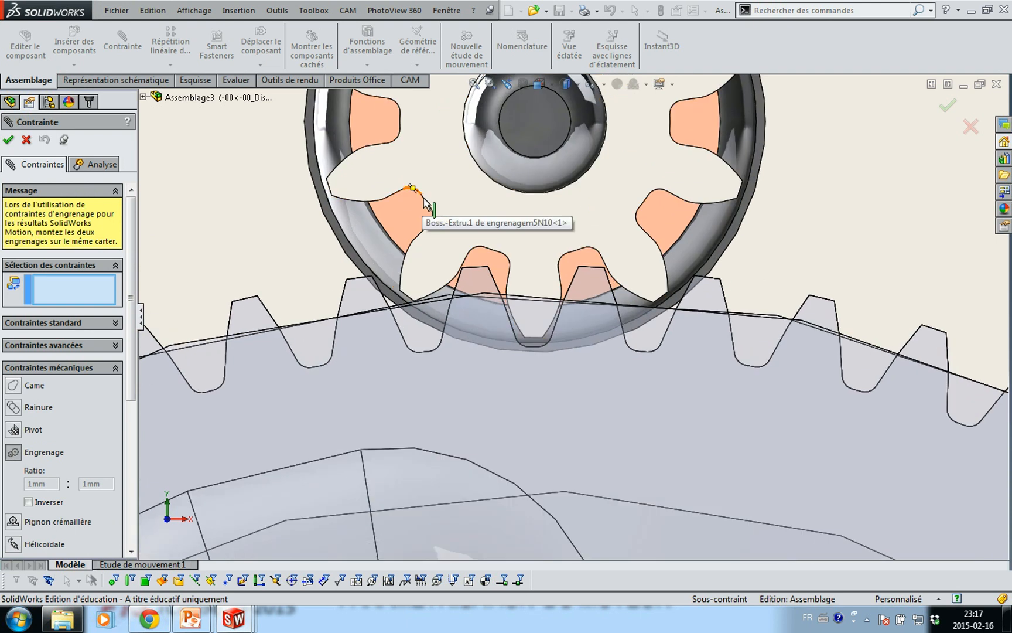
click(430, 206)
scroll(446, 263, up, 3)
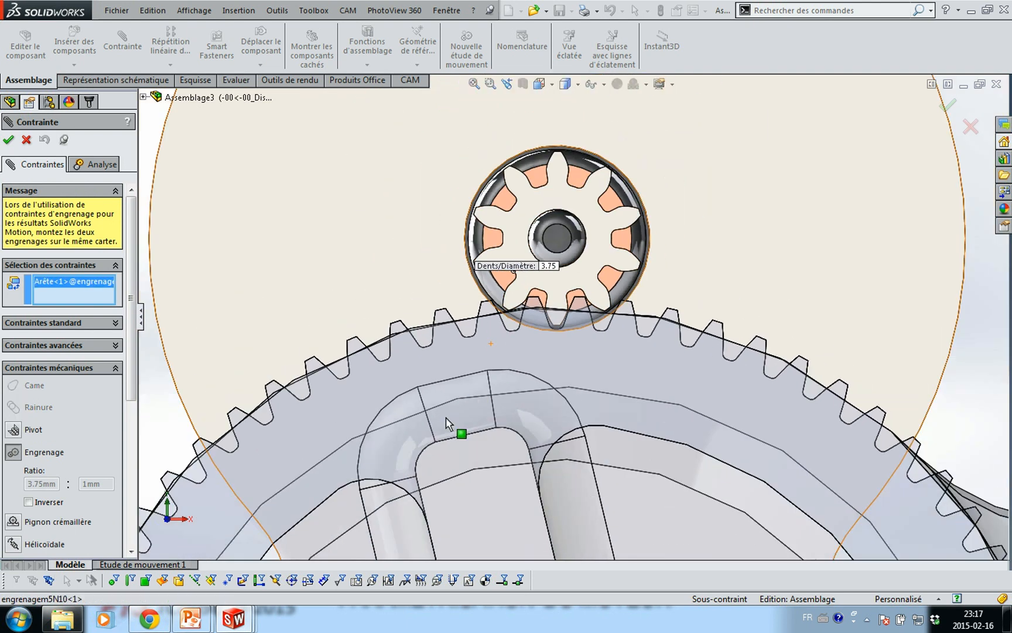
scroll(447, 424, up, 3)
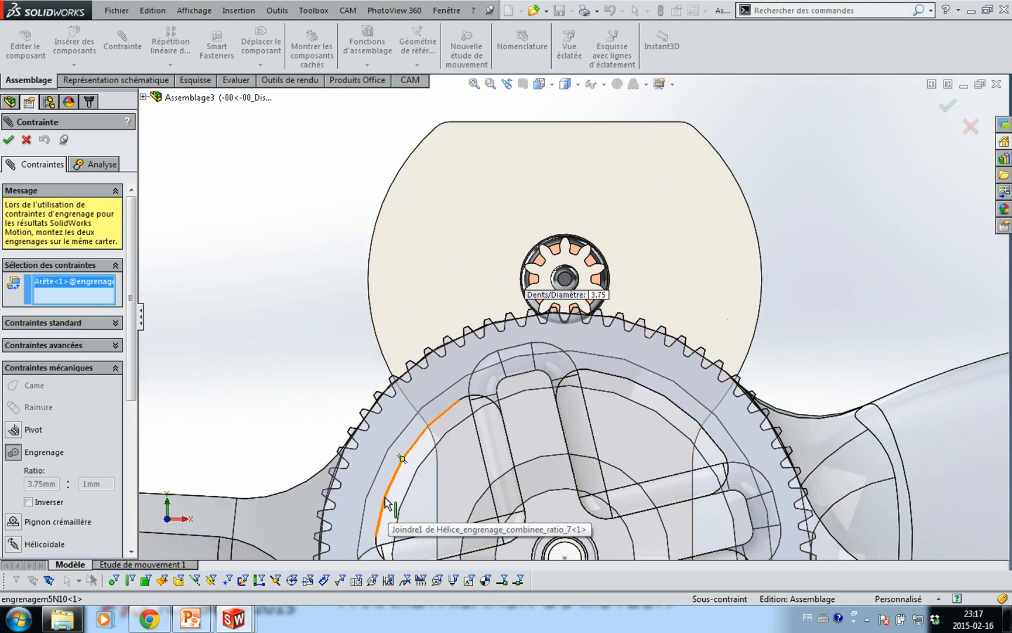
click(385, 503)
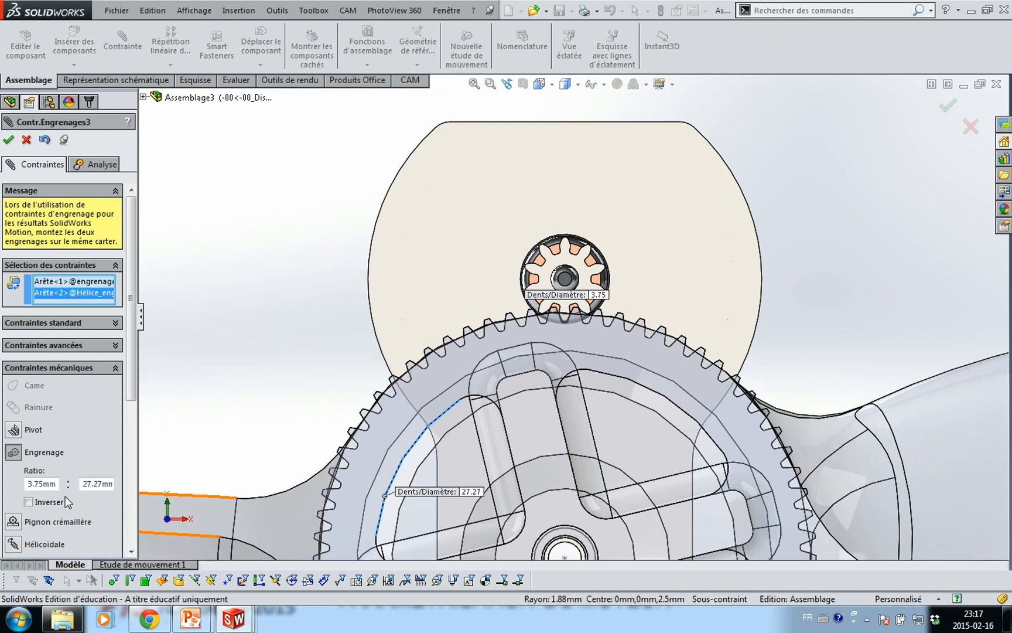
Set the gear ratio to 1 : 7 with Reverse checked and apply it
drag(28, 484, 115, 484)
text(1)
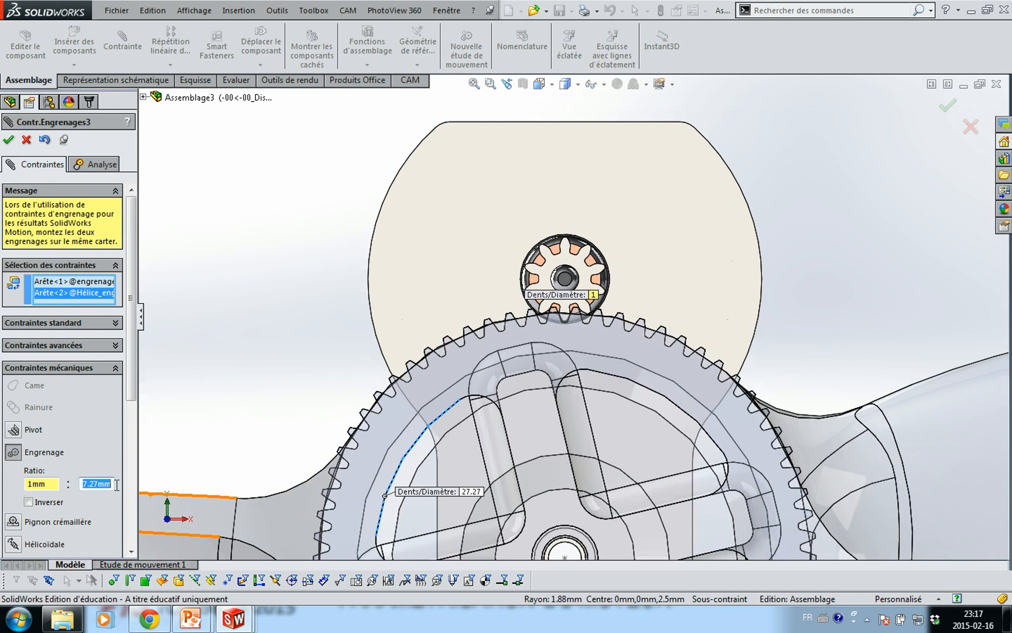
text(7)
key(Tab)
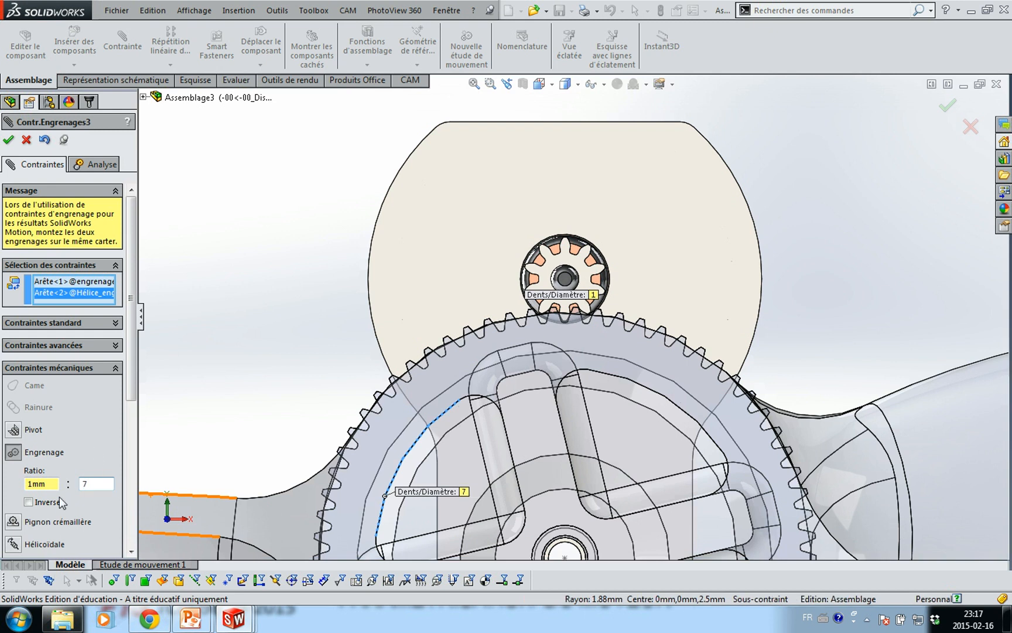
click(28, 502)
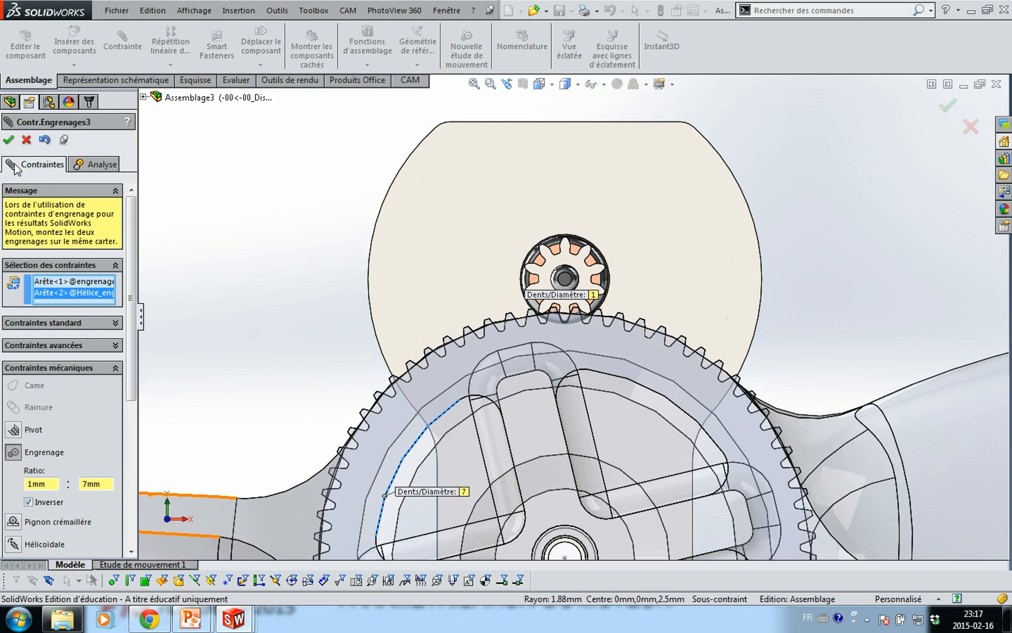
click(8, 141)
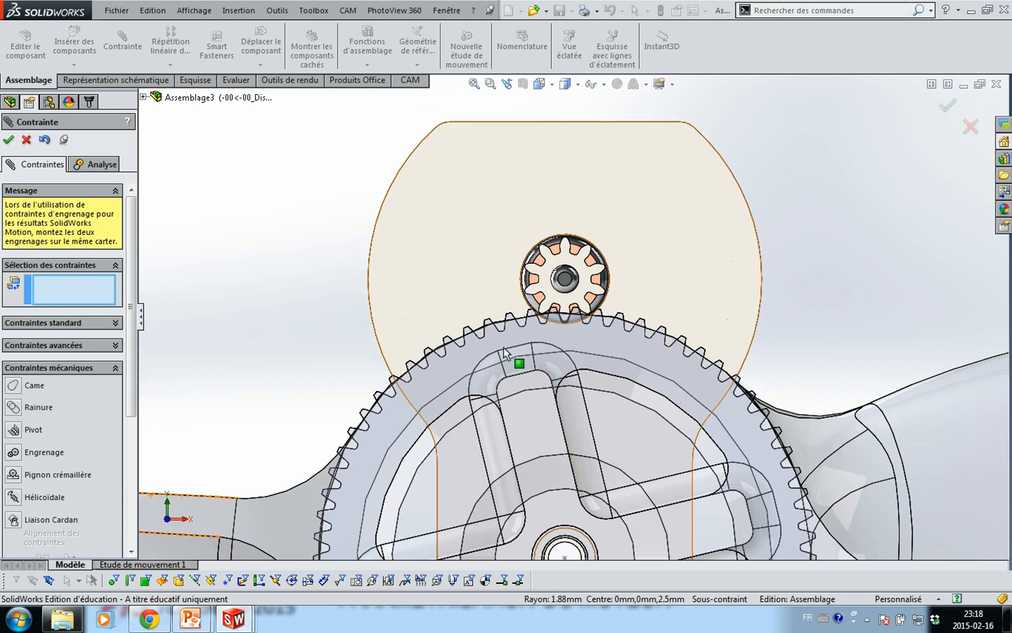
Cancel the extra mate and turn the propeller gear to check it meshes with the pinion
click(477, 355)
drag(287, 520, 319, 440)
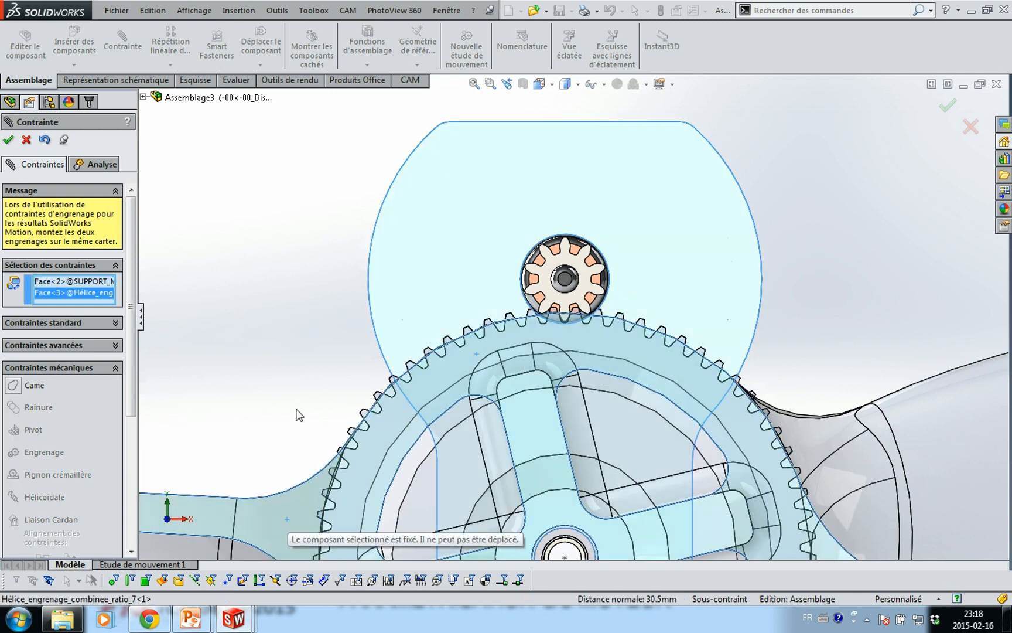
key(Escape)
drag(289, 529, 486, 436)
key(Escape)
scroll(842, 394, up, 7)
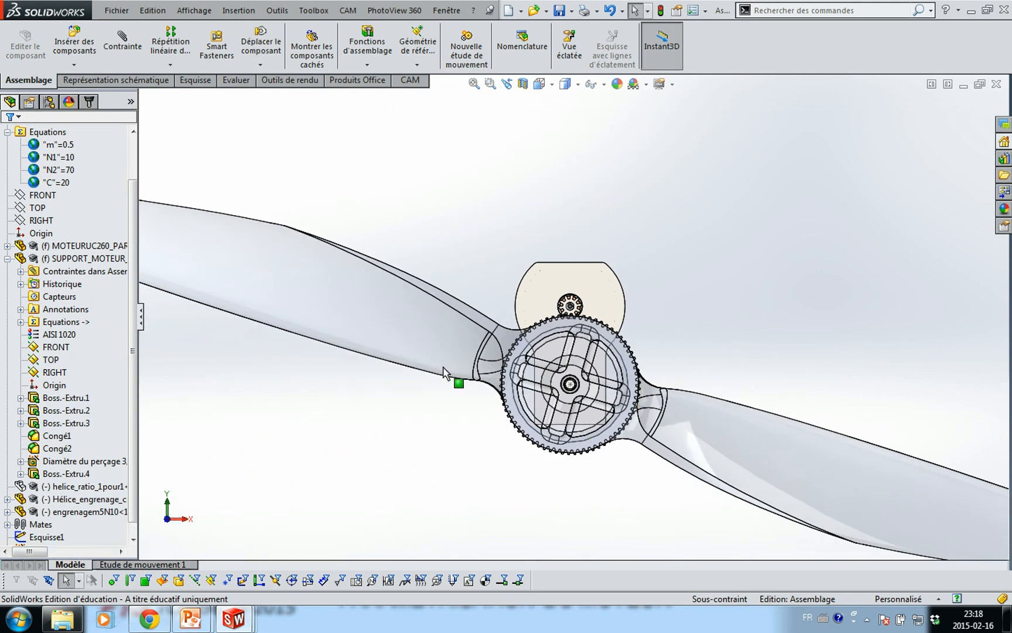
Turn off transparency on the propeller, orbit to a side view of motor and gear, and list Assemblage3's configurations
click(423, 350)
click(488, 265)
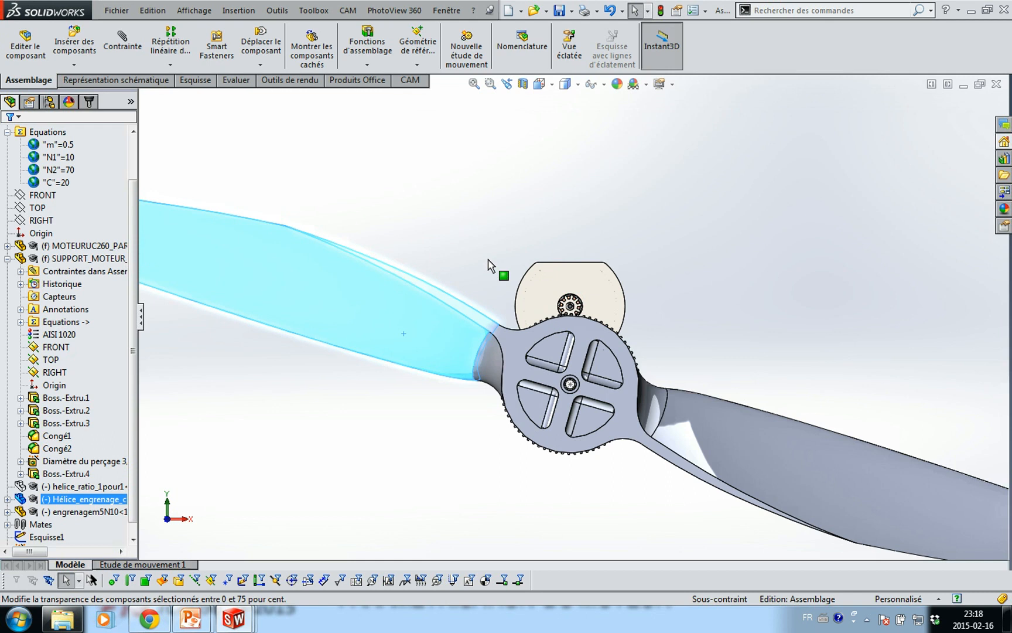
click(464, 223)
middle_drag(377, 253, 417, 268)
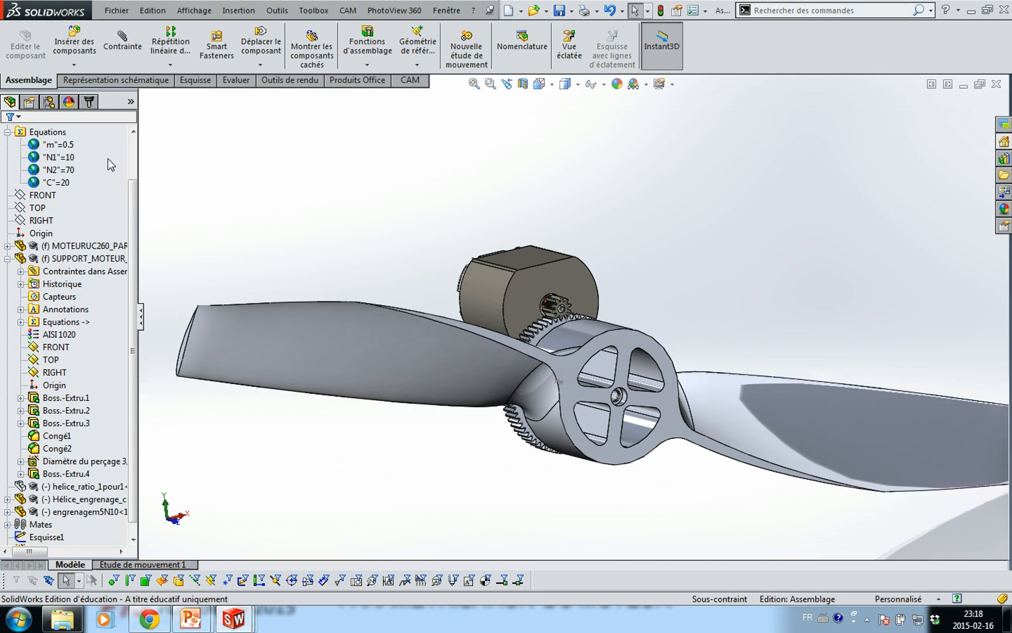
click(49, 102)
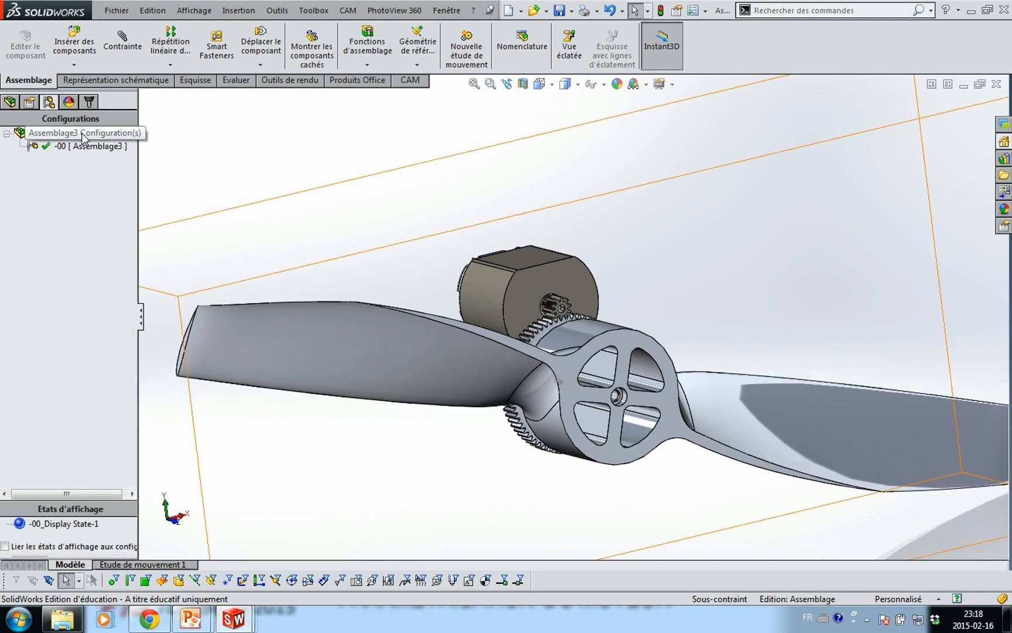
Add a configuration named 'ratio 1:4' to Assemblage3, then reactivate the original -00 configuration
right_click(85, 136)
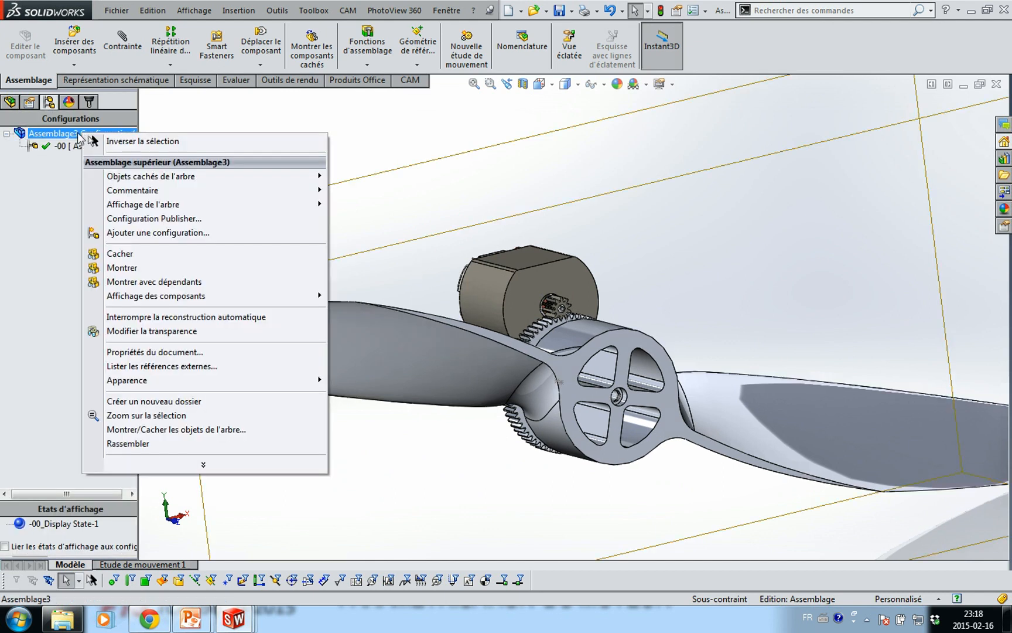
mouse_move(145, 205)
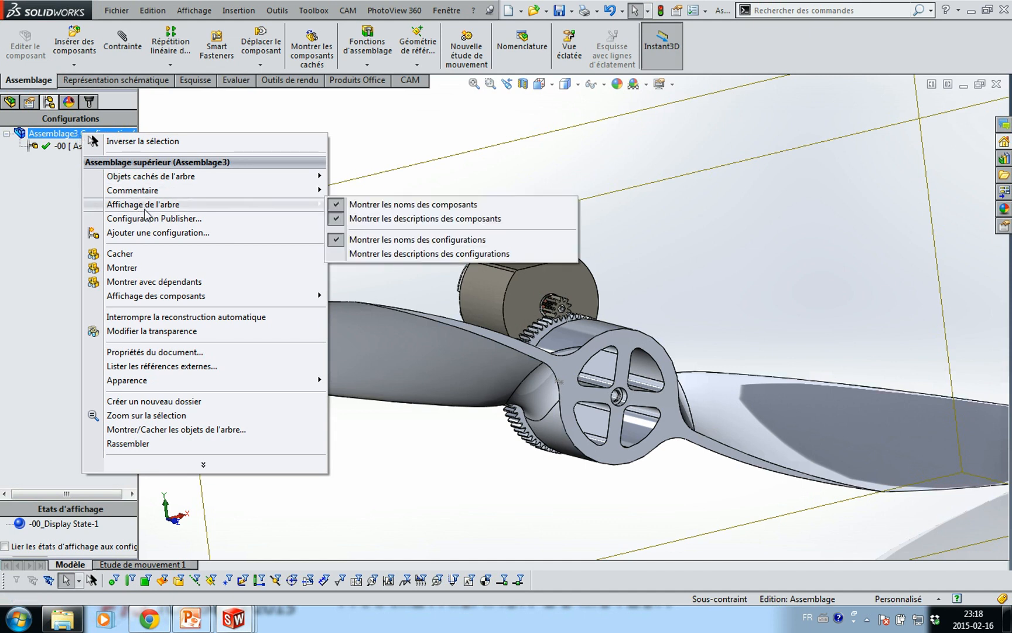
click(151, 232)
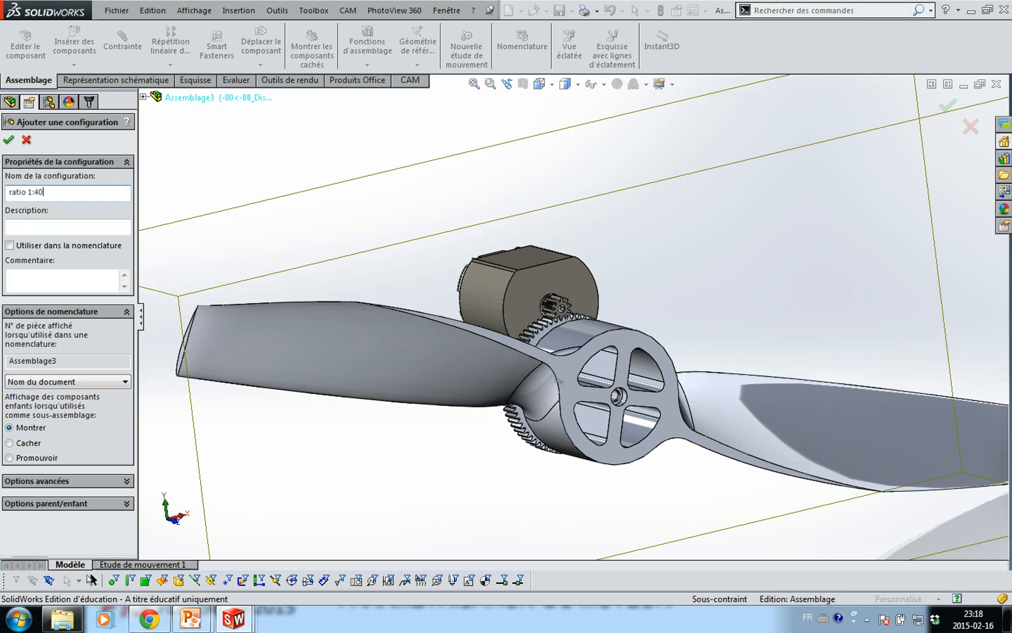
key(Return)
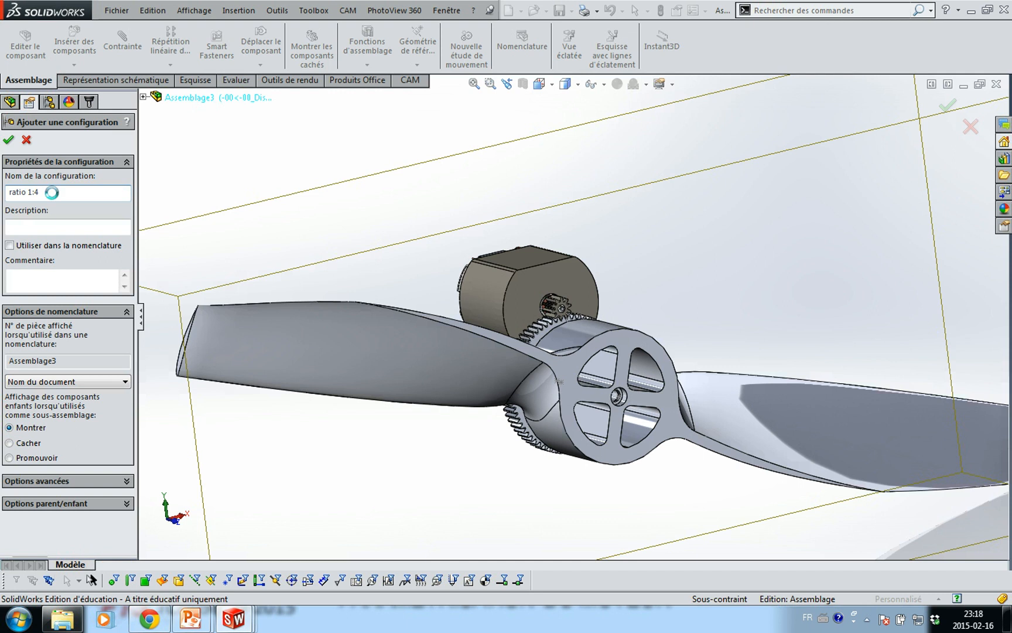
double_click(59, 147)
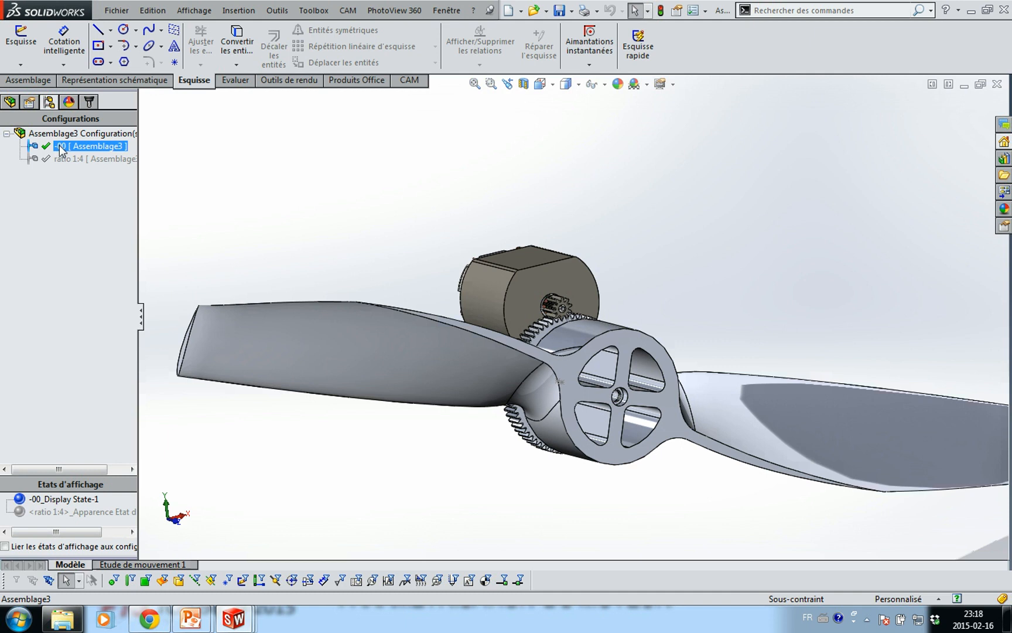
Rename the -00 configuration to 'ratio 1:7'
click(61, 146)
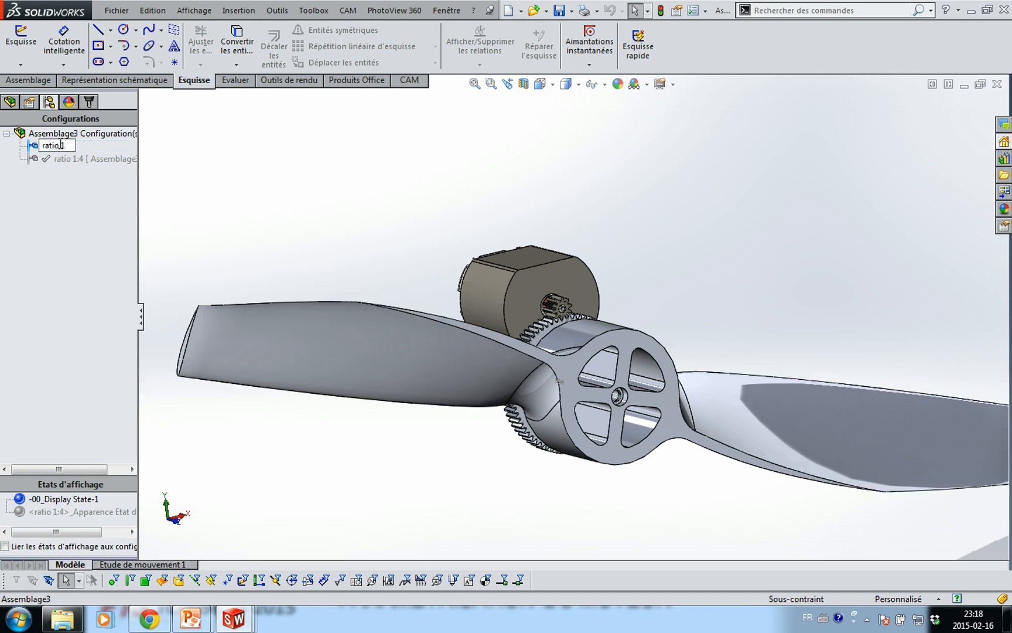
key(Return)
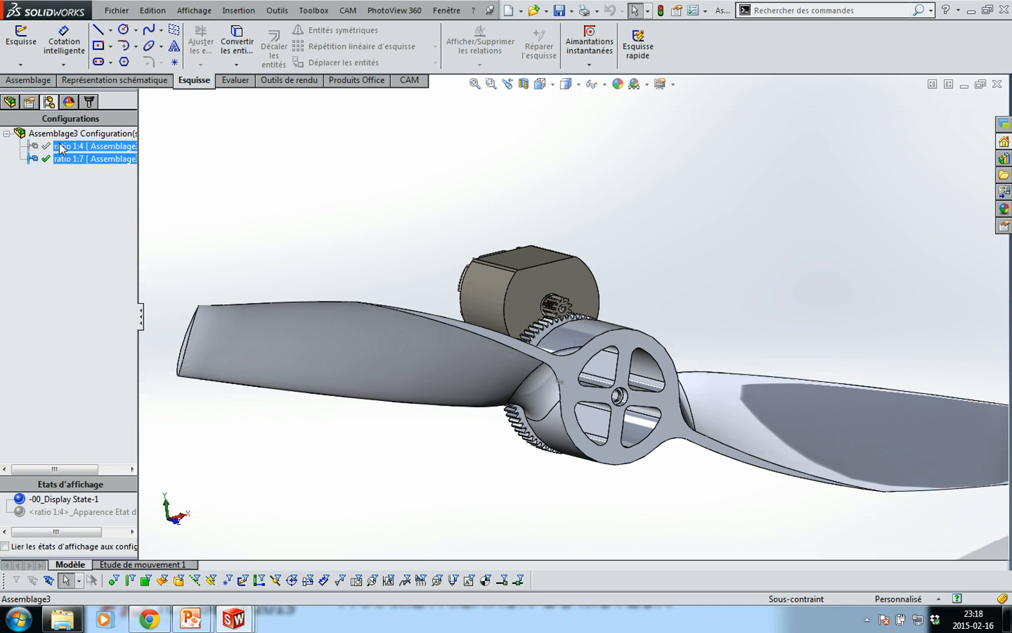
click(212, 204)
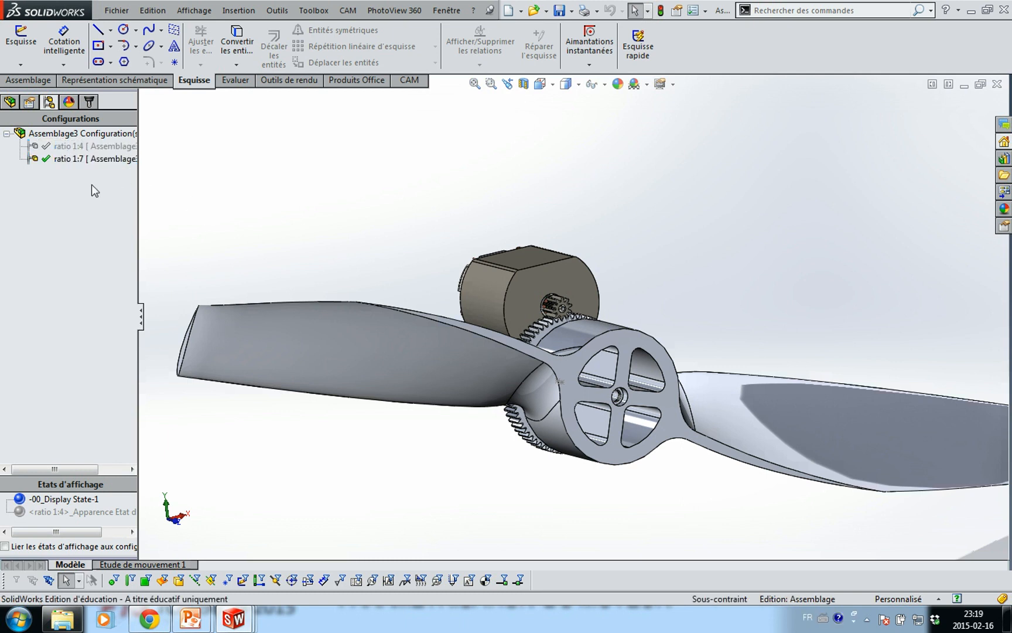
Resize the configuration and display state panes, then return to the feature tree and select the support's mates
drag(119, 475, 116, 277)
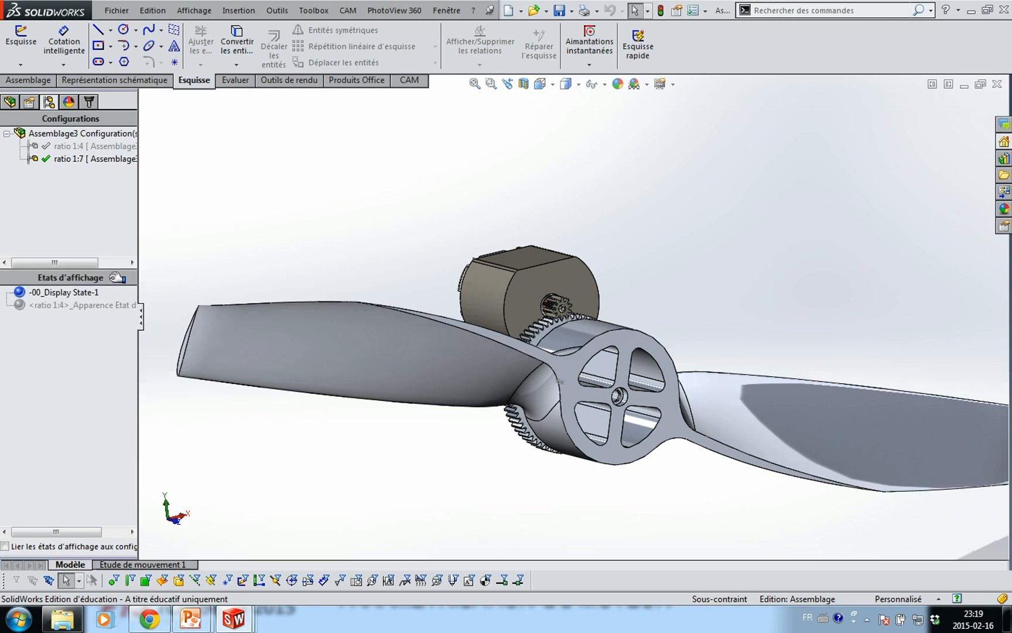
click(9, 101)
click(82, 259)
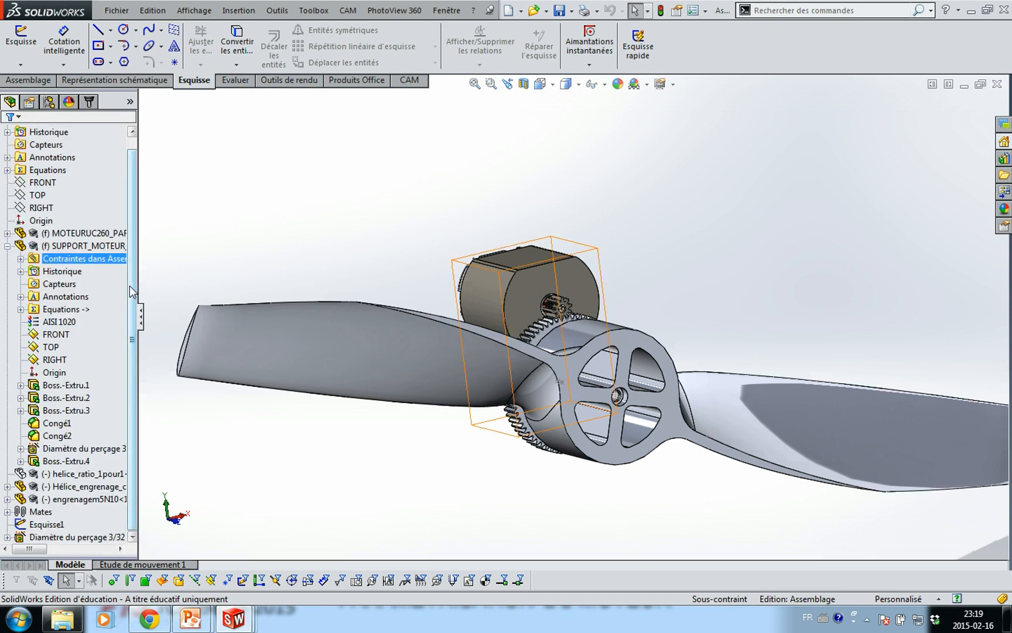
Expand Assemblage3's Mates folder to reveal Contr.Engrenages3 and select Coïncidente2
drag(133, 313, 130, 340)
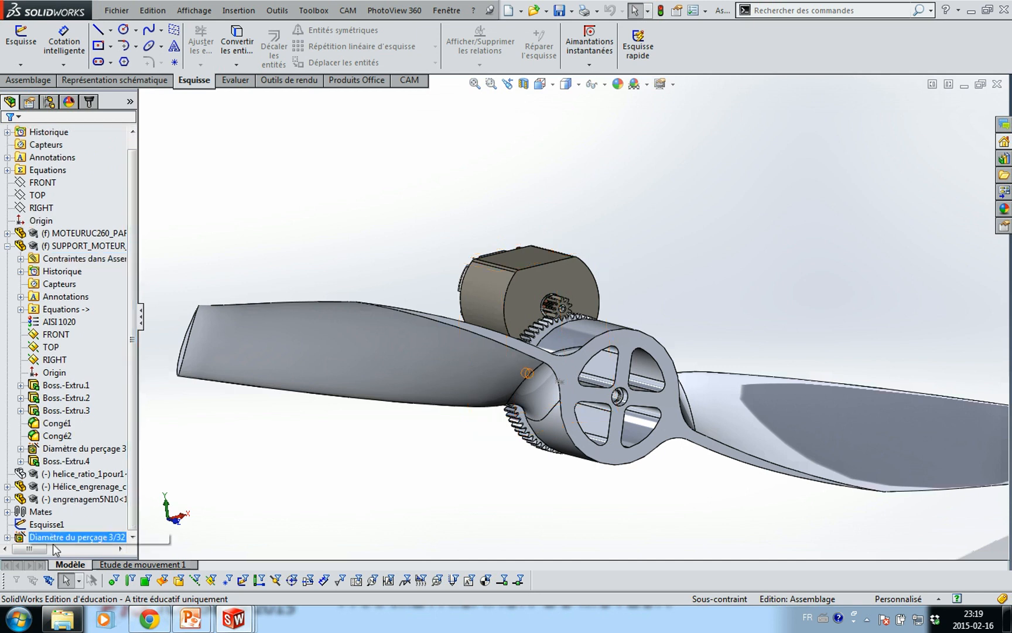
click(7, 512)
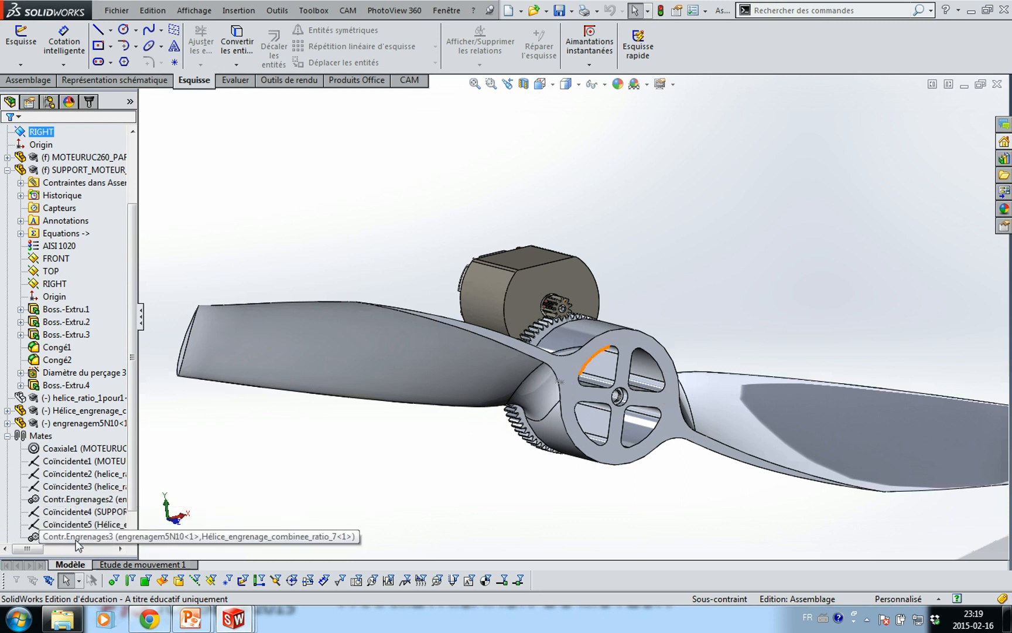
click(88, 473)
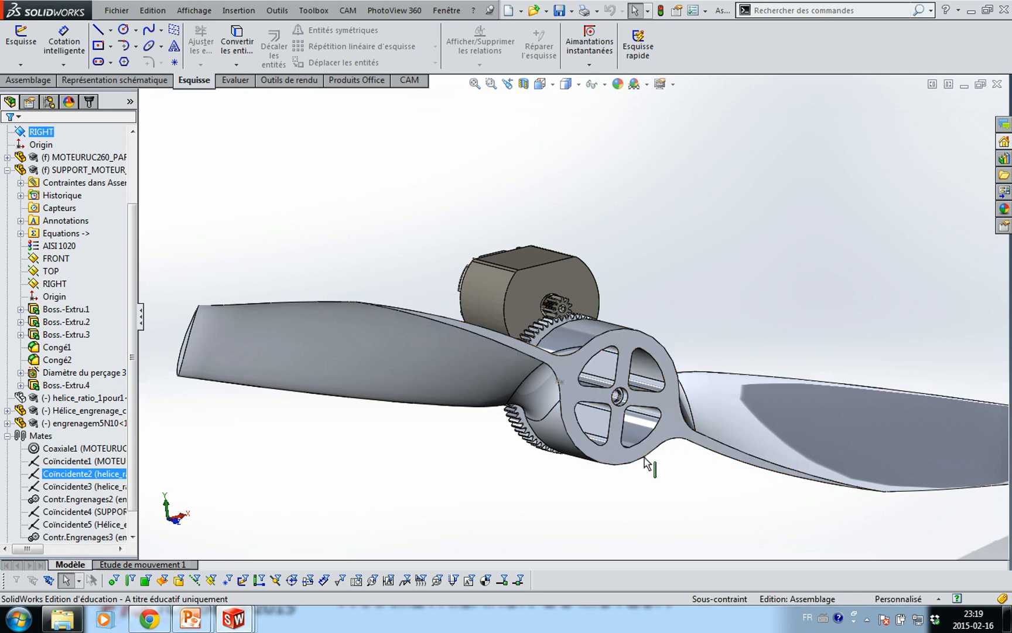
Link display states to configurations and name the ratio 1:7 display state 'ratio 1:7'
drag(134, 338, 140, 242)
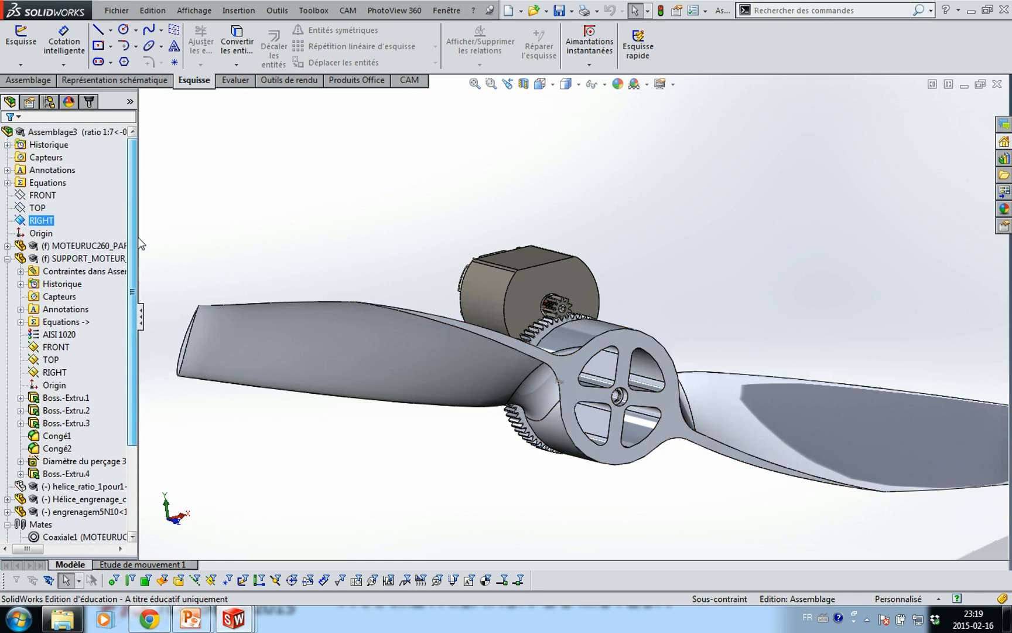
click(50, 103)
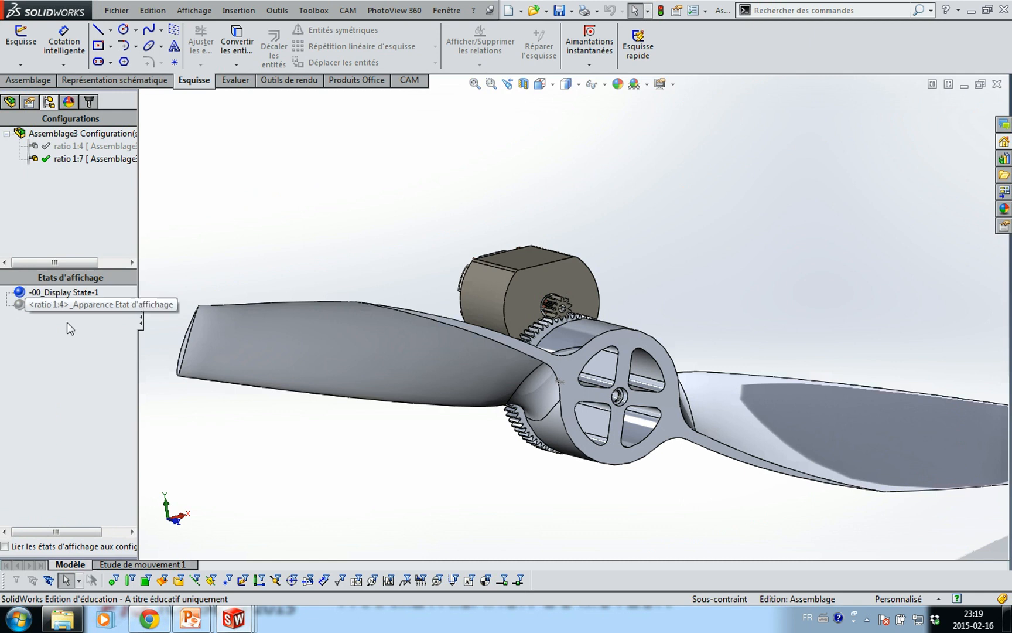
click(5, 546)
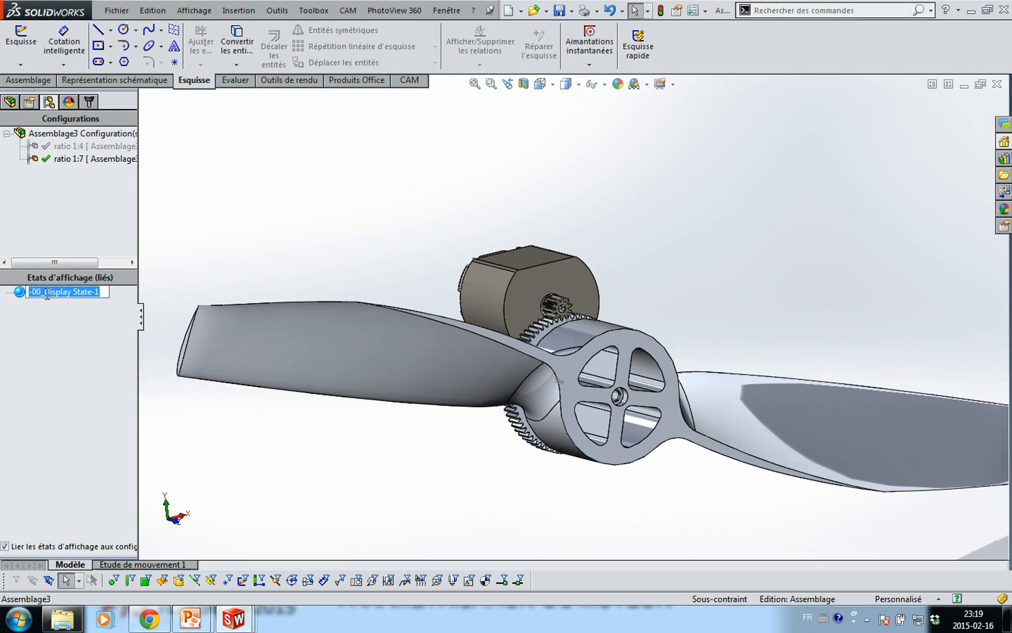
text(ratio 1)
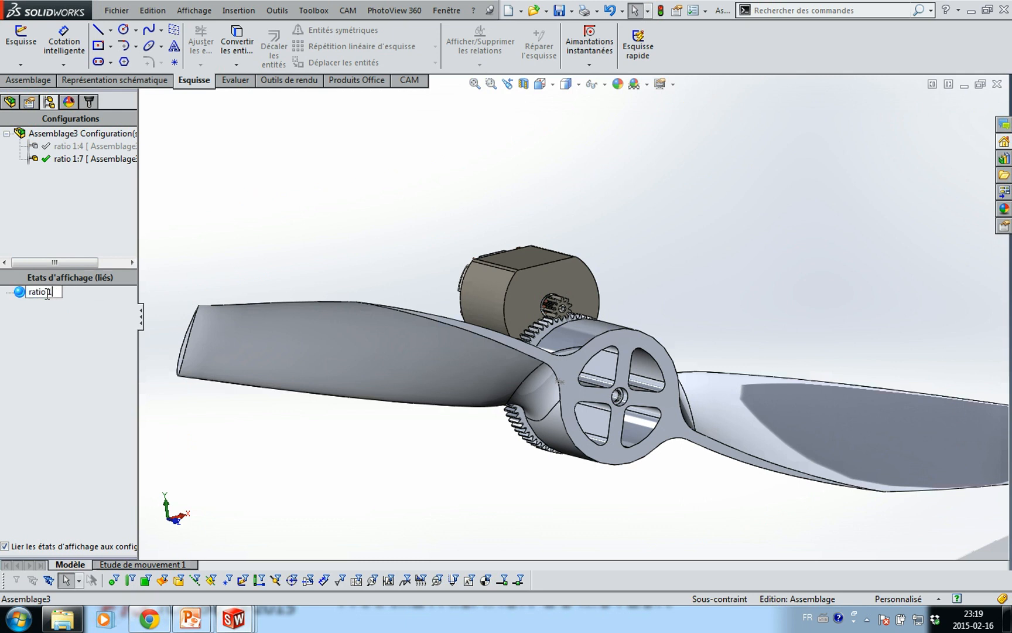
key(Return)
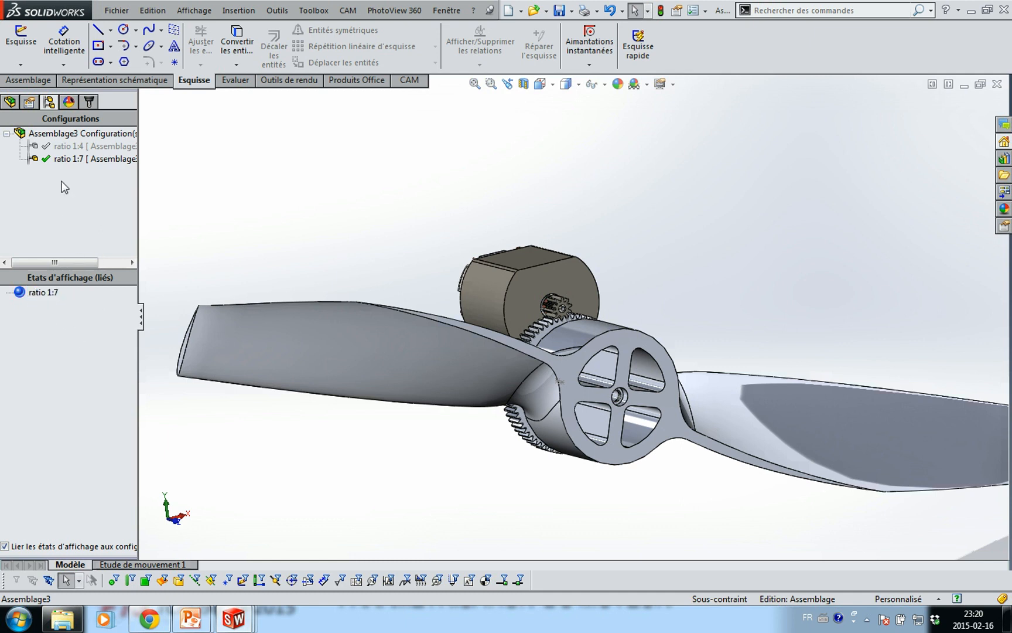
Activate ratio 1:4, delete the leftover appearance display state, and rename Etat d'affichage-3 to 'ratio 1:4'
double_click(69, 146)
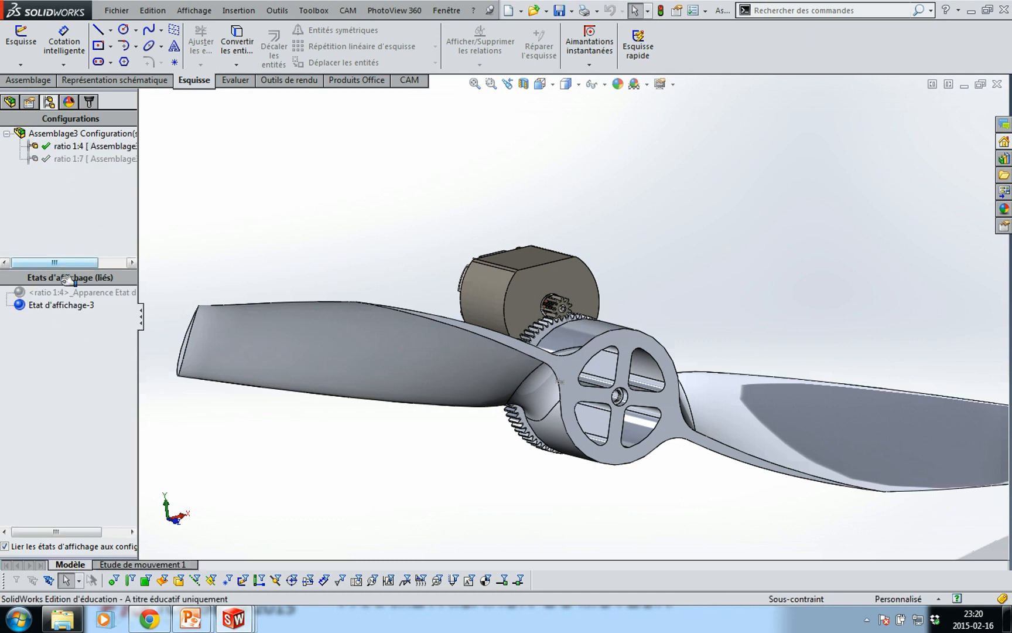
click(59, 296)
key(Delete)
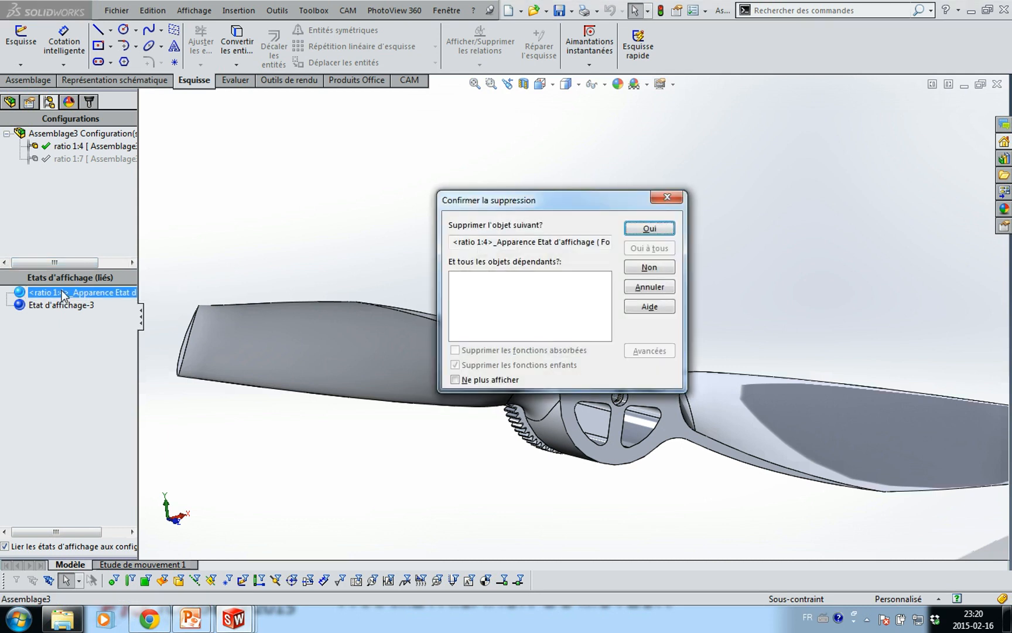
click(651, 229)
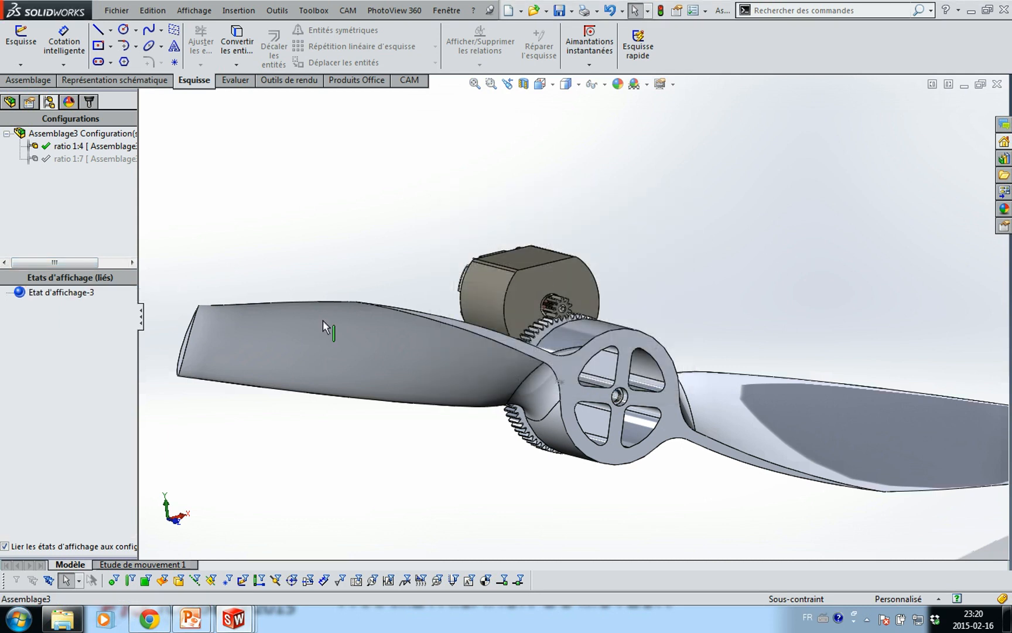
click(66, 292)
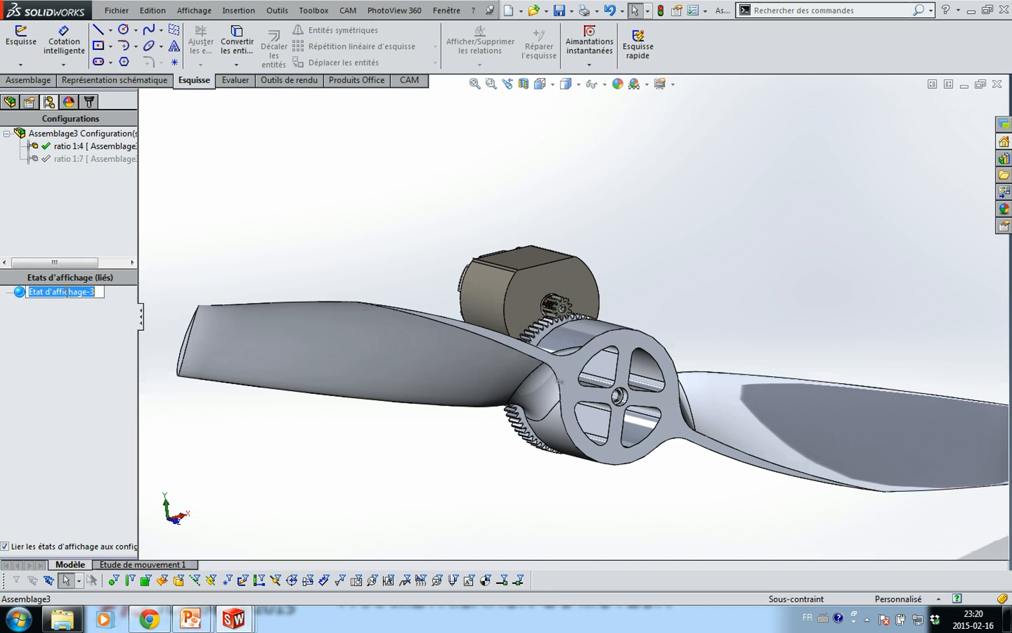
text(ratio 1:4)
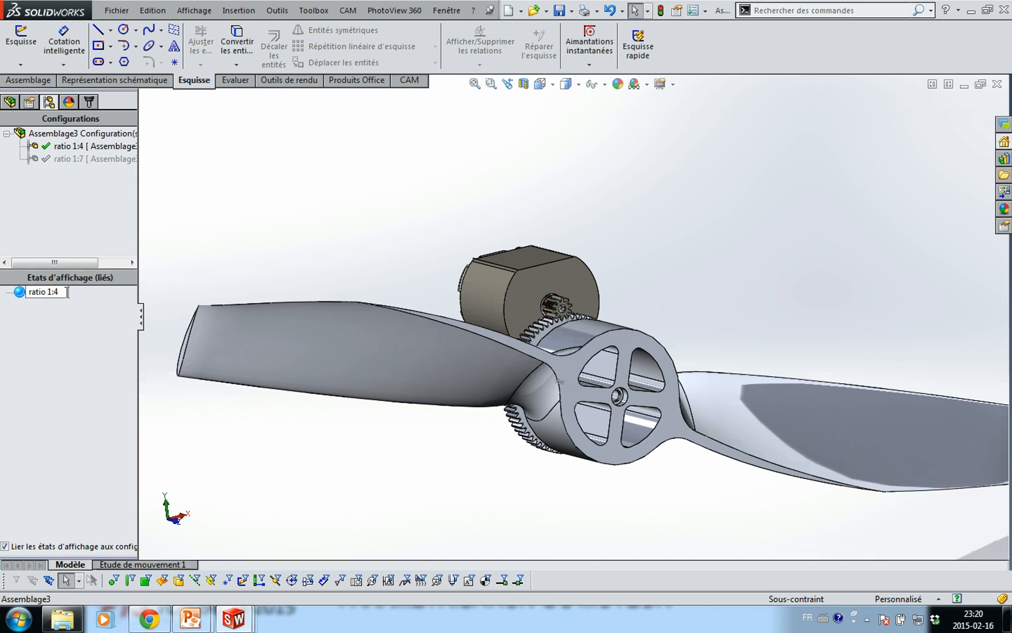
key(Return)
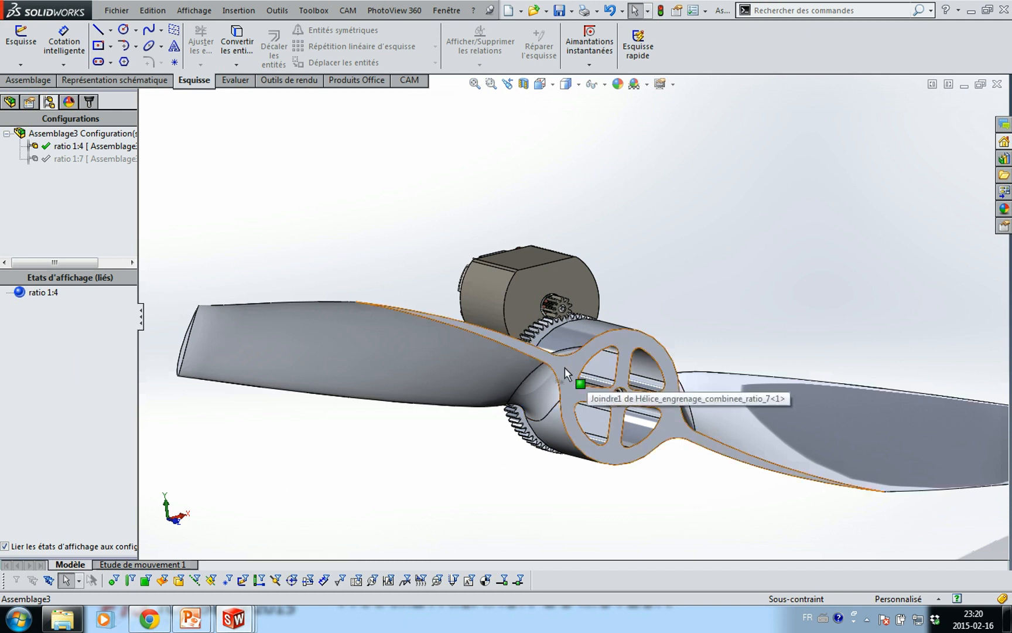
Spin the propeller about its shaft until a blade points up, zooming to check the gear mesh
drag(569, 371, 669, 399)
scroll(594, 319, down, 3)
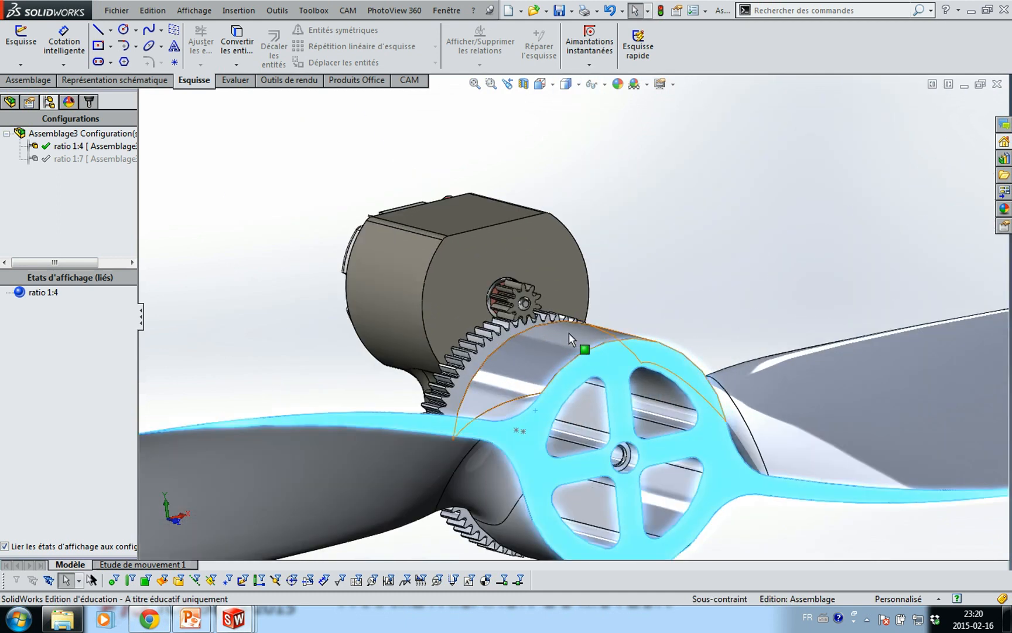
mouse_move(539, 349)
mouse_down()
mouse_move(569, 334)
mouse_move(534, 352)
mouse_move(535, 379)
mouse_move(563, 327)
mouse_move(655, 385)
mouse_move(588, 455)
mouse_up()
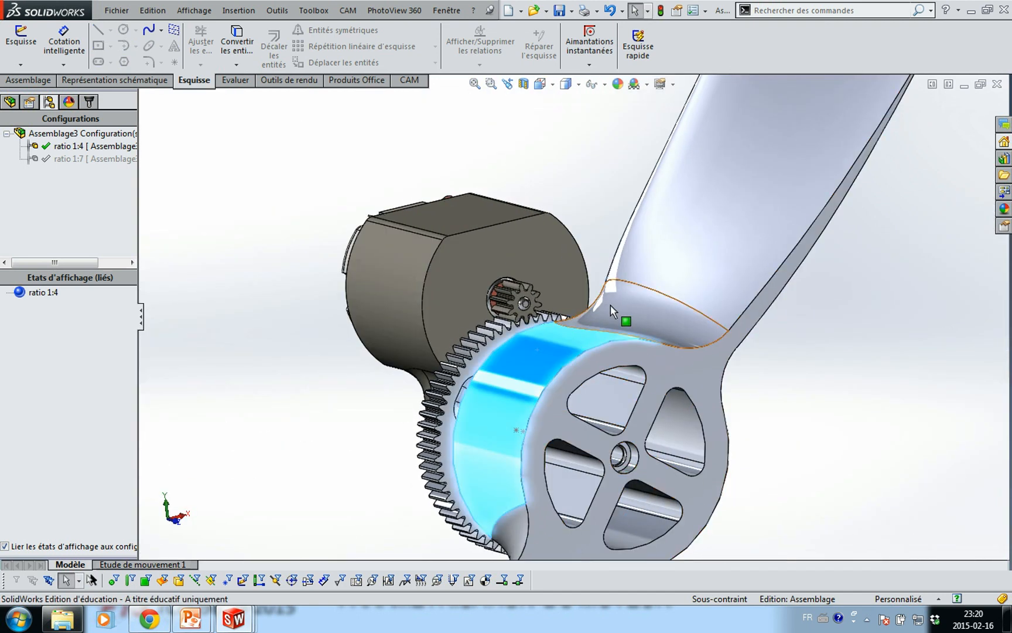
scroll(610, 312, down, 5)
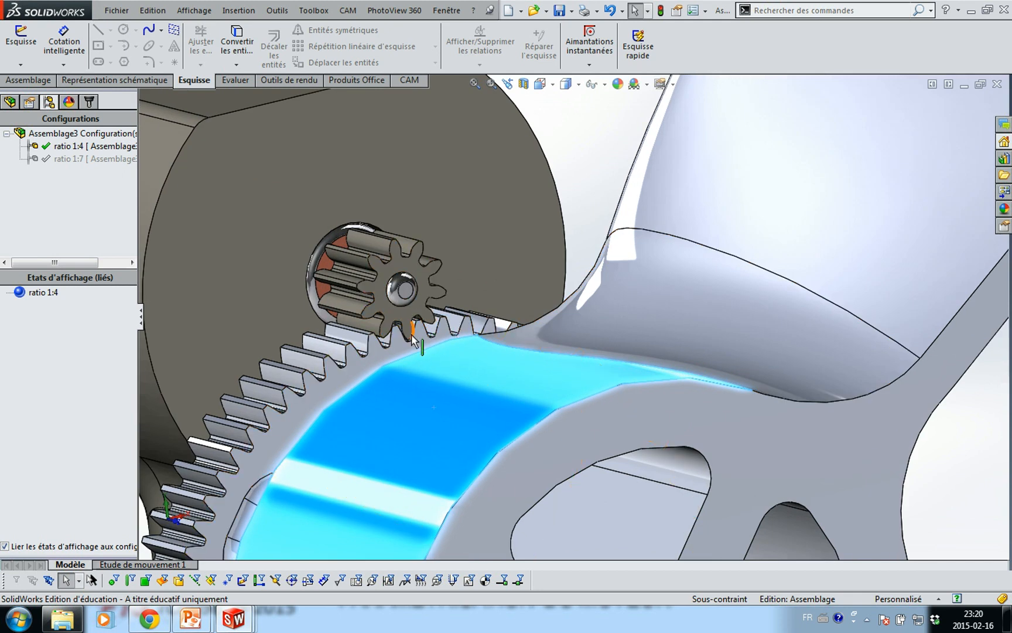
scroll(443, 337, up, 5)
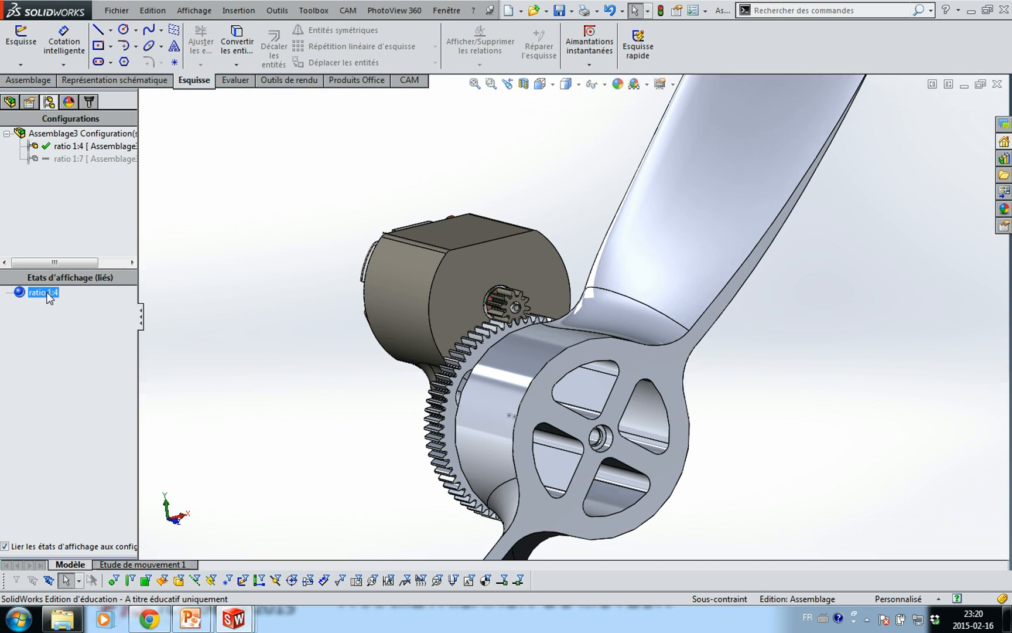
Hide the combined propeller-and-gear component and collapse the motor support in the feature tree
right_click(658, 258)
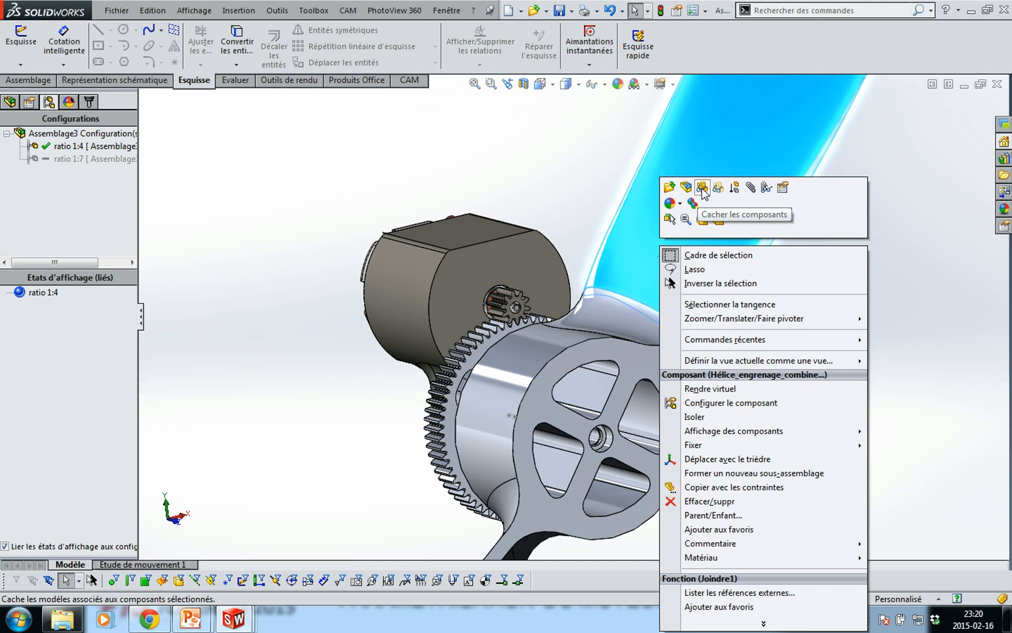
click(701, 188)
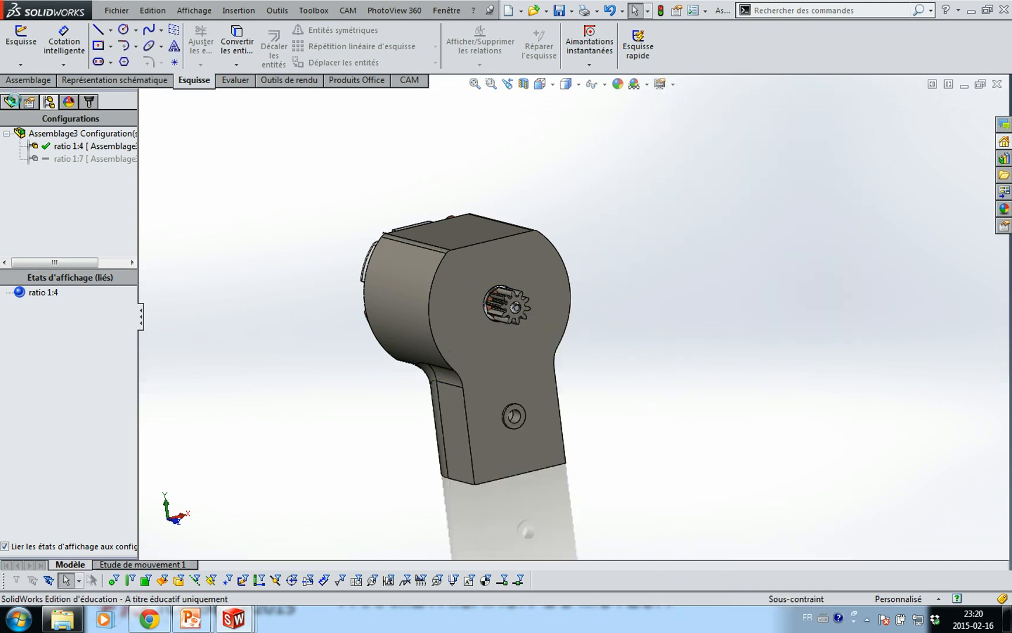
click(11, 101)
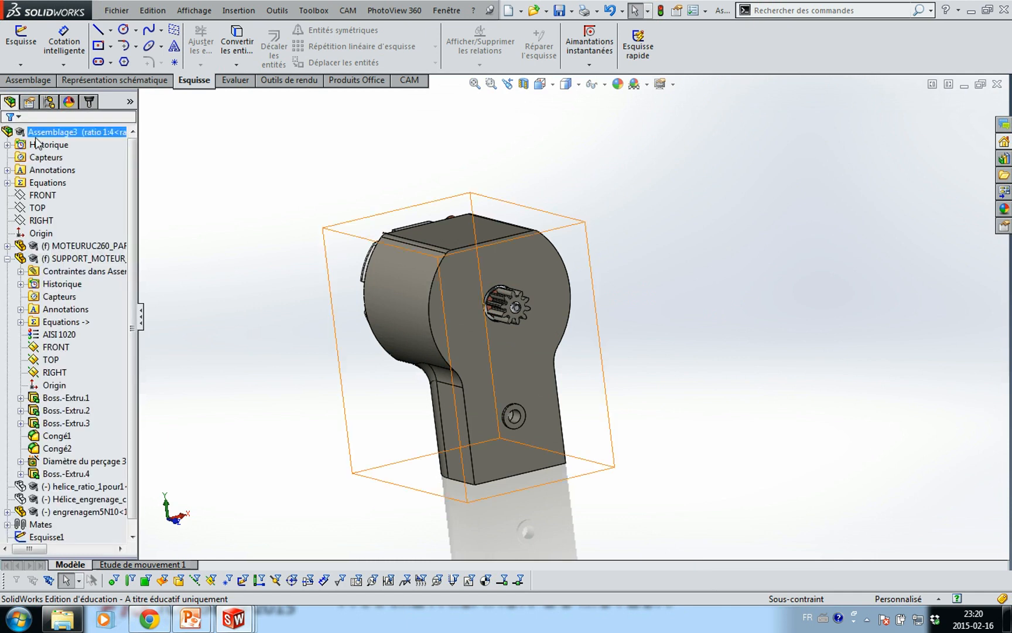
click(7, 259)
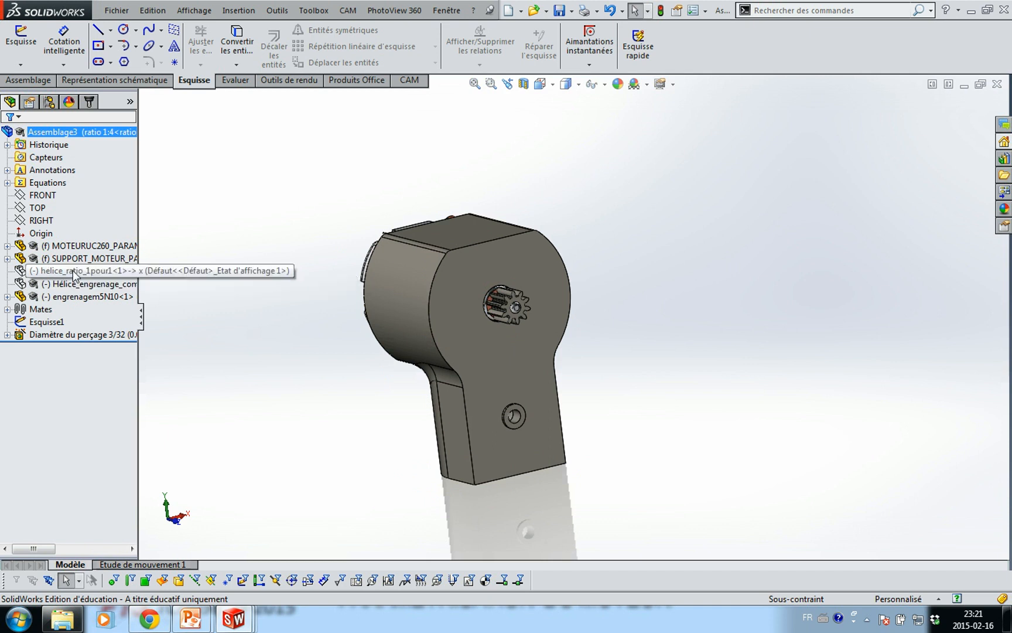
Show the helice_ratio_1pour1 propeller, rotate it about its hub, and view the gears side-on
click(74, 271)
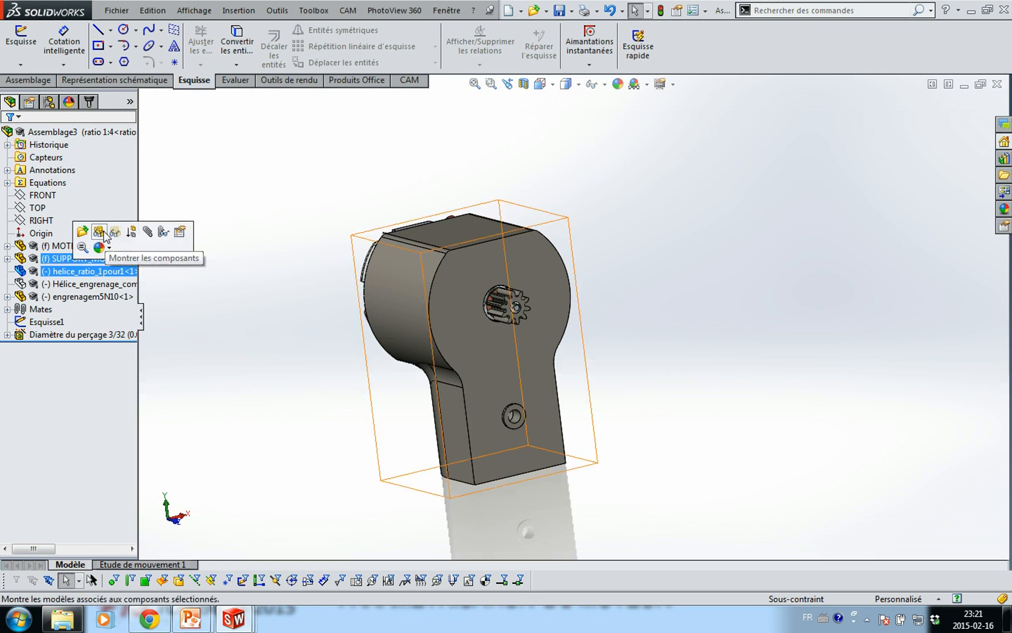
click(106, 234)
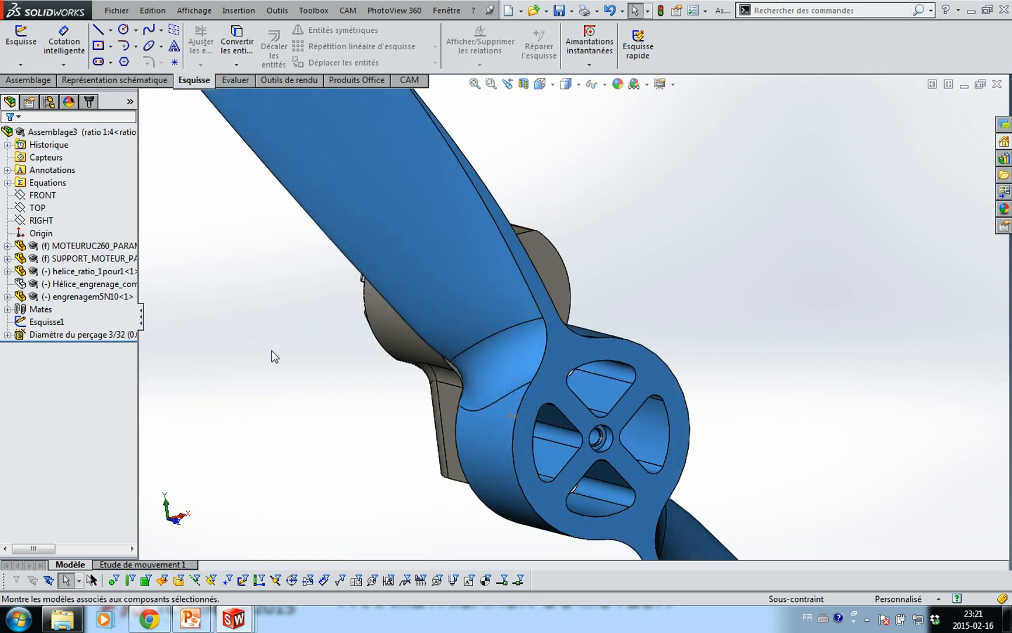
click(269, 369)
drag(411, 279, 433, 440)
middle_drag(342, 352, 404, 352)
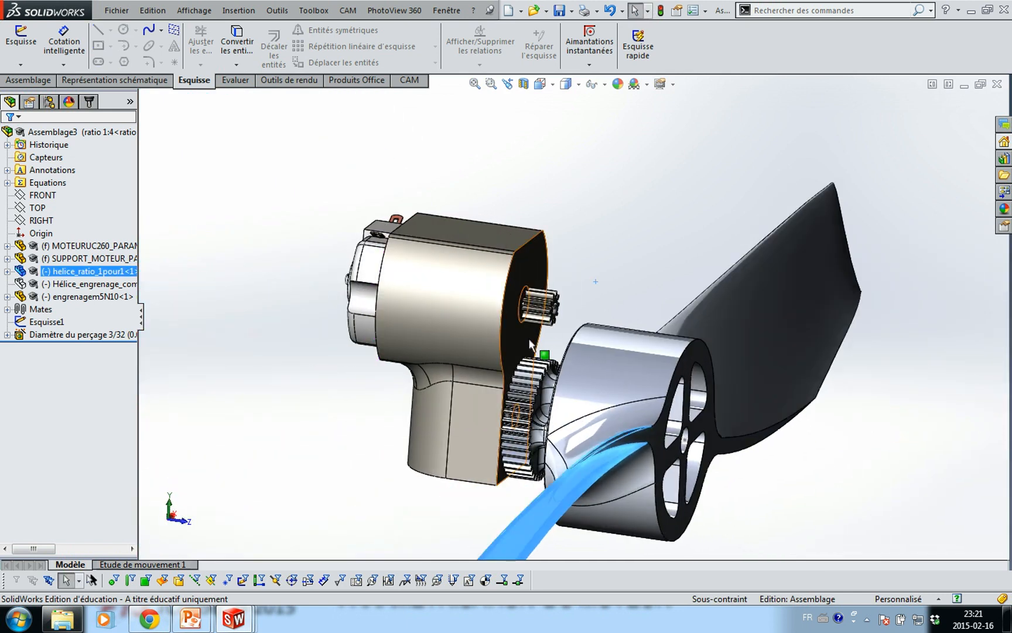
In the Equations manager, set N2 to 40 for this configuration only
click(224, 375)
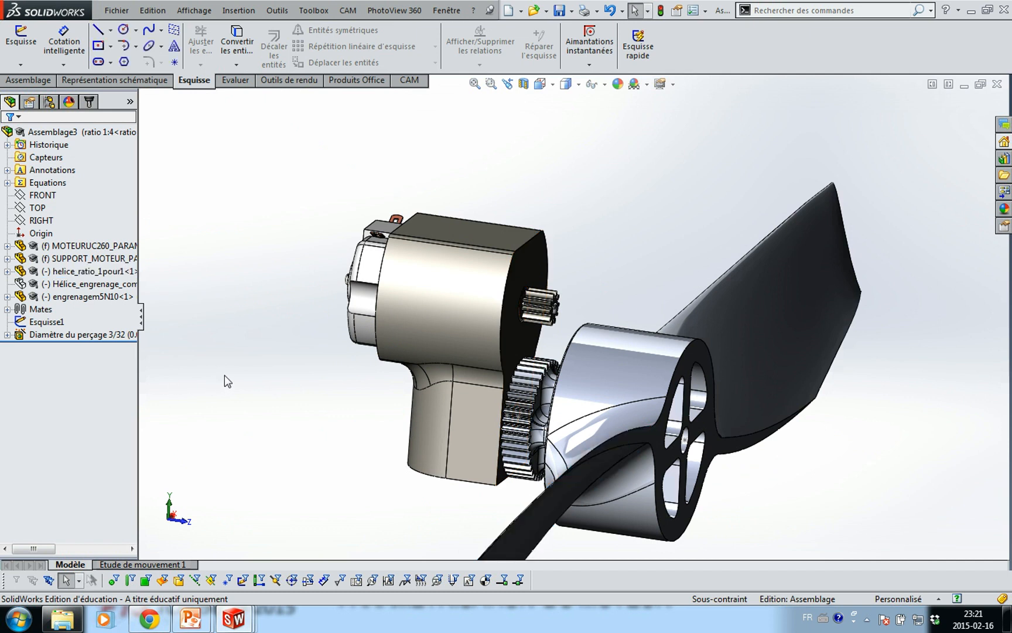
right_click(54, 186)
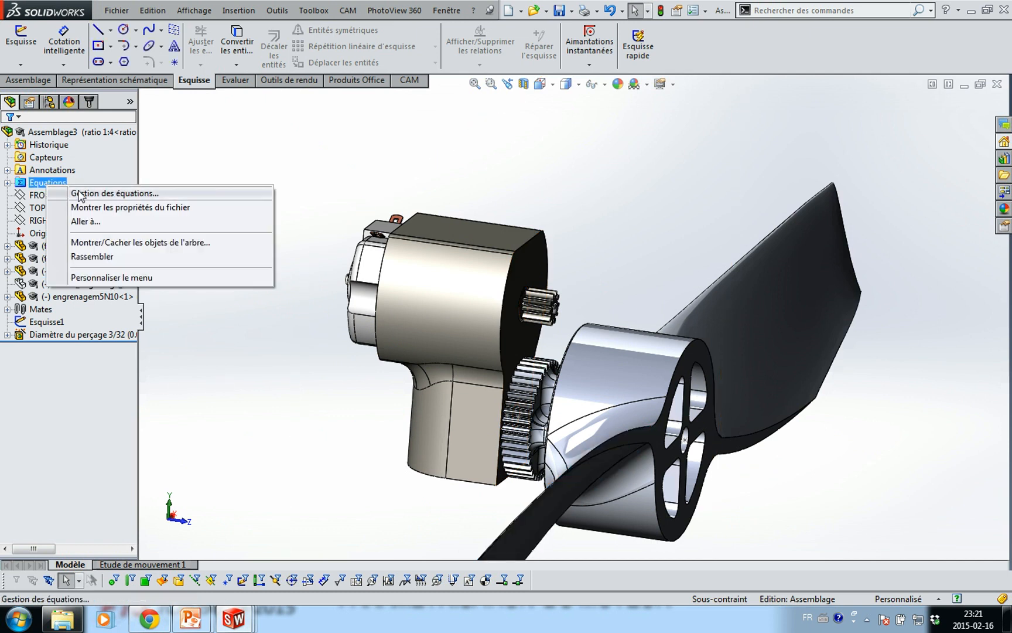
click(58, 193)
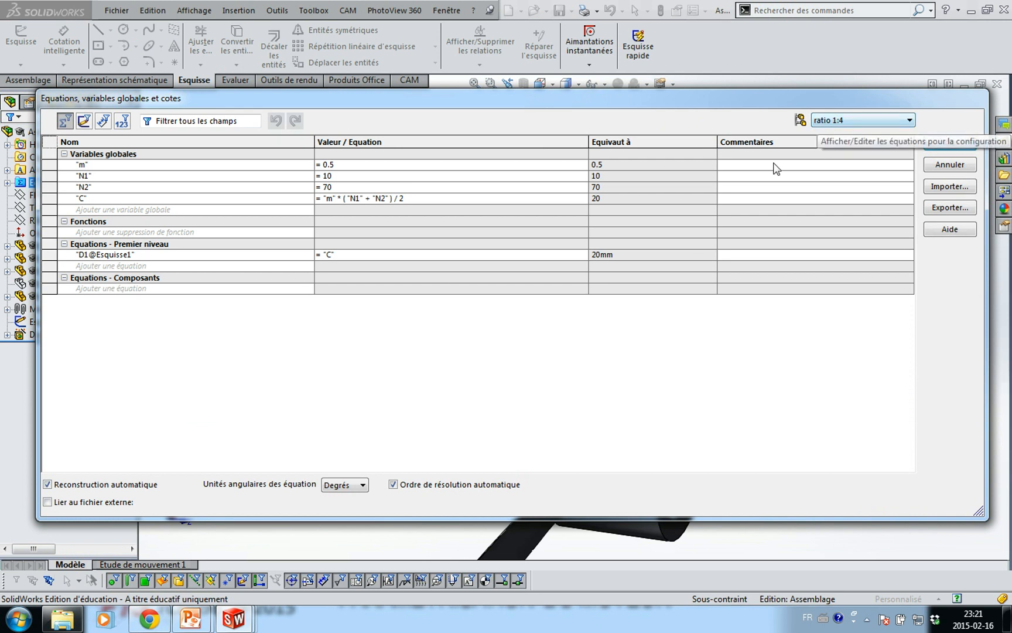
click(555, 187)
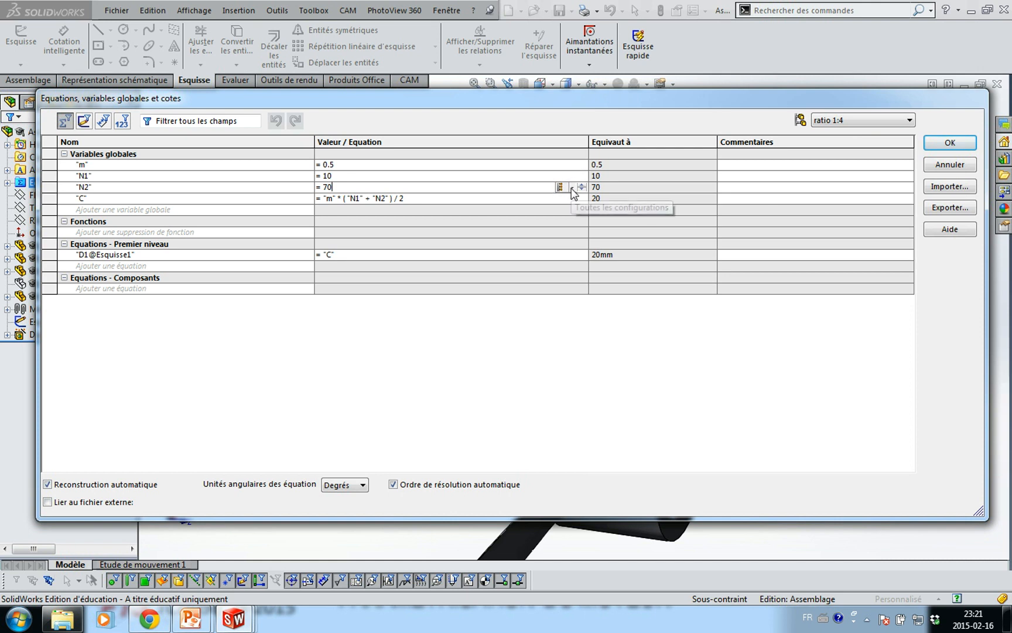
click(573, 188)
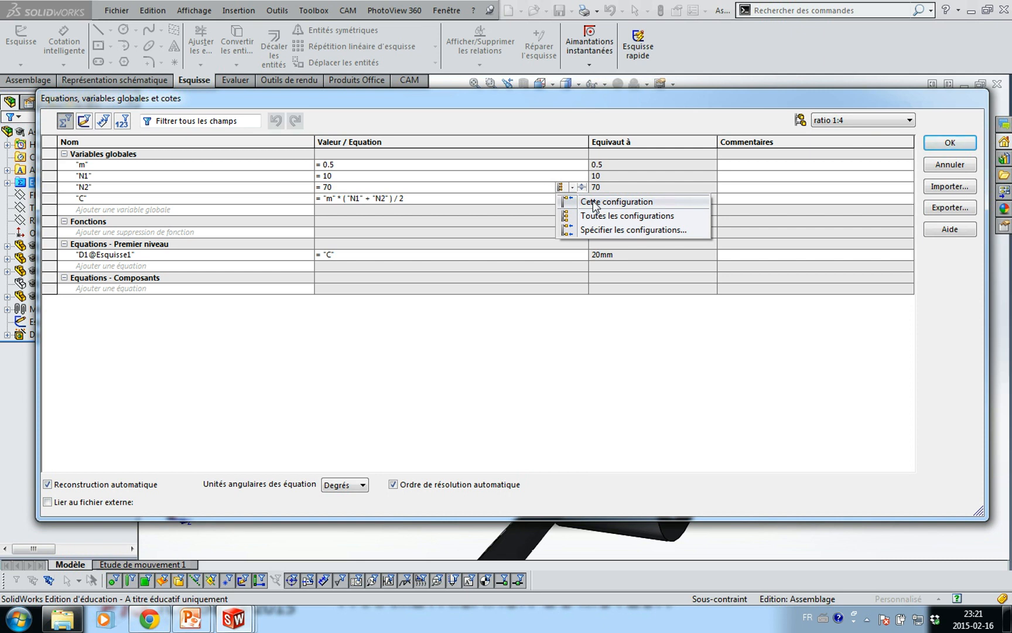
click(593, 202)
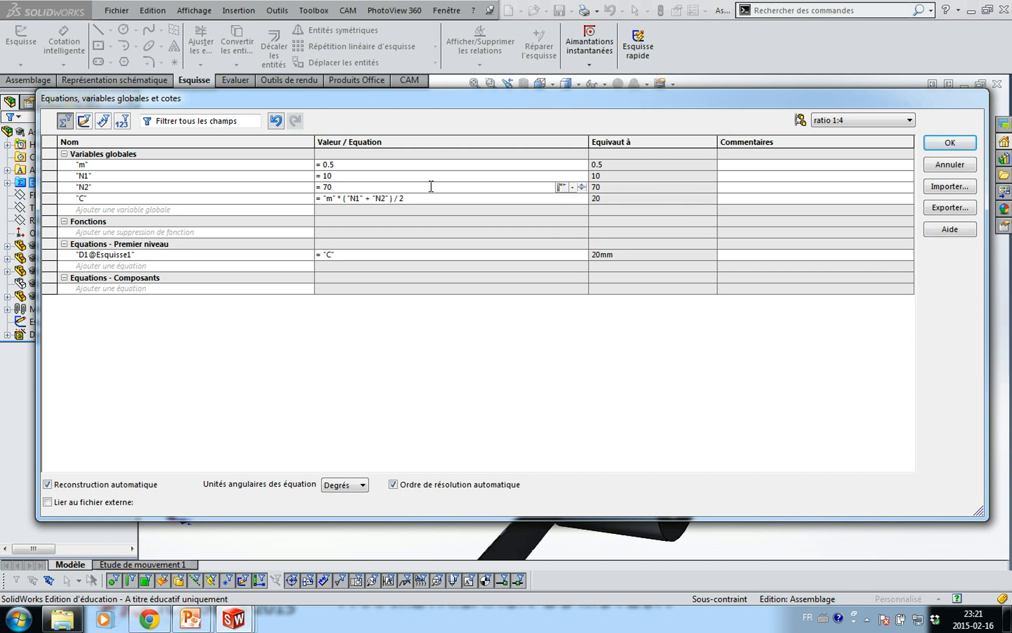
click(396, 186)
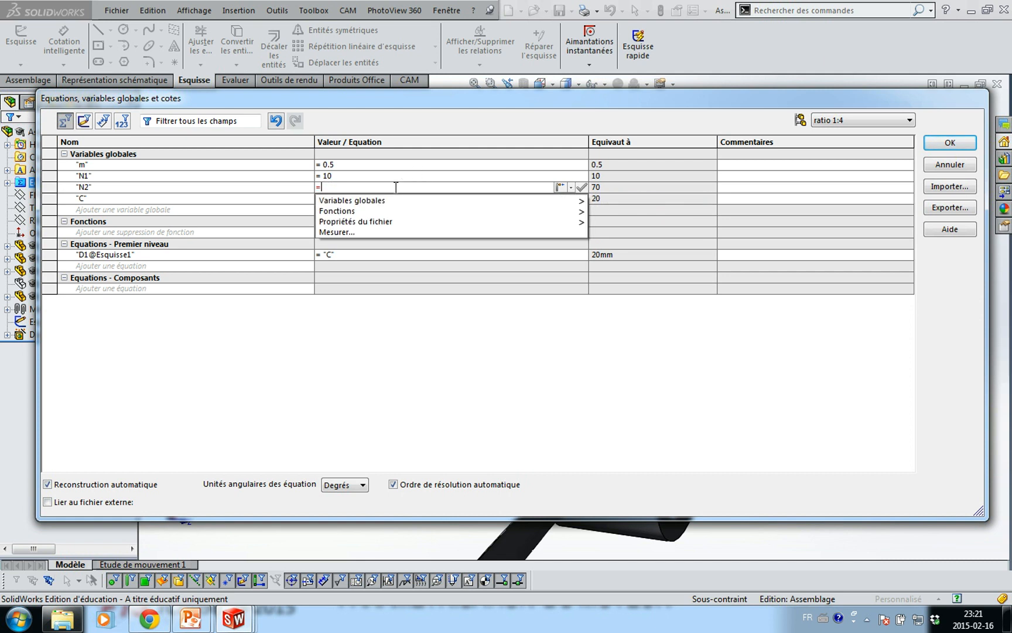
text(40)
key(Return)
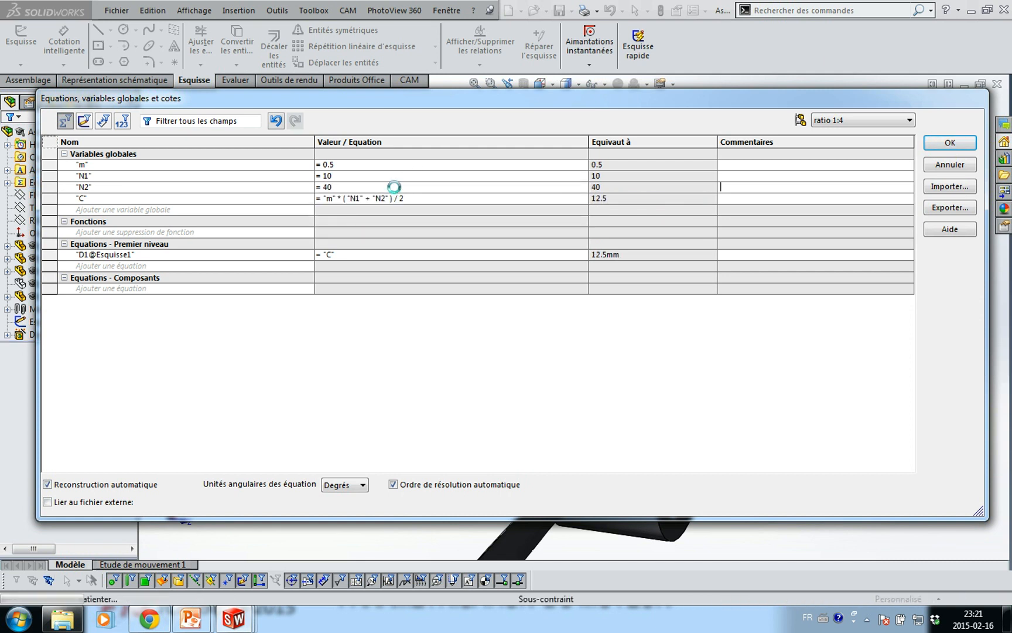
Switch the equations to the ratio 1:7 configuration, accept the warning, and close the dialog
click(831, 122)
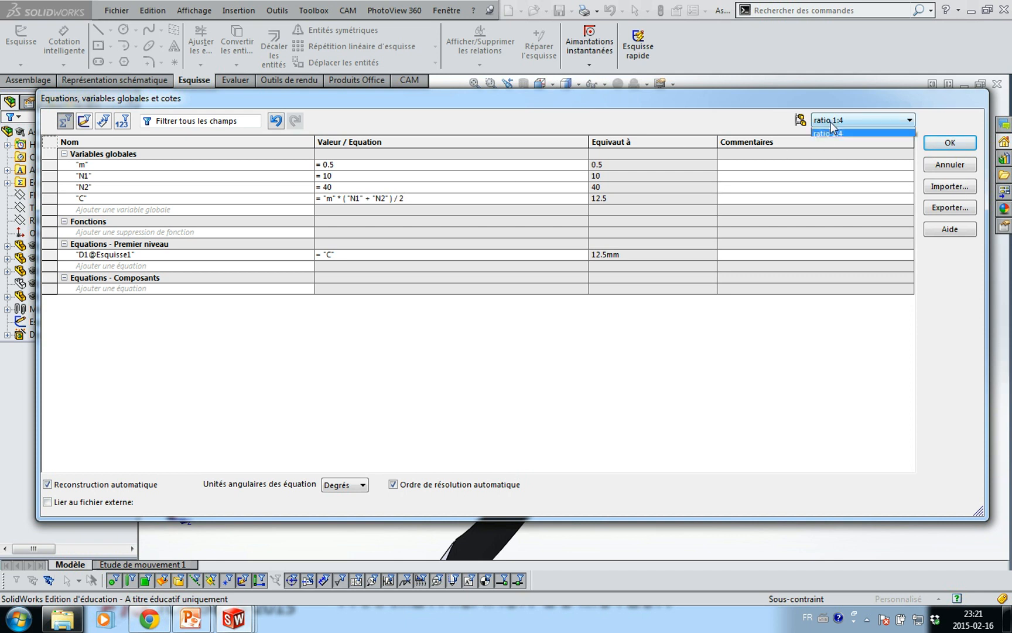
click(840, 132)
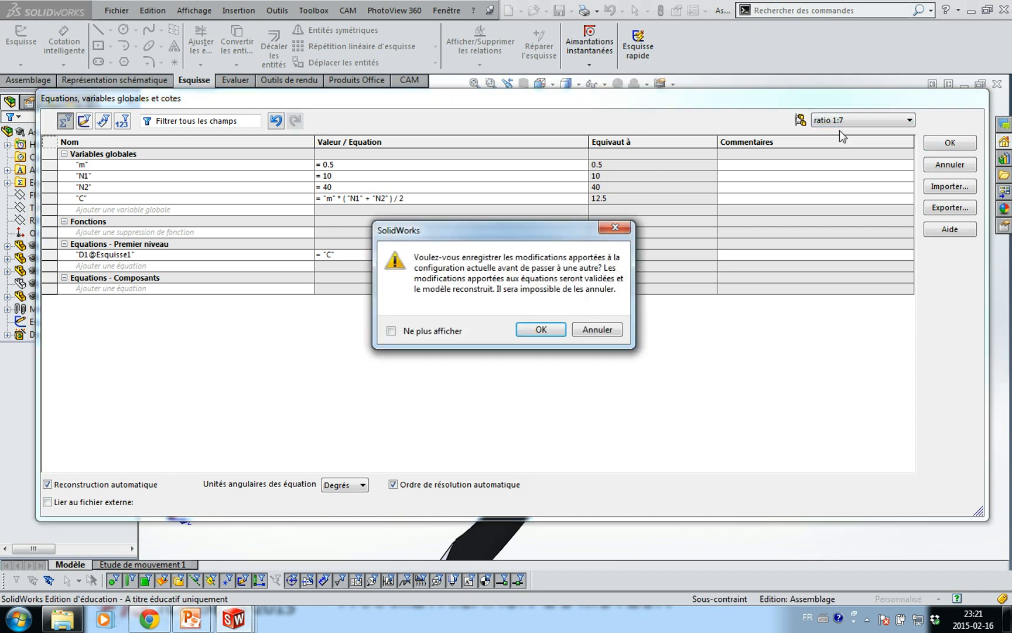
click(542, 330)
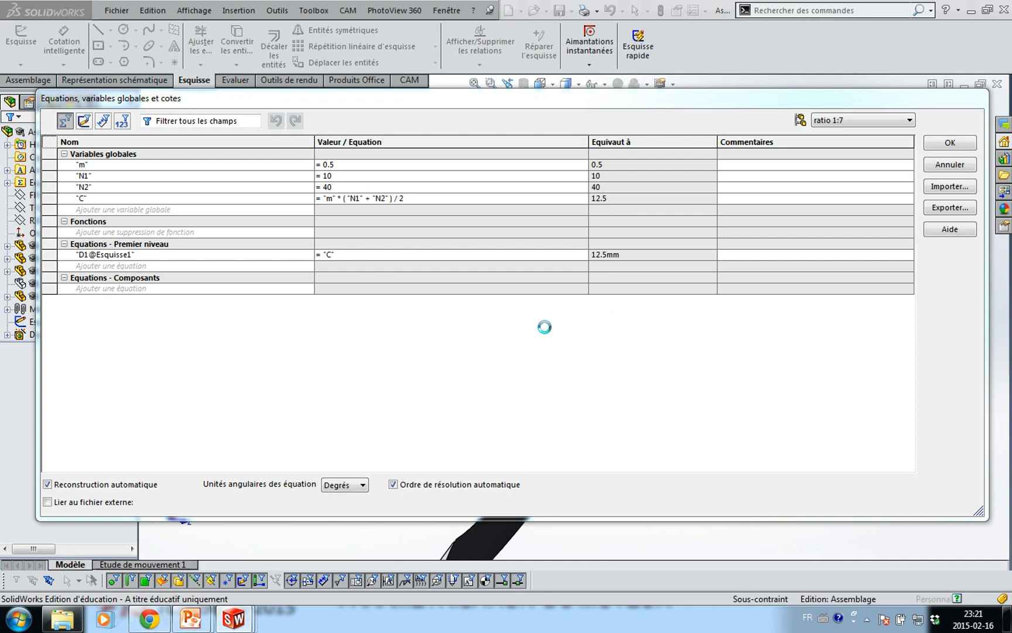
click(940, 144)
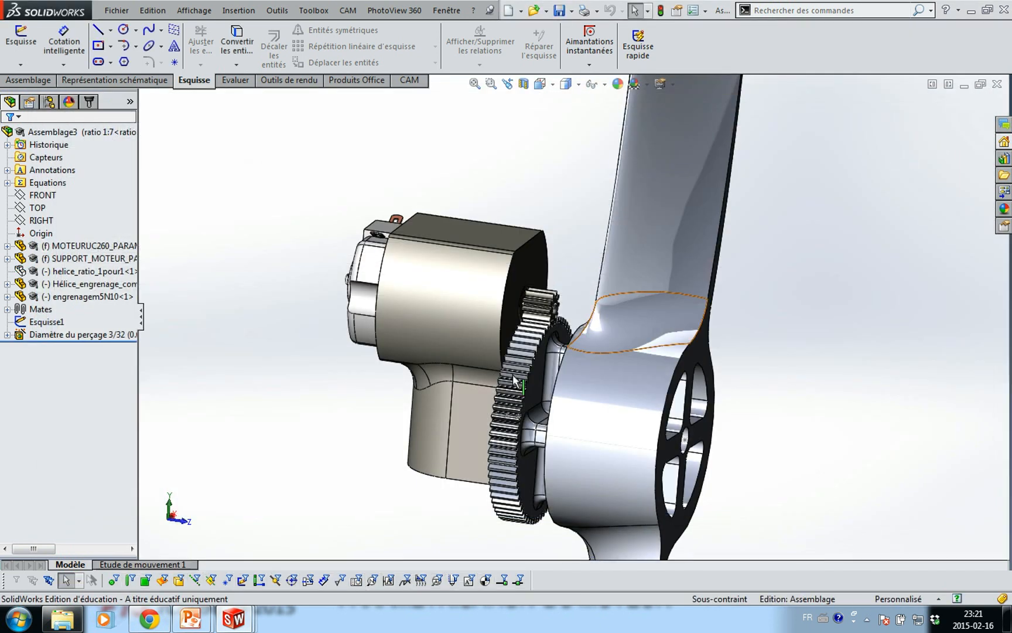
Activate the ratio 1:4 configuration from the configurations list
click(85, 134)
click(50, 102)
click(70, 146)
double_click(70, 147)
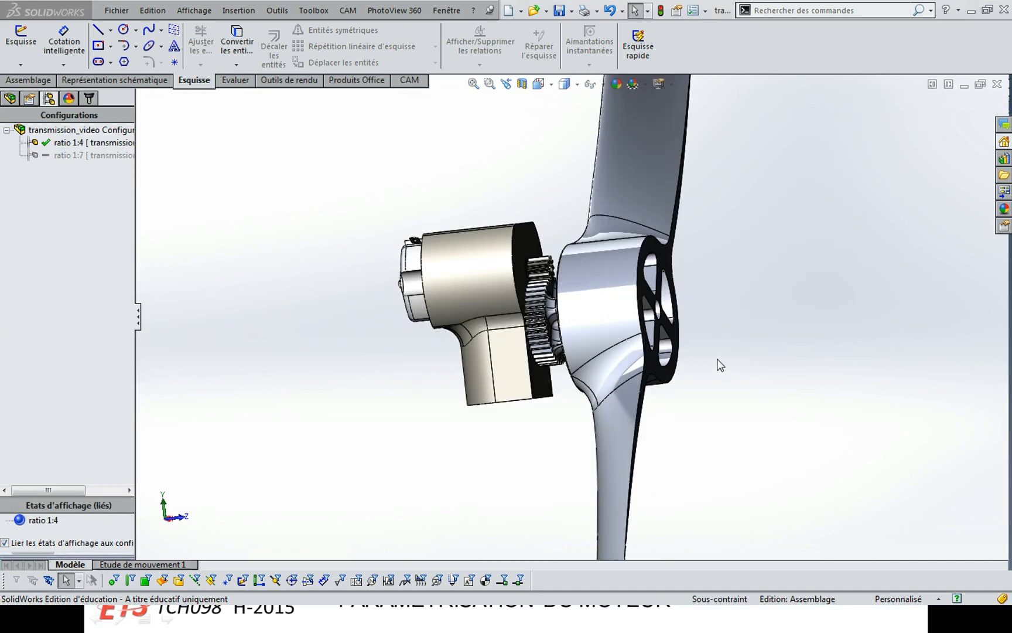
Zoom, pan and orbit to inspect the smaller 40-tooth gear meshing with the motor pinion
click(723, 359)
scroll(723, 358, up, 3)
scroll(723, 359, down, 2)
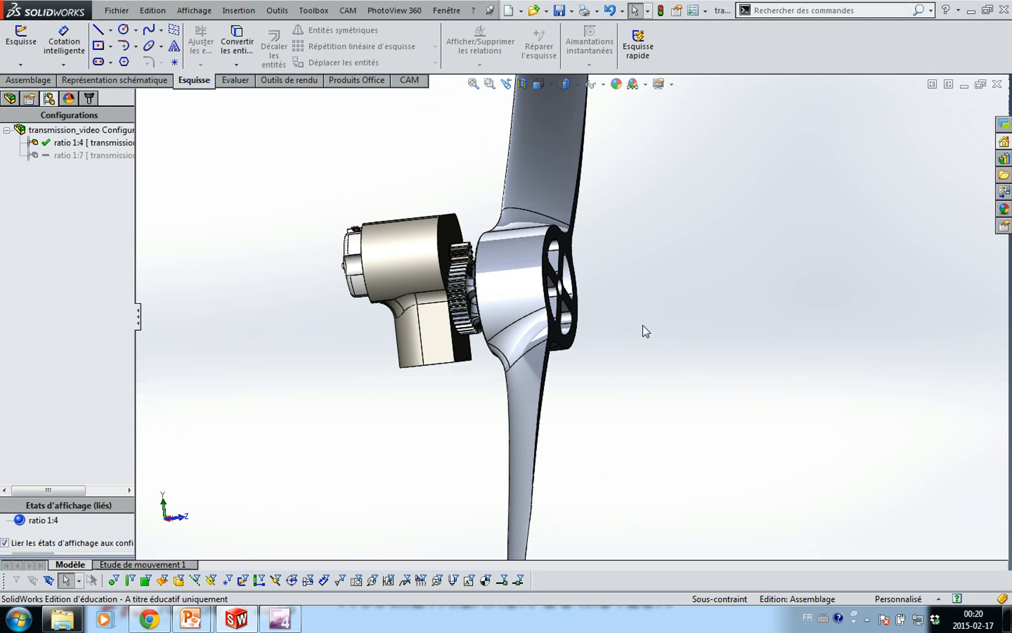
scroll(631, 329, down, 3)
ctrl+middle_drag(630, 330, 779, 388)
mouse_move(568, 240)
middle_down()
mouse_move(563, 269)
mouse_move(578, 275)
mouse_move(564, 283)
mouse_move(561, 246)
mouse_move(581, 242)
middle_up()
scroll(579, 242, up, 3)
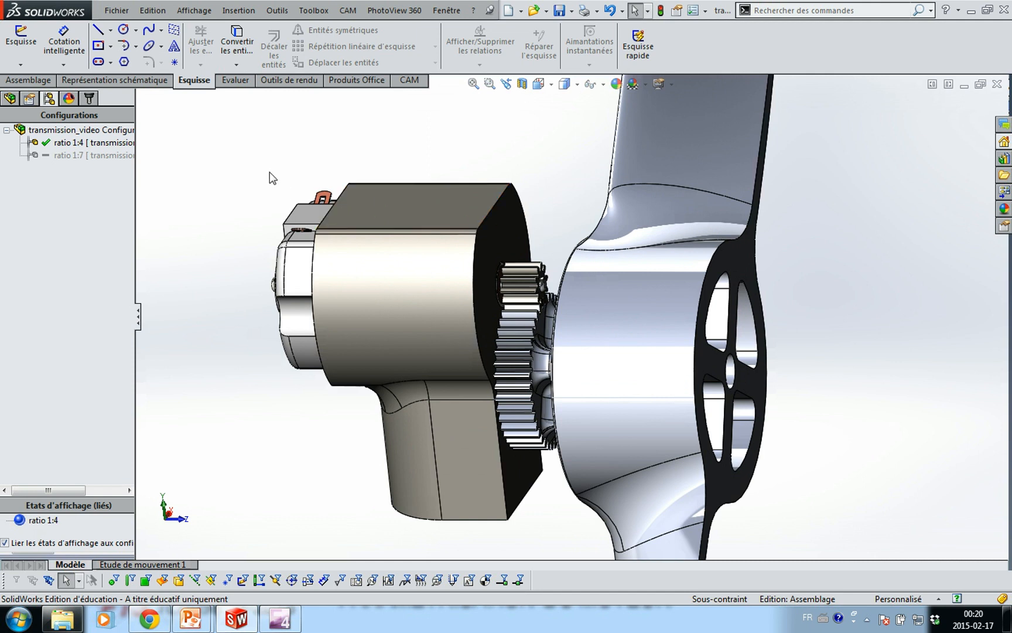
mouse_move(271, 179)
middle_down()
mouse_move(262, 151)
mouse_move(223, 149)
mouse_move(260, 185)
middle_up()
key(Escape)
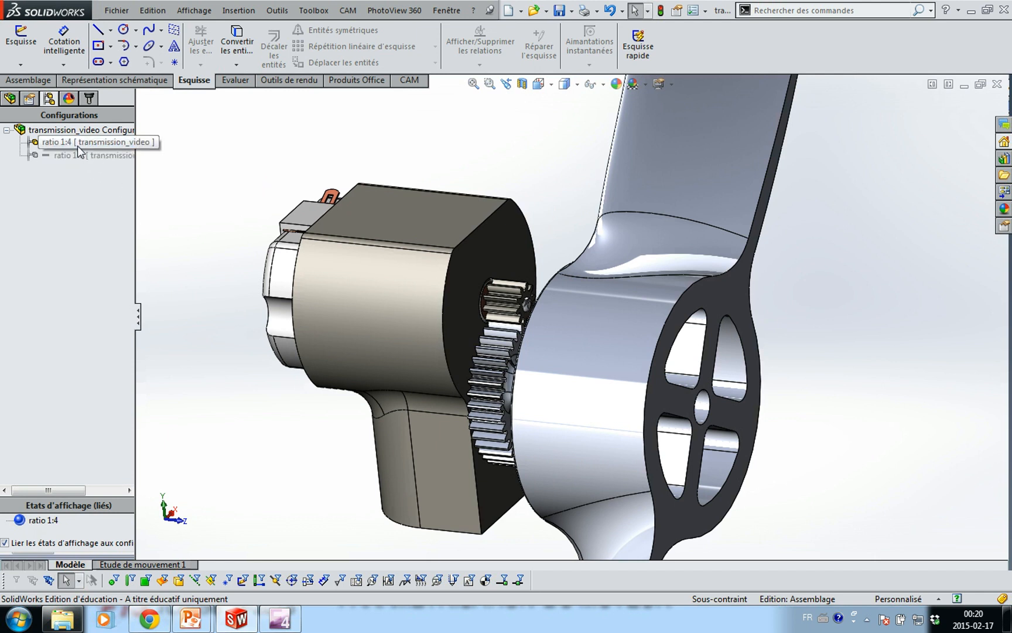
double_click(58, 156)
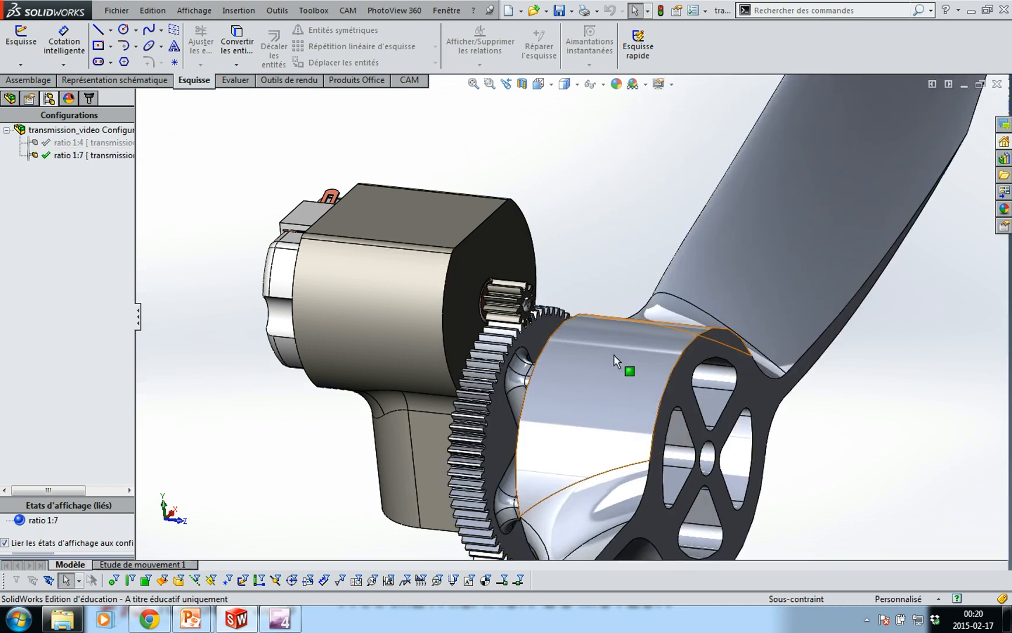
click(597, 453)
drag(597, 453, 573, 380)
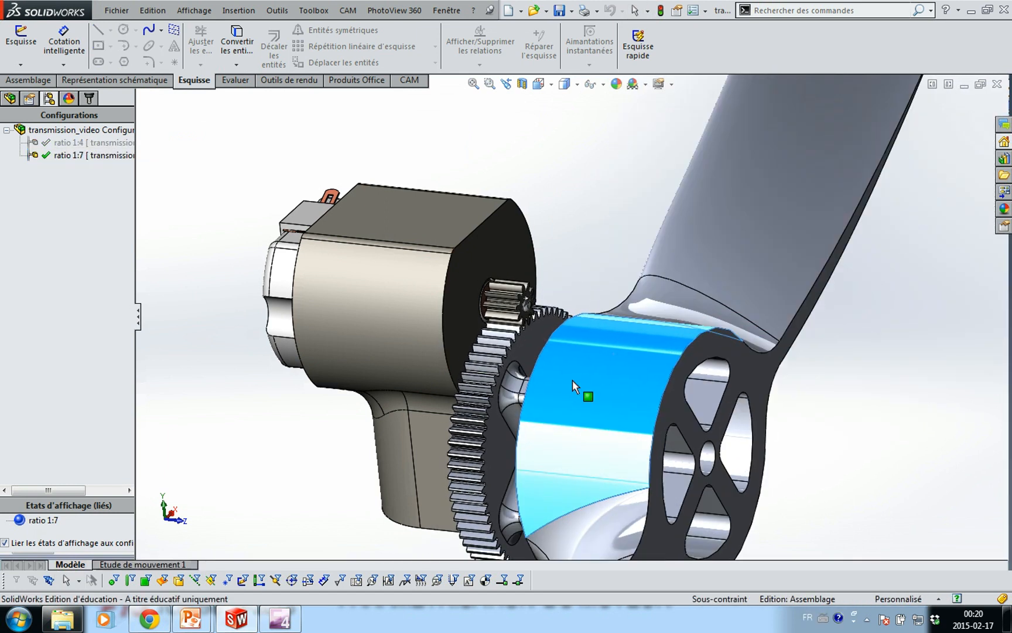
double_click(94, 143)
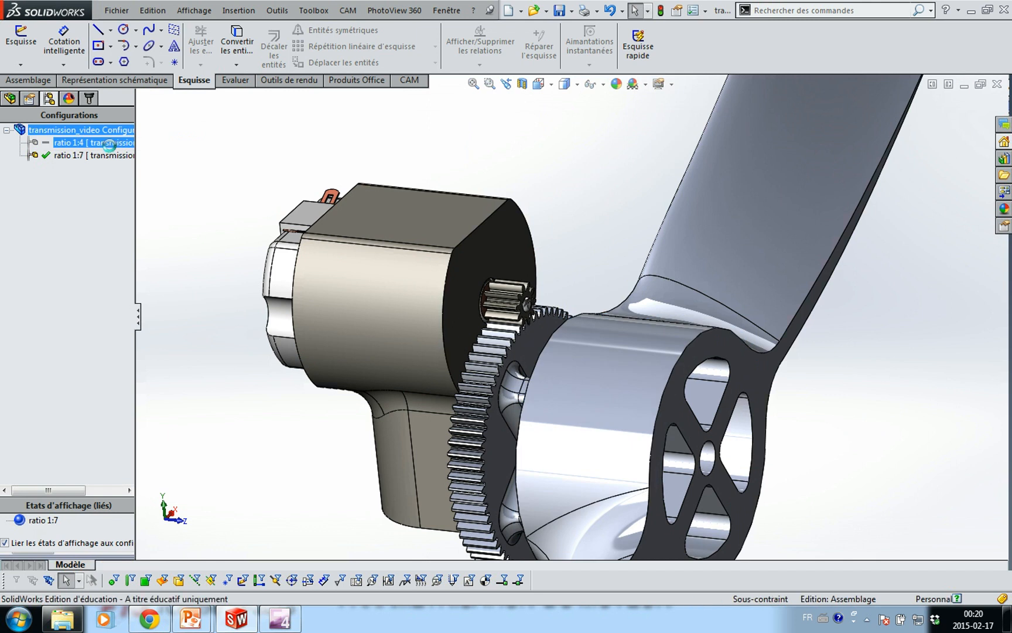
mouse_move(589, 300)
mouse_down()
mouse_move(602, 187)
mouse_move(593, 281)
mouse_up()
middle_drag(596, 300, 626, 350)
scroll(656, 338, down, 4)
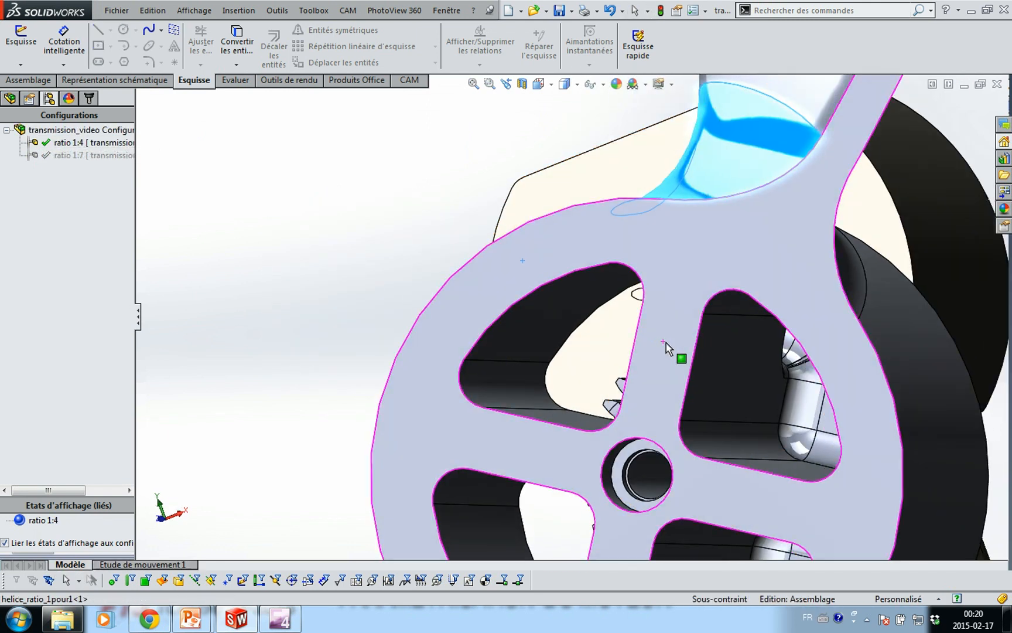
key(ctrl+1)
scroll(636, 413, down, 6)
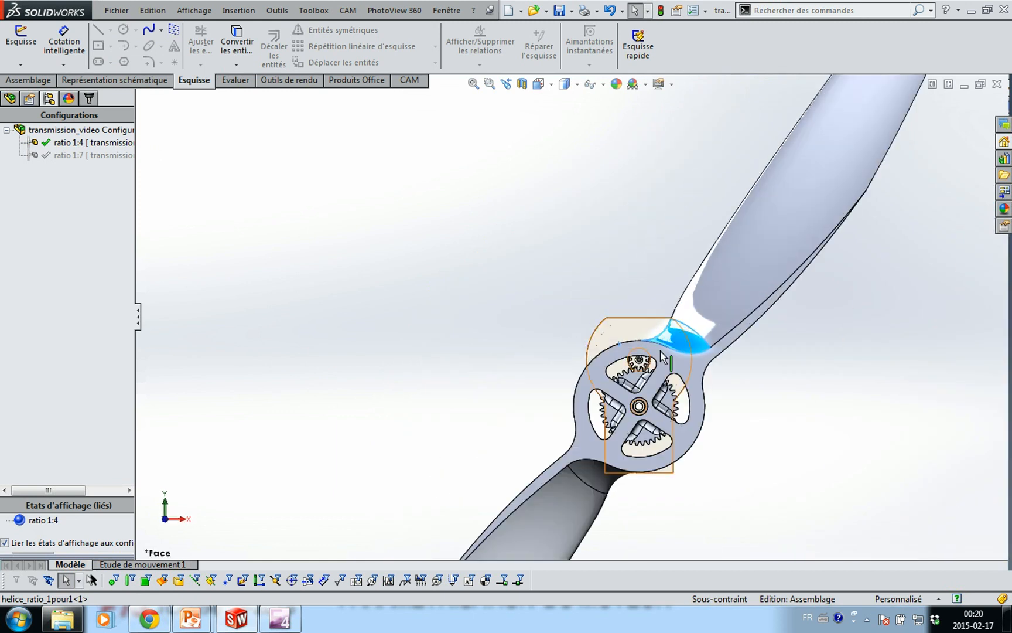
scroll(562, 369, down, 5)
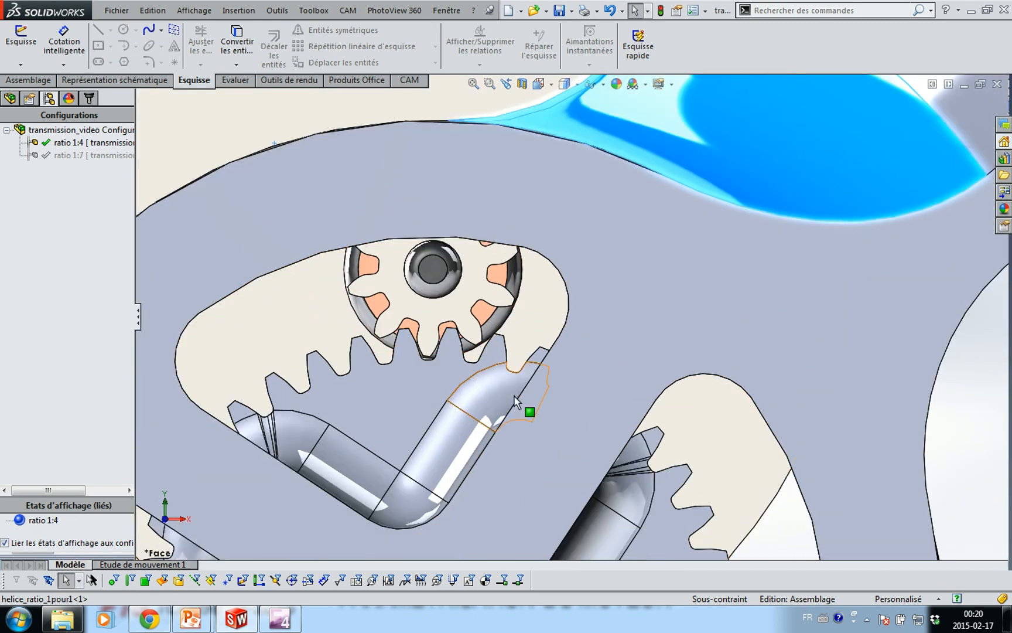
click(673, 406)
middle_drag(674, 406, 766, 407)
drag(766, 407, 651, 331)
scroll(586, 277, up, 7)
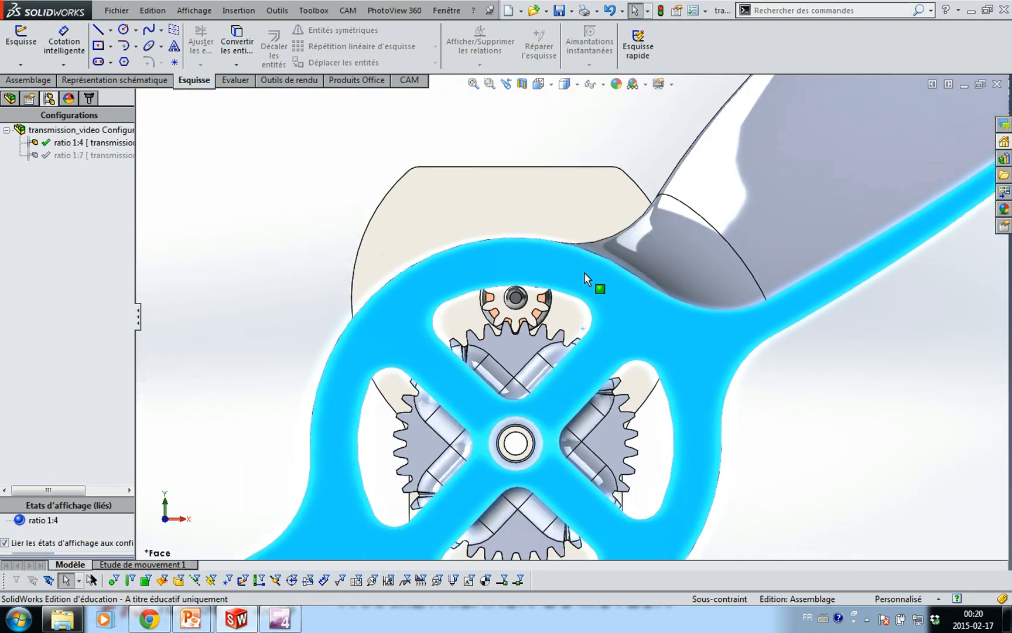
click(403, 195)
middle_drag(363, 236, 428, 266)
scroll(429, 258, up, 3)
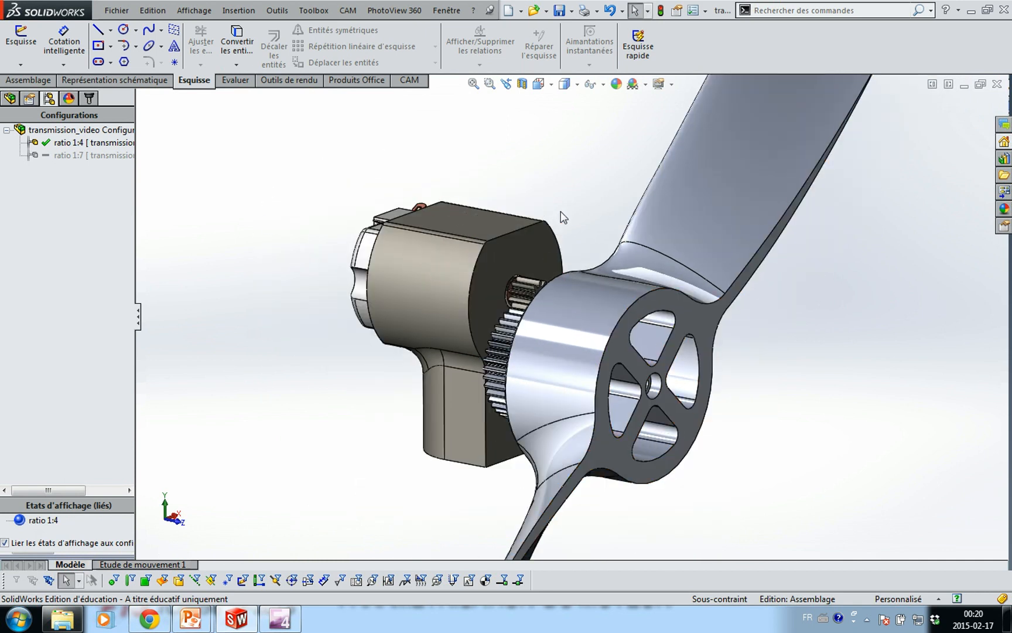
Toggle to ratio 1:7 and back to ratio 1:4, then expand Equations: m = 0.5, N1 = 10, N2 = 40, C = 12.5
double_click(94, 155)
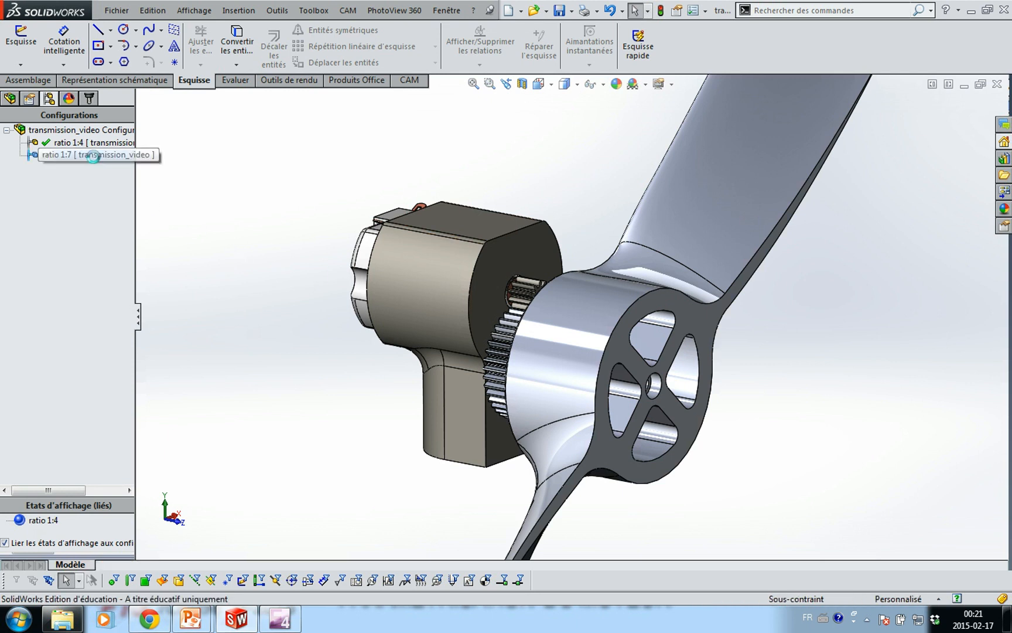
double_click(92, 142)
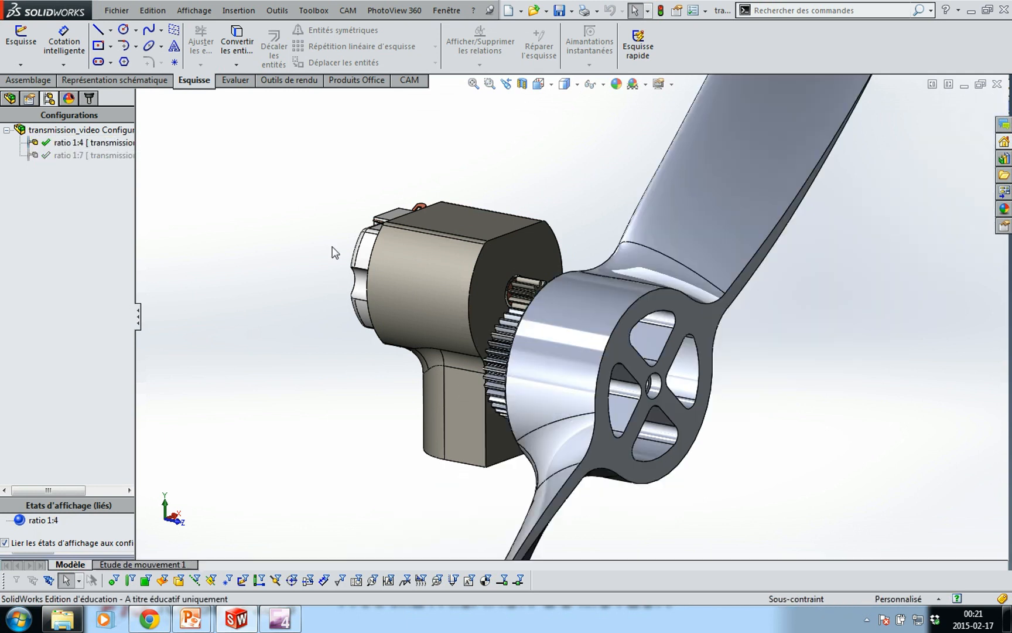
click(13, 99)
click(7, 179)
click(58, 192)
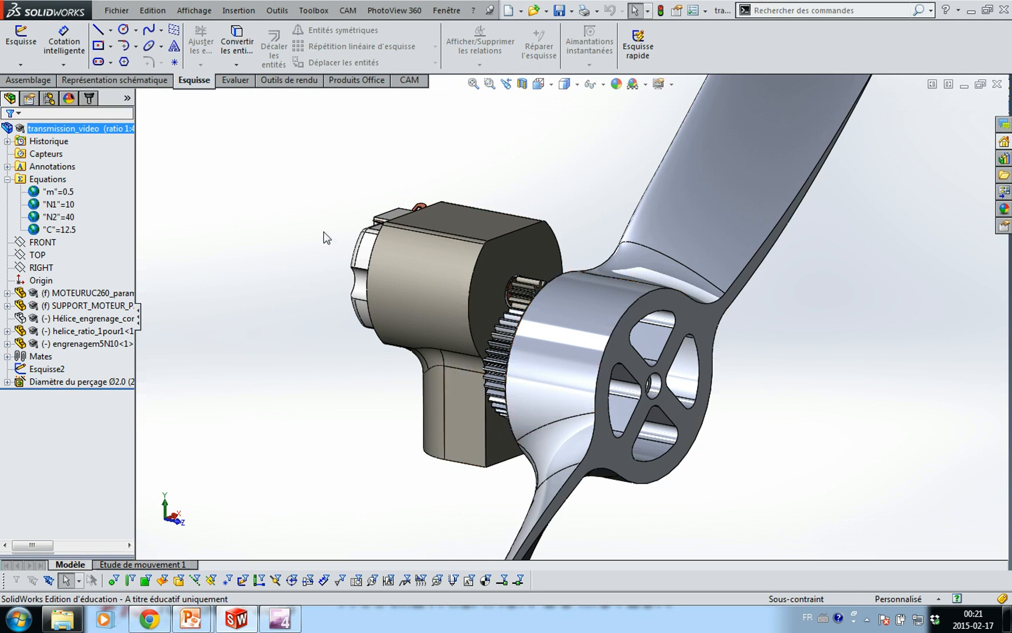
scroll(362, 271, up, 2)
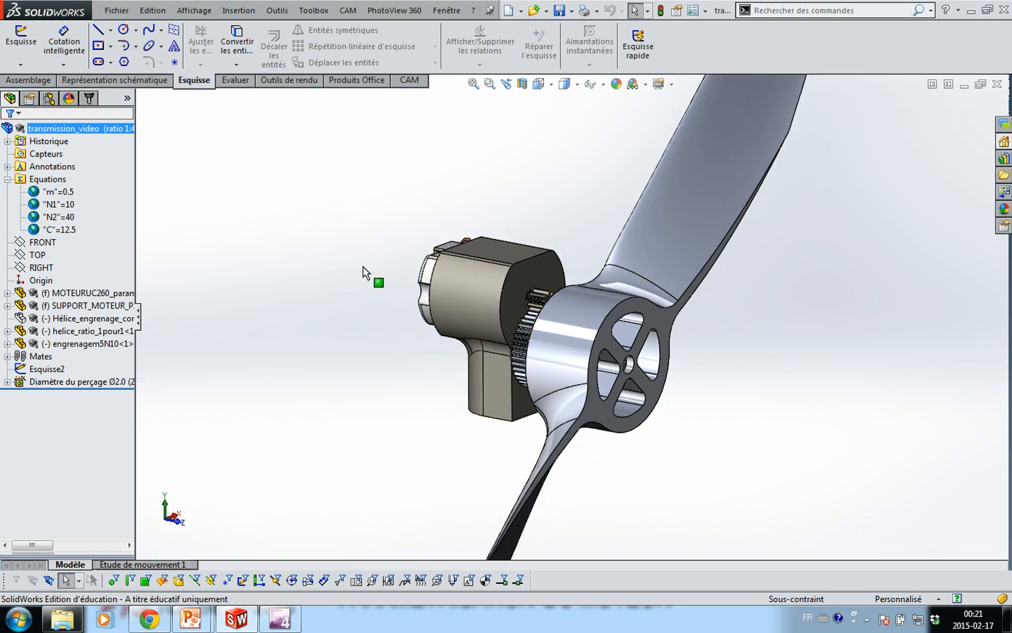